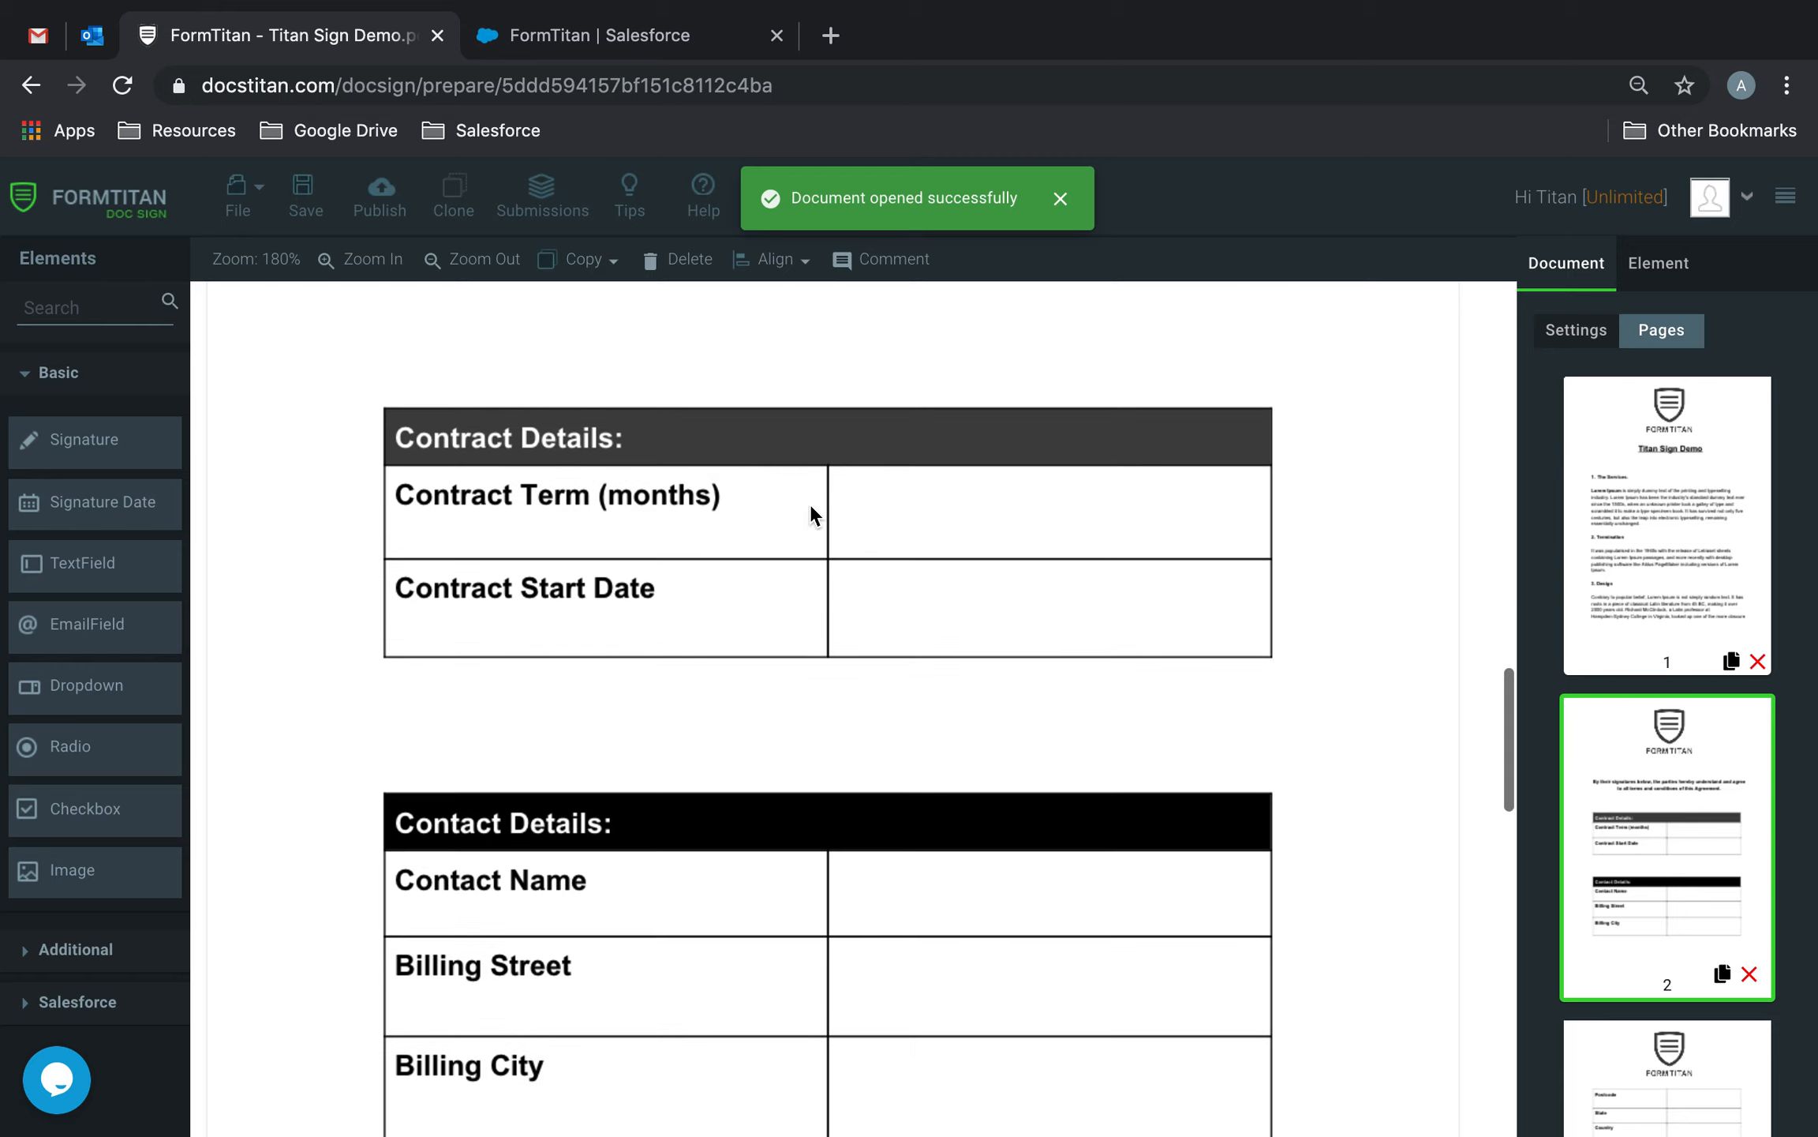
# Search elements for 'text' and drop a text field into the Contract Term (months) cell.
pyautogui.scroll(7, 811, 509)
pyautogui.scroll(-10, 811, 509)
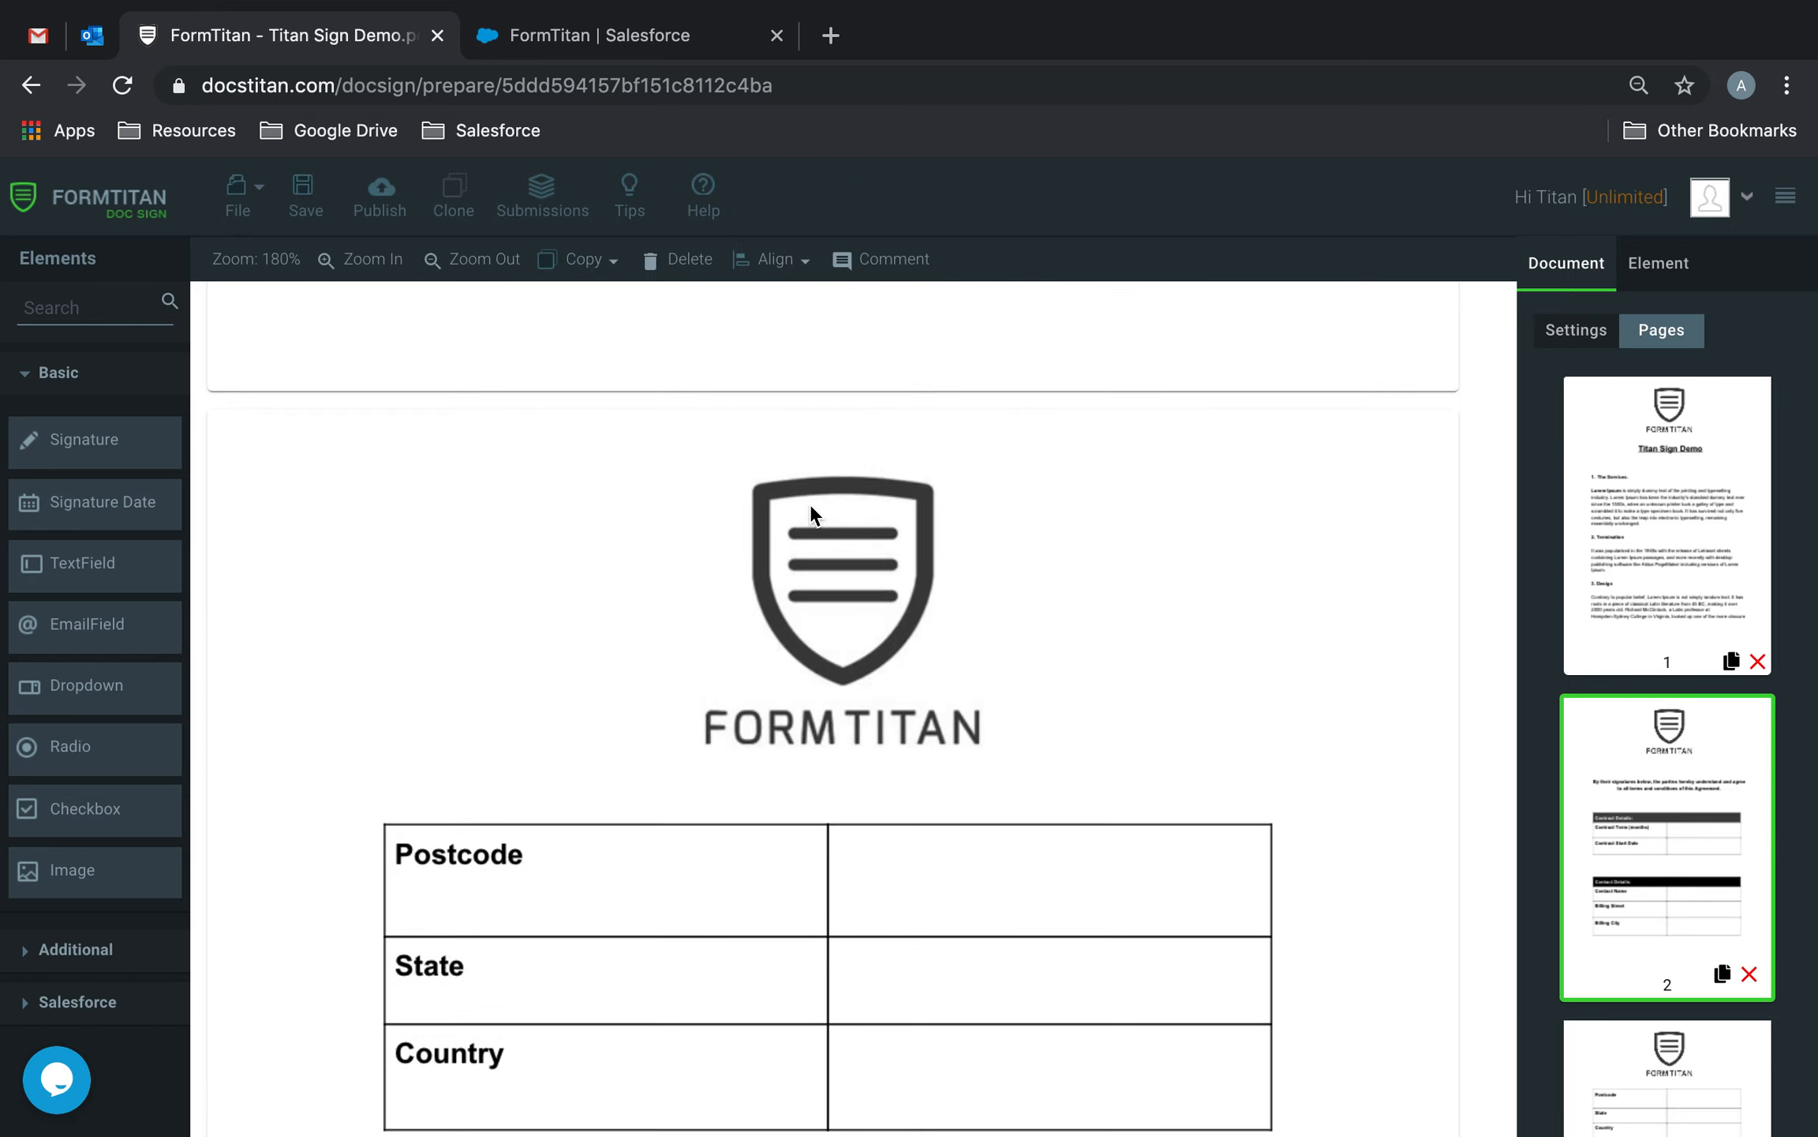
pyautogui.scroll(6, 813, 513)
pyautogui.scroll(6, 810, 509)
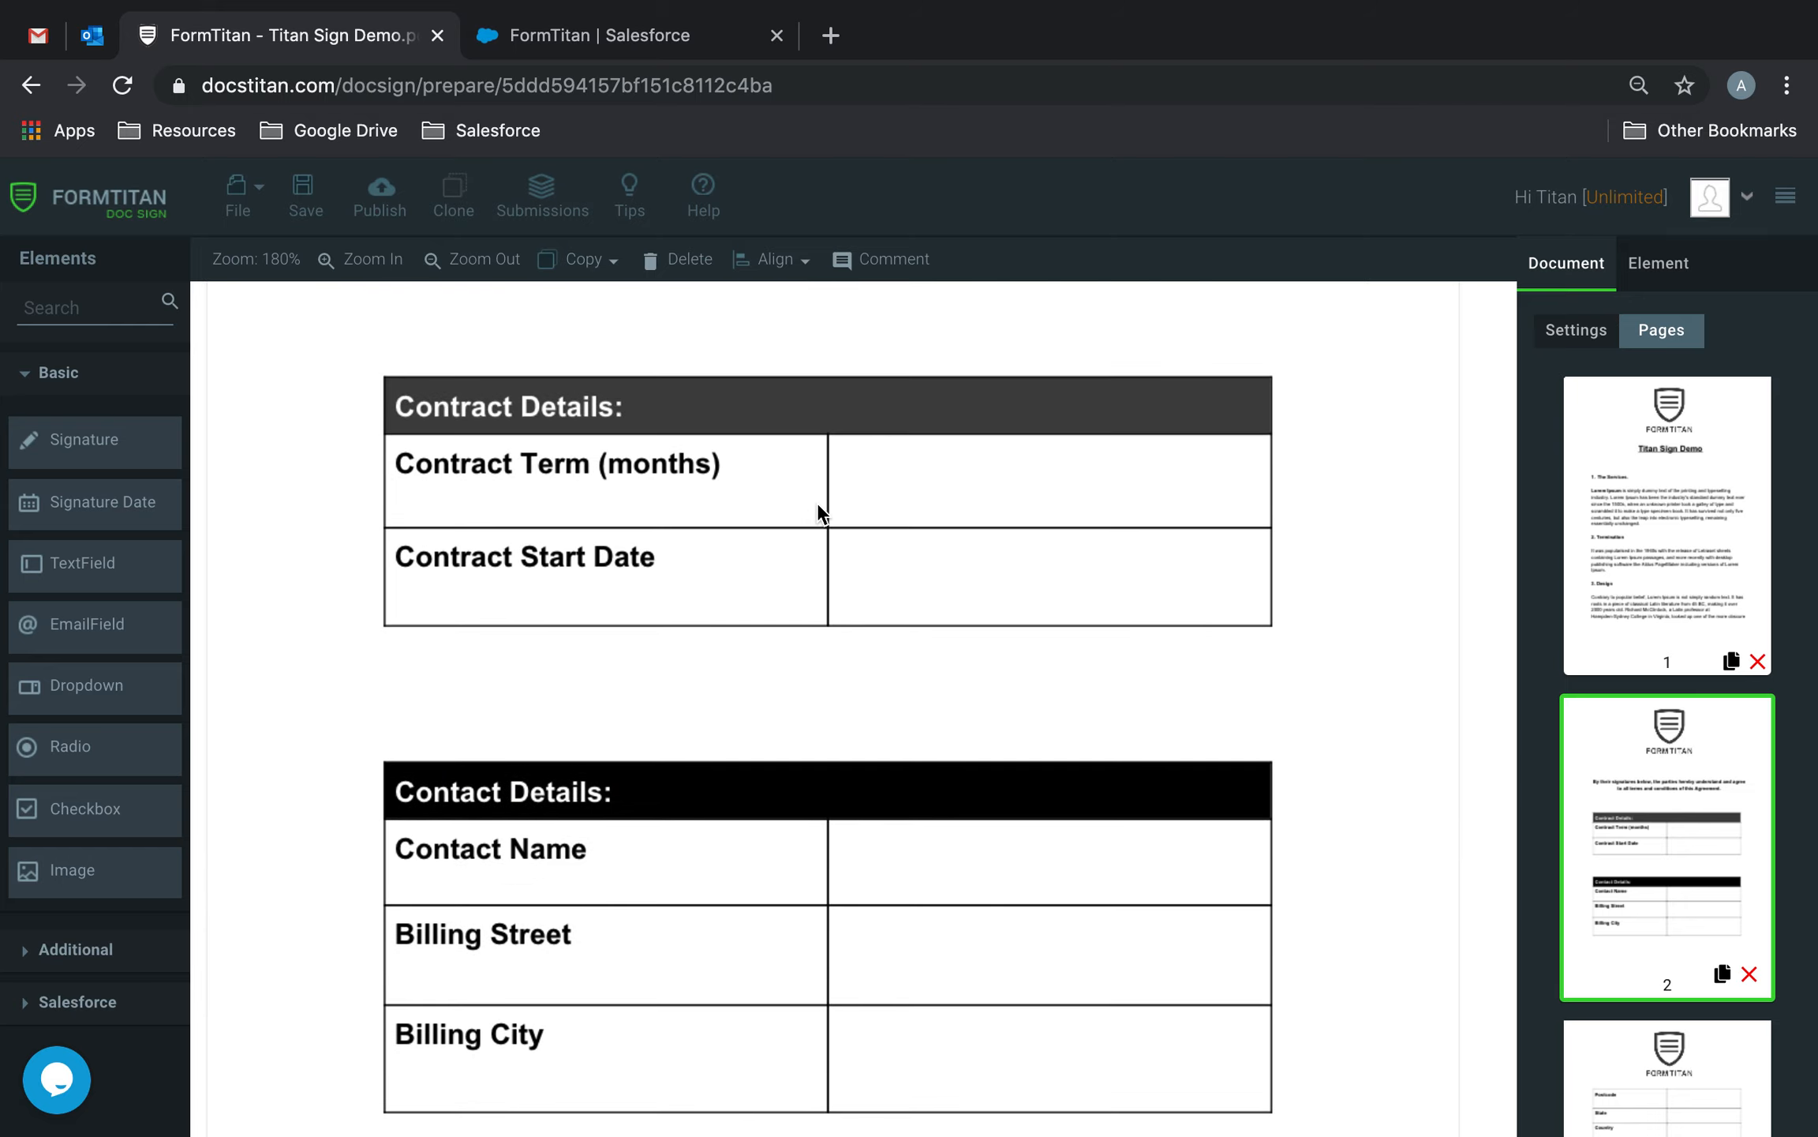
pyautogui.scroll(-10, 909, 744)
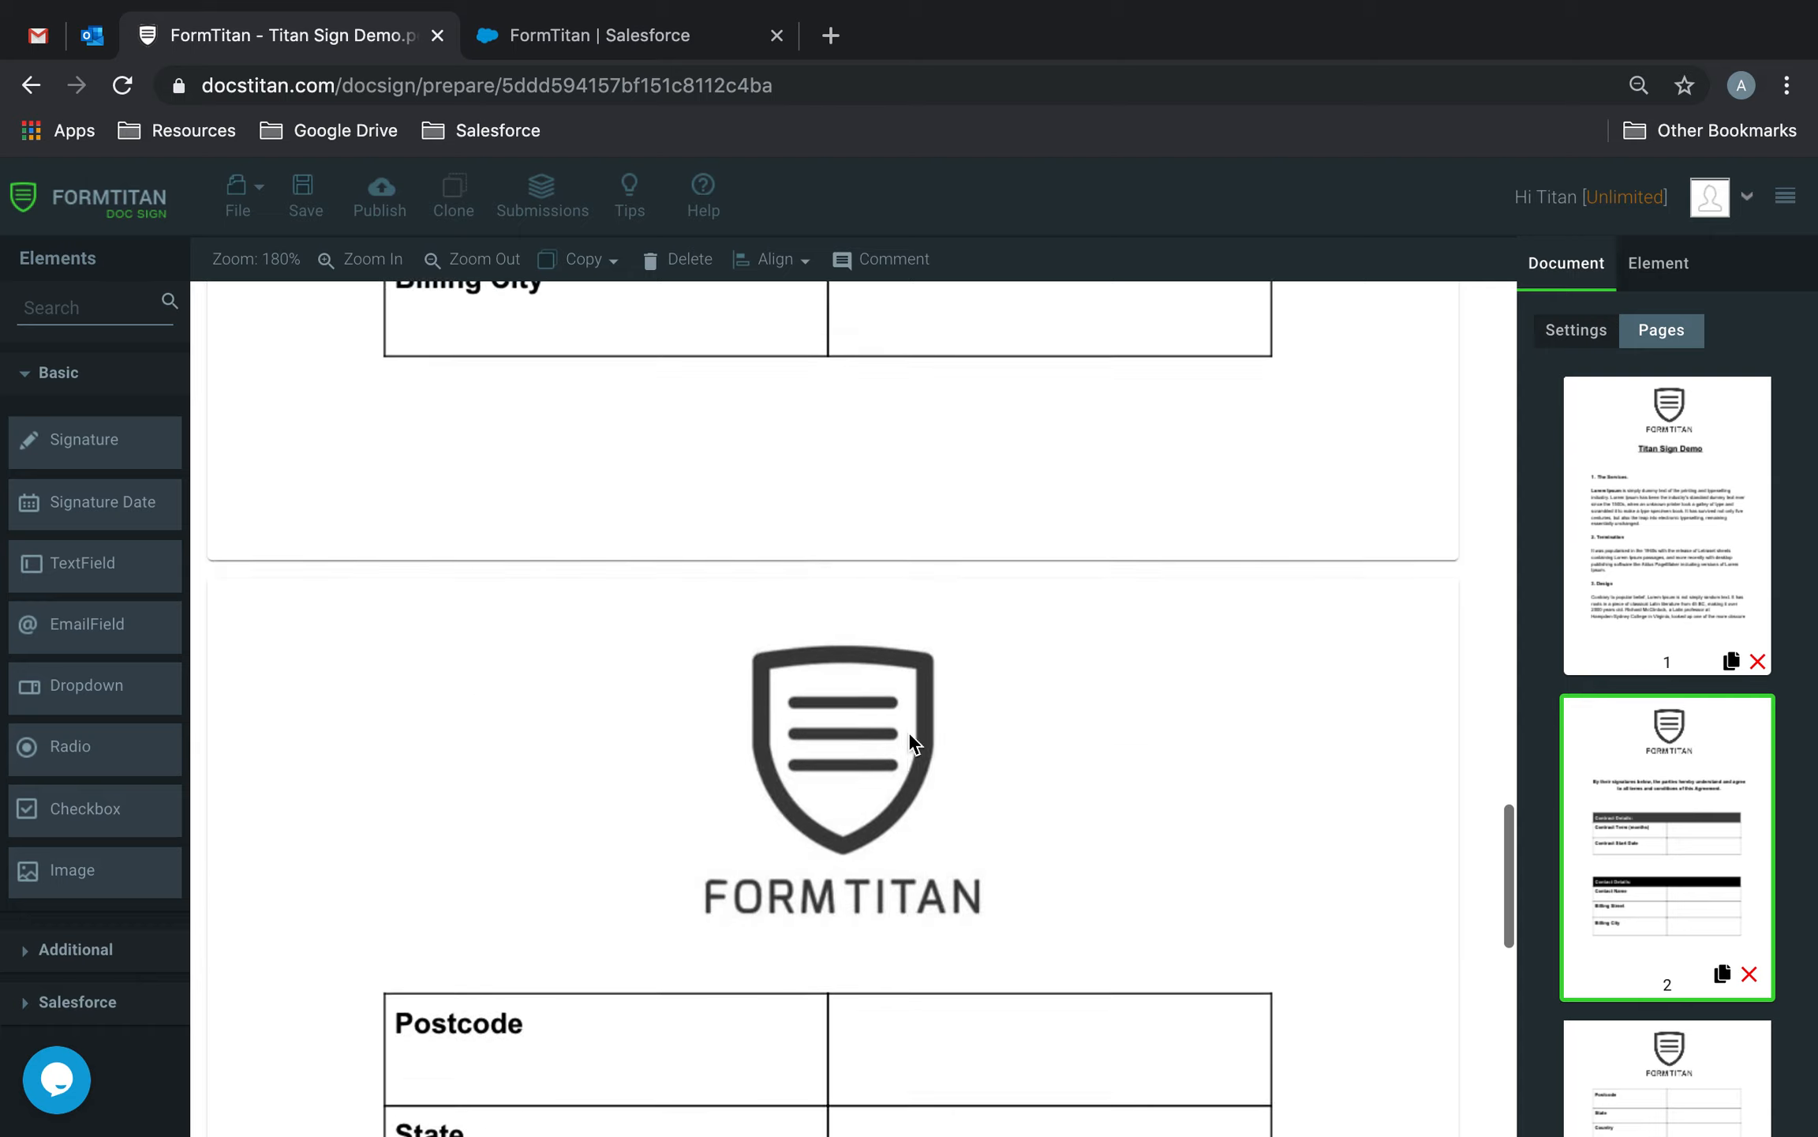
pyautogui.scroll(-3, 1022, 820)
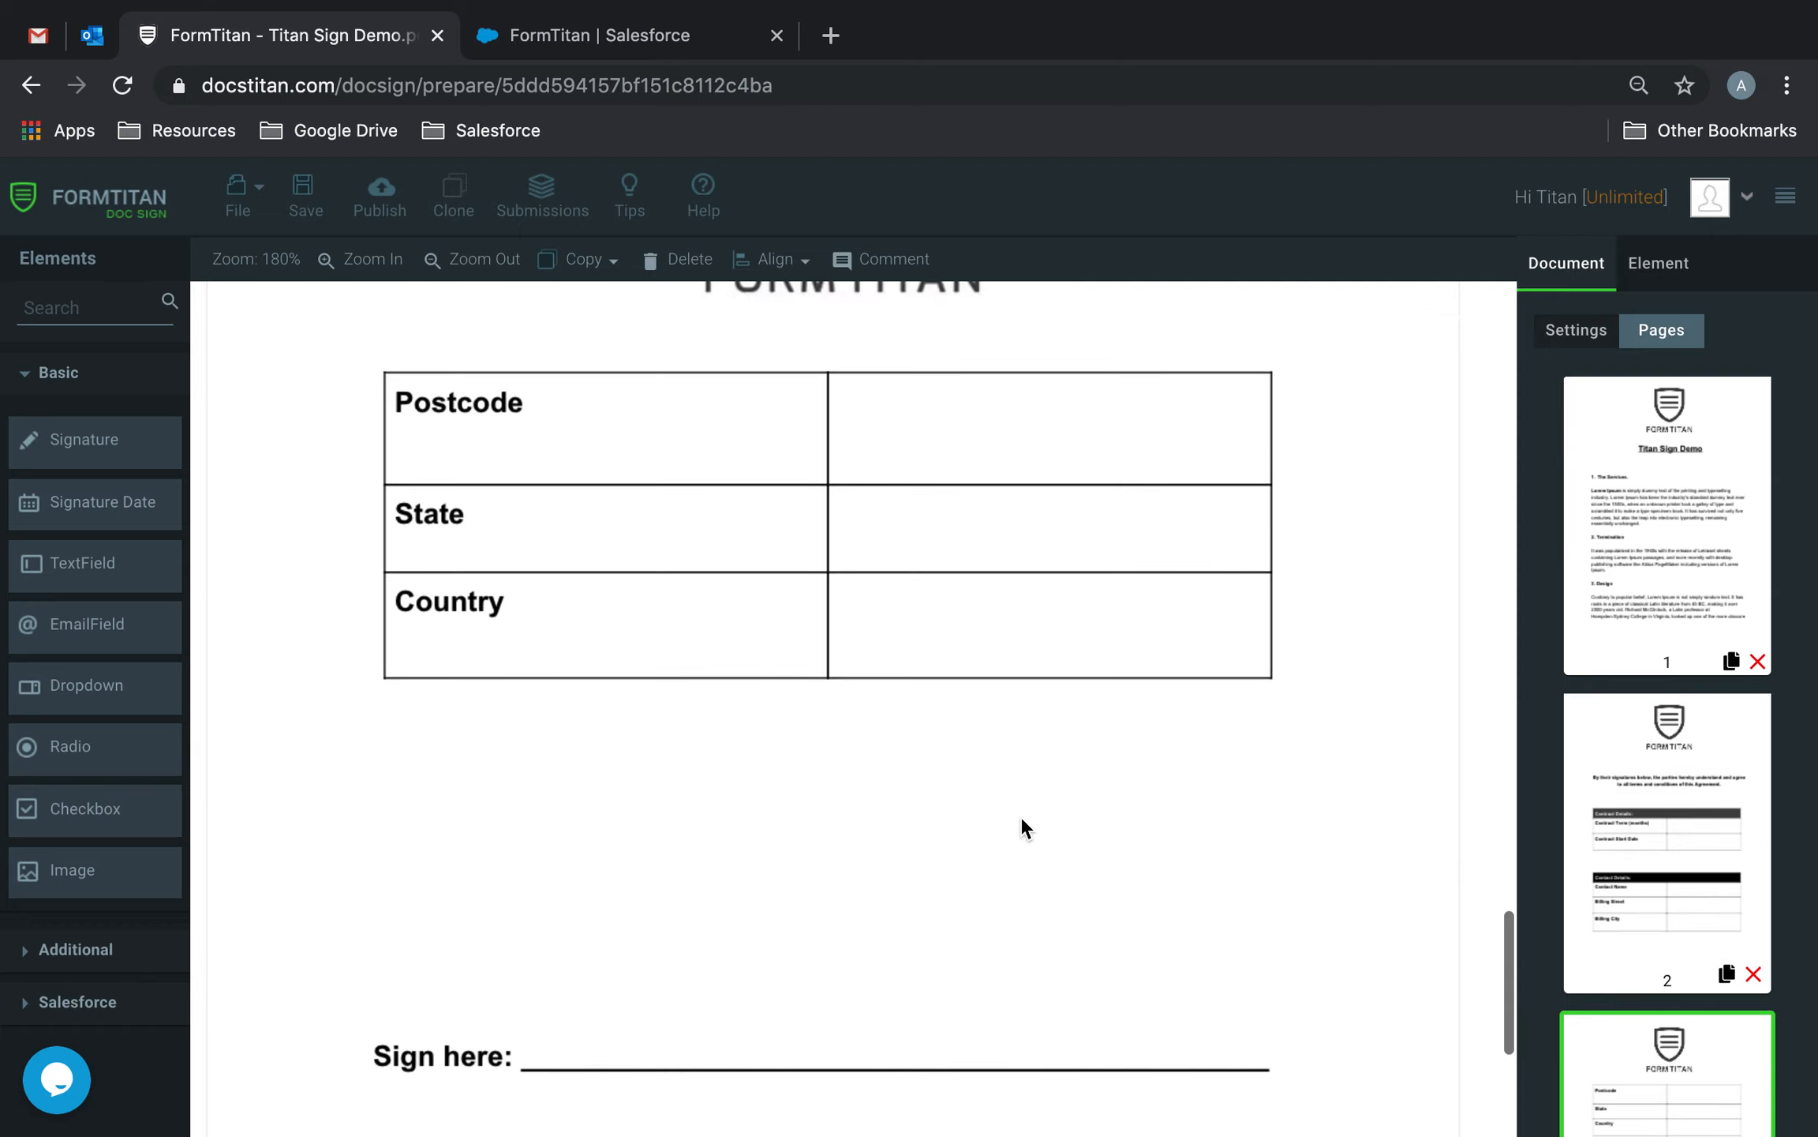
pyautogui.scroll(8, 1022, 821)
pyautogui.scroll(4, 1020, 821)
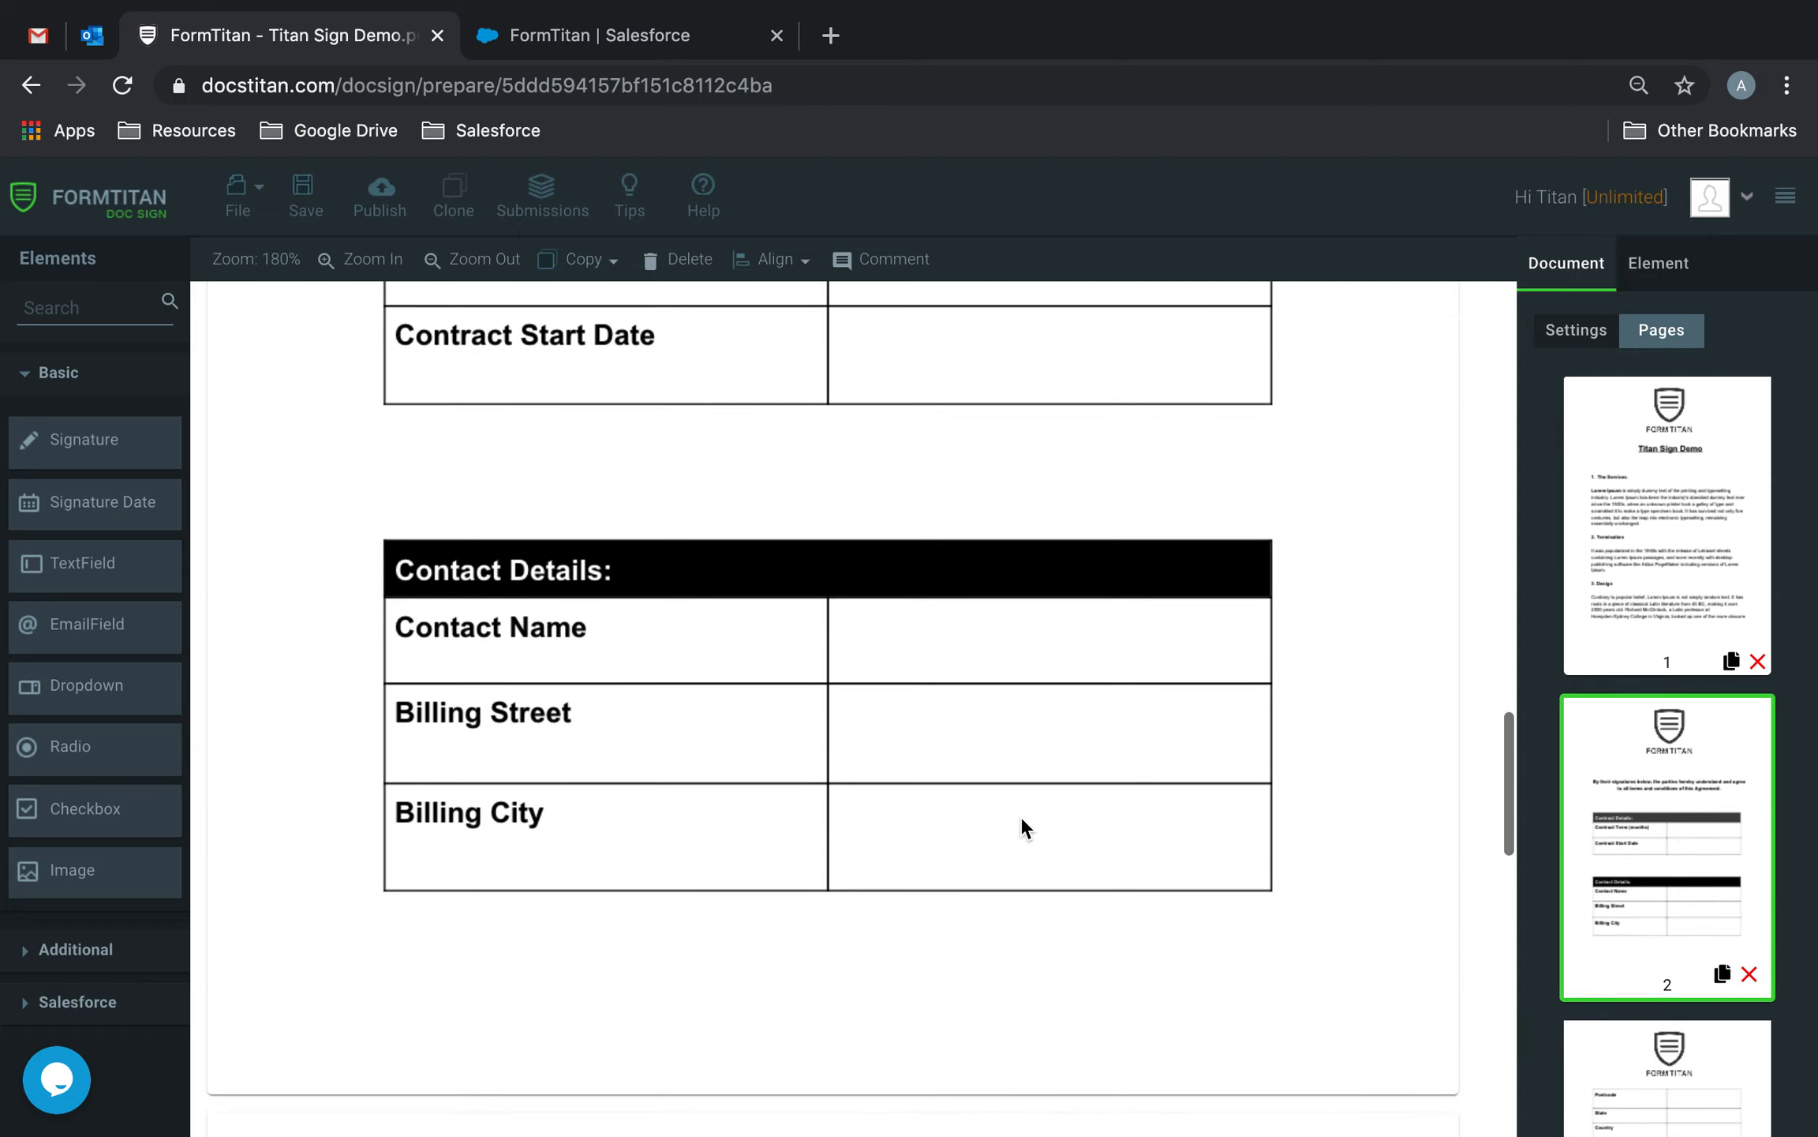
pyautogui.click(91, 312)
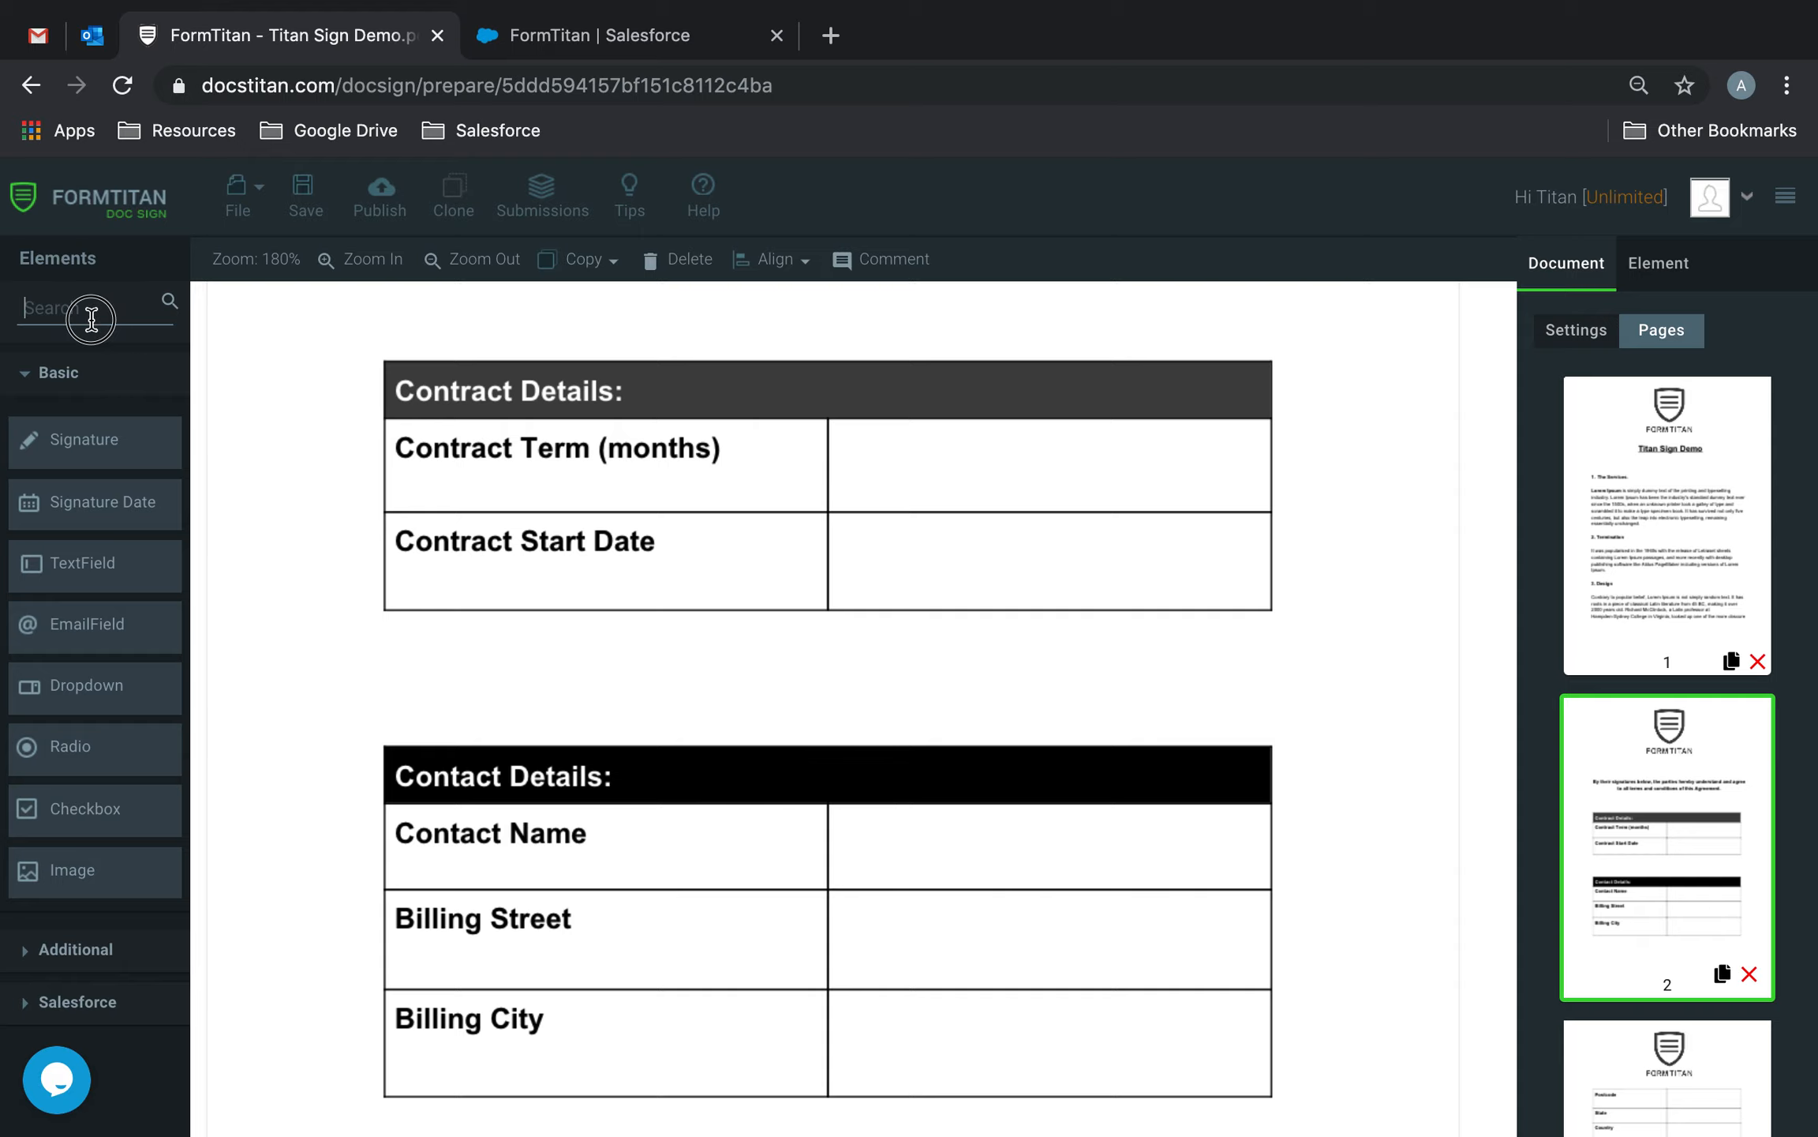
pyautogui.write('text')
pyautogui.moveTo(70, 526); pyautogui.dragTo(911, 451)
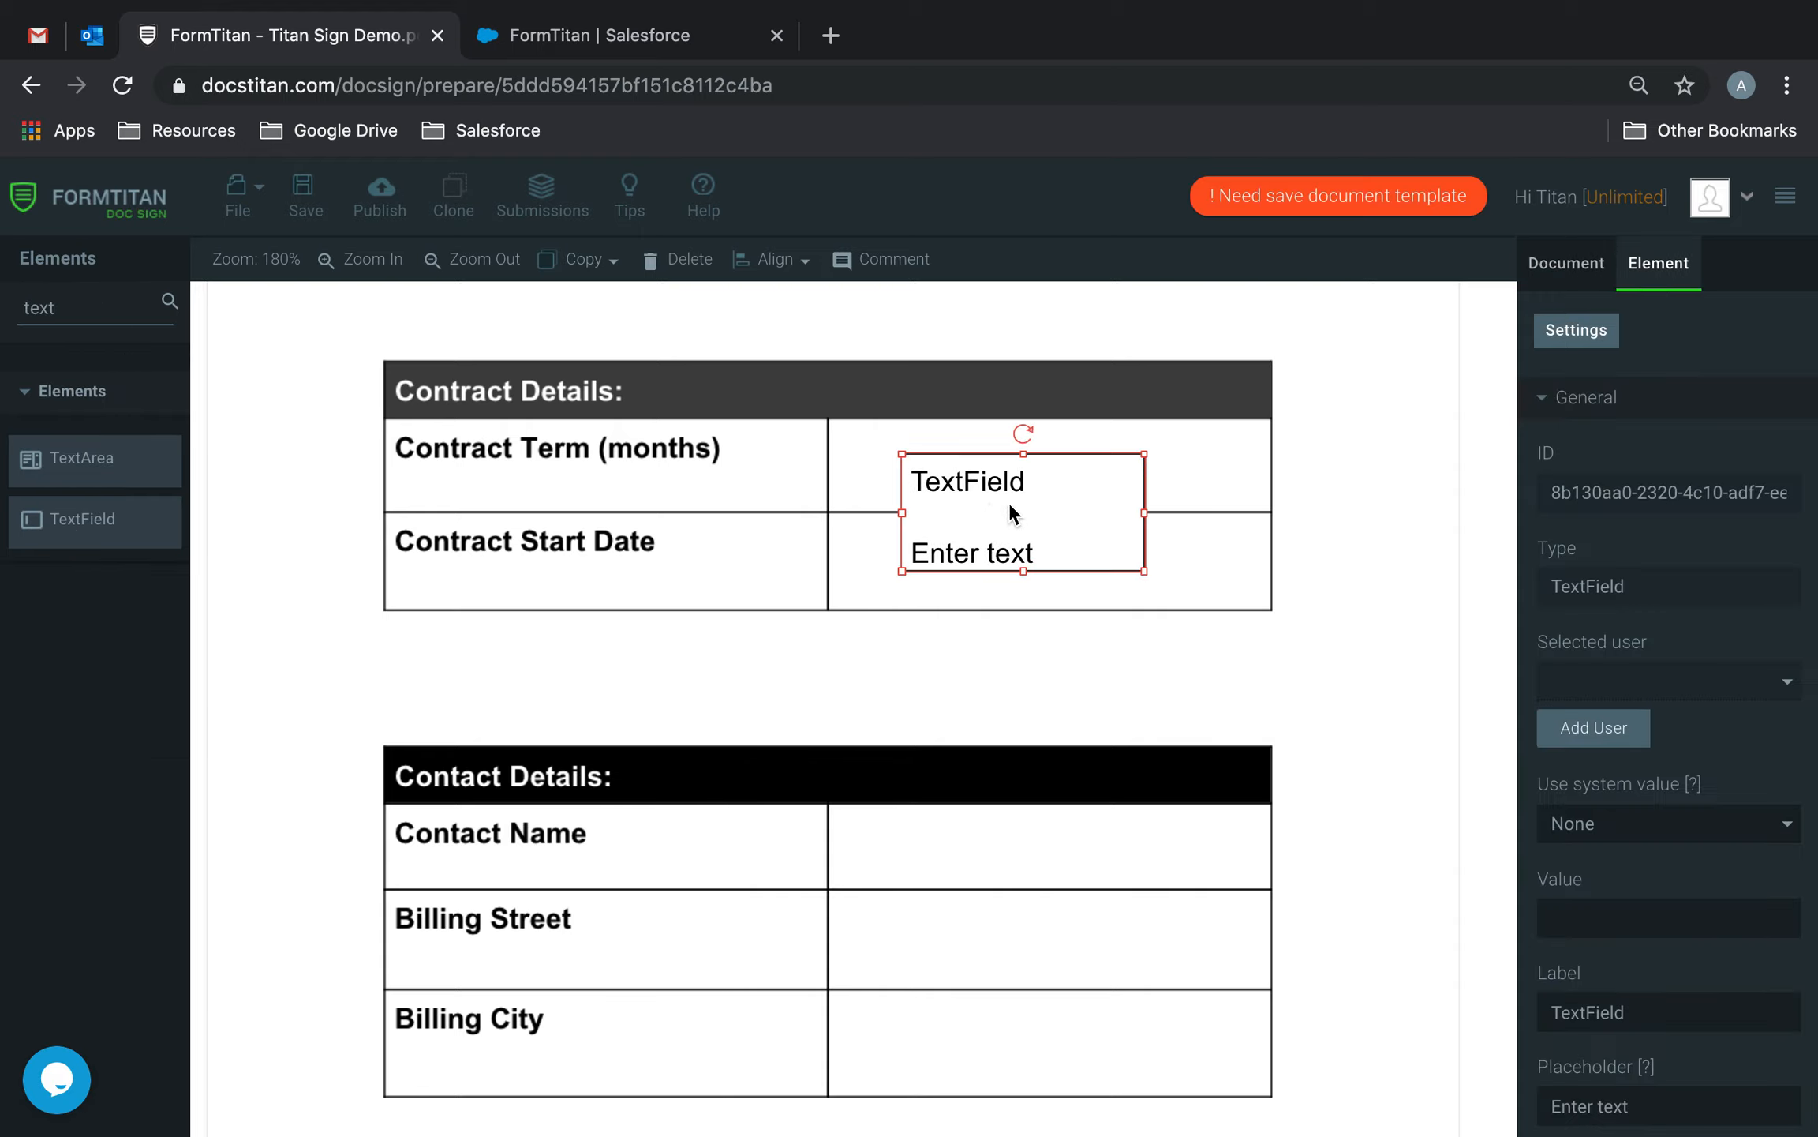
# Hide the field's label in Advanced settings and resize it to fit the row.
pyautogui.scroll(-3, 1601, 890)
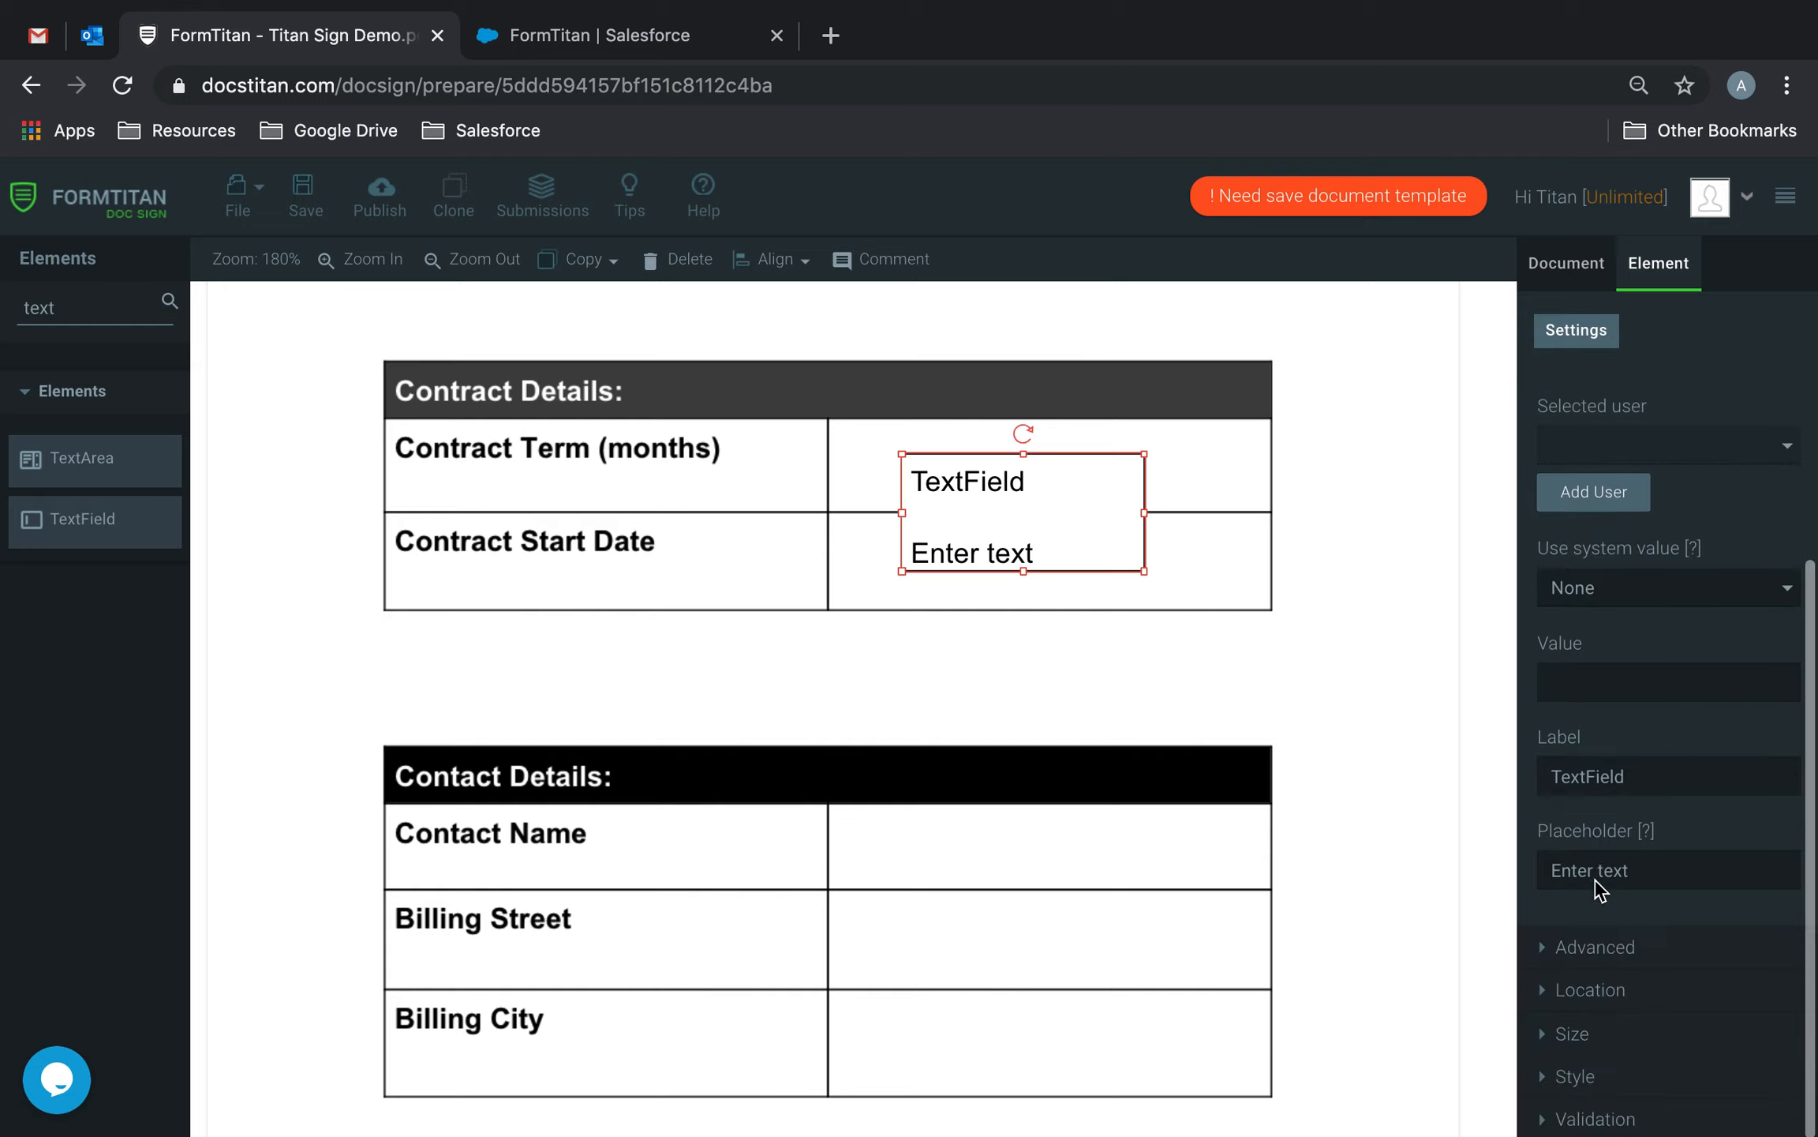
pyautogui.click(1576, 943)
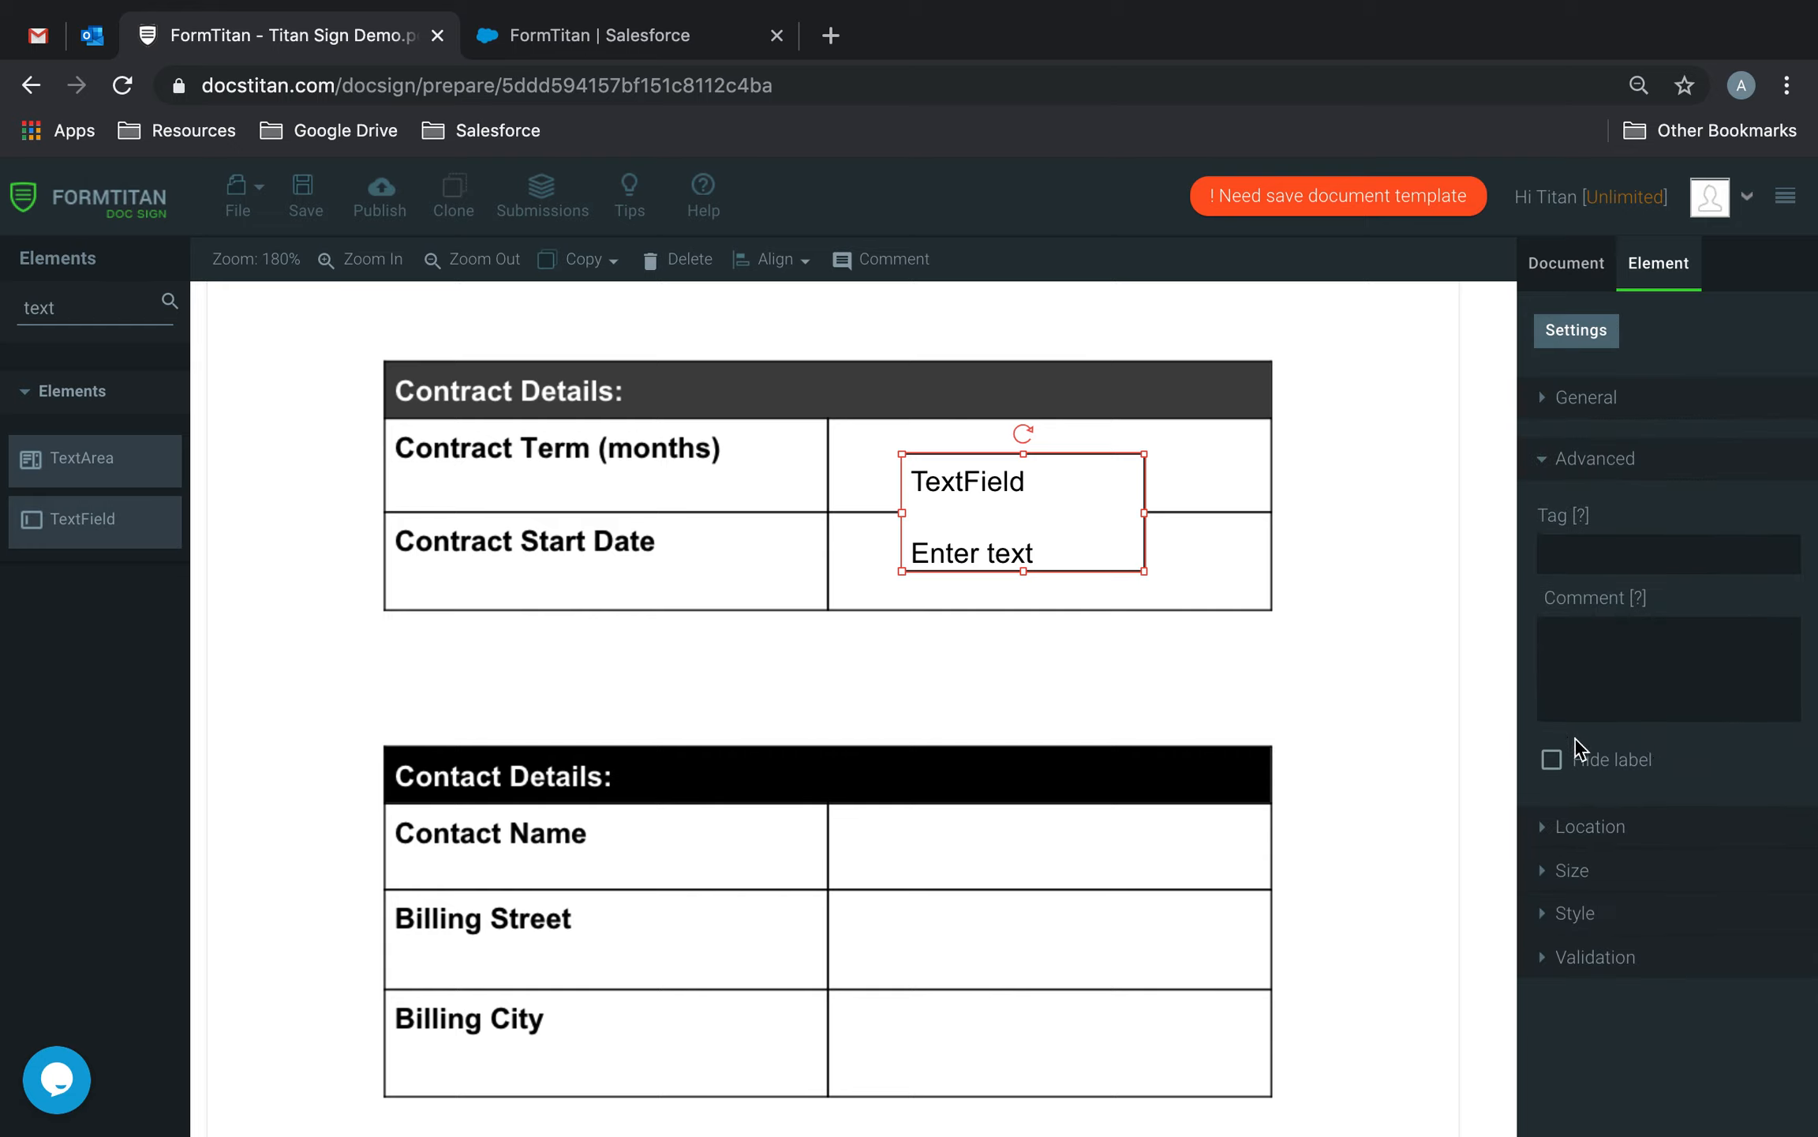
pyautogui.click(1553, 760)
pyautogui.moveTo(1144, 570); pyautogui.dragTo(1142, 472)
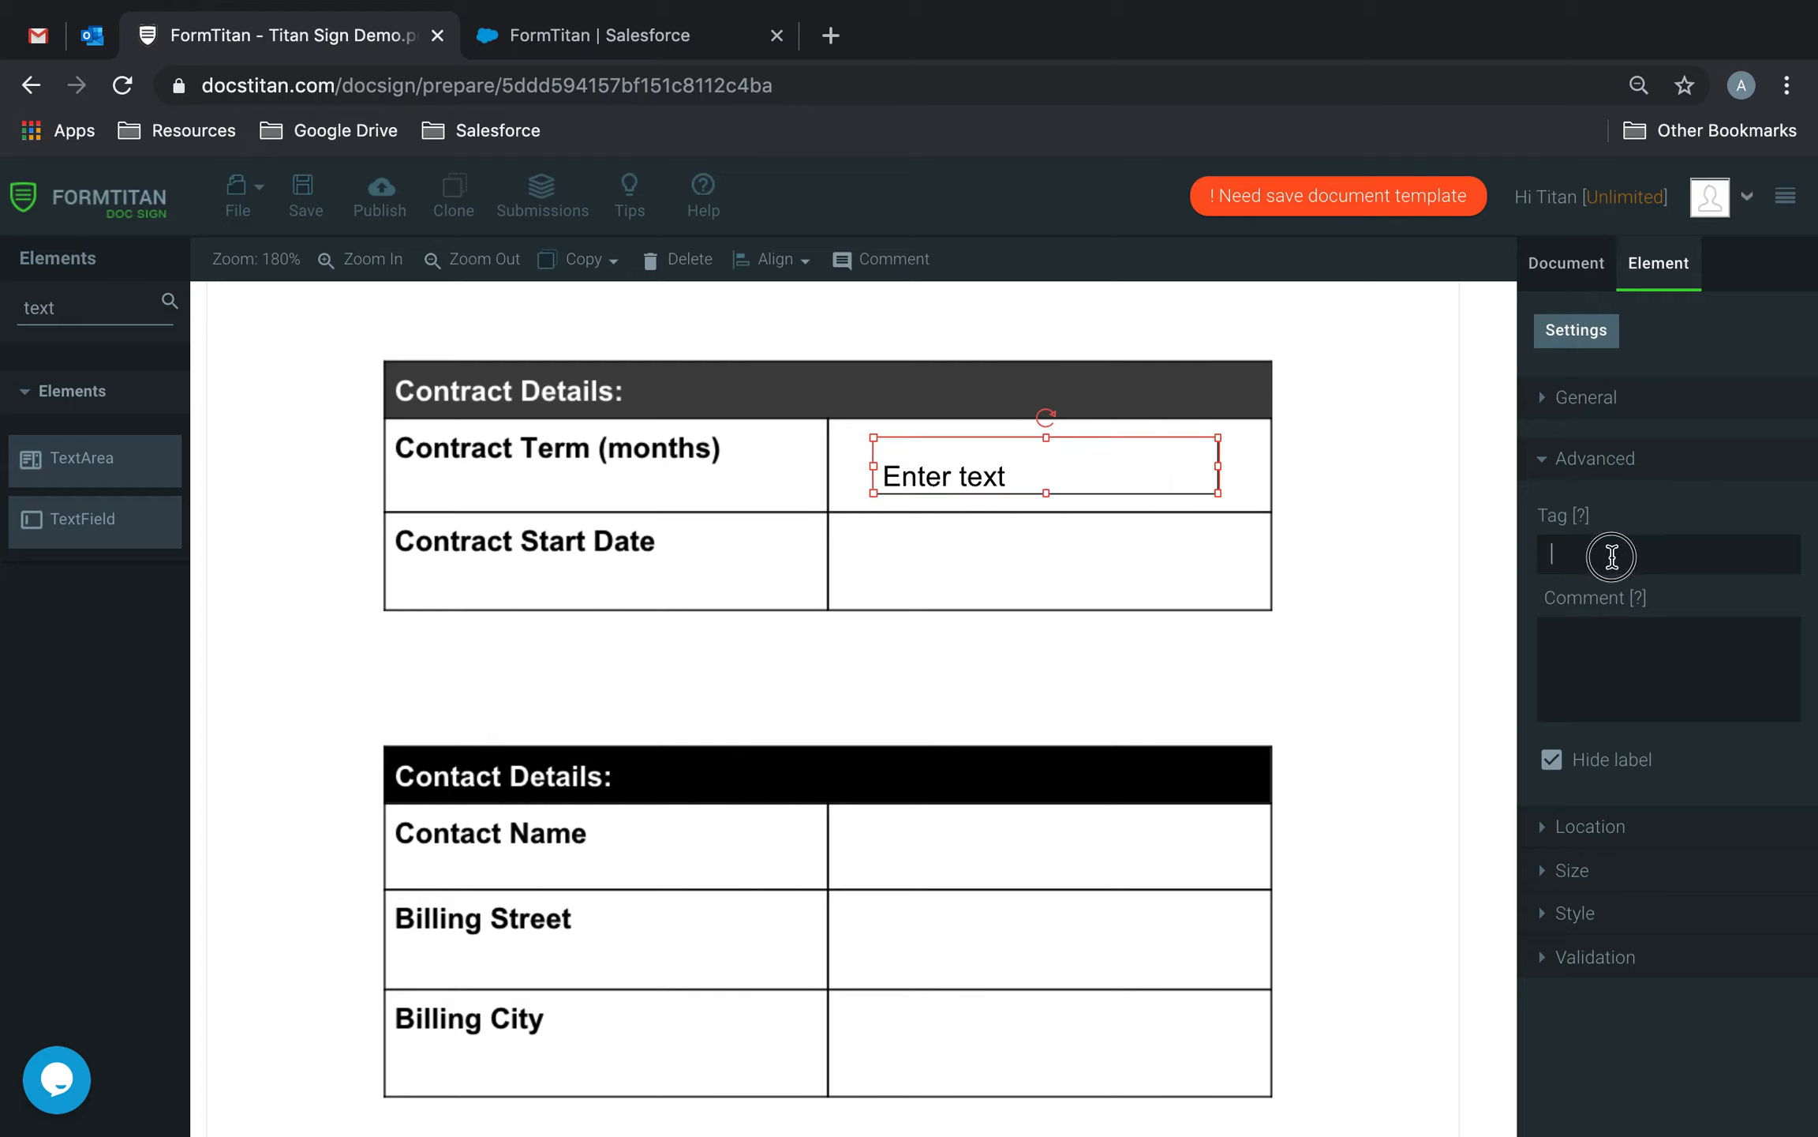
# Paste a copy of the Term field into the Contact Name cell and retag it Contact Name.
pyautogui.click(1138, 530)
pyautogui.click(1096, 474)
pyautogui.click(1070, 601)
pyautogui.press('super+v')
pyautogui.moveTo(1099, 508); pyautogui.dragTo(1085, 845)
pyautogui.doubleClick(1539, 555)
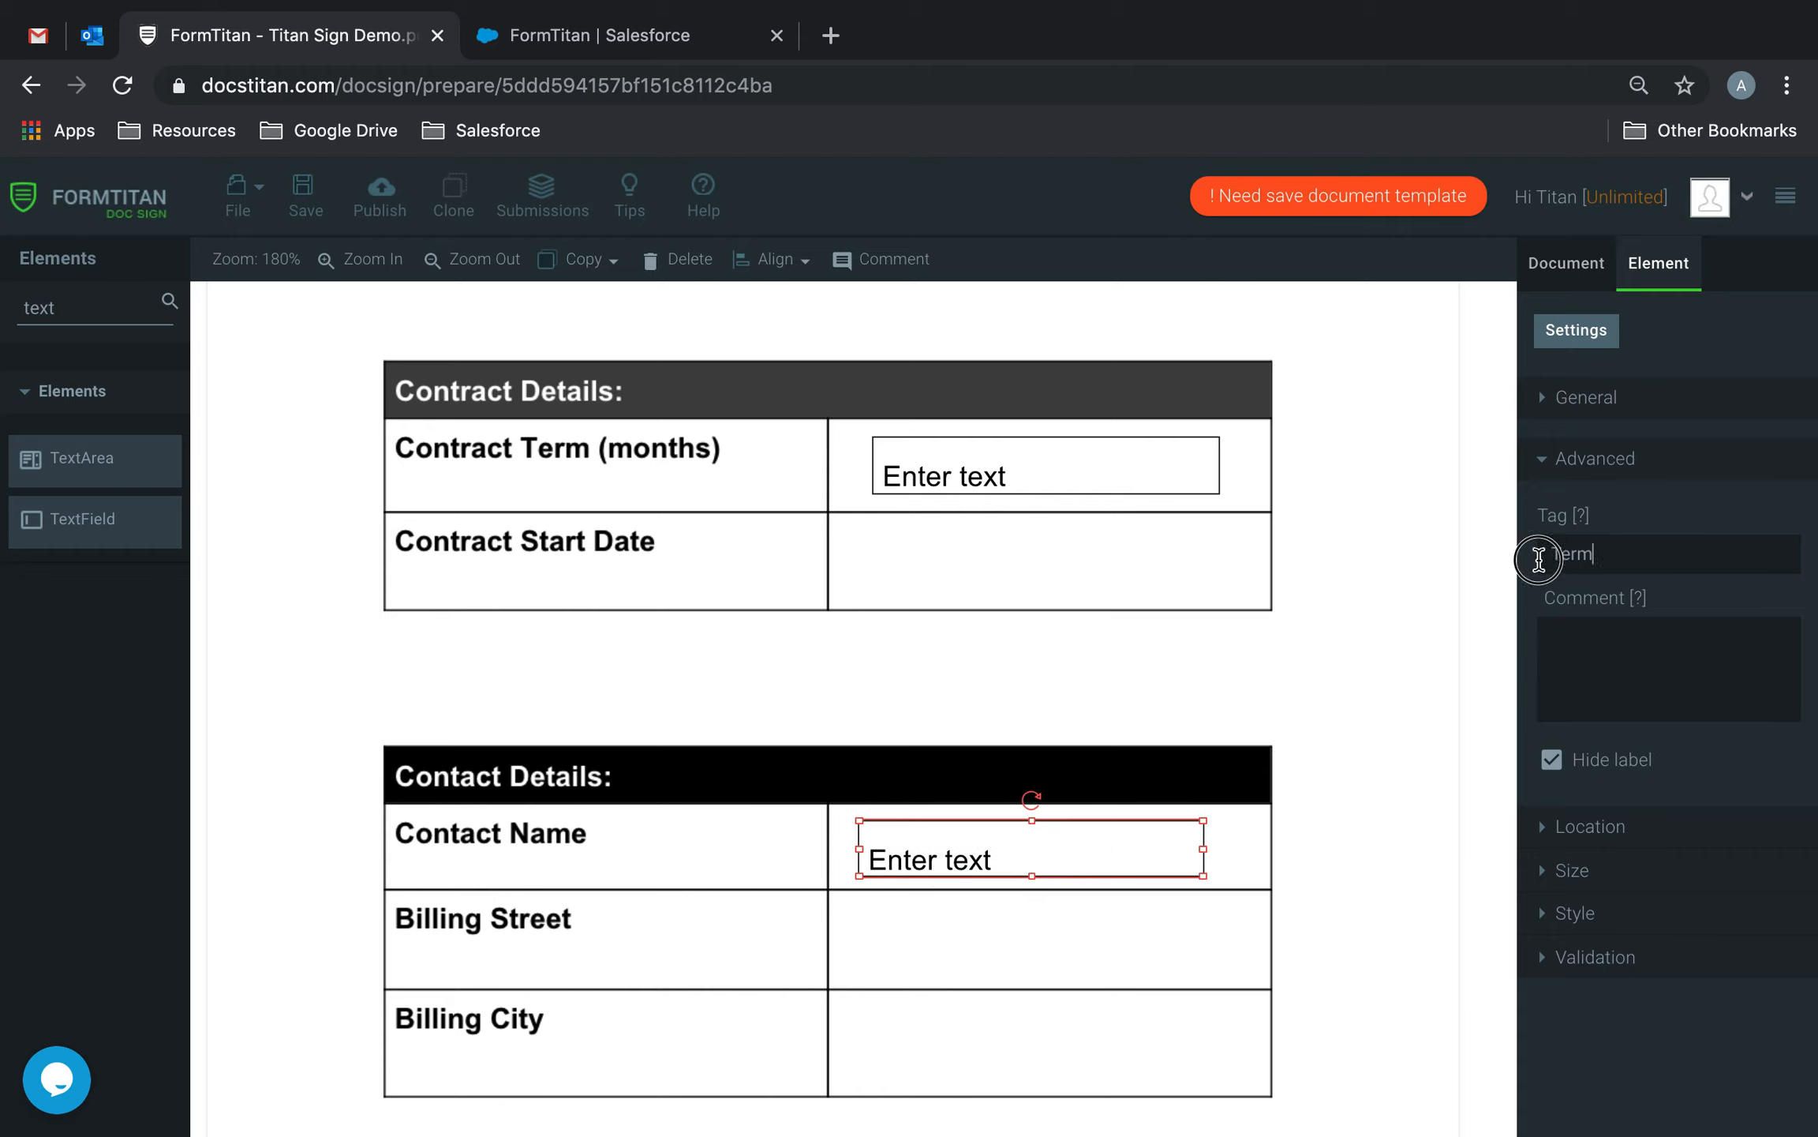
pyautogui.write('Contact Name')
# Duplicate the Contact Name field into the Billing Street cell, tagged Billing Street.
pyautogui.click(991, 891)
pyautogui.click(1026, 854)
pyautogui.press('super+c')
pyautogui.press('super+v')
pyautogui.moveTo(1082, 885)
pyautogui.mouseDown()
pyautogui.moveTo(1076, 958)
pyautogui.moveTo(1078, 914)
pyautogui.mouseUp()
pyautogui.moveTo(1677, 554); pyautogui.dragTo(1307, 504)
pyautogui.write('Bi')
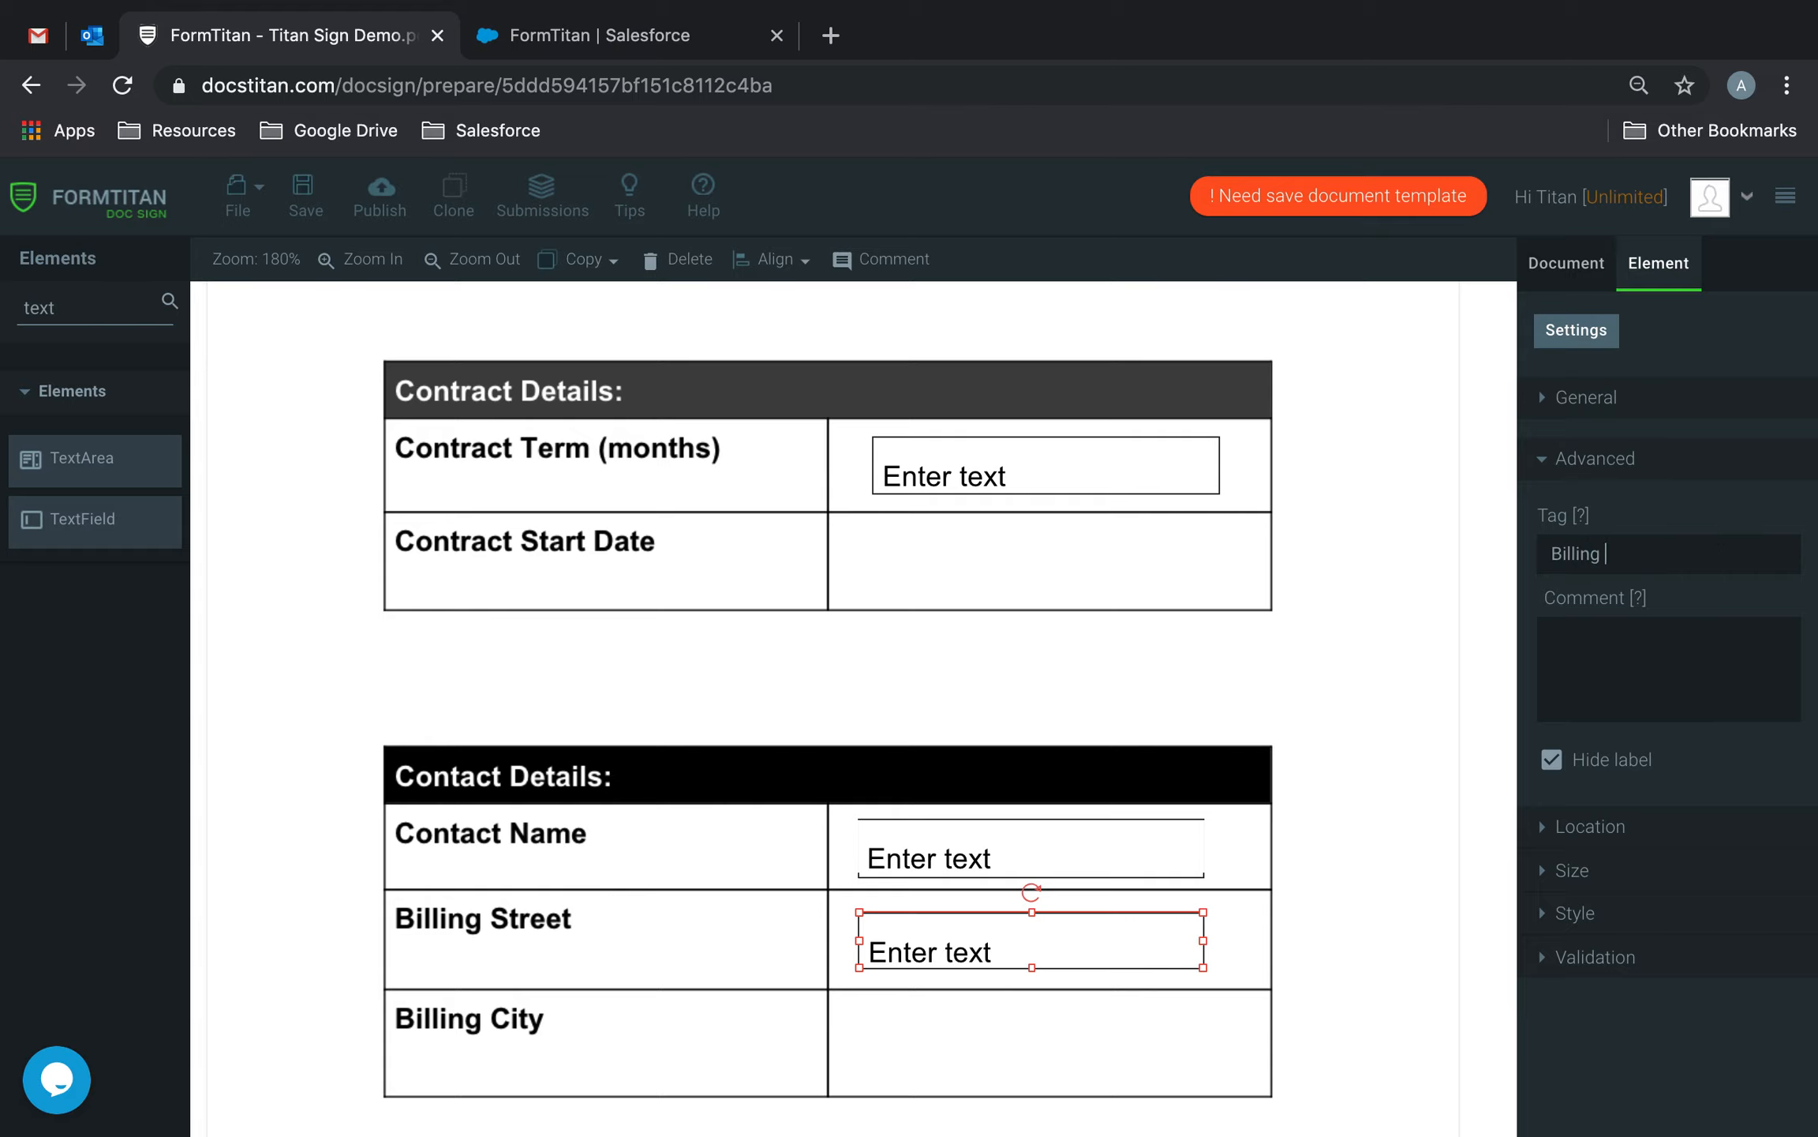
# Drop another copy into the Billing City cell and change its tag to Billing City.
pyautogui.scroll(-3, 868, 854)
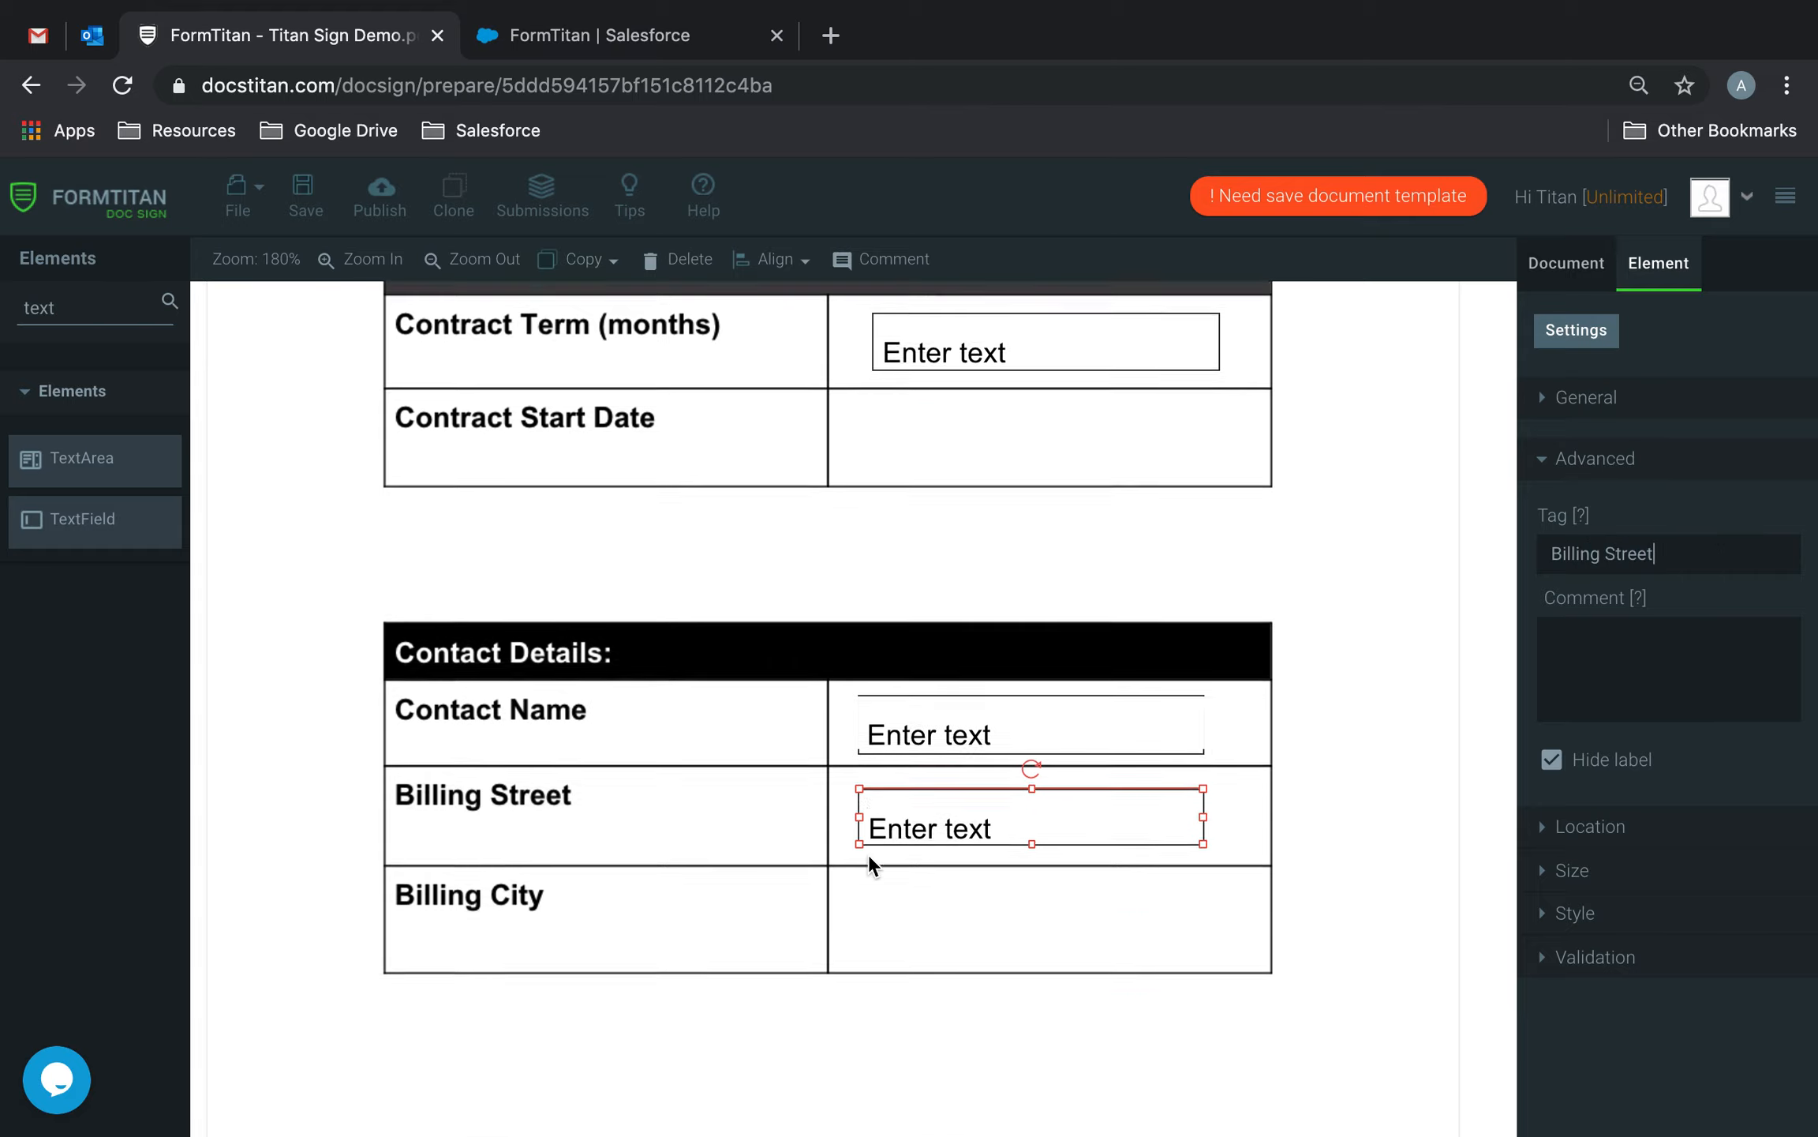
pyautogui.click(966, 824)
pyautogui.moveTo(1001, 726); pyautogui.dragTo(1066, 855)
pyautogui.moveTo(1083, 786); pyautogui.dragTo(1083, 844)
pyautogui.moveTo(1676, 551); pyautogui.dragTo(1606, 553)
pyautogui.write('City')
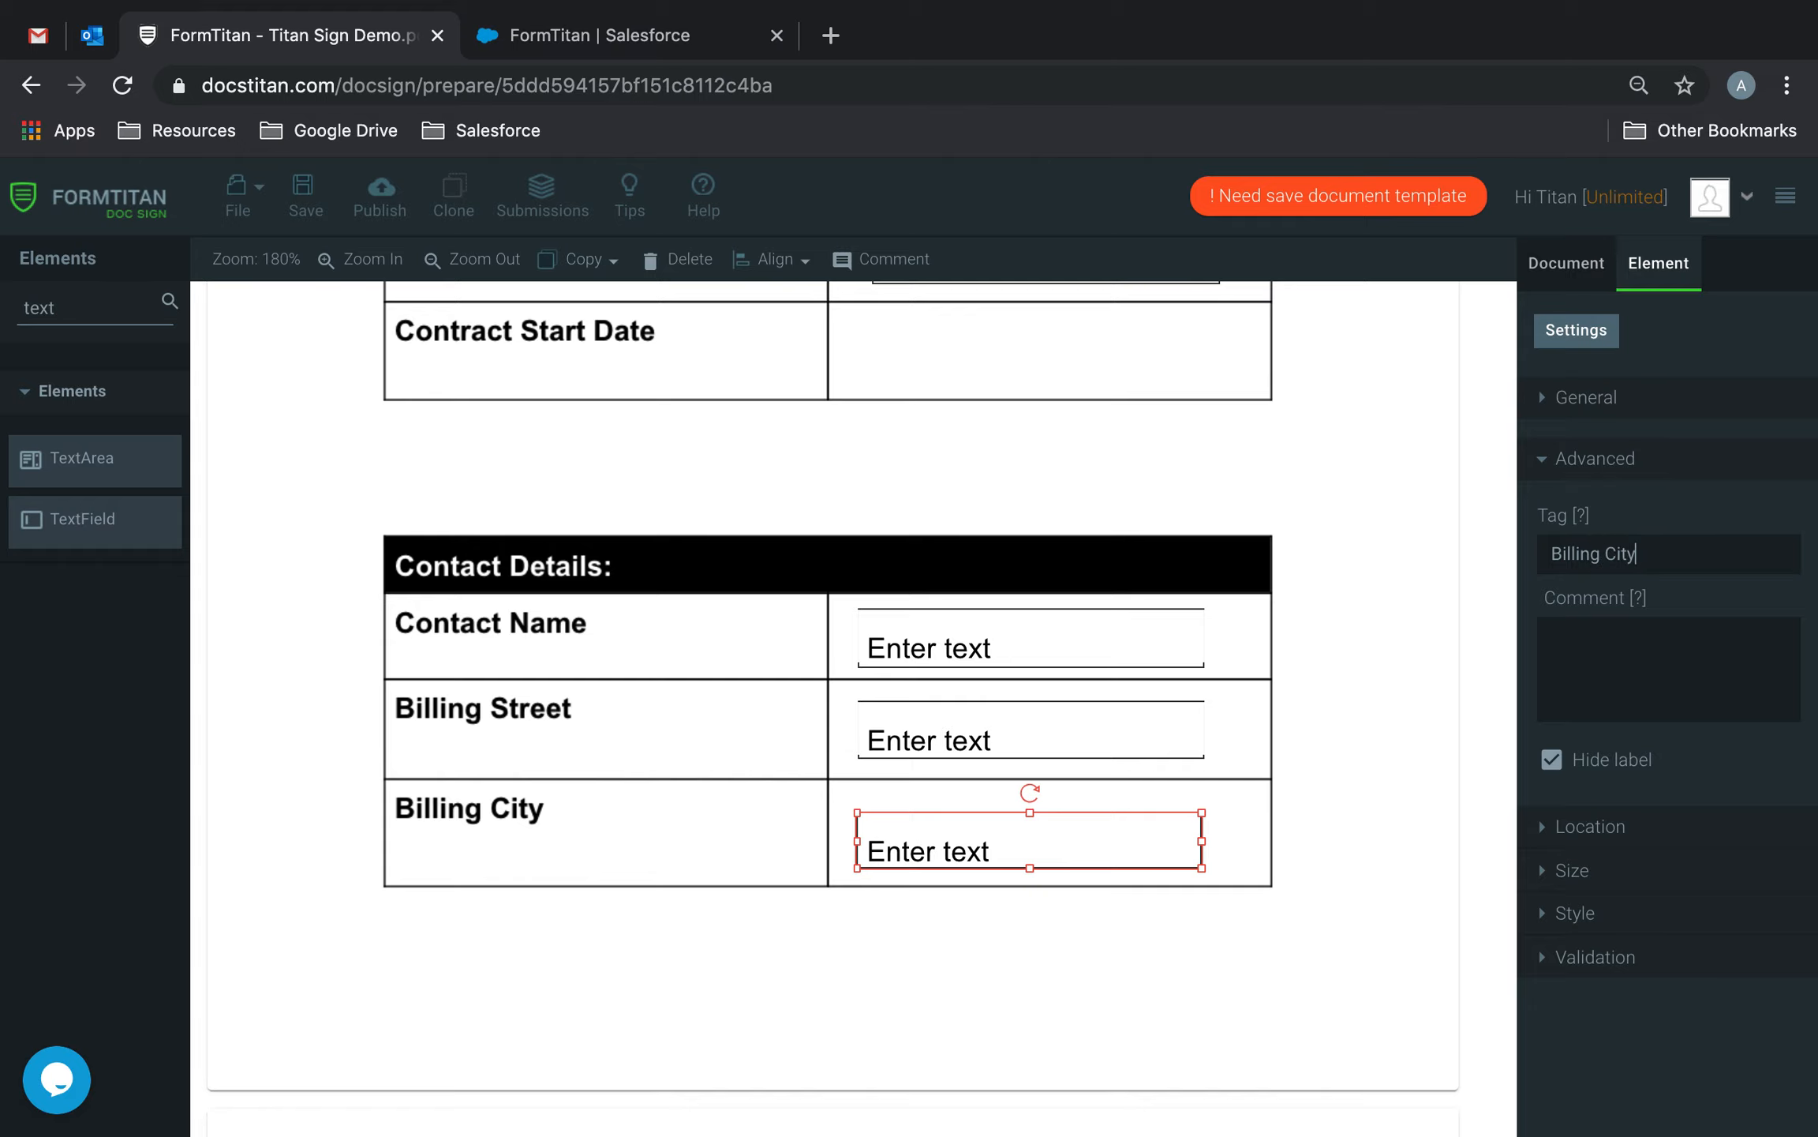
pyautogui.click(1452, 1008)
pyautogui.scroll(-8, 1149, 922)
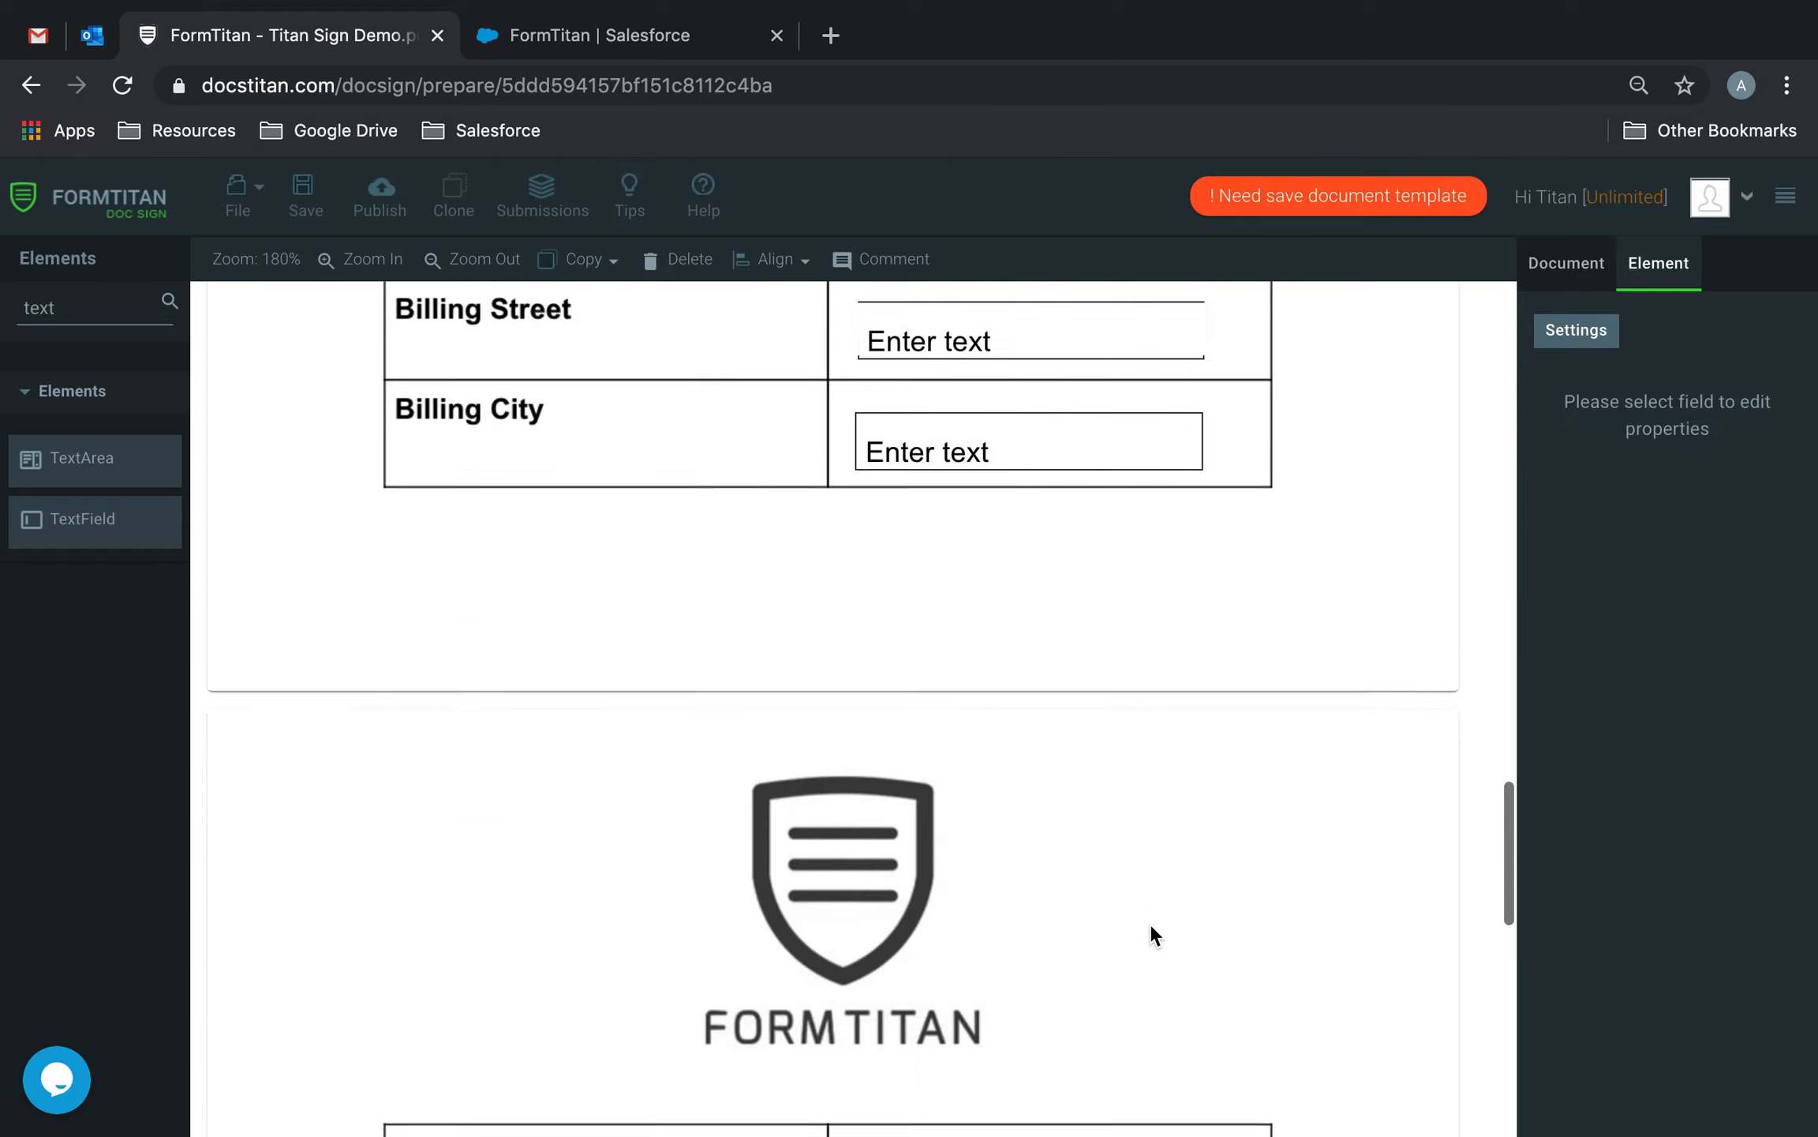
# Place a text field in the Postcode cell, hide its label, stretch it and tag it Postcode.
pyautogui.scroll(-3, 1149, 922)
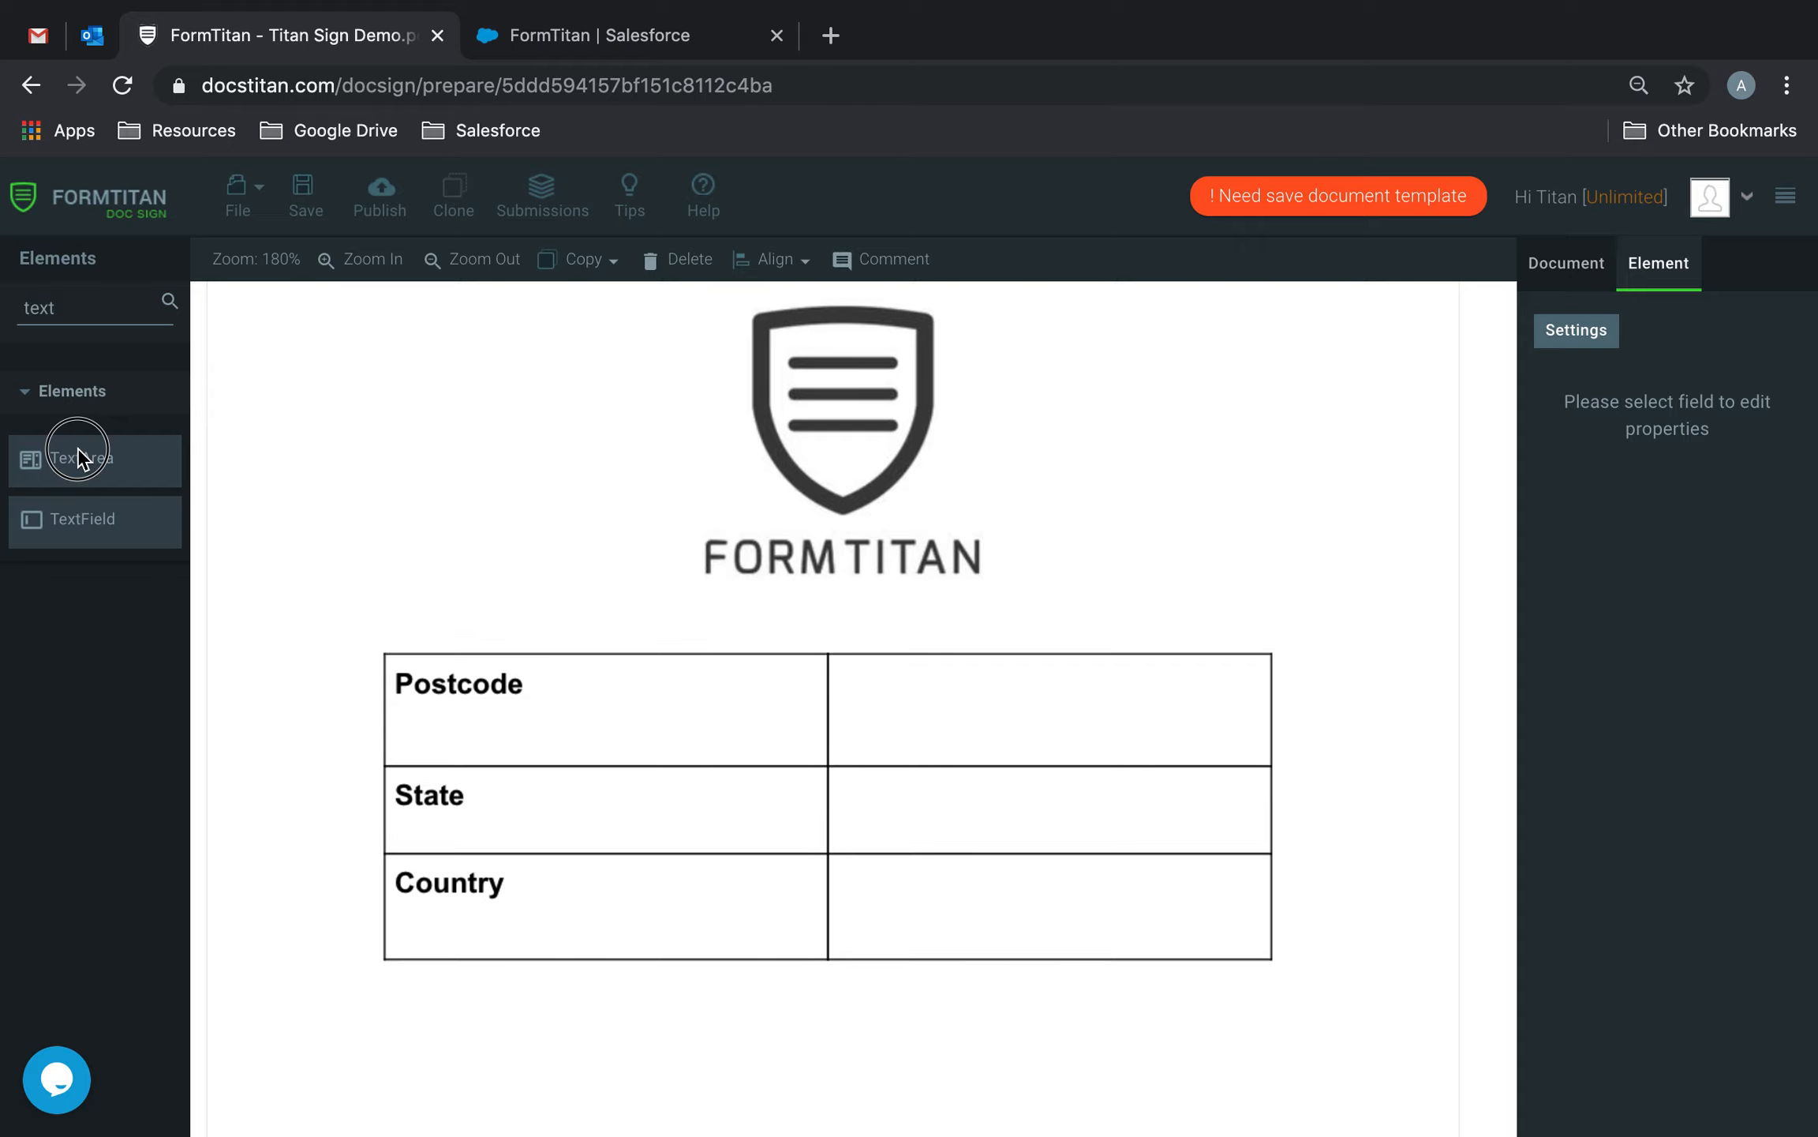
pyautogui.moveTo(77, 456); pyautogui.dragTo(80, 405)
pyautogui.moveTo(131, 524); pyautogui.dragTo(936, 682)
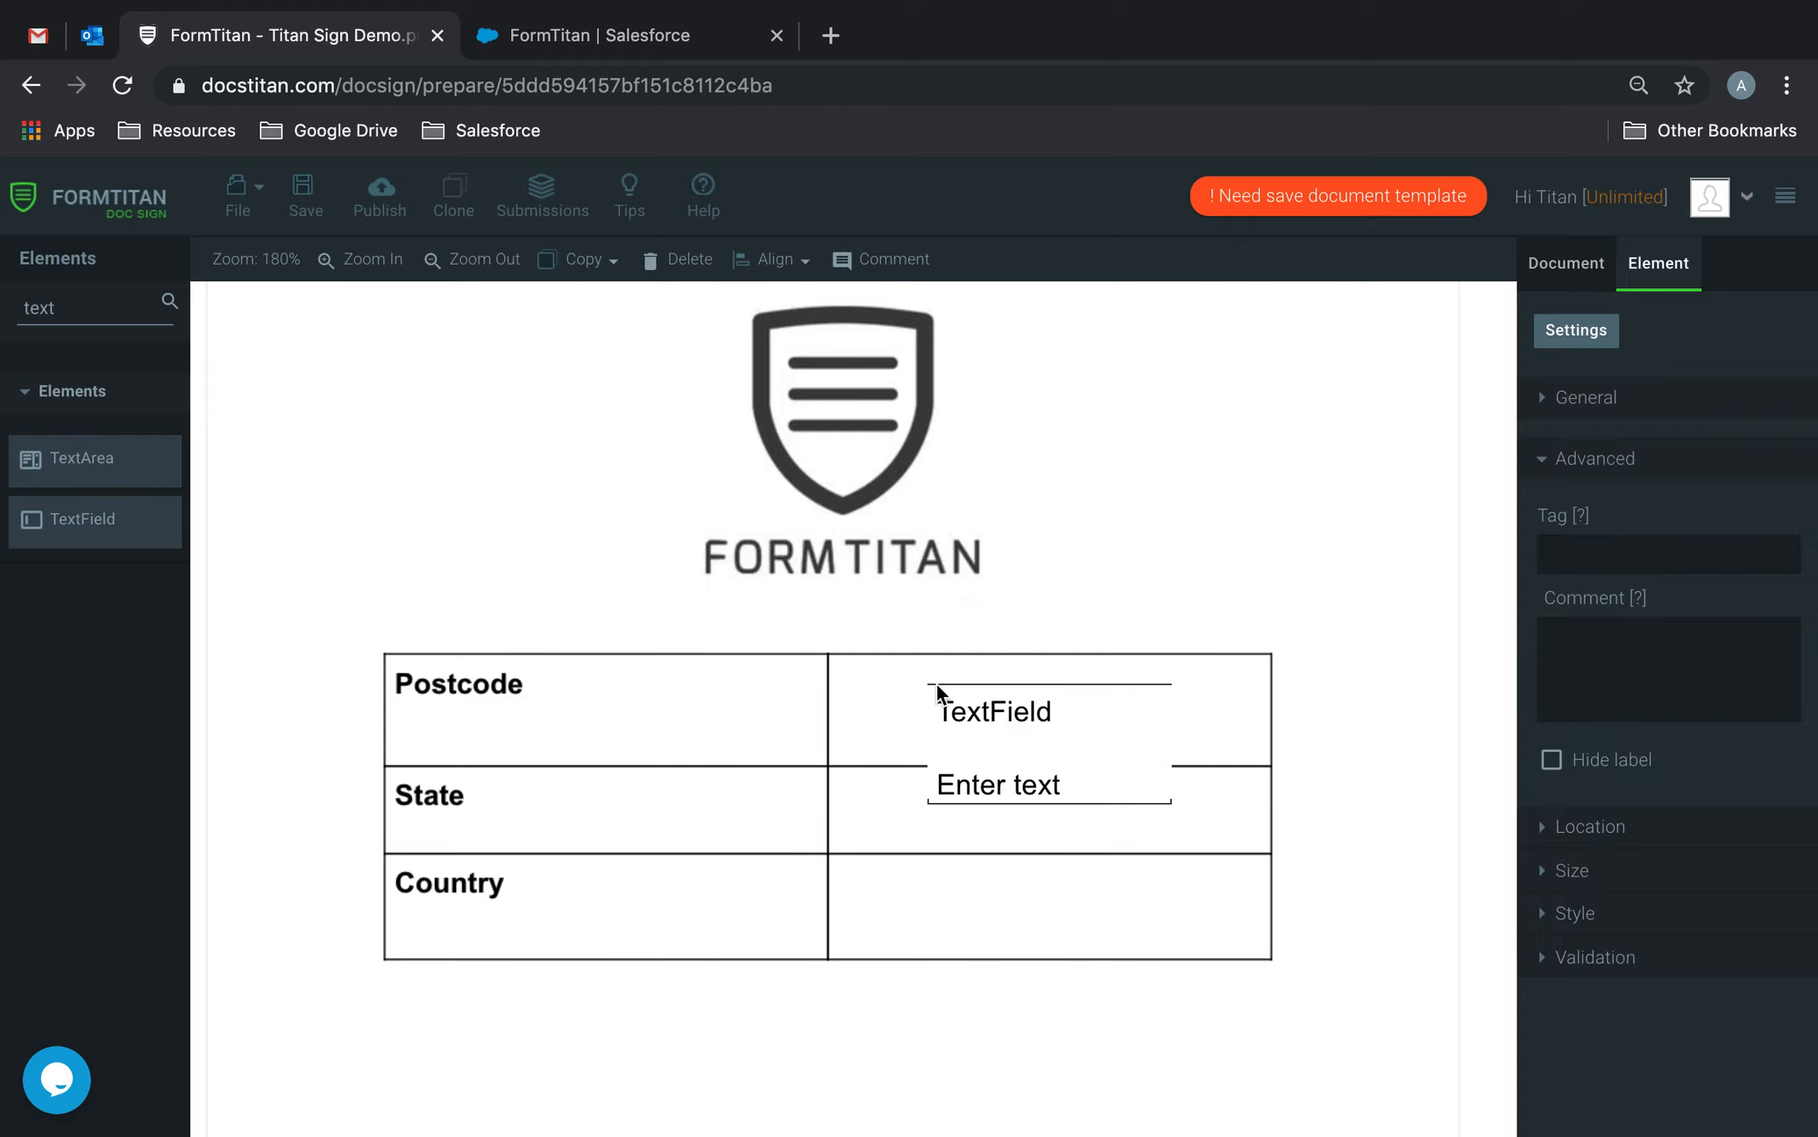
pyautogui.click(1082, 764)
pyautogui.click(1552, 759)
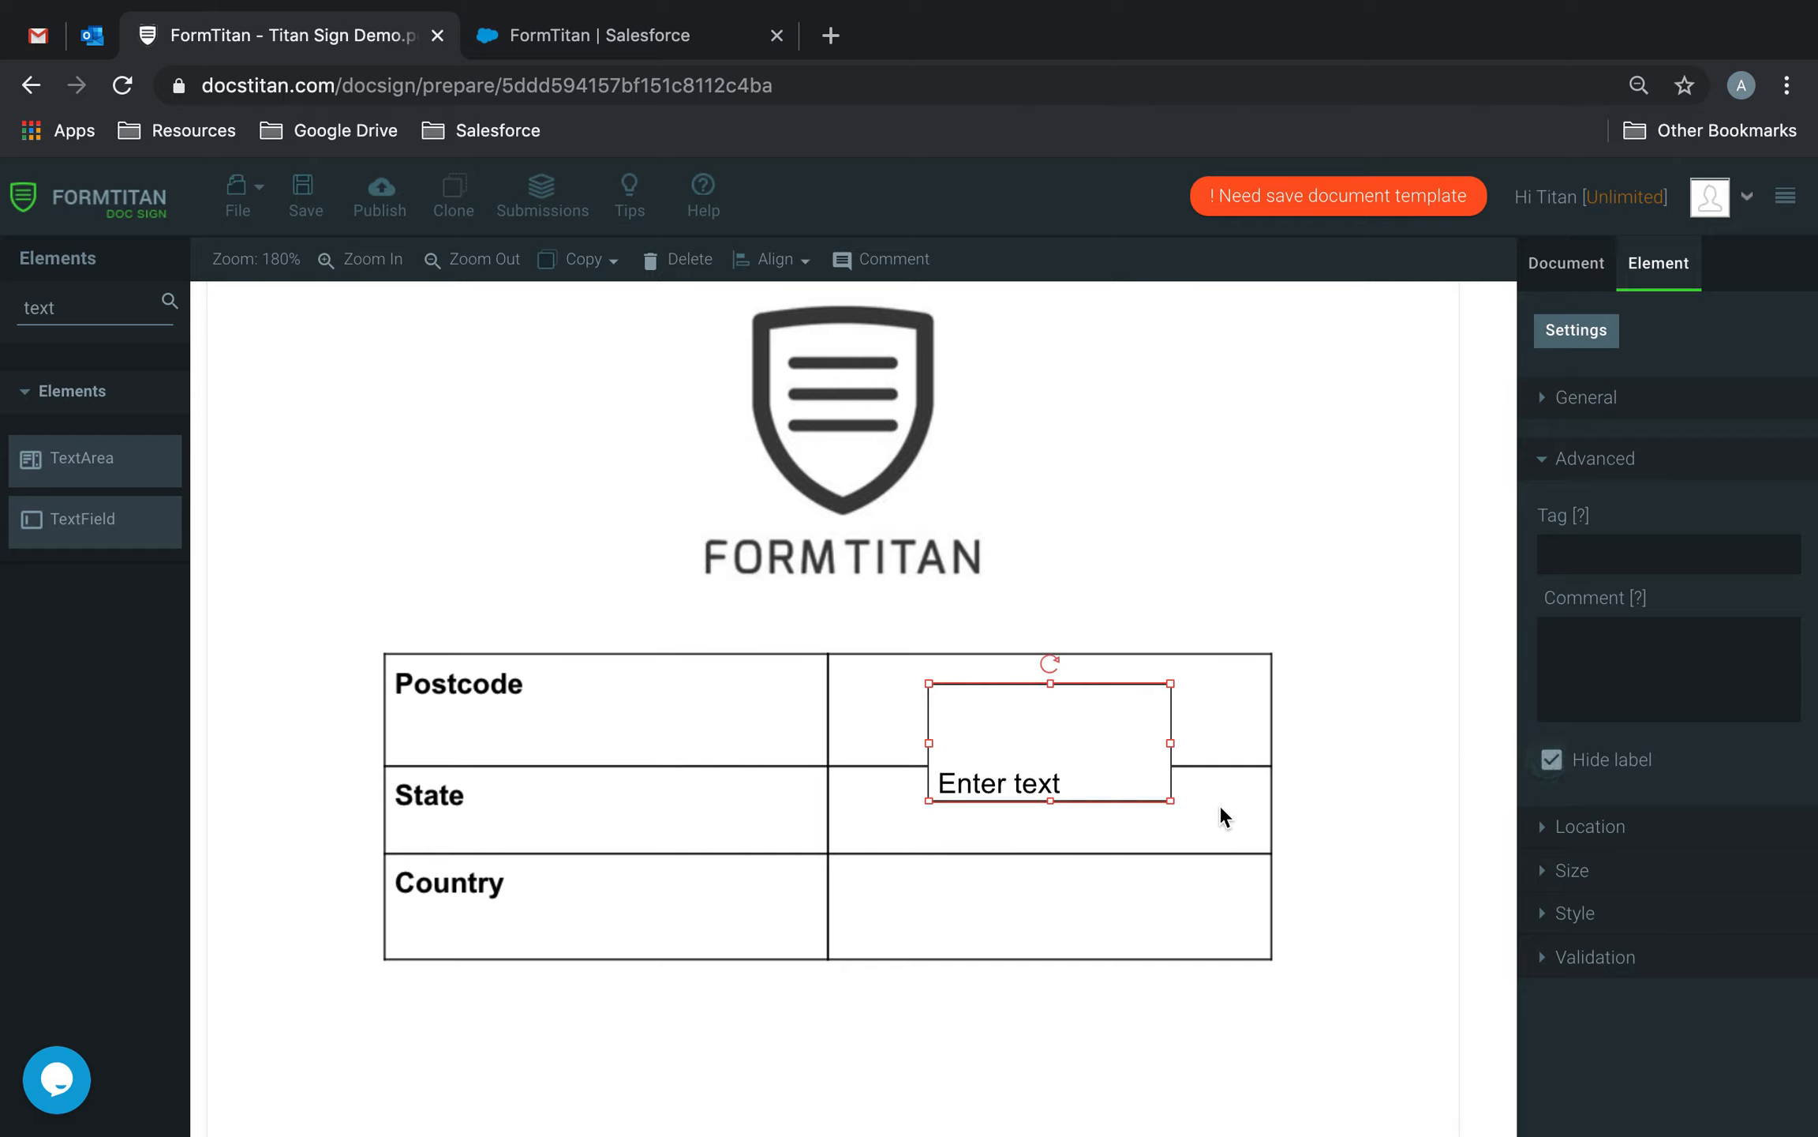
pyautogui.moveTo(1173, 799); pyautogui.dragTo(1221, 712)
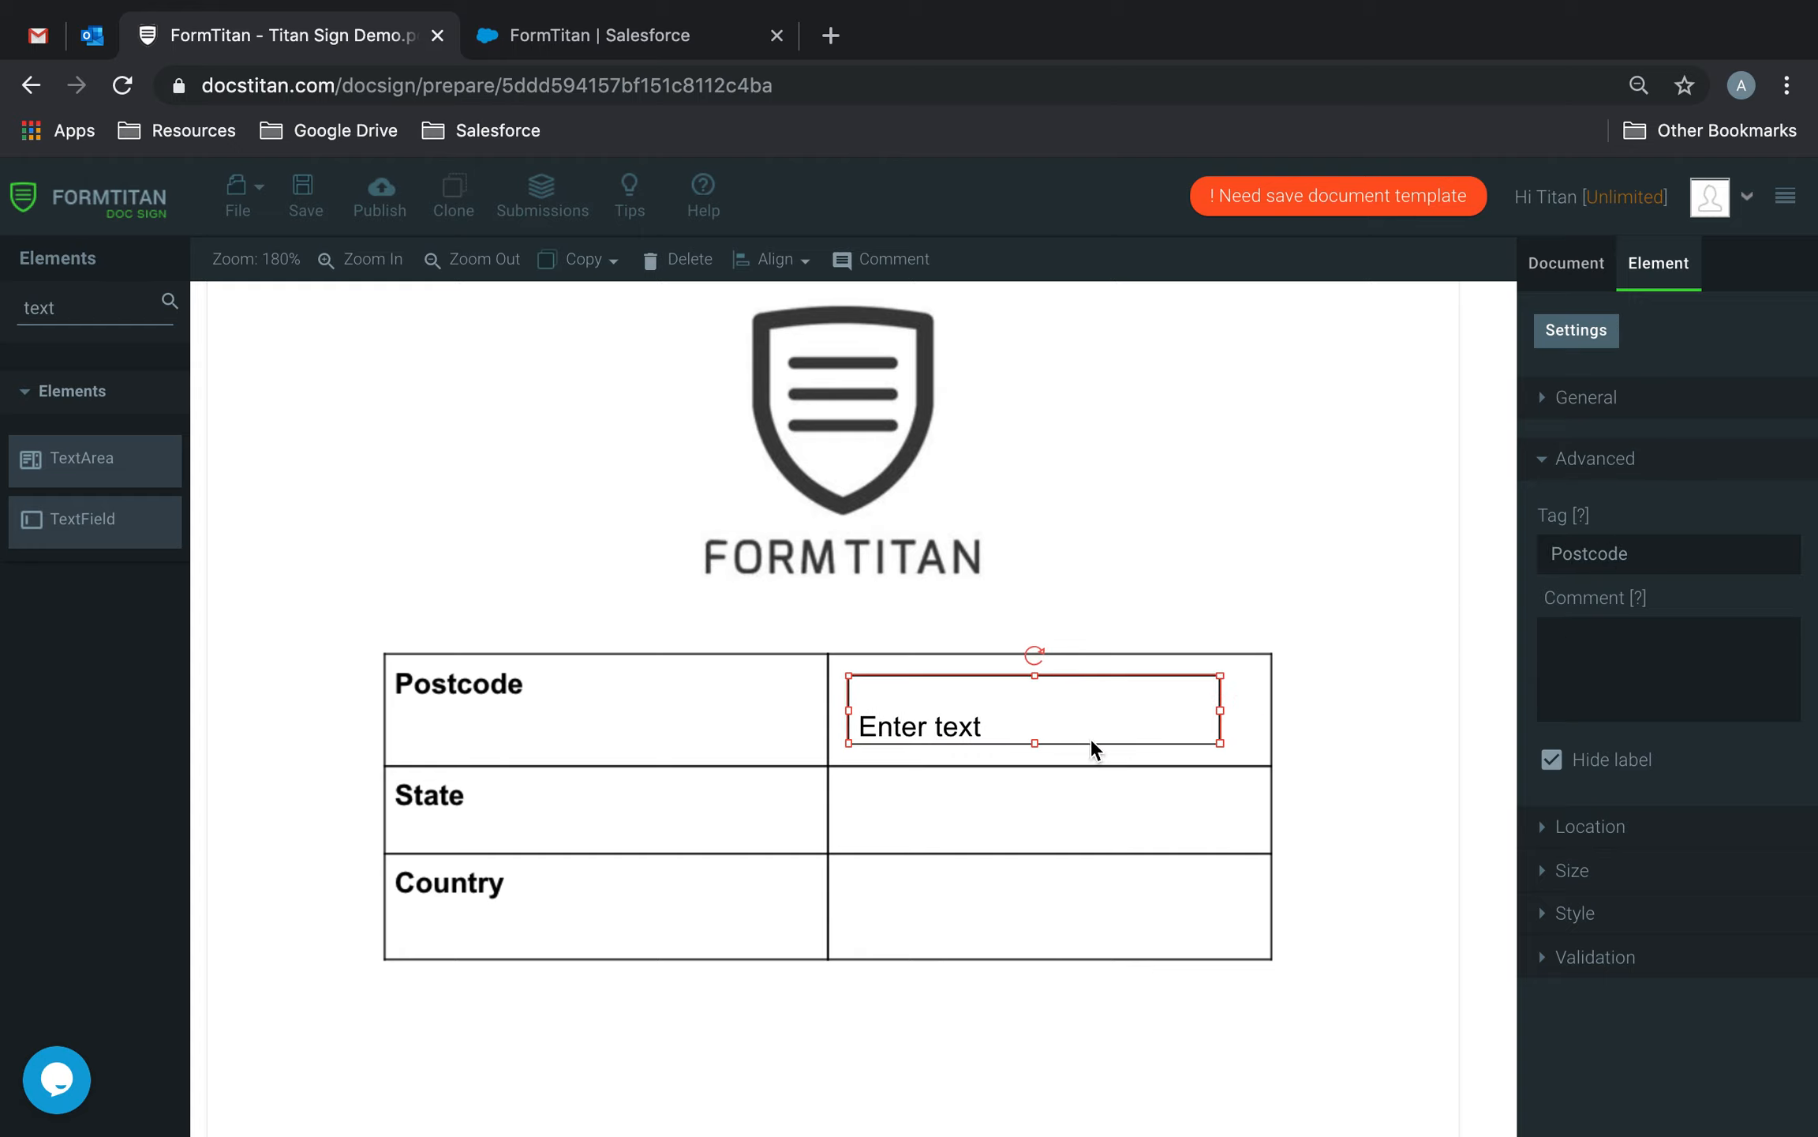
pyautogui.press('super+v')
pyautogui.click(1125, 713)
pyautogui.click(1230, 827)
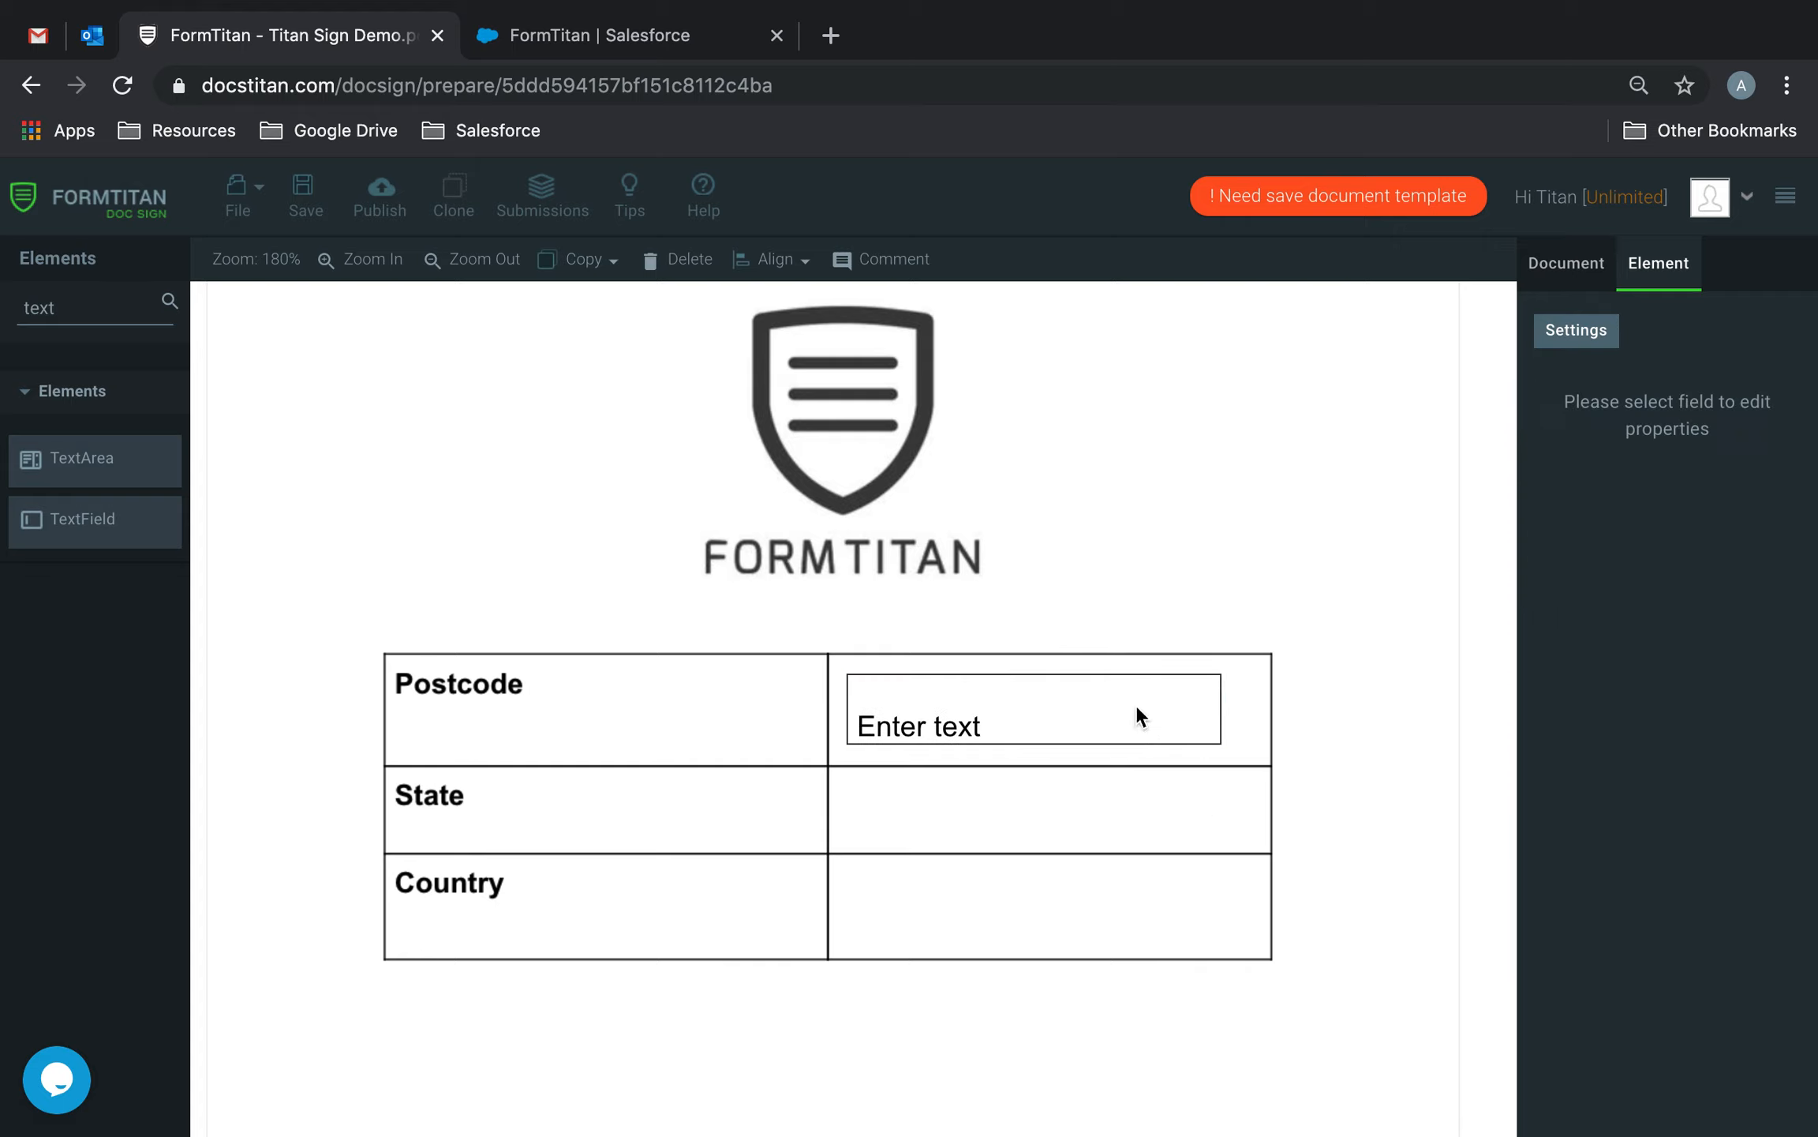
# Copy the Postcode field into the State row and retag it State.
pyautogui.click(1088, 697)
pyautogui.press('super+c')
pyautogui.press('super+v')
pyautogui.moveTo(1076, 771); pyautogui.dragTo(1073, 803)
pyautogui.moveTo(1680, 566); pyautogui.dragTo(1437, 559)
pyautogui.write('S')
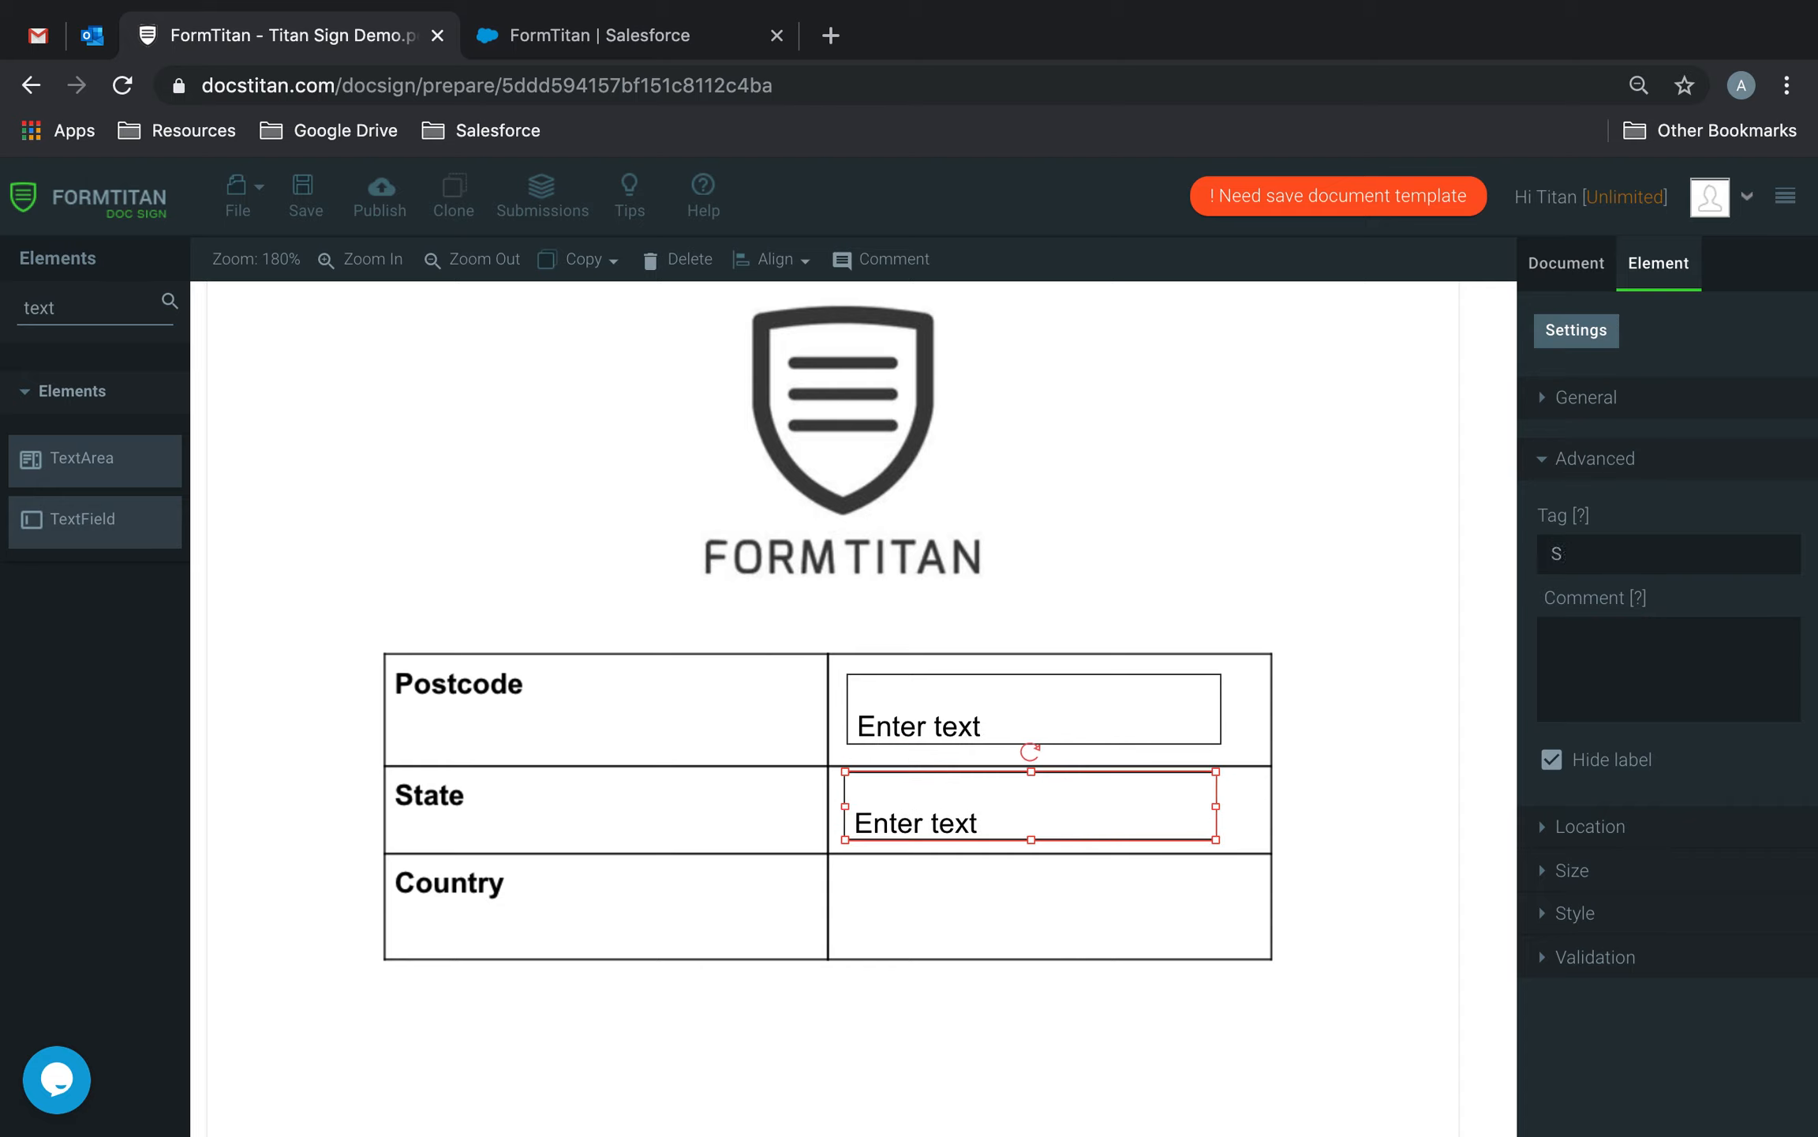
pyautogui.click(1067, 919)
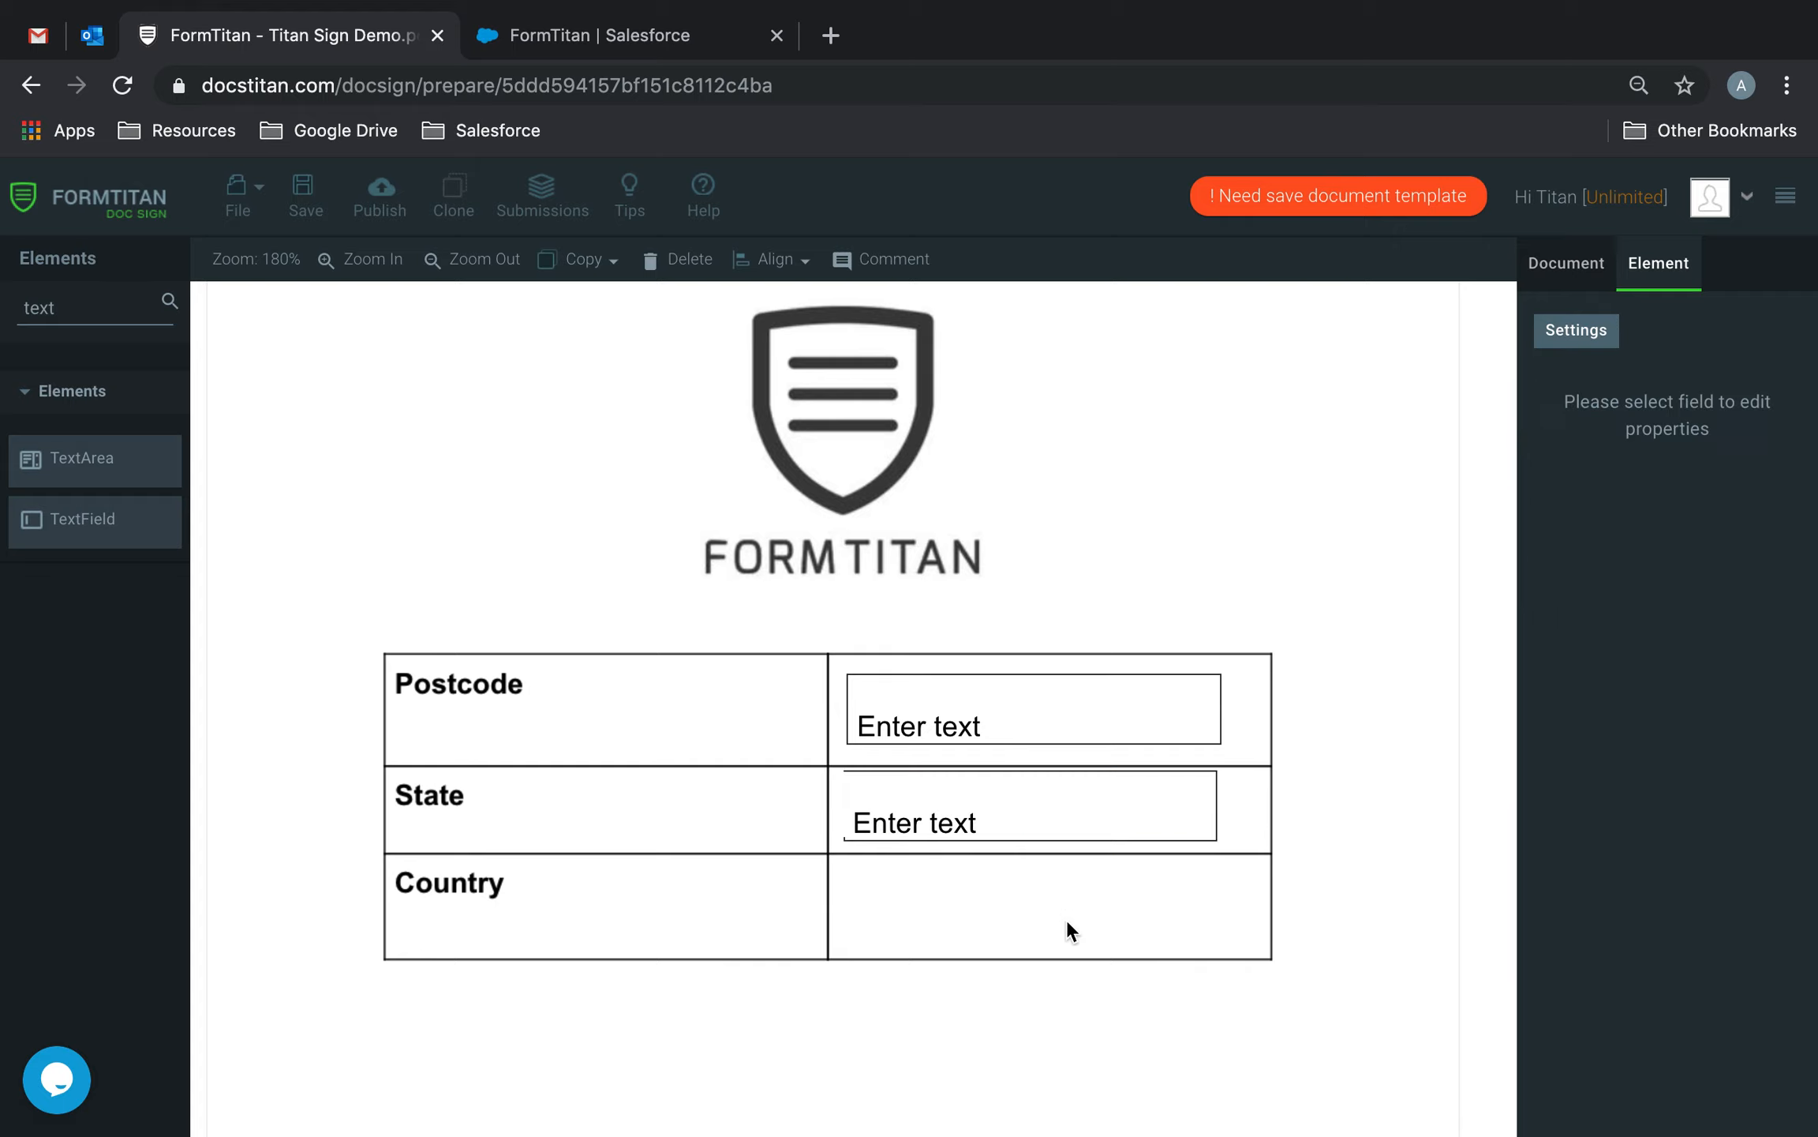
# Copy the State field into the Country row and retag it Country.
pyautogui.click(1050, 820)
pyautogui.hotkey('ctrl', 'c')
pyautogui.hotkey('ctrl', 'v')
pyautogui.moveTo(1078, 876)
pyautogui.mouseDown()
pyautogui.moveTo(1075, 860)
pyautogui.moveTo(1077, 894)
pyautogui.mouseUp()
pyautogui.doubleClick(1625, 553)
pyautogui.write('C')
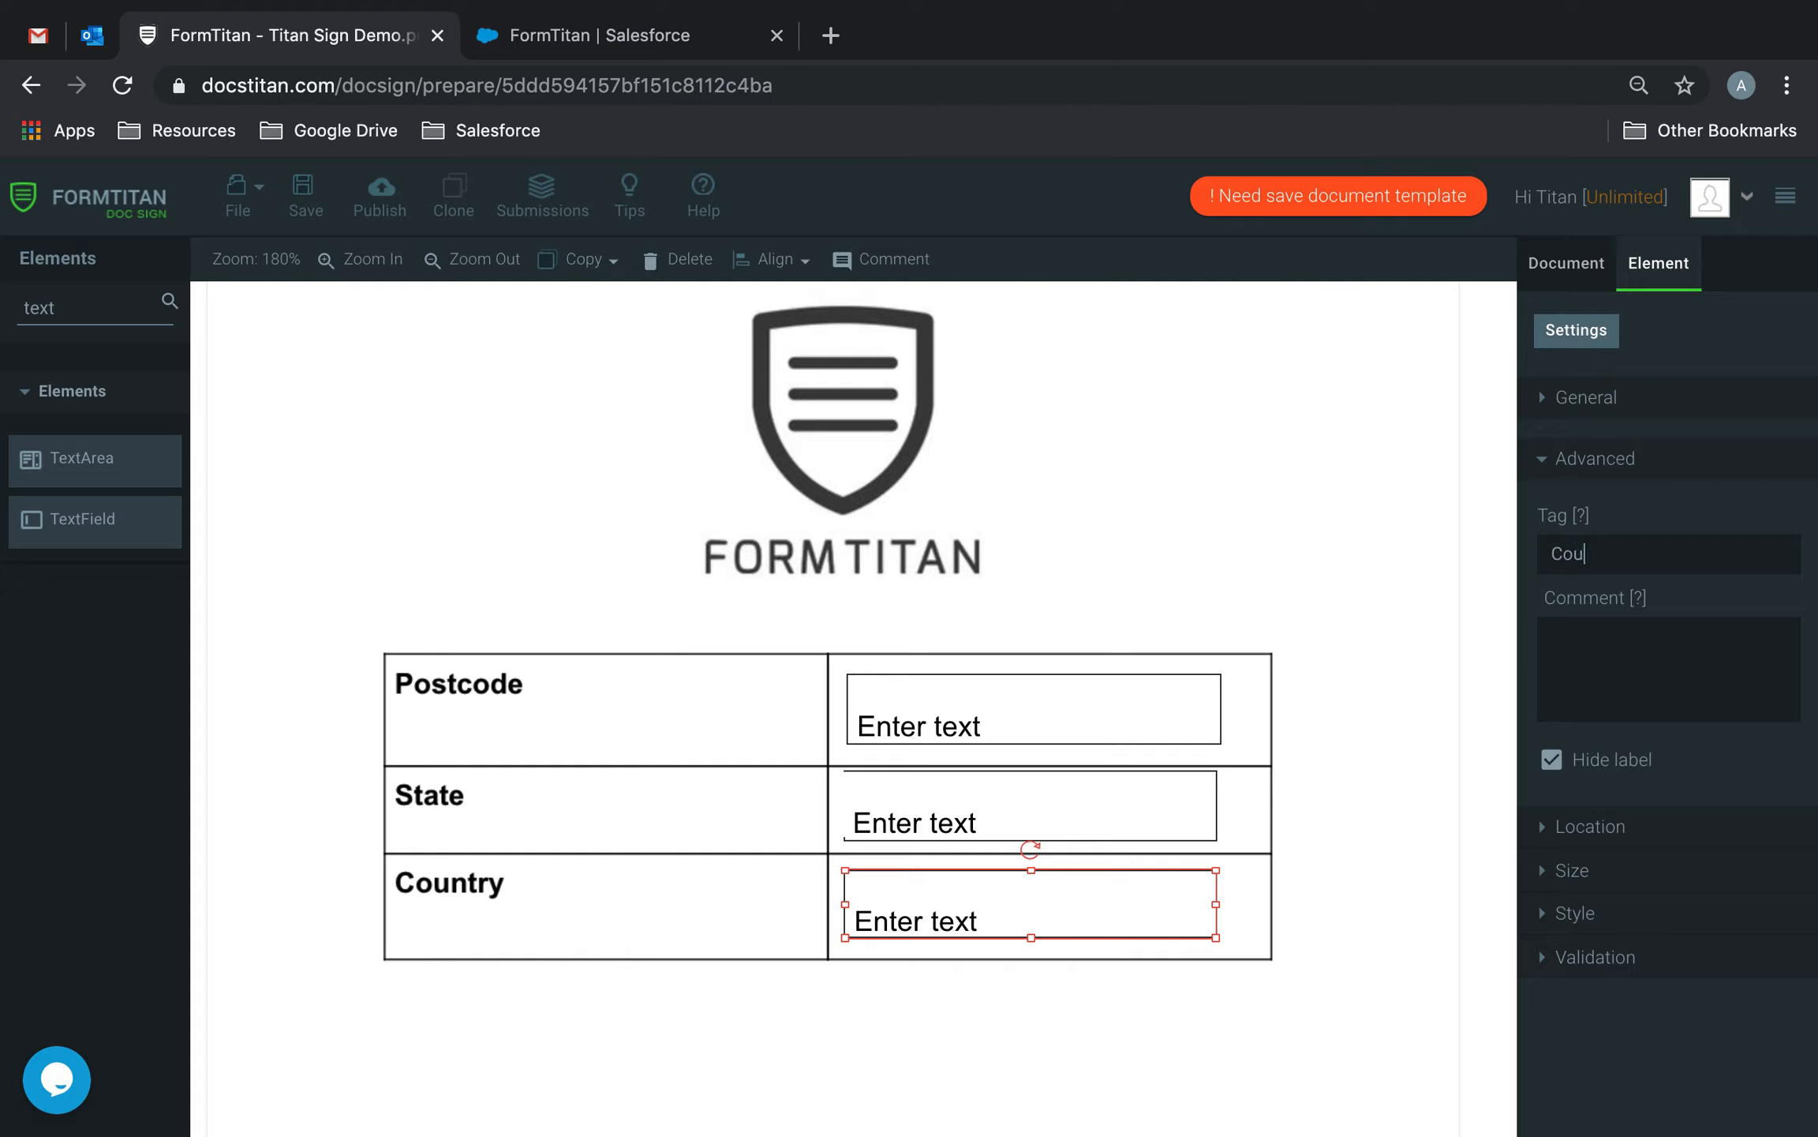
pyautogui.scroll(-5, 1366, 700)
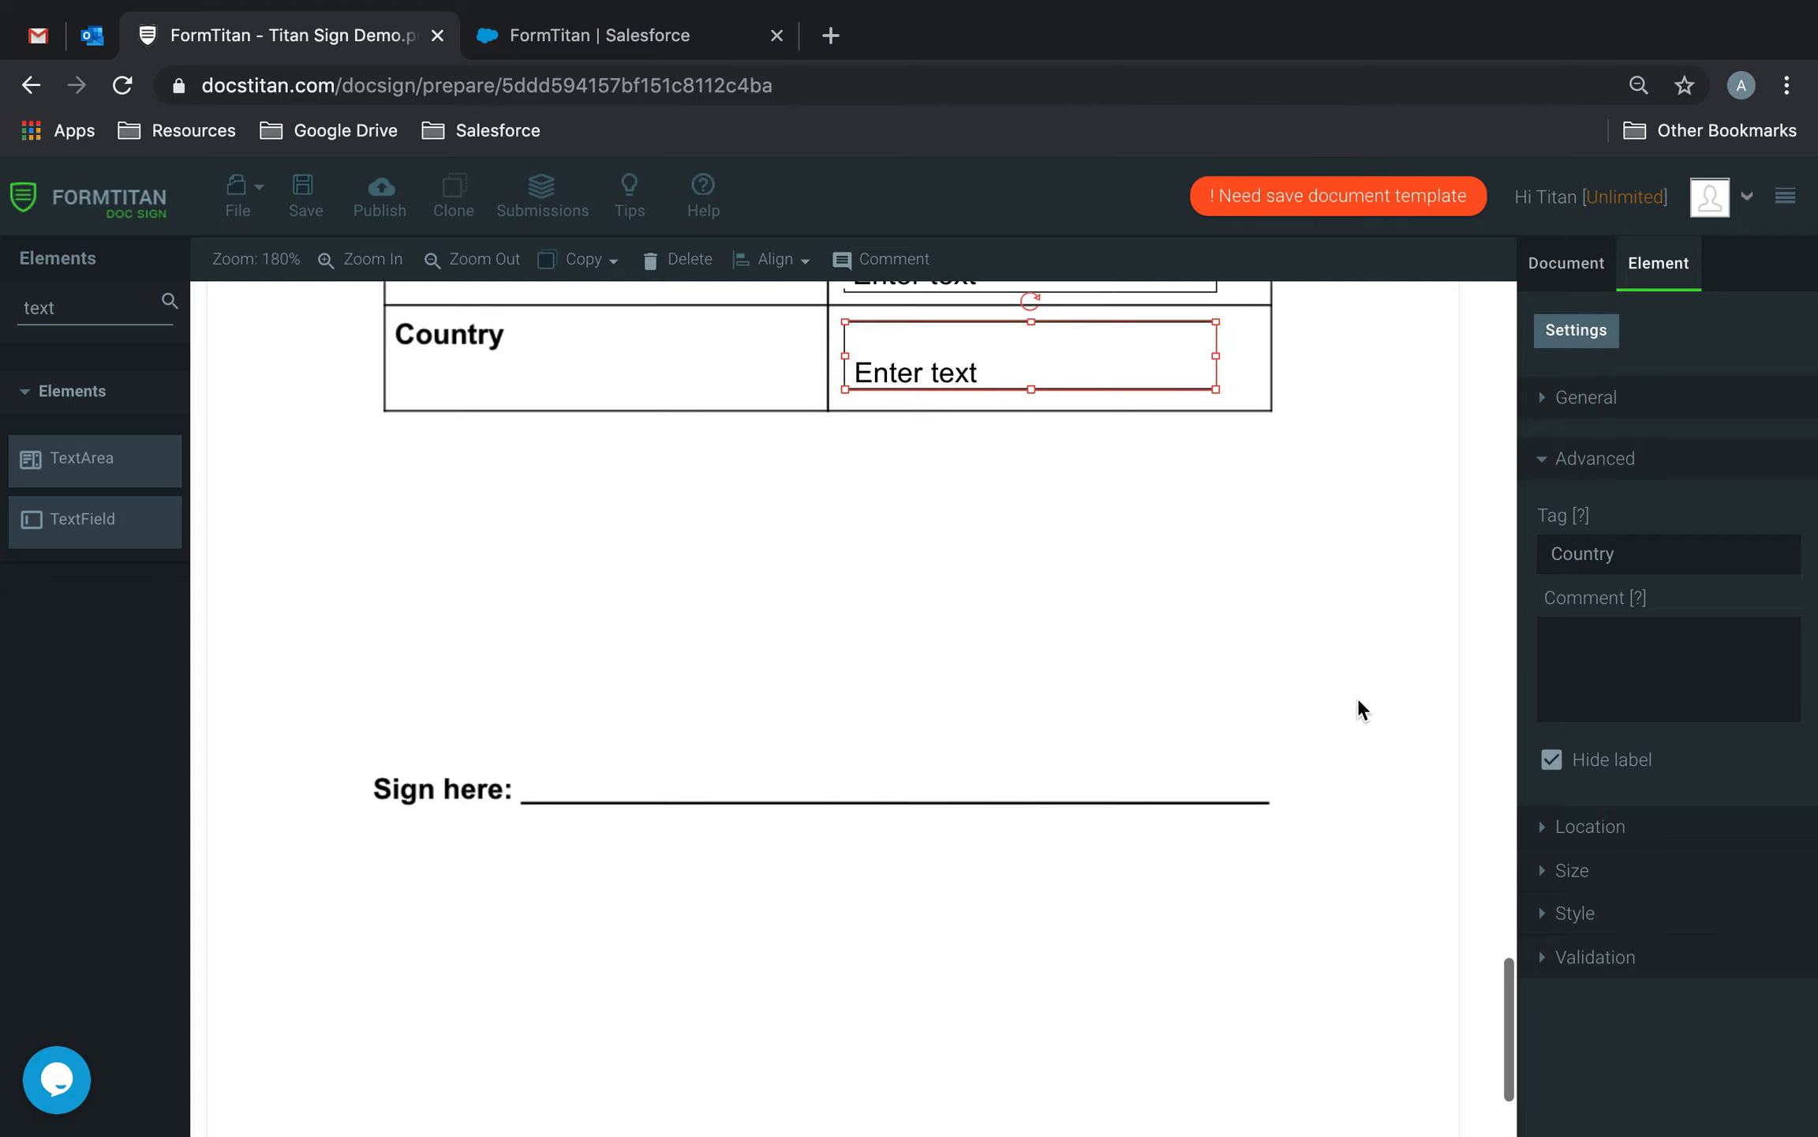
# Search 'sign', place a resized signature box on the Sign here line, and add a copy to its right.
pyautogui.moveTo(79, 308); pyautogui.dragTo(6, 311)
pyautogui.write('sign')
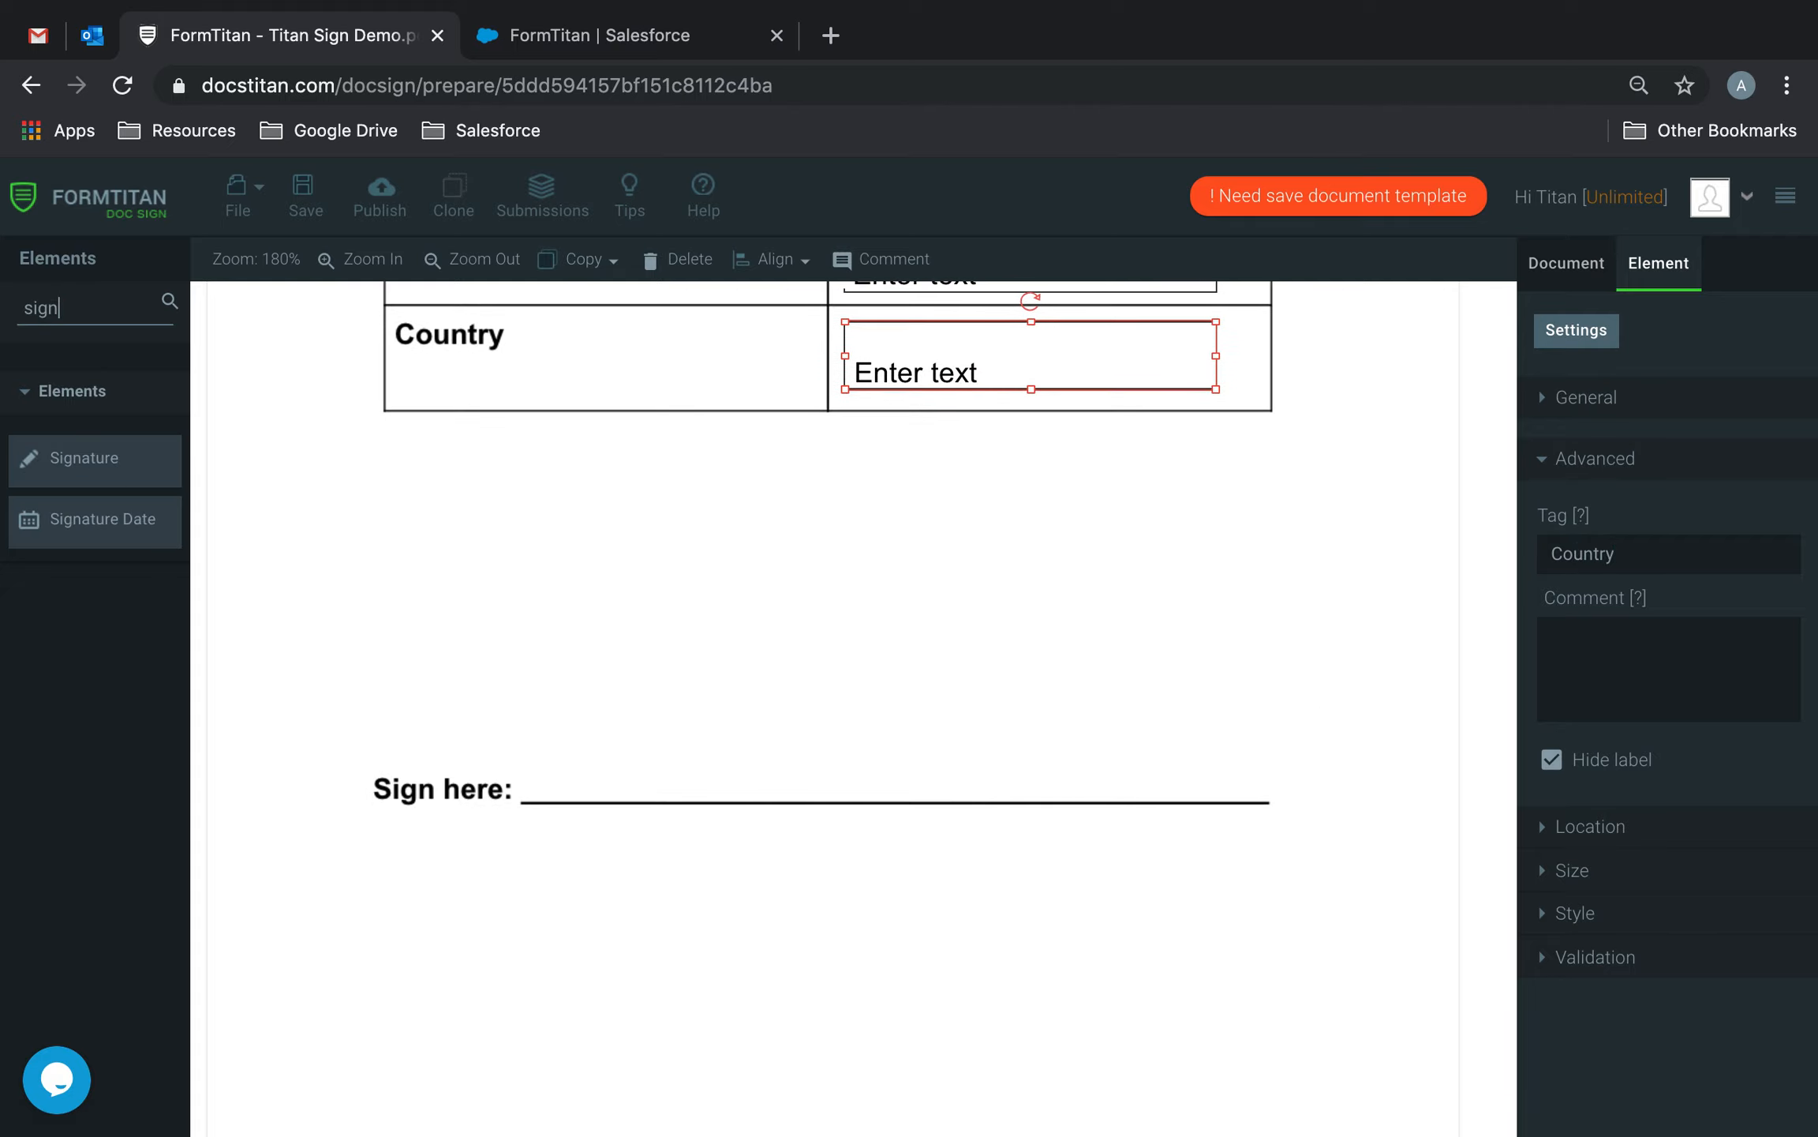
pyautogui.moveTo(89, 459); pyautogui.dragTo(621, 676)
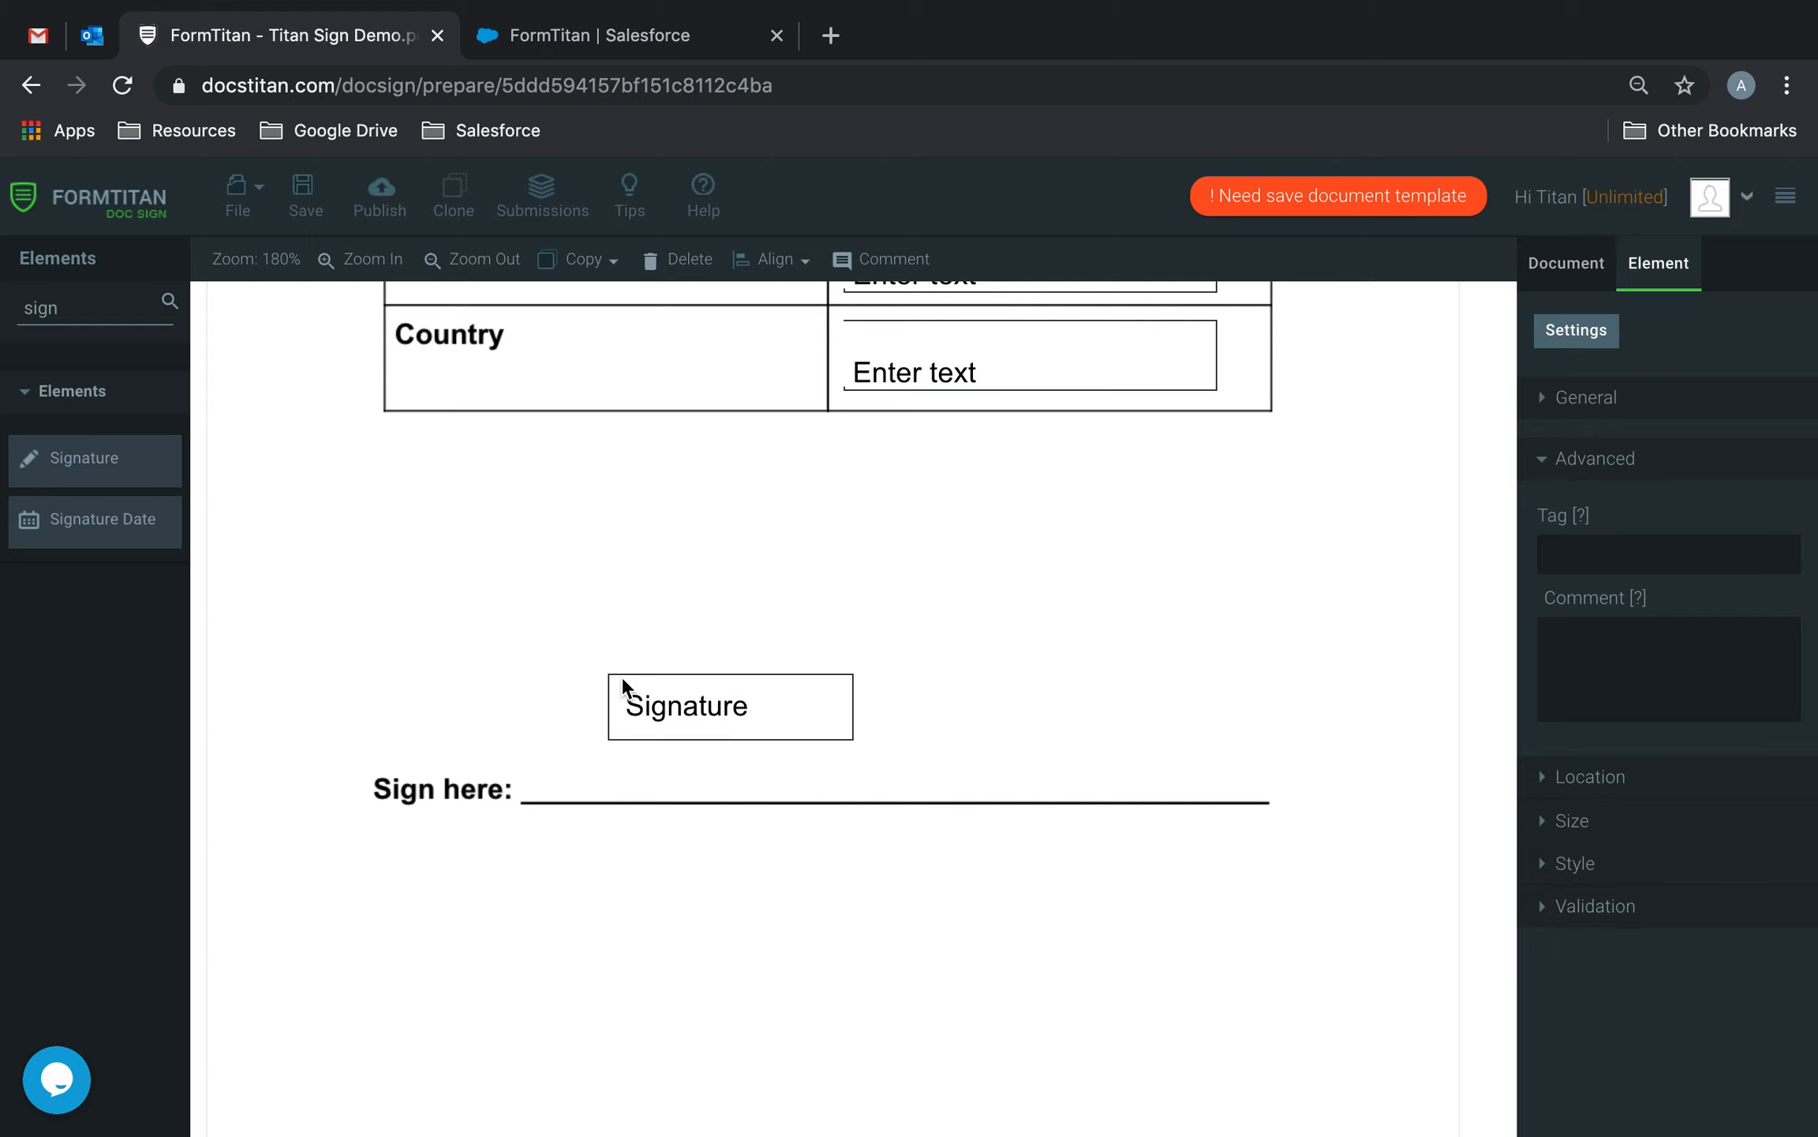
pyautogui.moveTo(852, 738)
pyautogui.mouseDown()
pyautogui.moveTo(815, 790)
pyautogui.moveTo(962, 788)
pyautogui.moveTo(775, 742)
pyautogui.mouseUp()
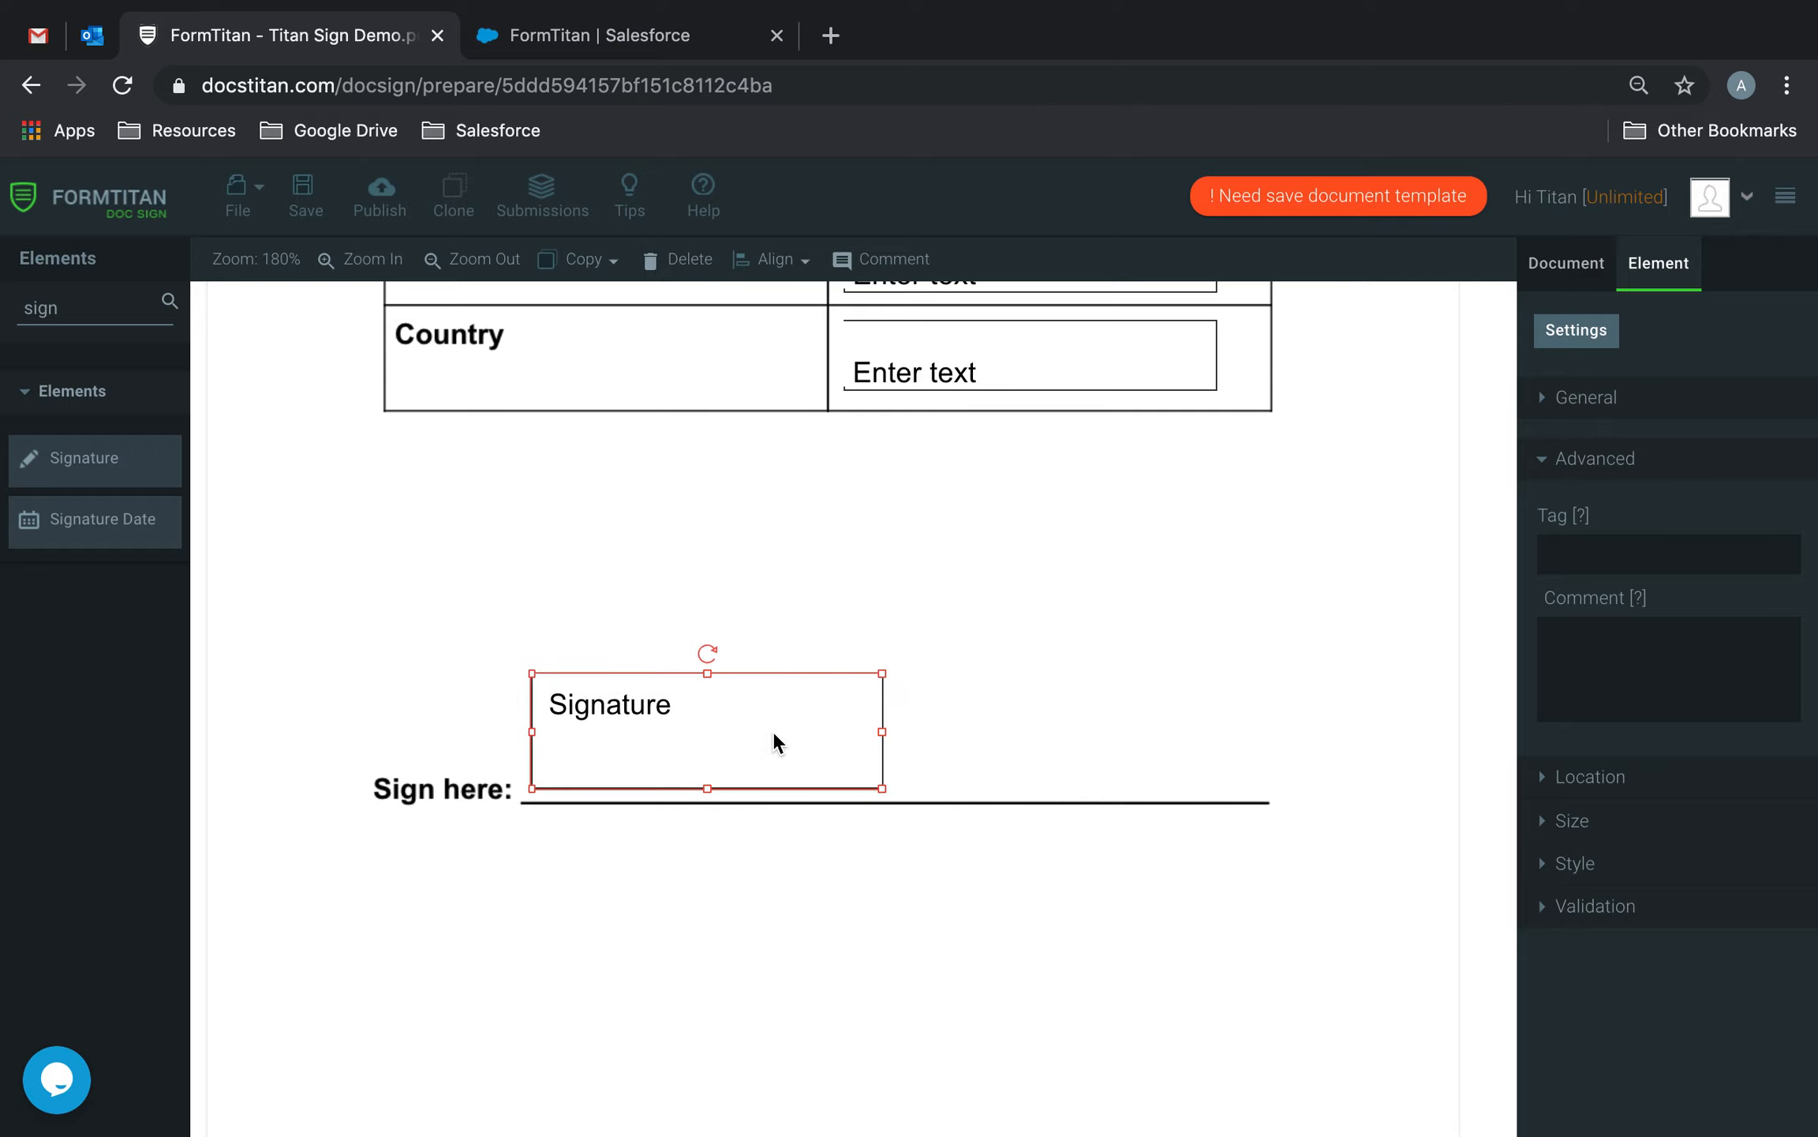
pyautogui.press('super+v')
pyautogui.moveTo(724, 851)
pyautogui.mouseDown()
pyautogui.moveTo(1208, 783)
pyautogui.moveTo(1210, 720)
pyautogui.moveTo(1117, 737)
pyautogui.mouseUp()
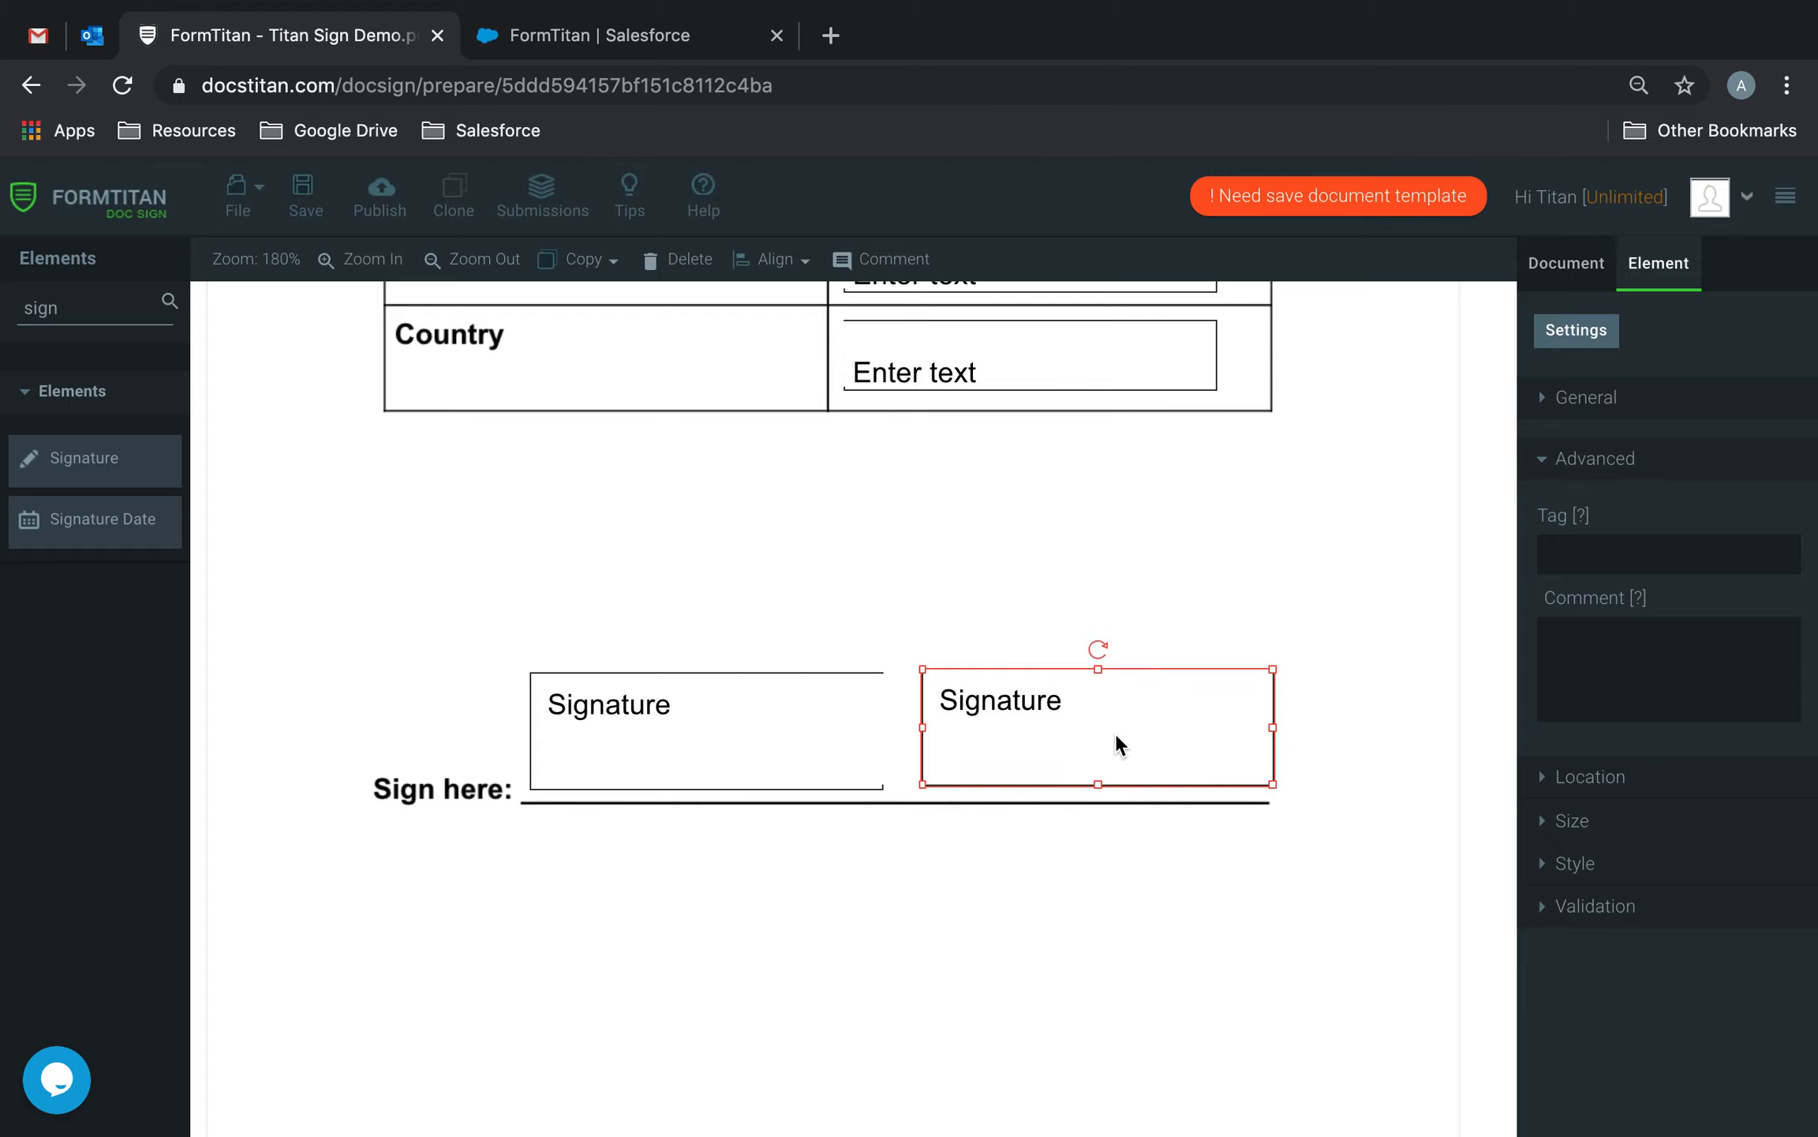
pyautogui.click(1184, 639)
pyautogui.moveTo(1160, 672); pyautogui.dragTo(1146, 675)
pyautogui.scroll(15, 1176, 579)
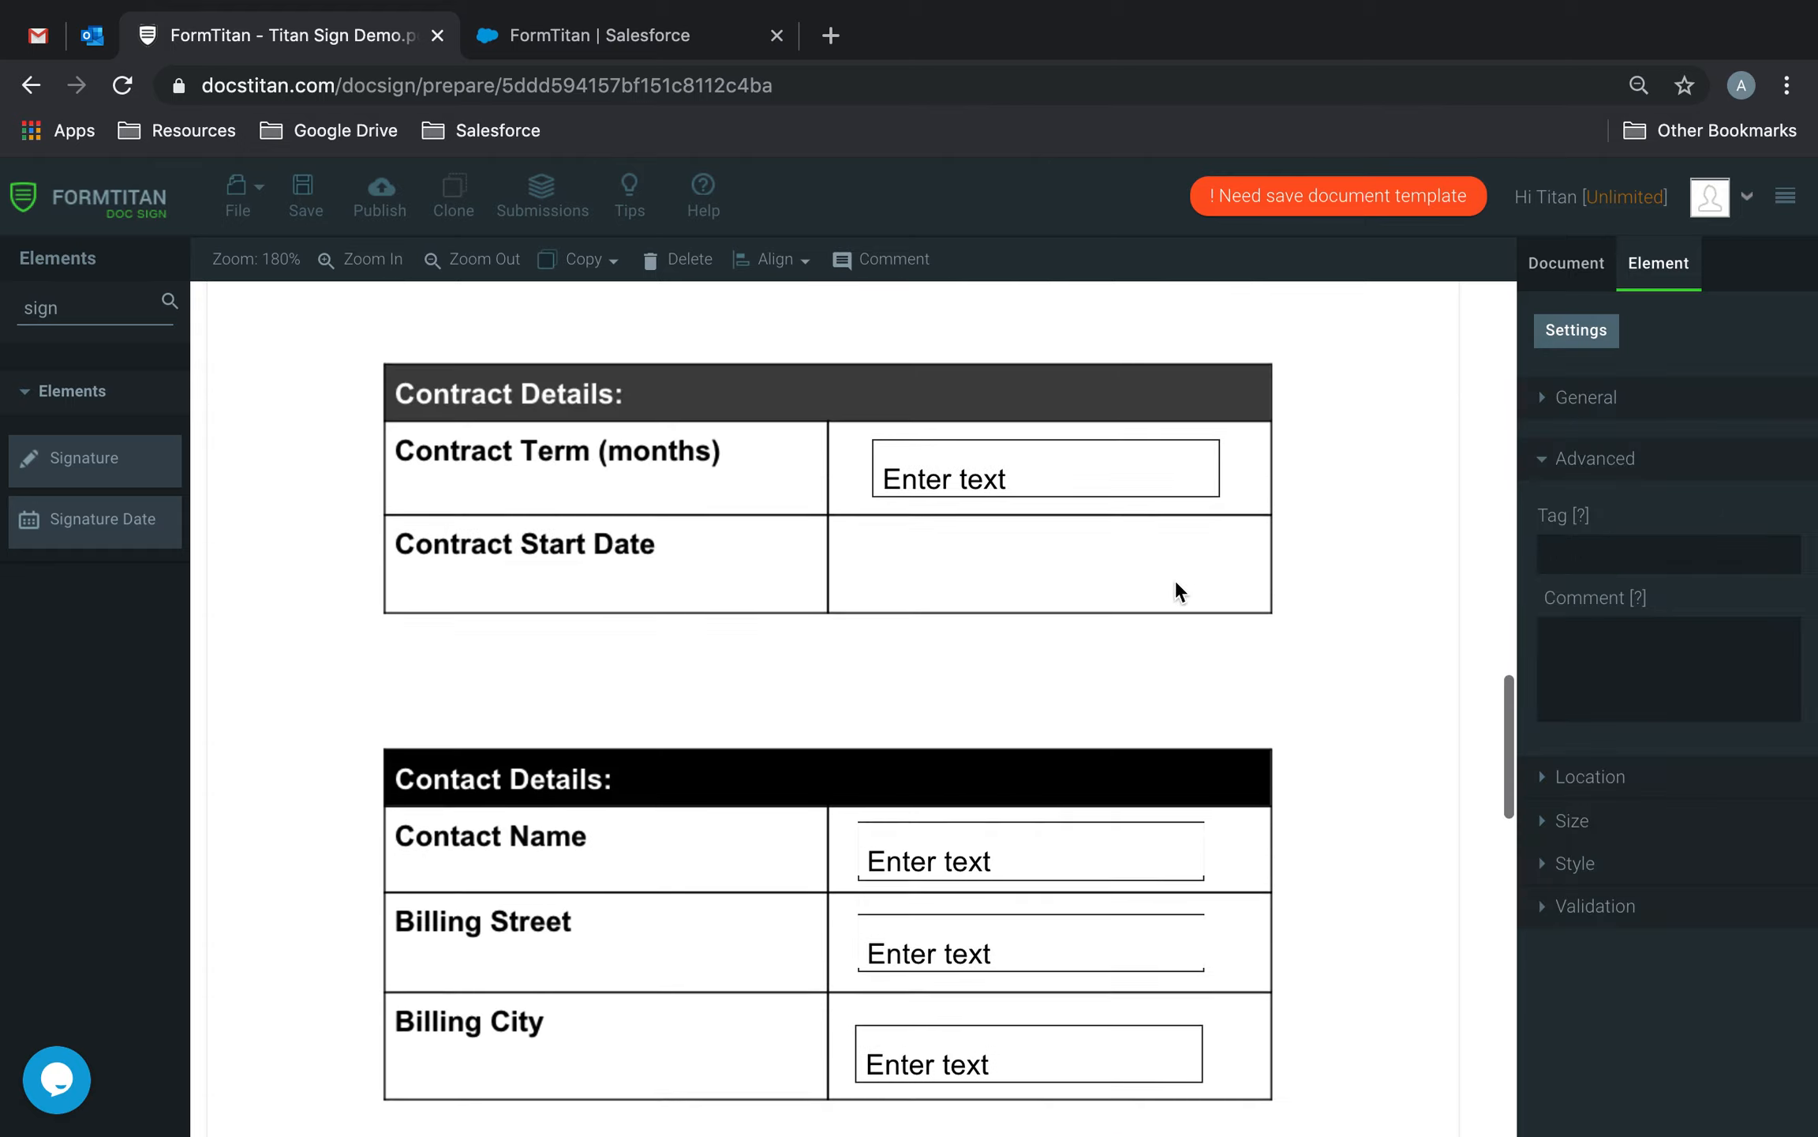
# Search 'date', drop a date field into the Contract Start Date cell, hide its label and fit it.
pyautogui.doubleClick(127, 308)
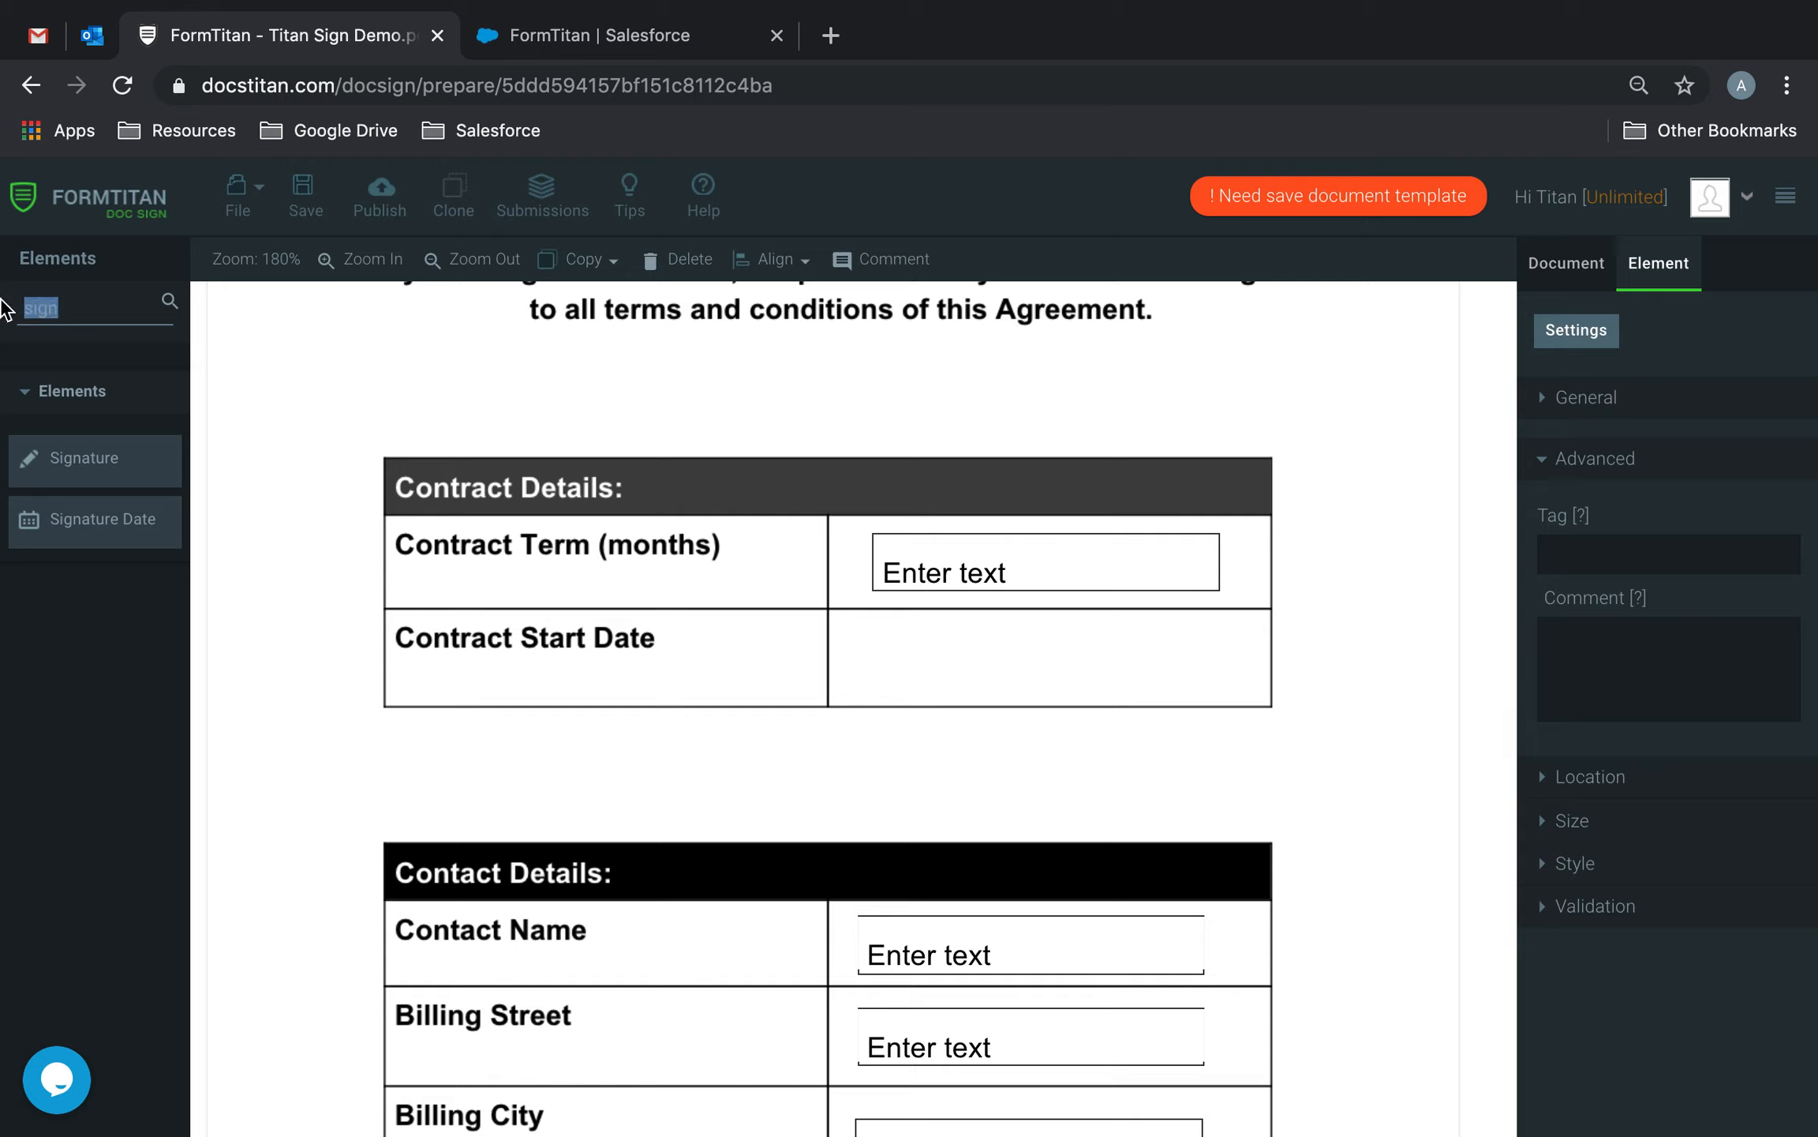
pyautogui.write('date')
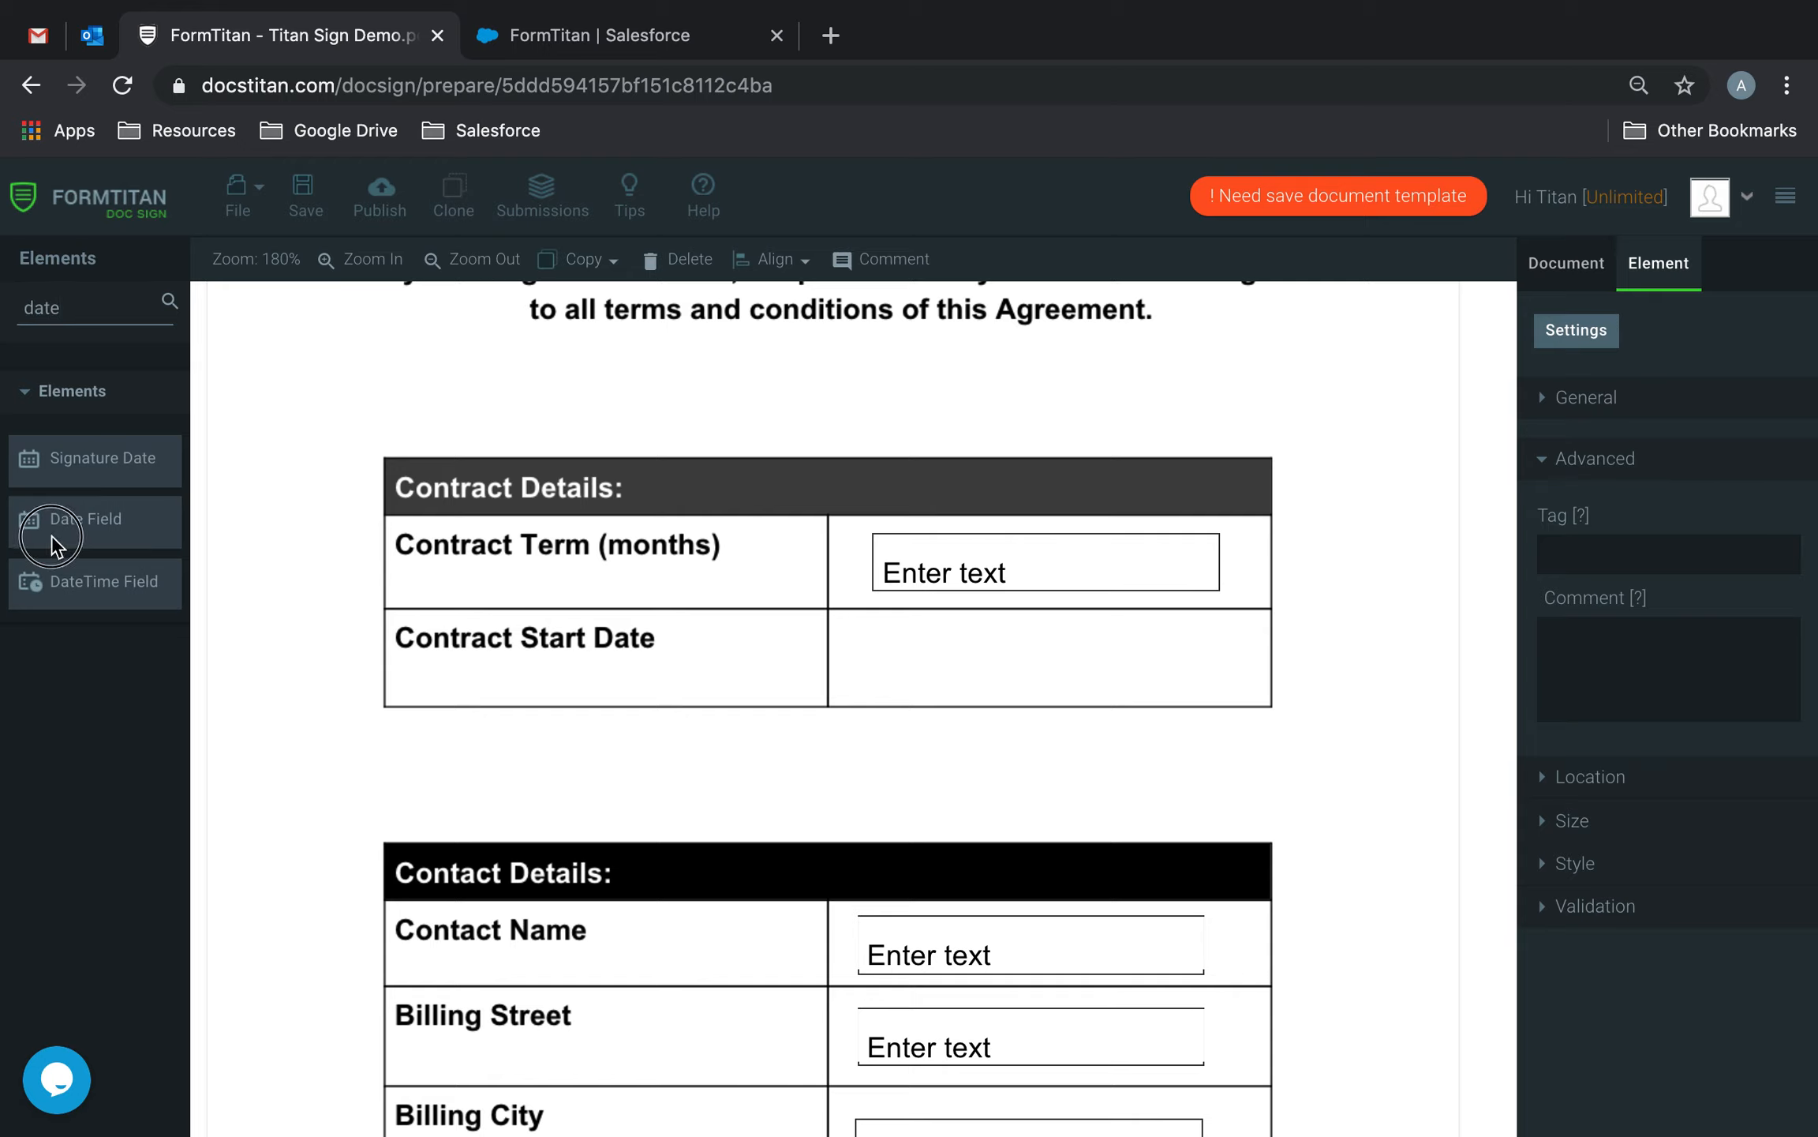
pyautogui.moveTo(55, 529); pyautogui.dragTo(894, 651)
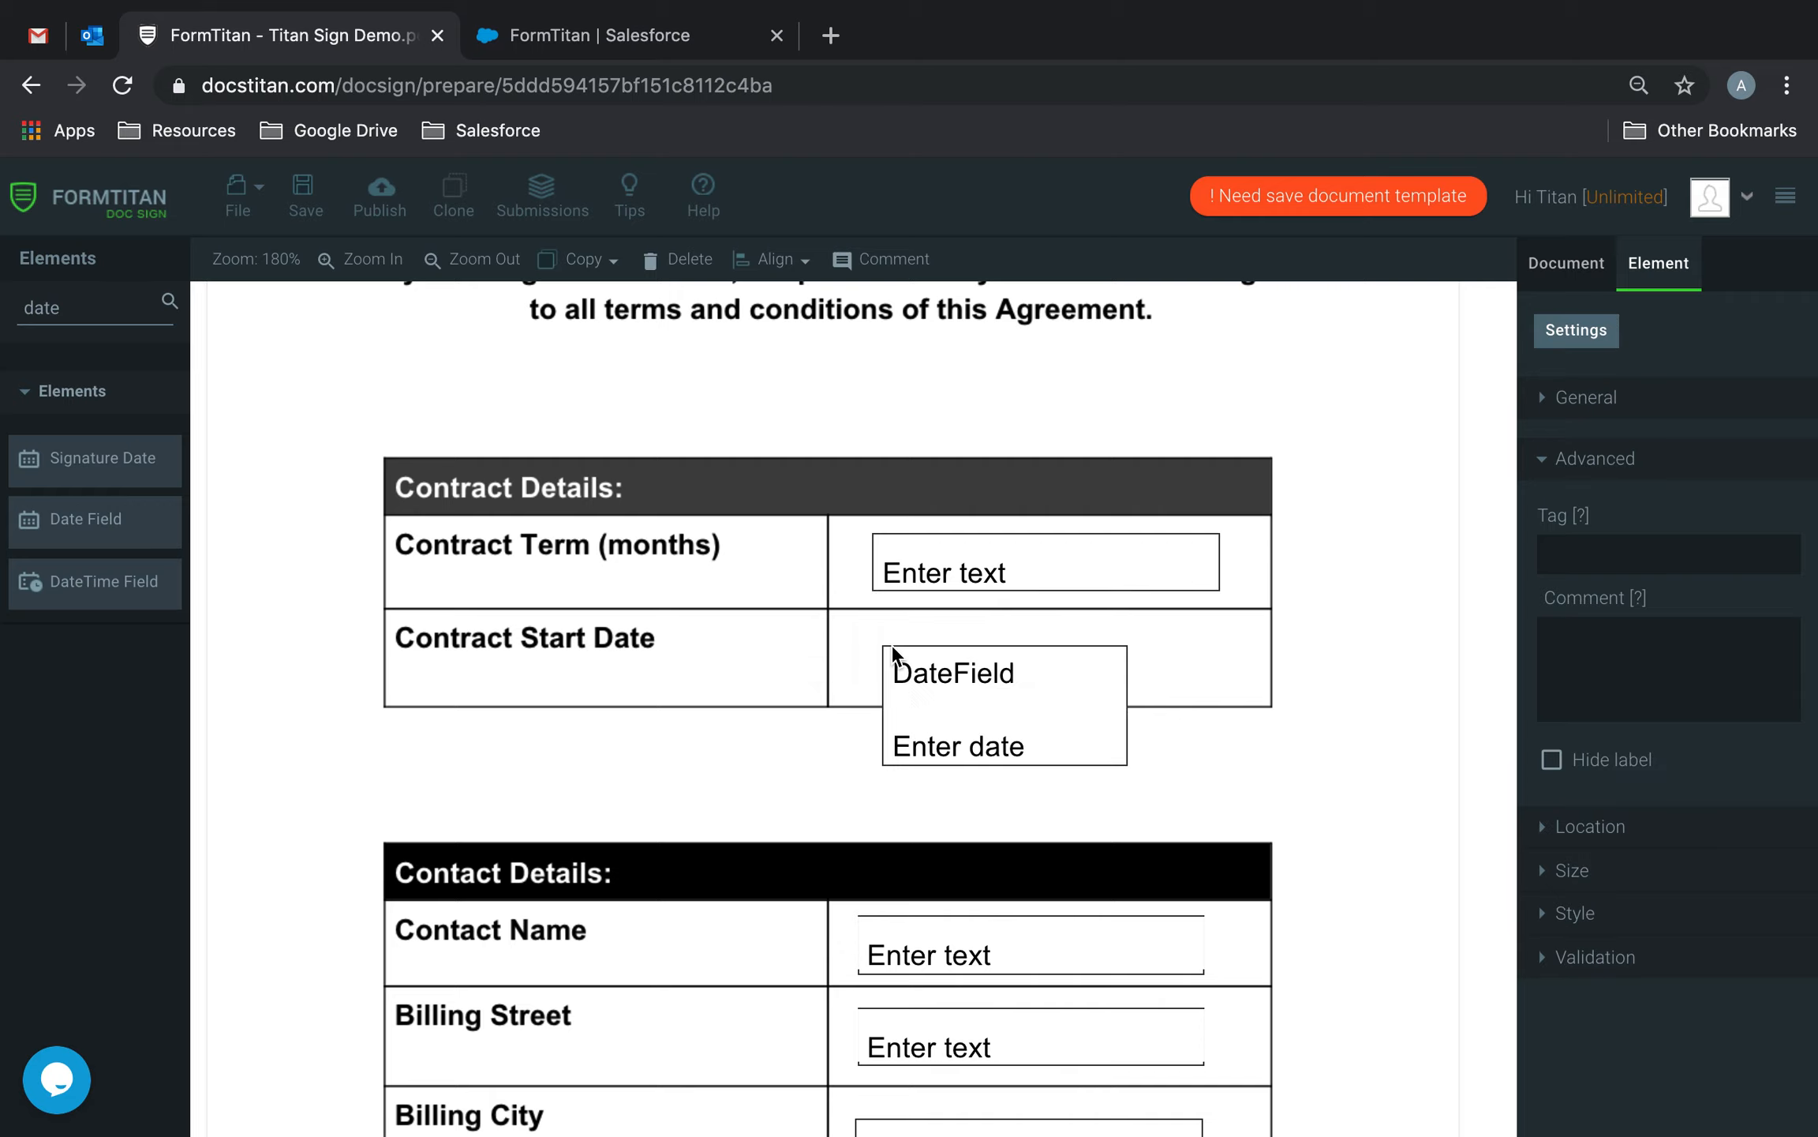
pyautogui.click(1552, 759)
pyautogui.moveTo(1041, 759); pyautogui.dragTo(1224, 687)
# Save the document and nudge the date field slightly left.
pyautogui.click(304, 194)
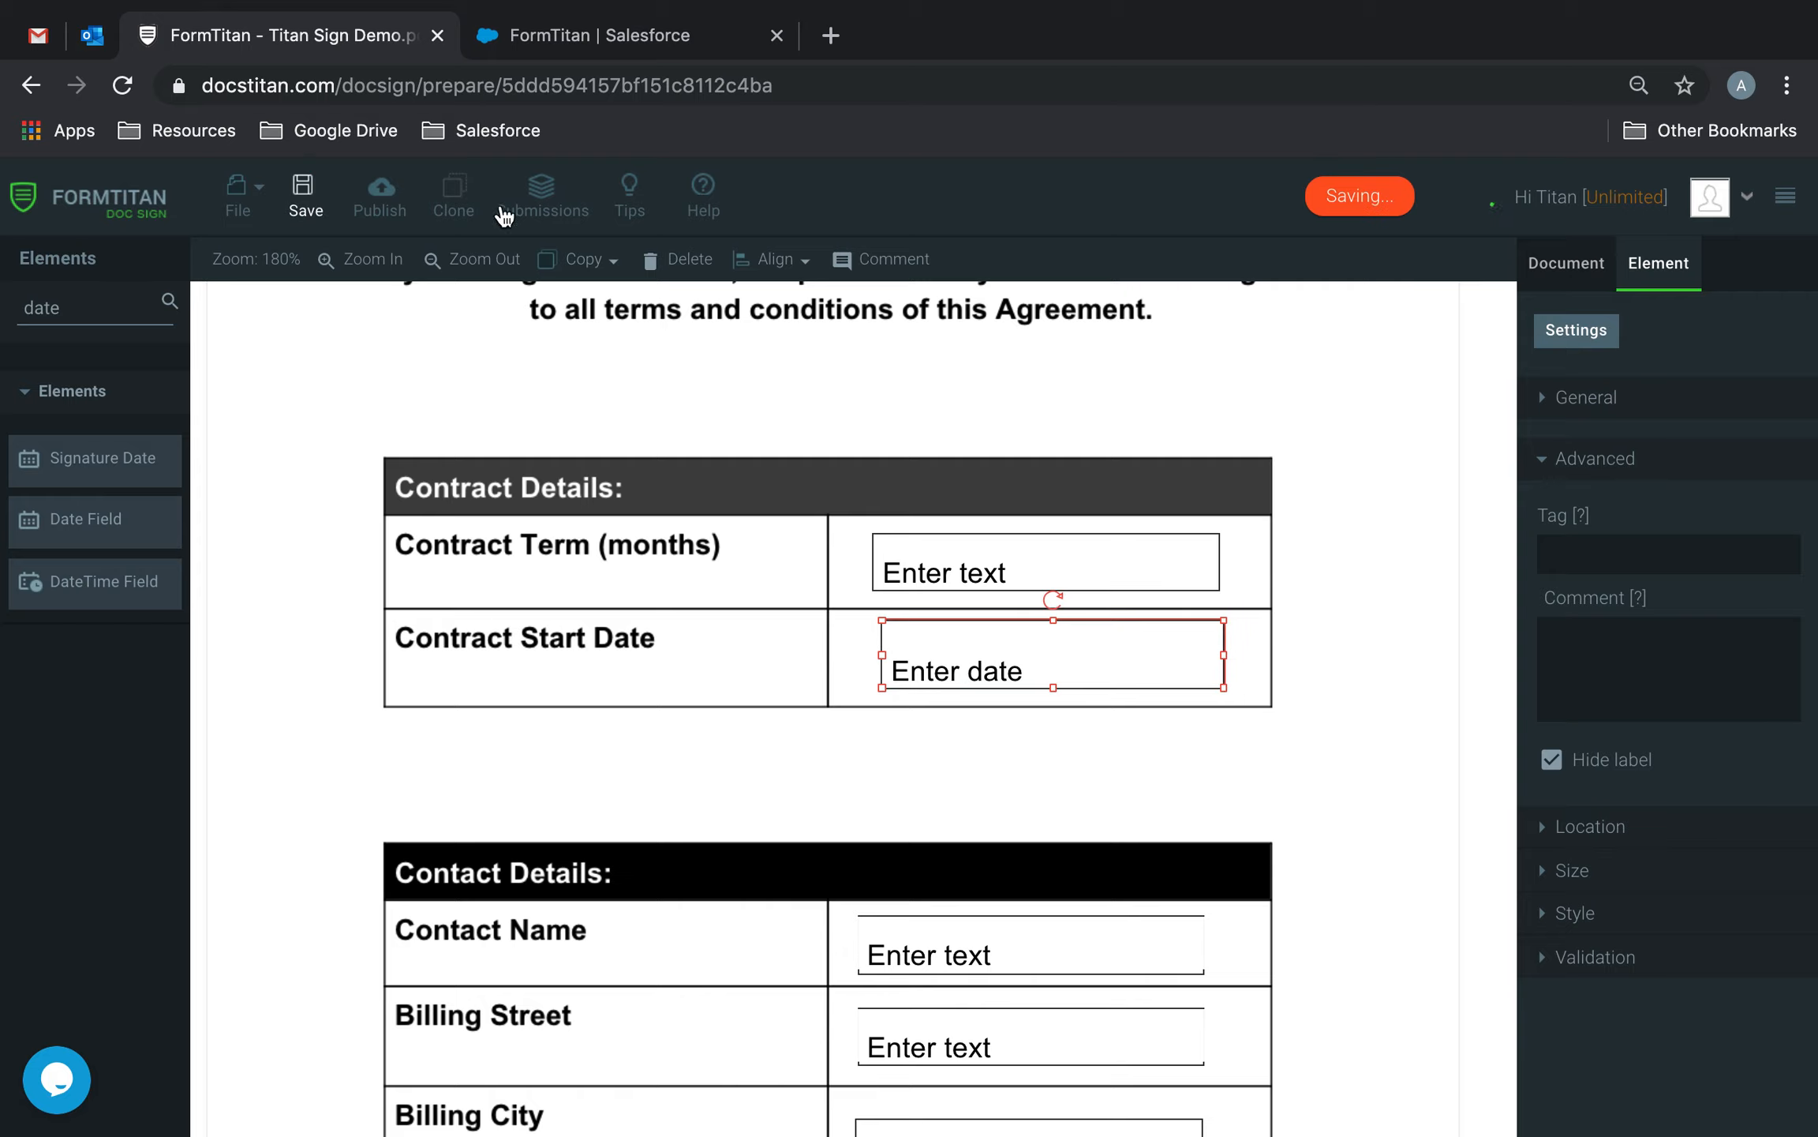
pyautogui.moveTo(1119, 655); pyautogui.dragTo(1113, 655)
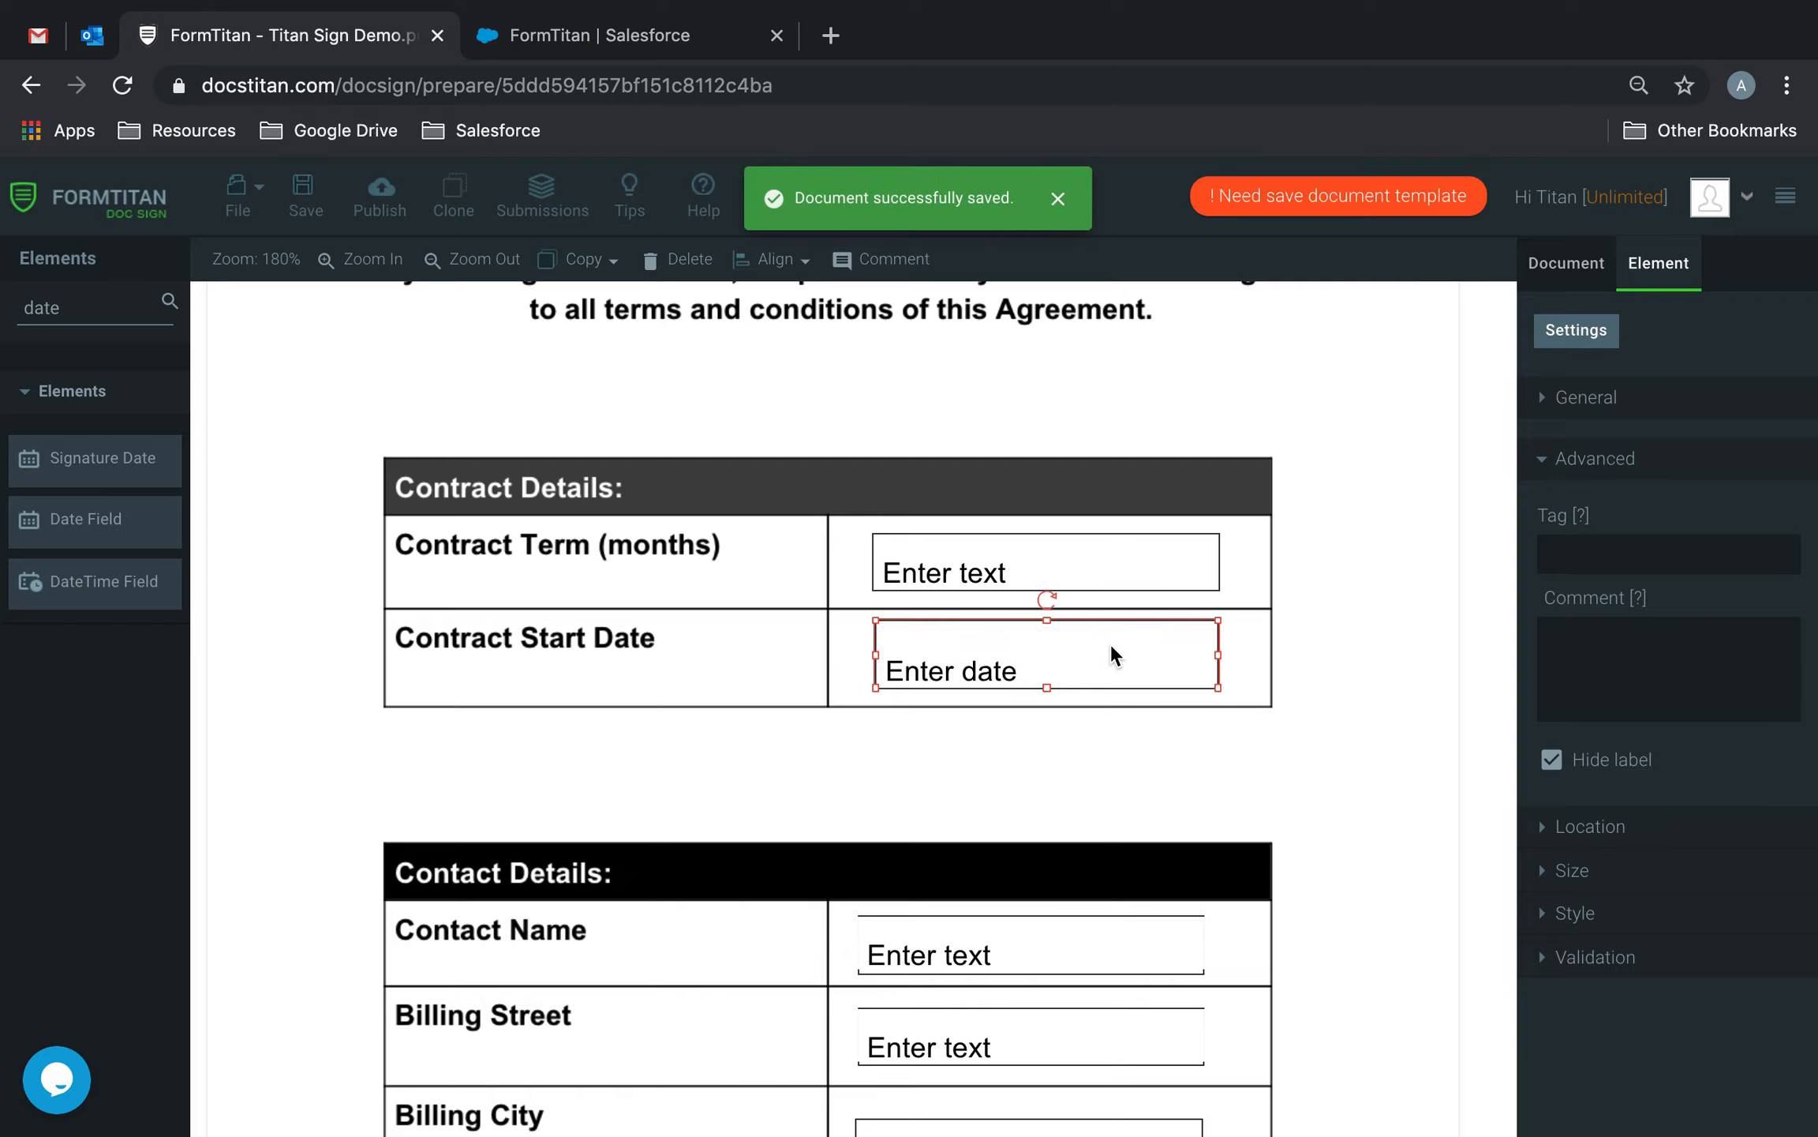
pyautogui.scroll(-15, 1073, 896)
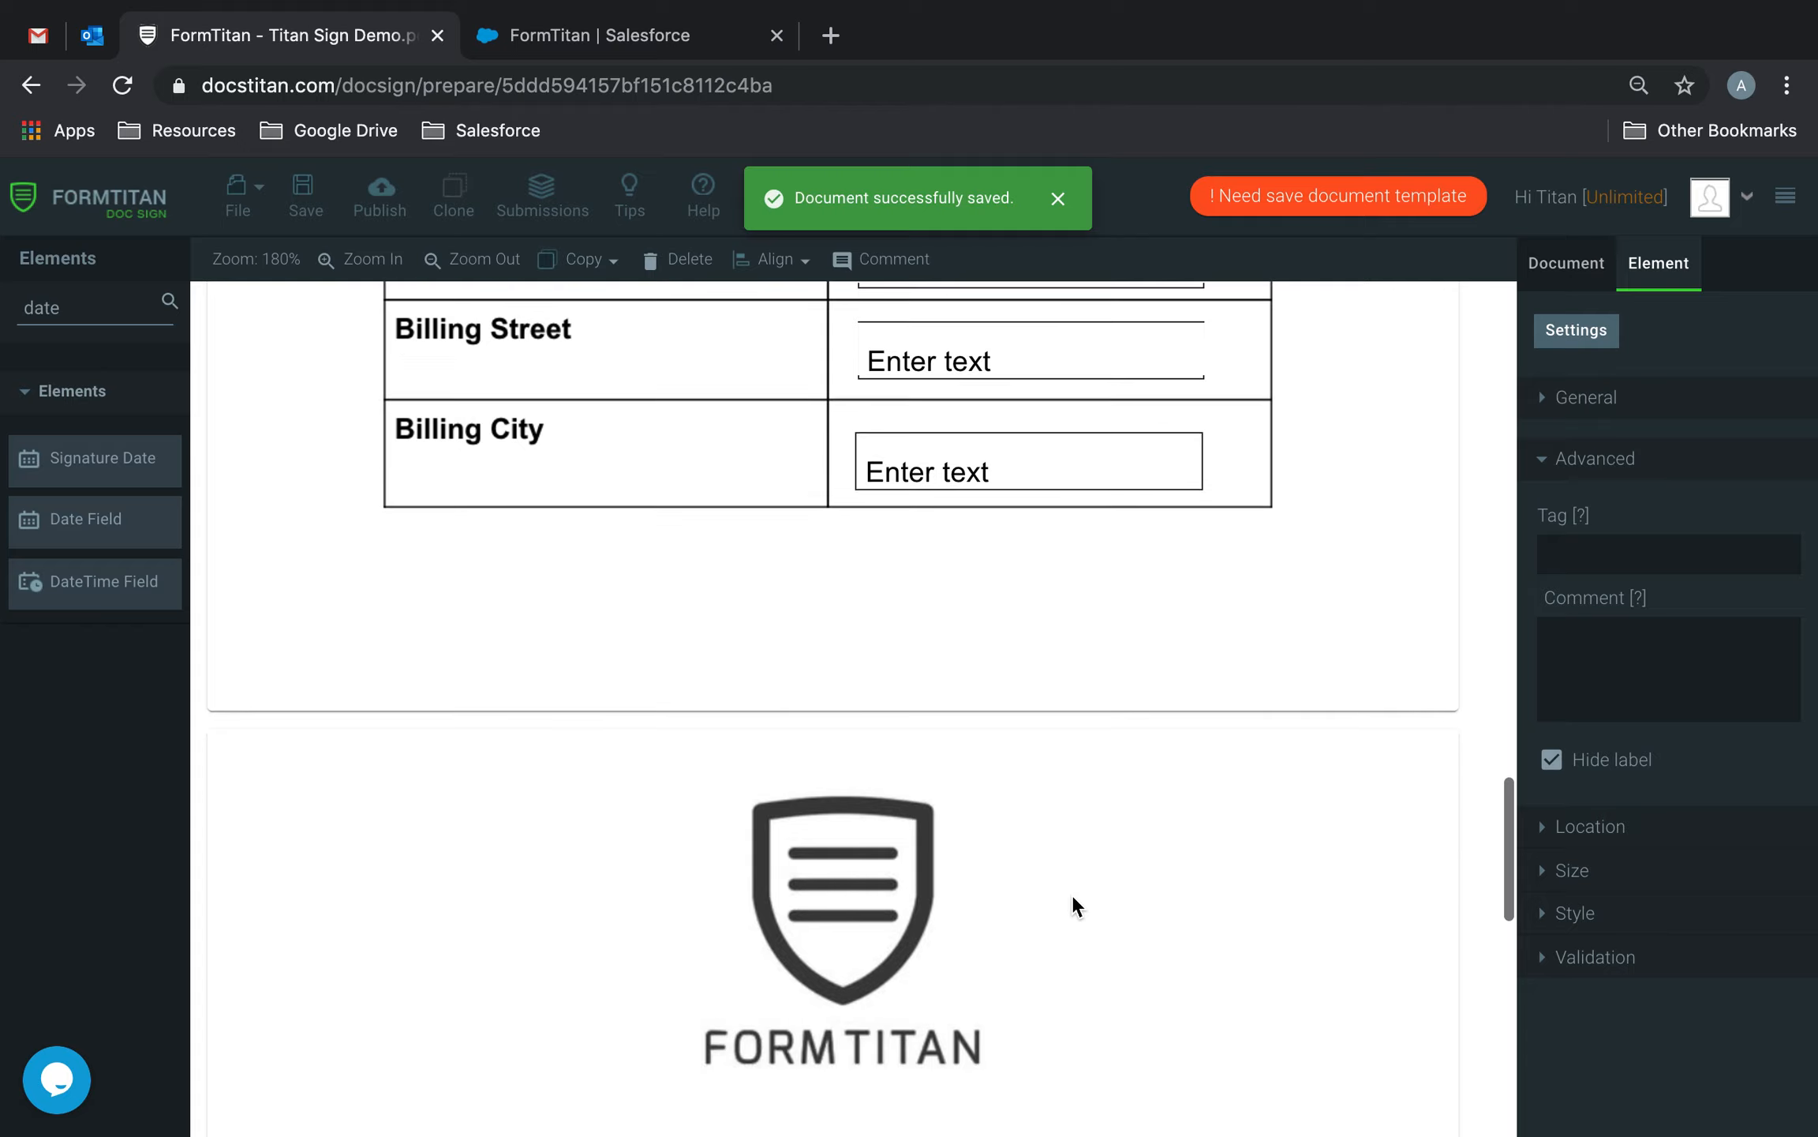
pyautogui.scroll(15, 1071, 893)
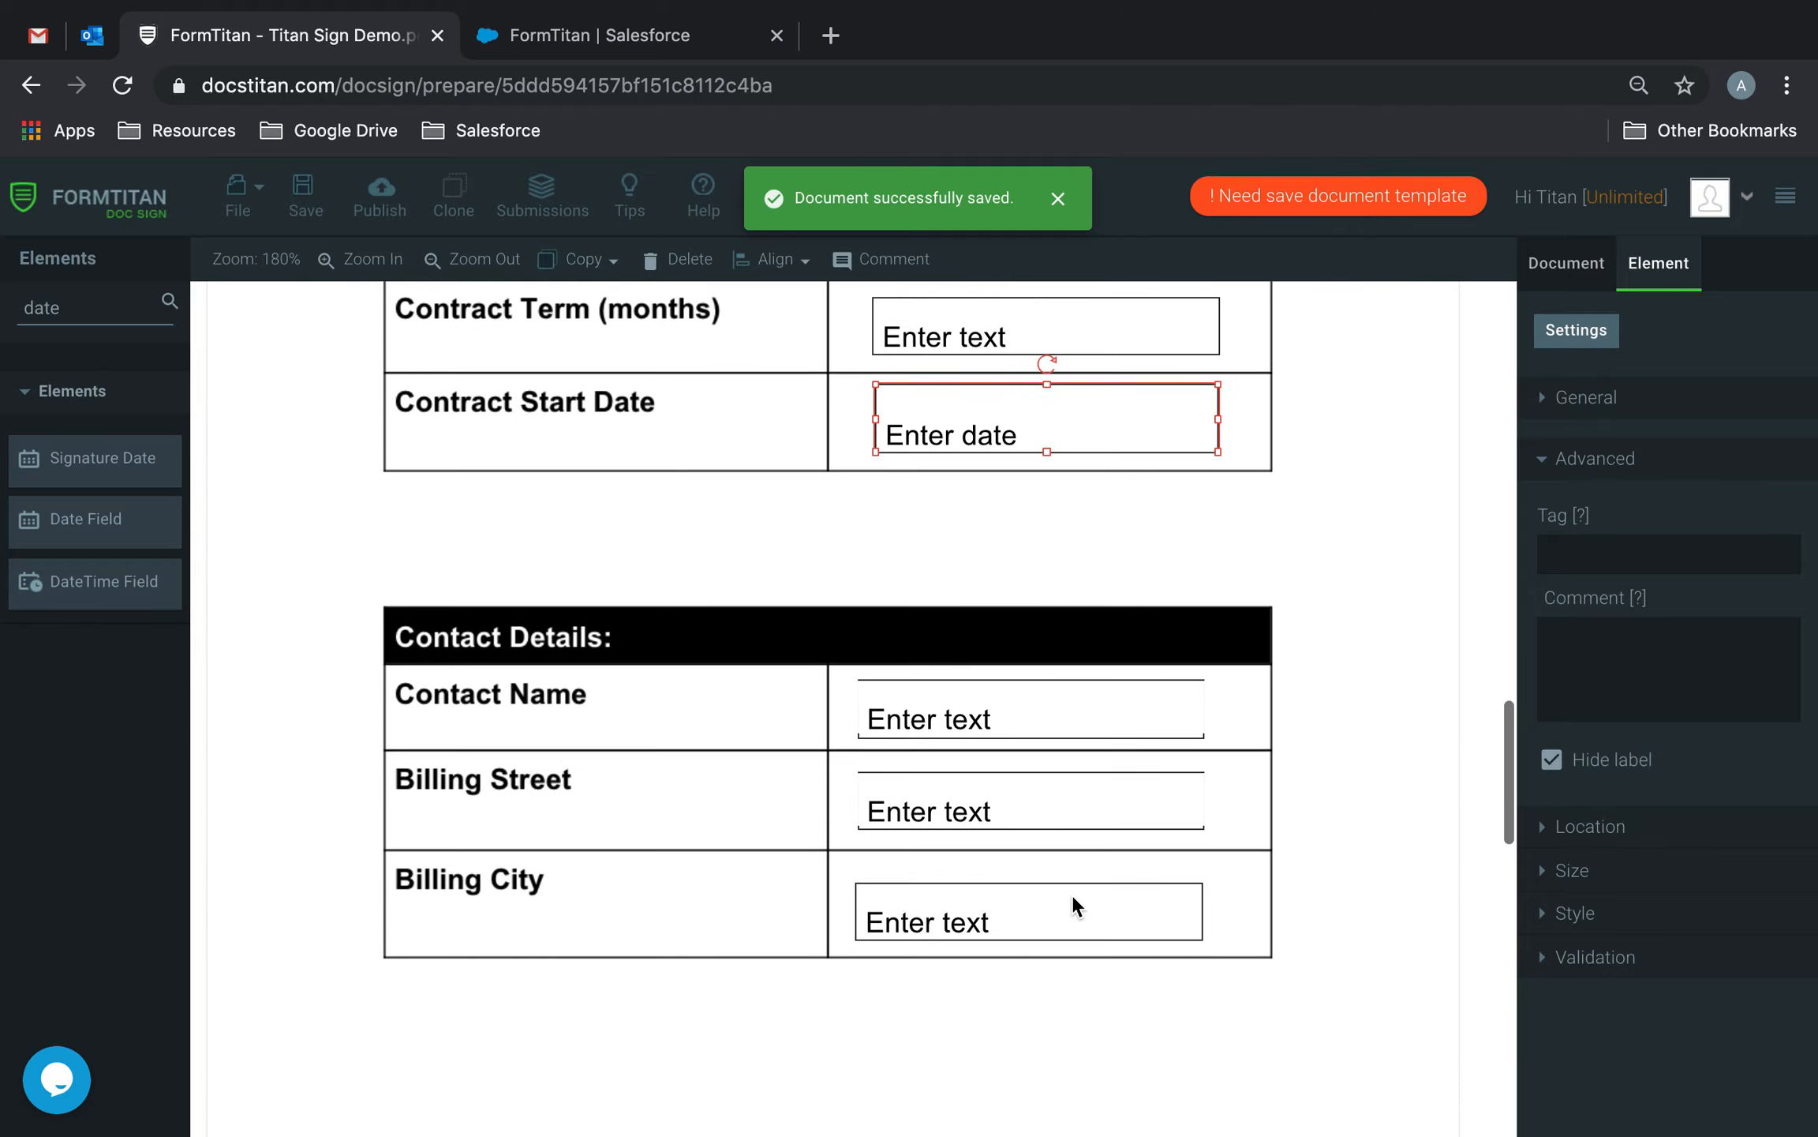
# Open the document user settings from the Contract Term field's General panel.
pyautogui.click(1121, 551)
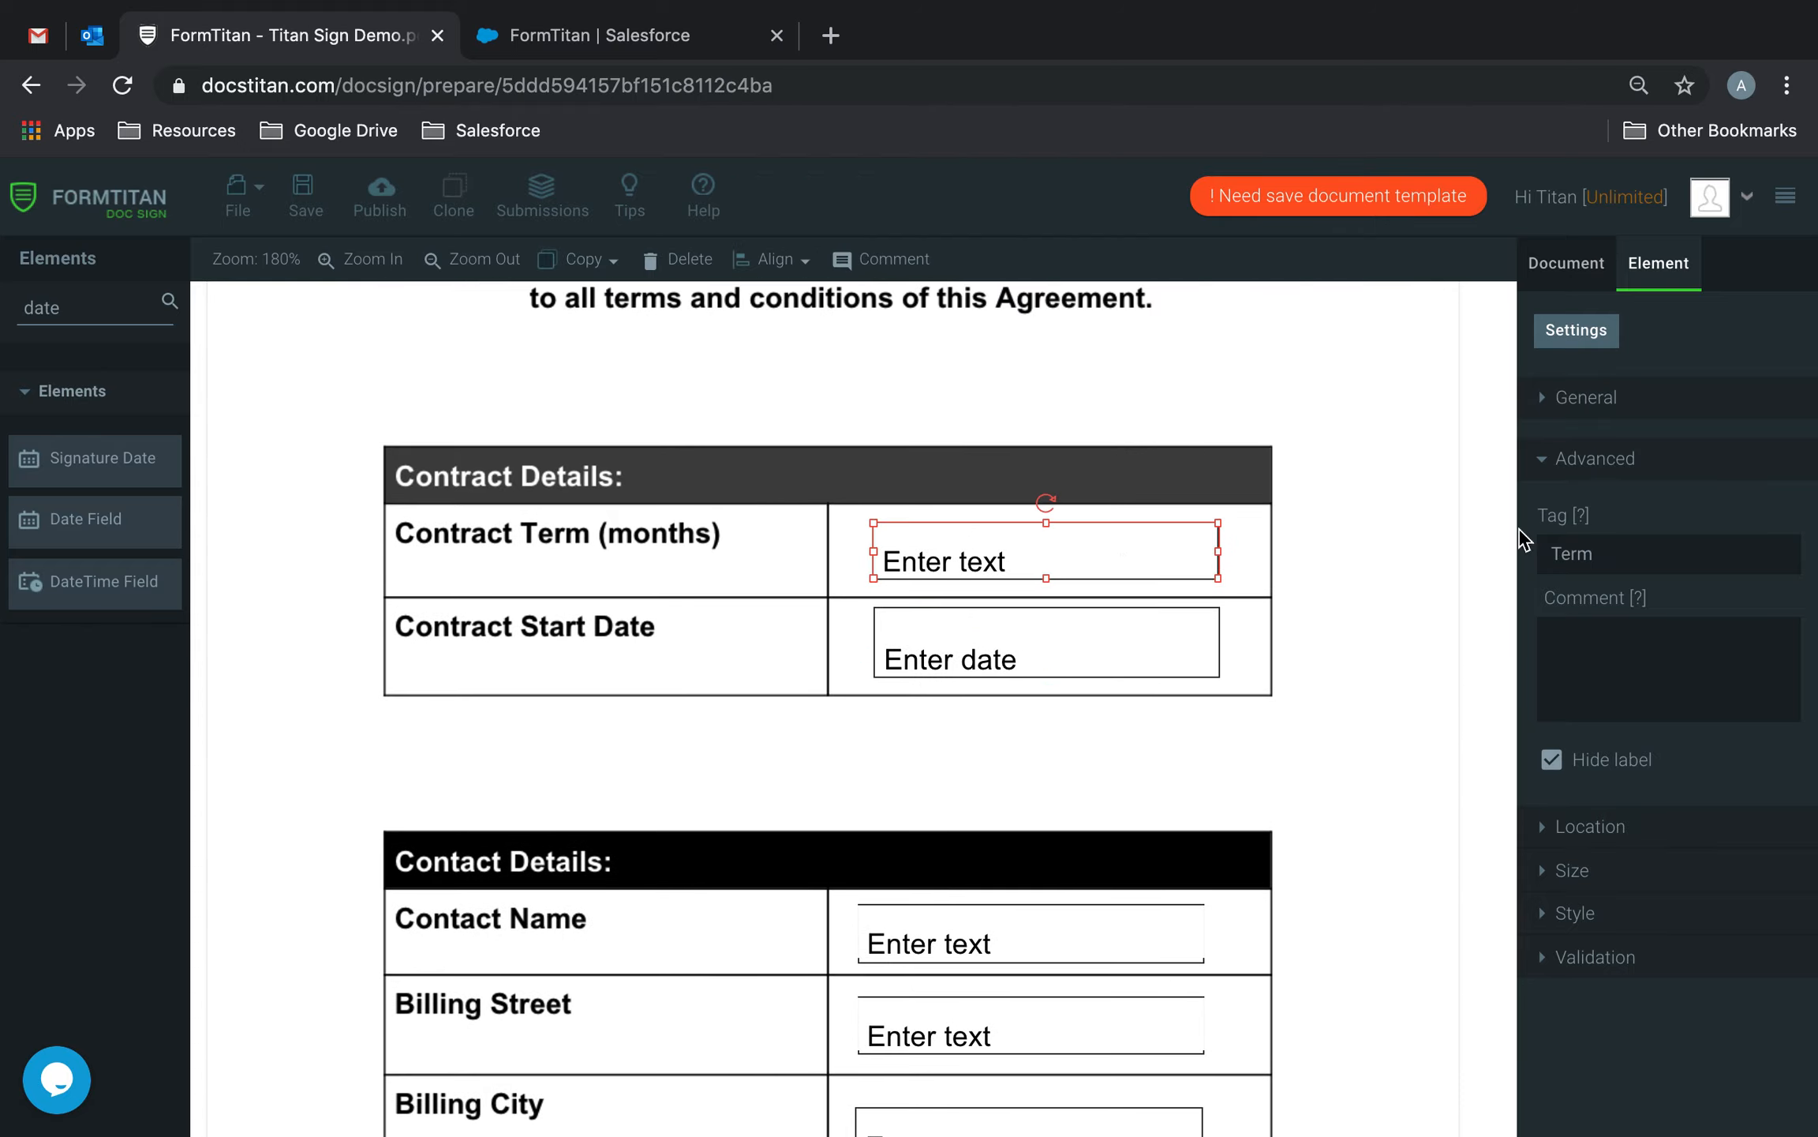
pyautogui.click(1598, 409)
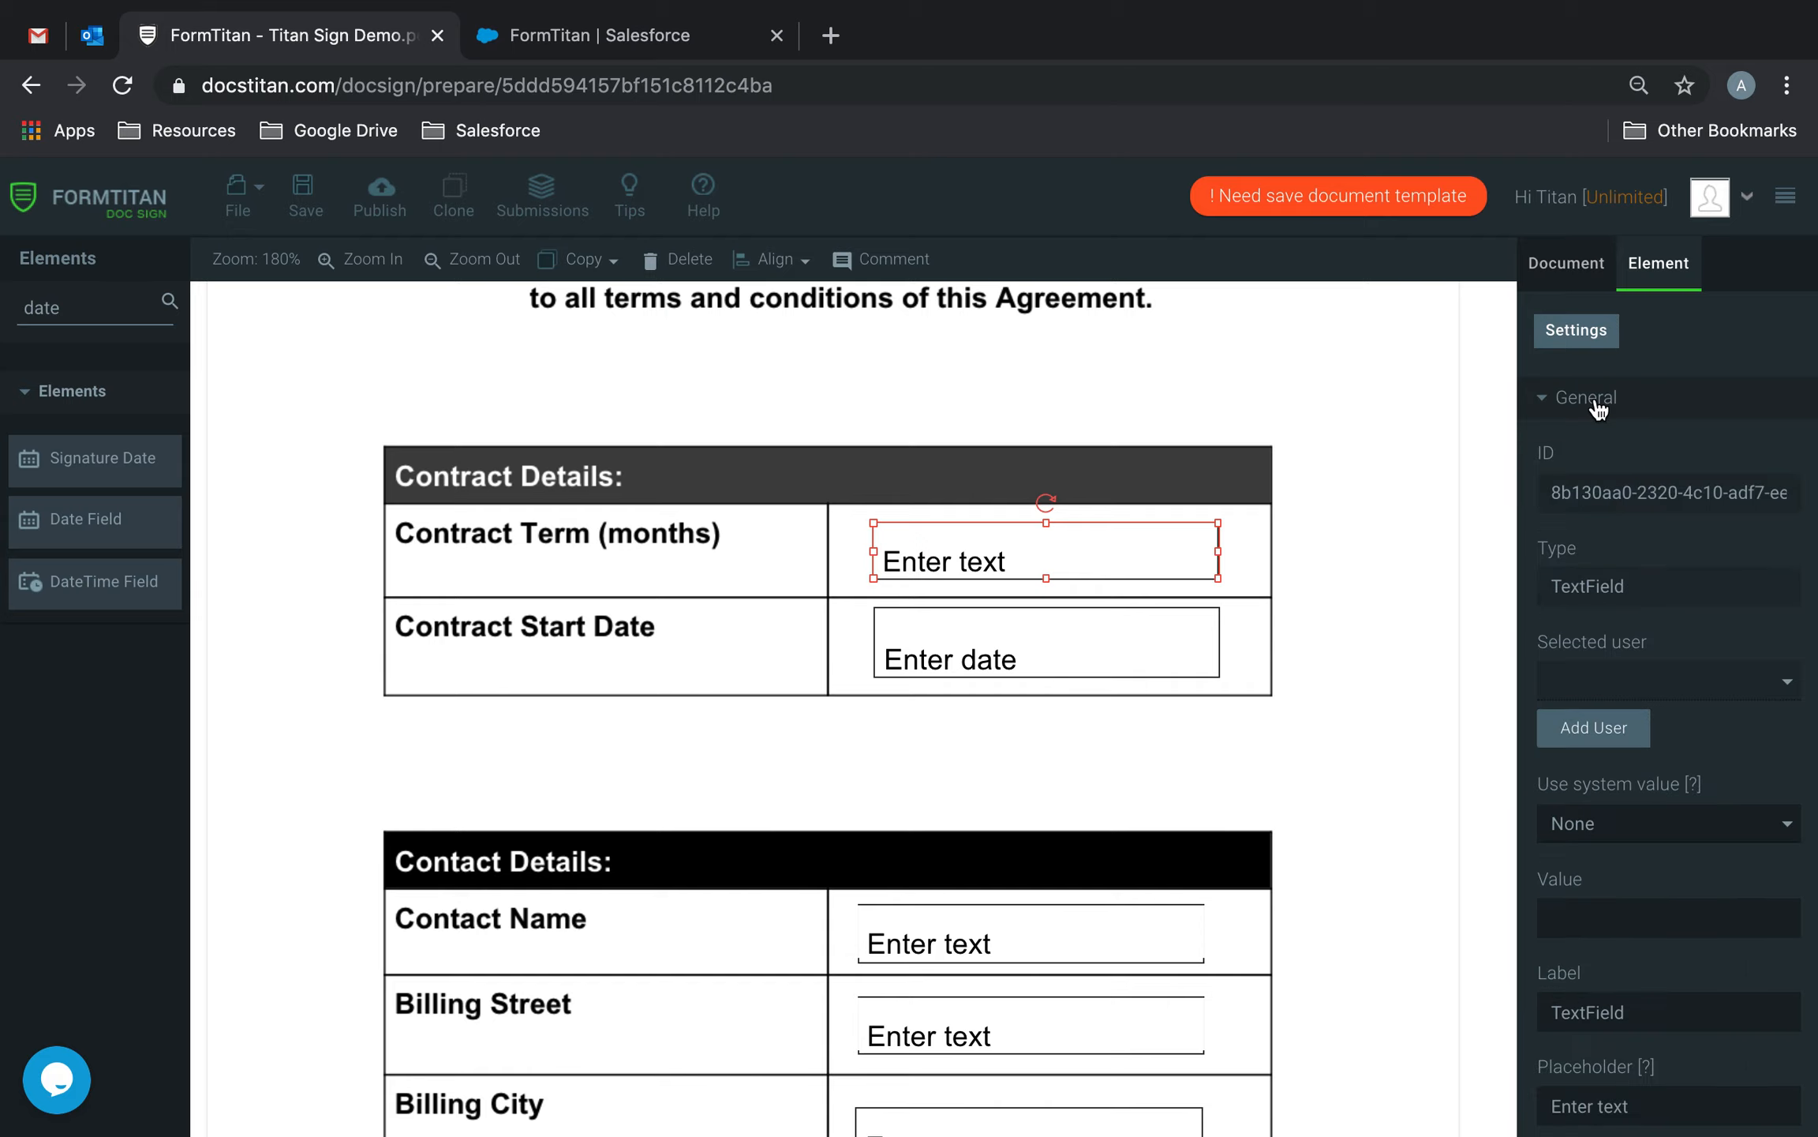
pyautogui.click(1594, 727)
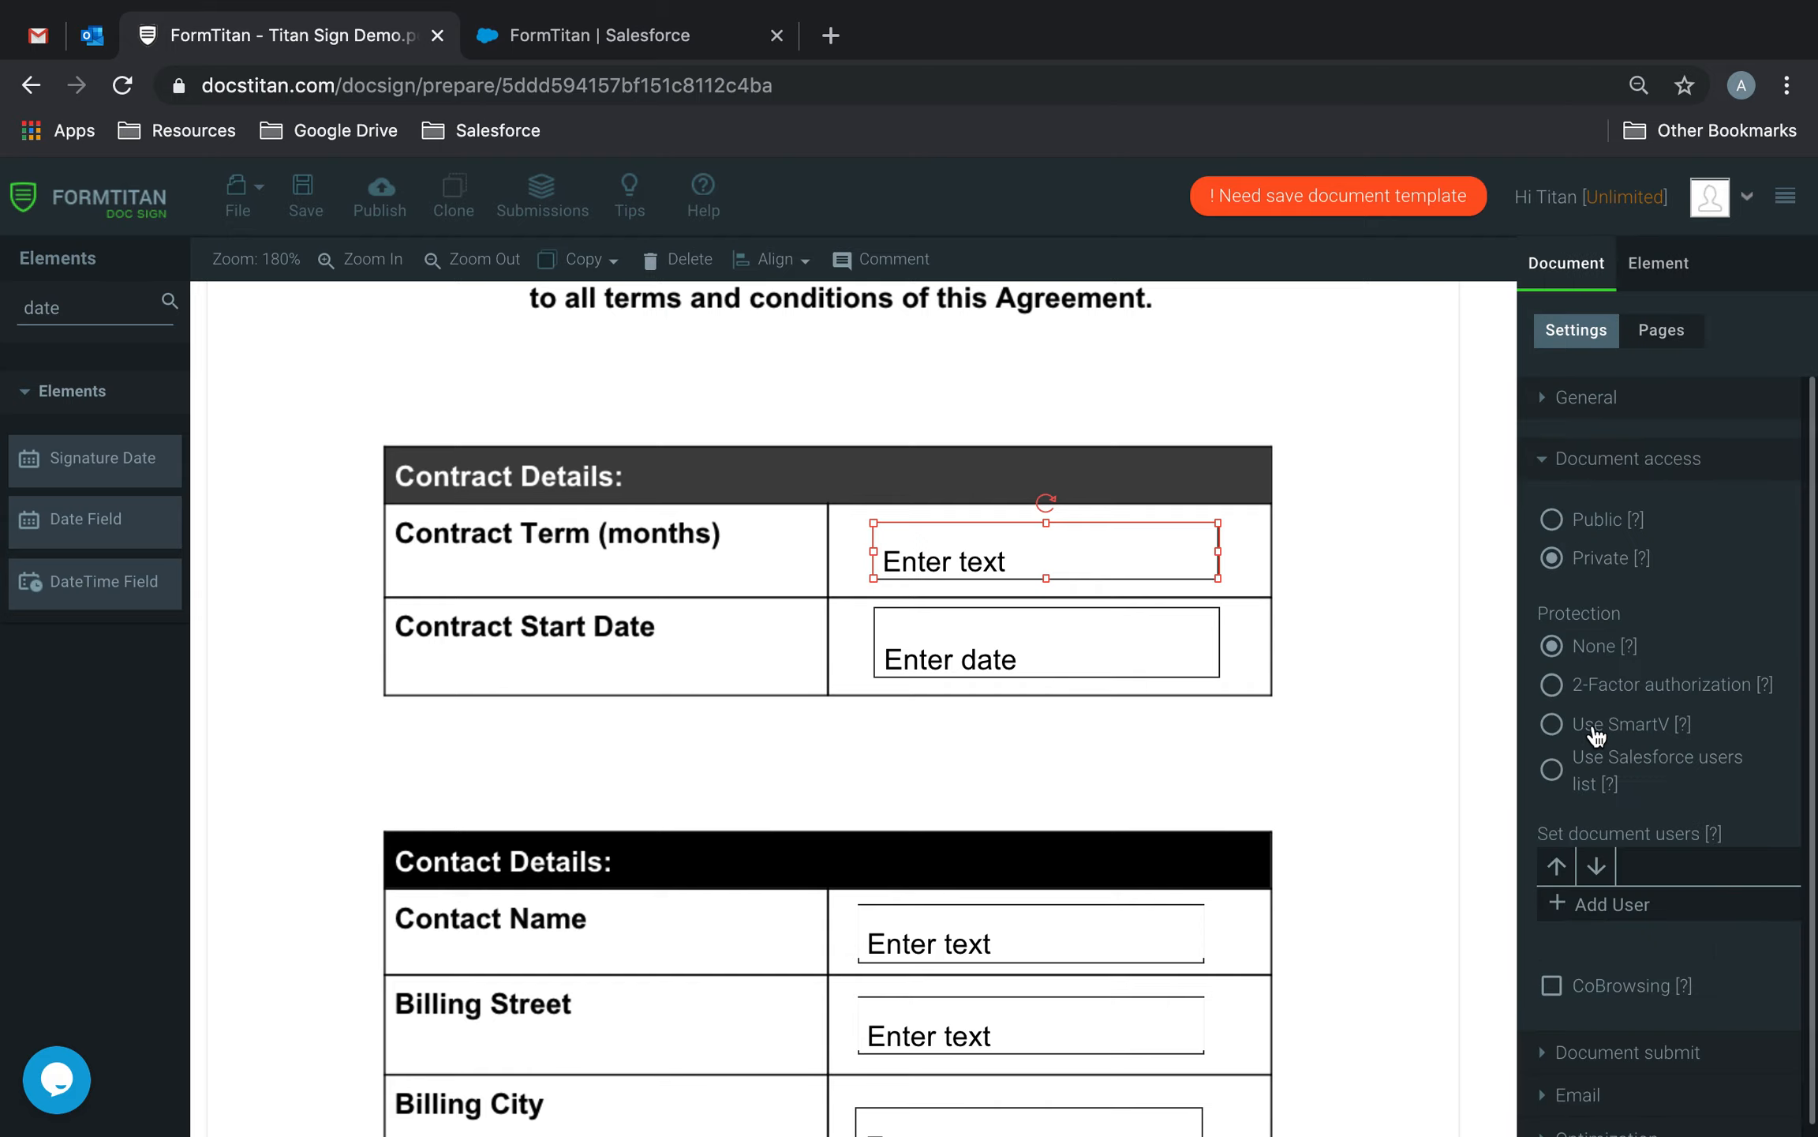
# Add the first signer as a document user with their name and e-mail address.
pyautogui.click(1618, 884)
pyautogui.click(1663, 882)
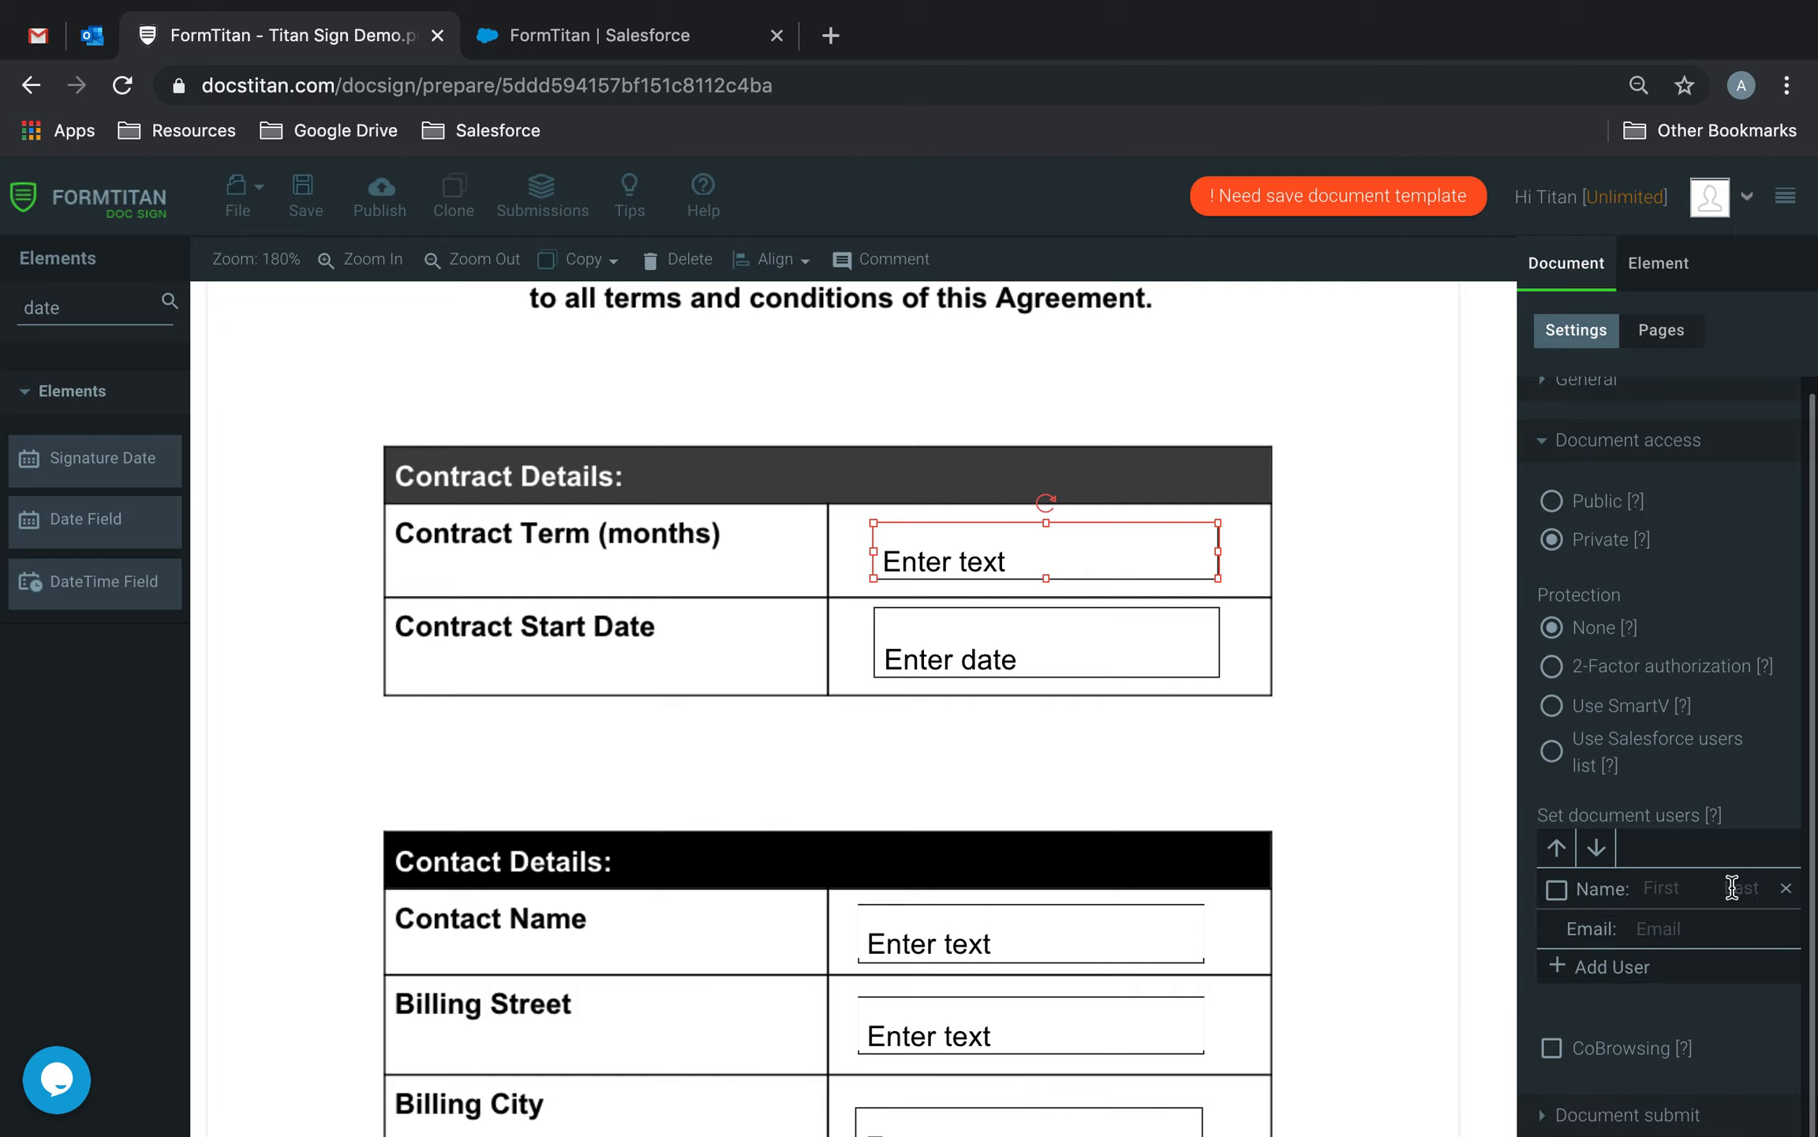
pyautogui.write('Bloggs')
pyautogui.press('Tab')
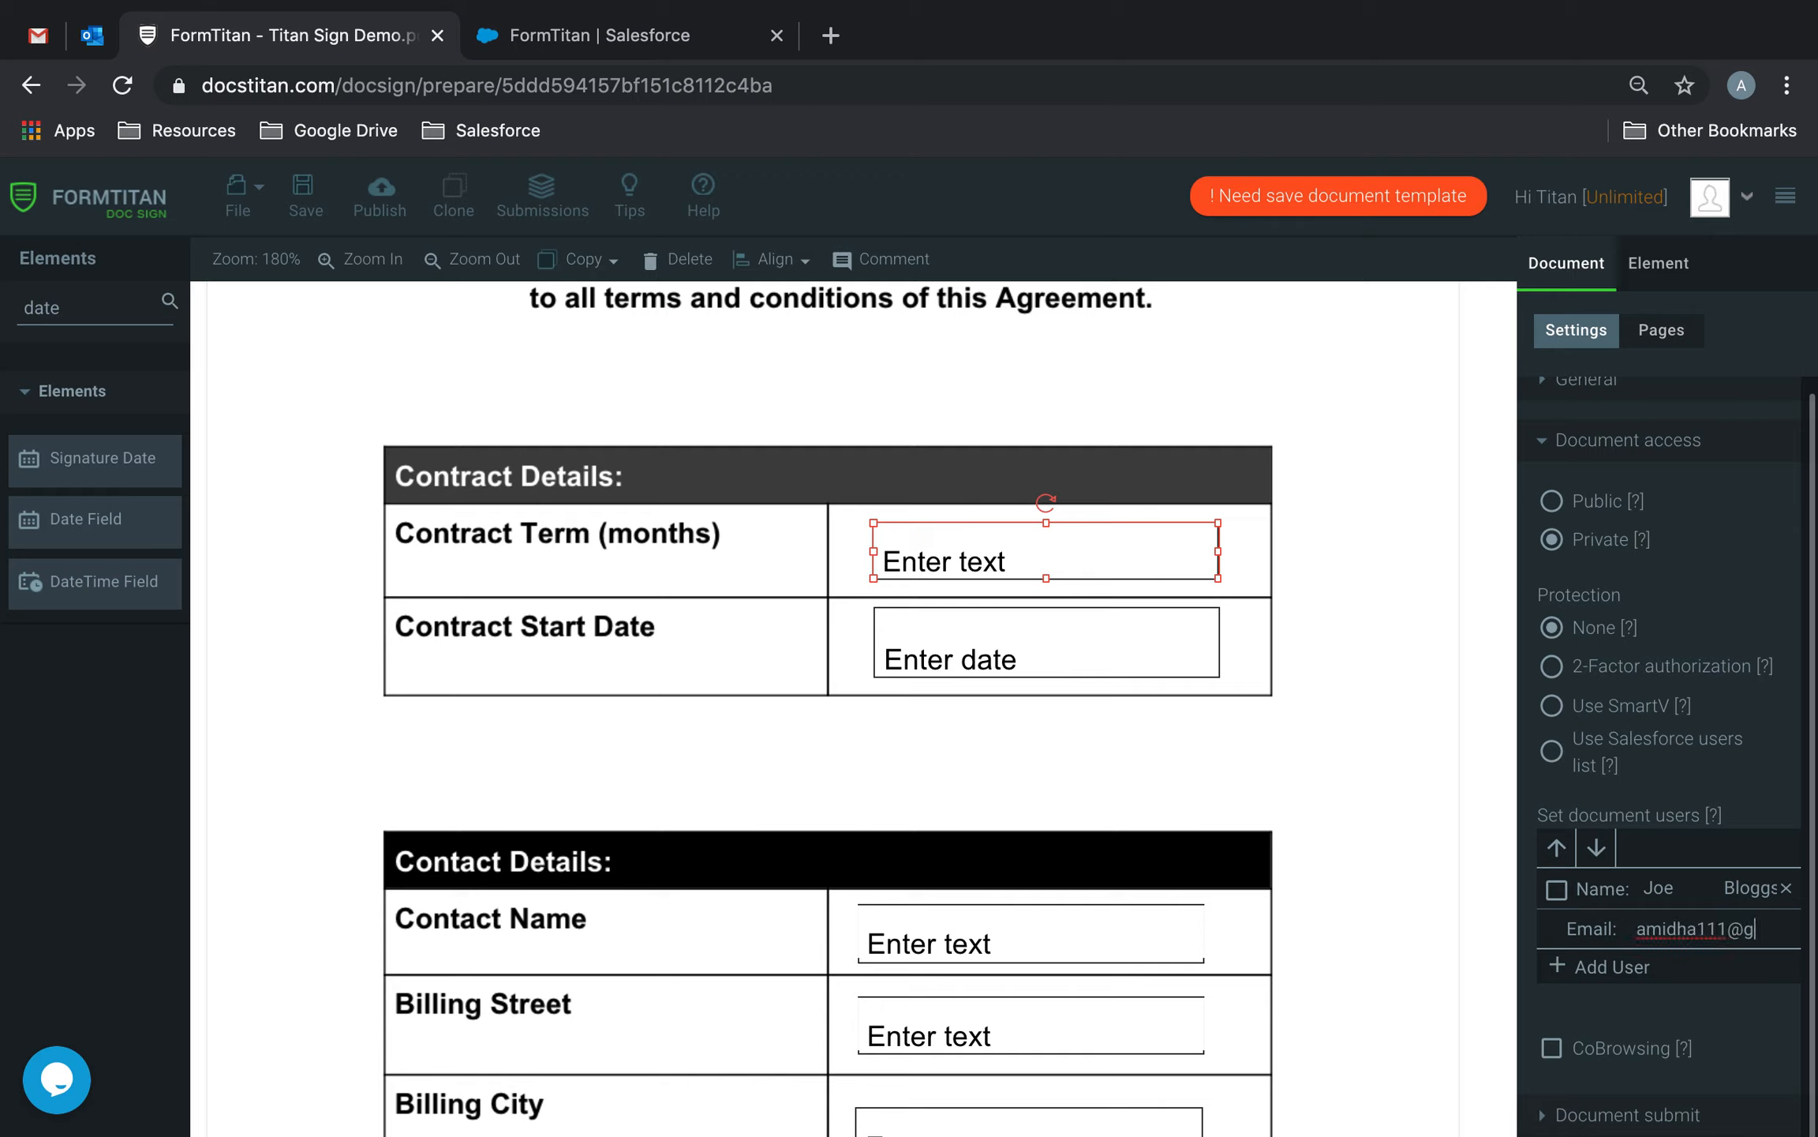
# Add the second signer with their e-mail address and save the document.
pyautogui.click(1631, 978)
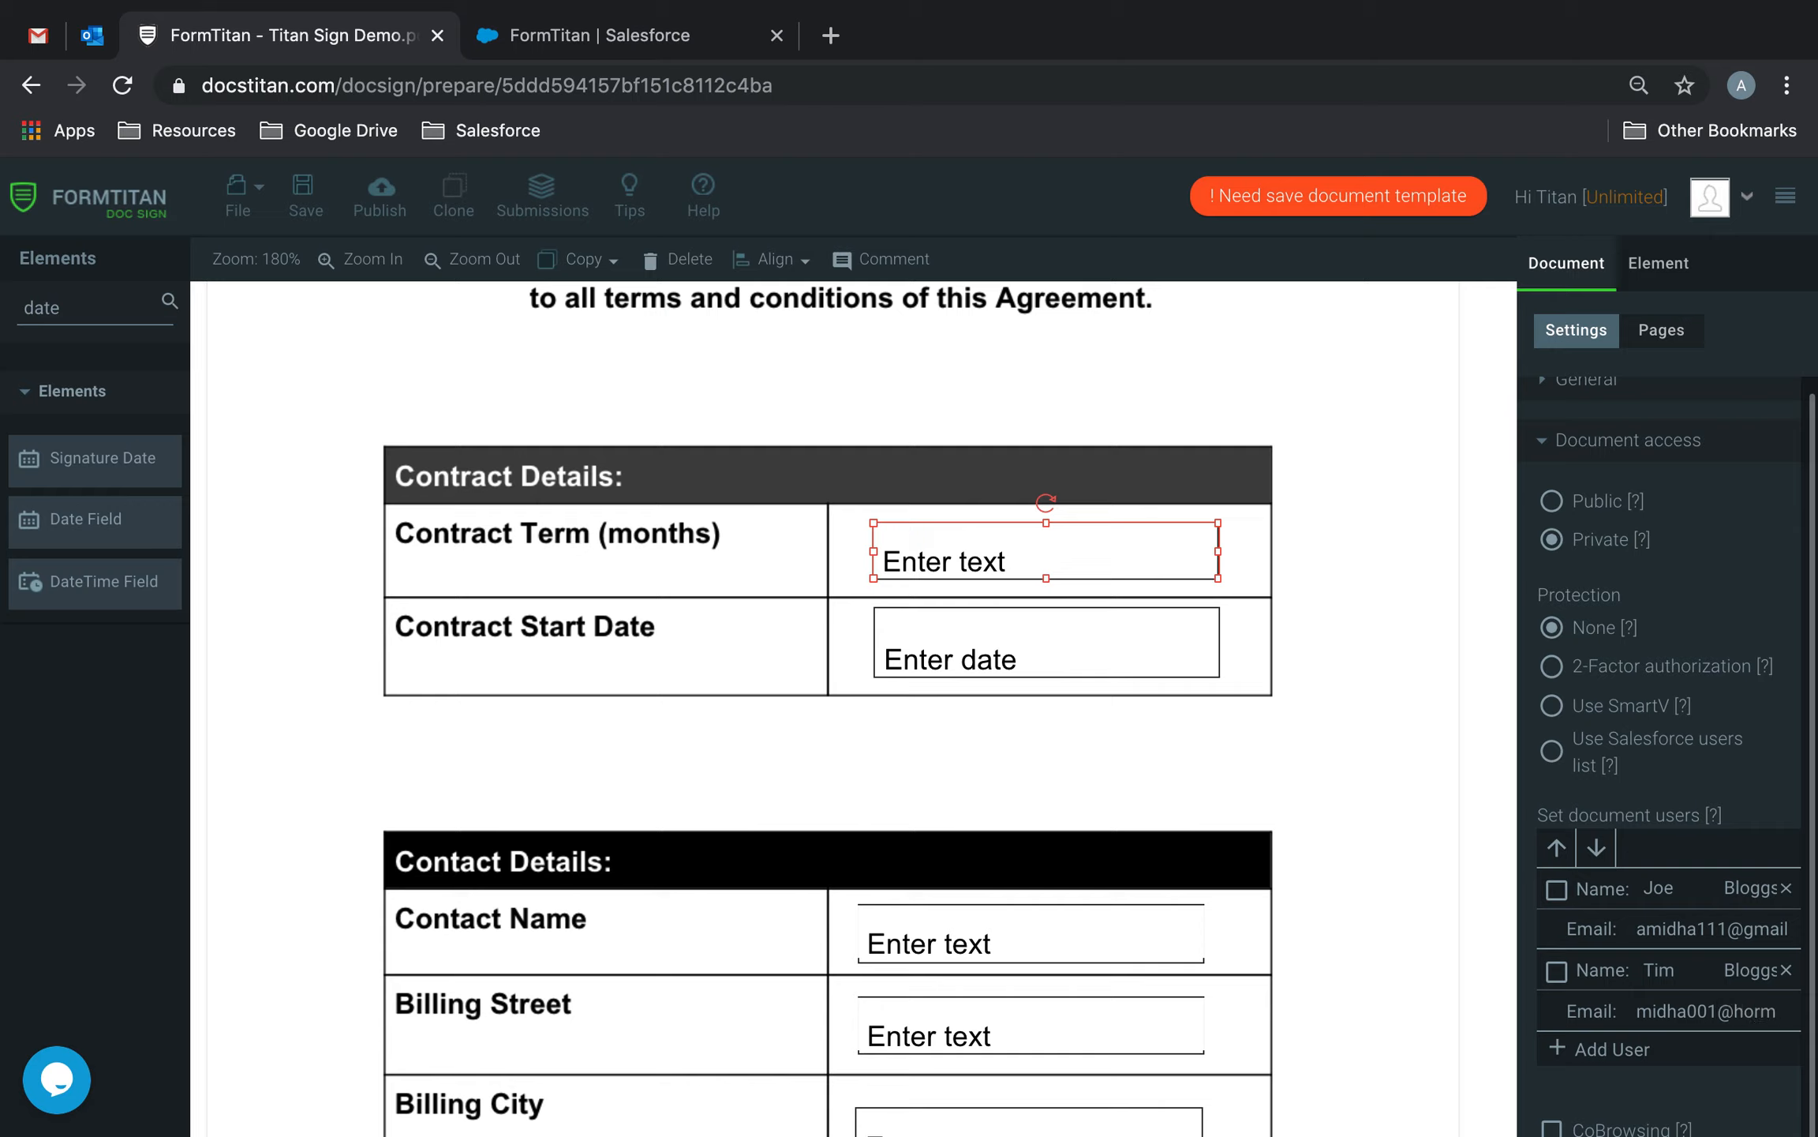
pyautogui.write('tmail.co.uk')
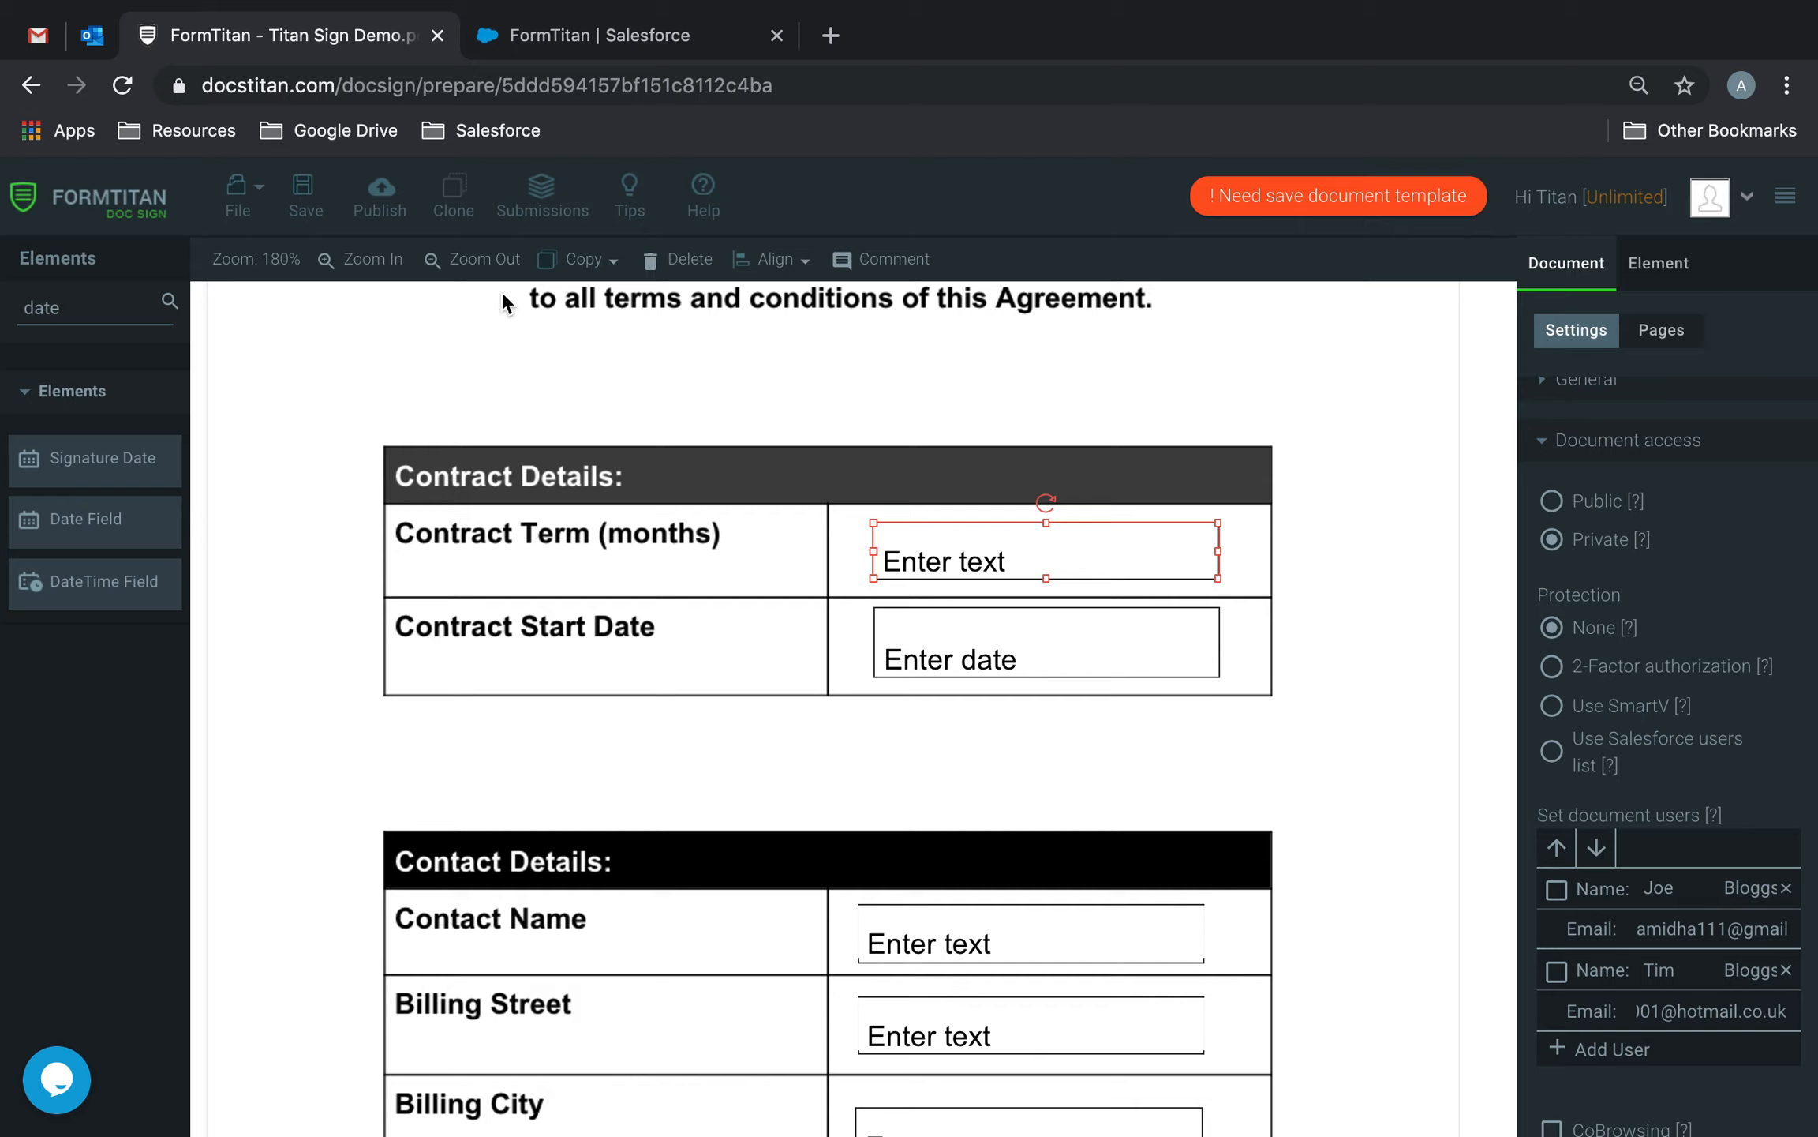
pyautogui.click(304, 194)
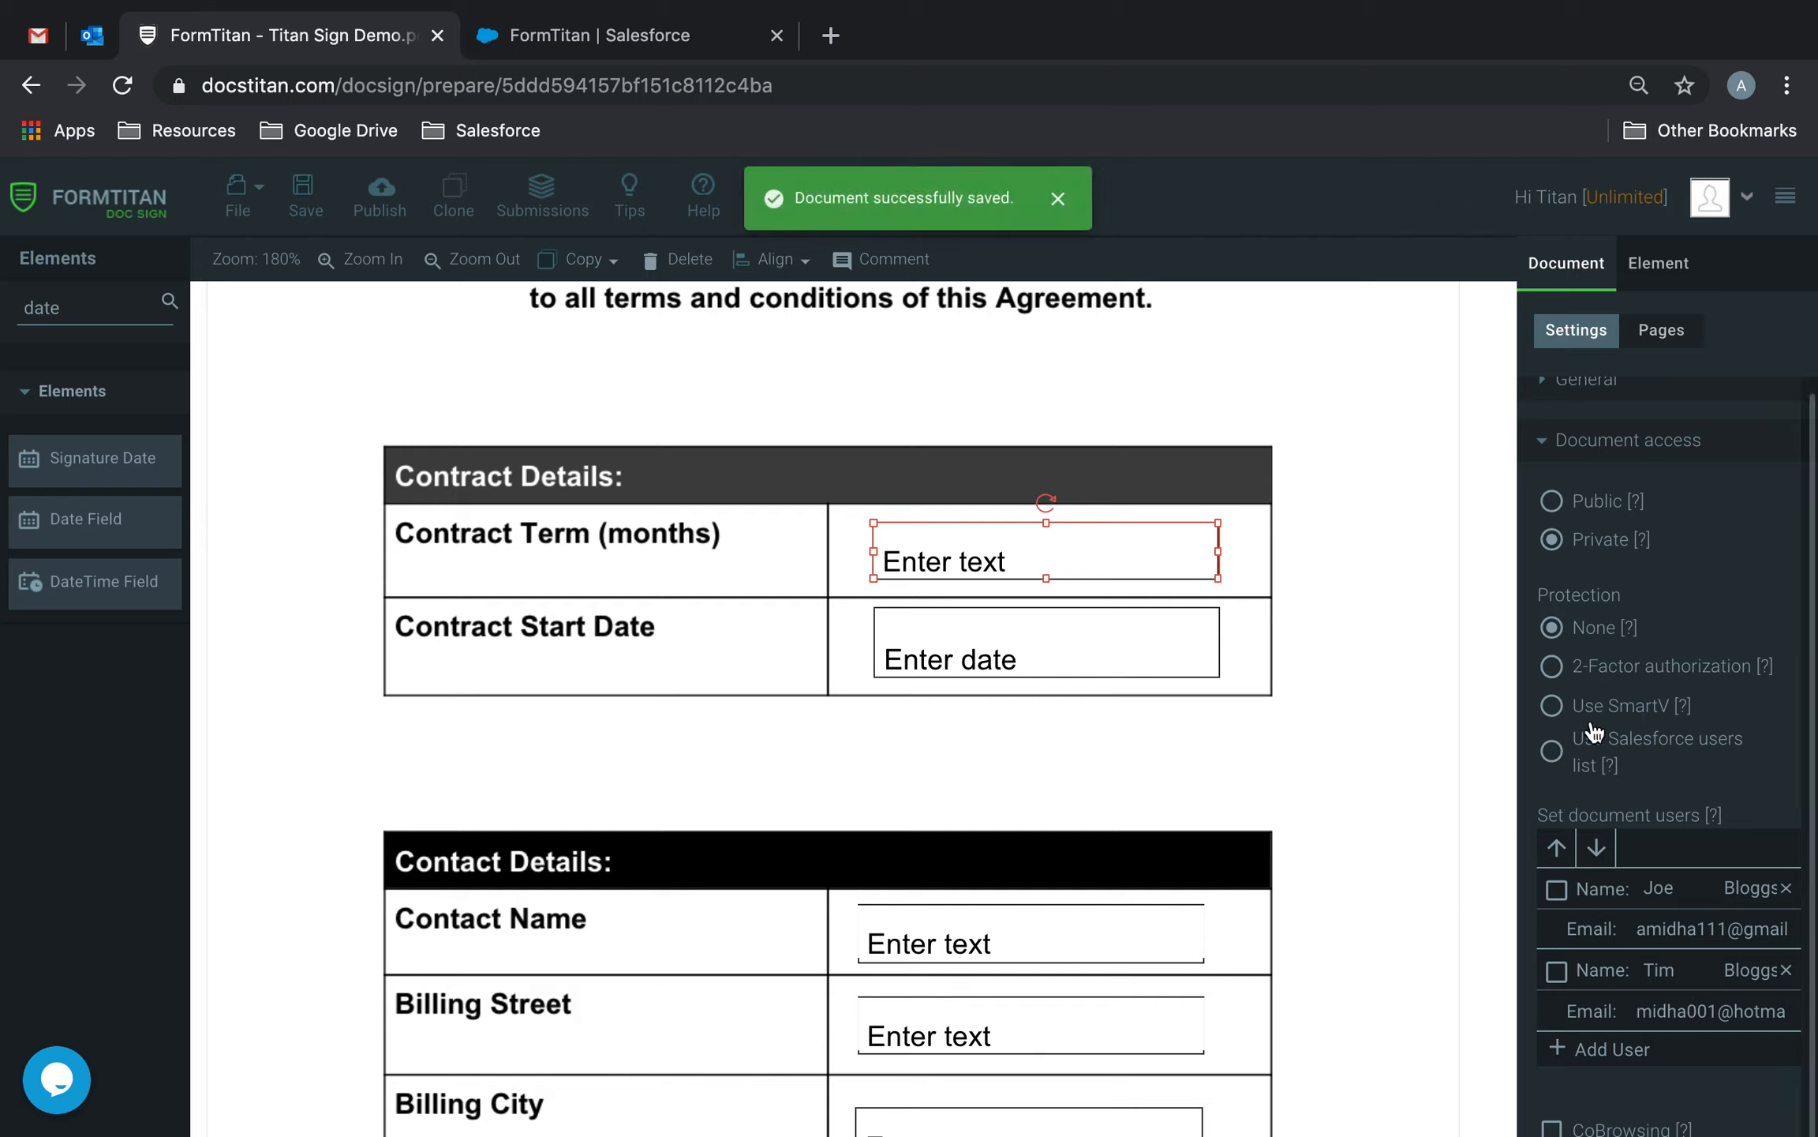
# Assign the Contract Term and Contract Start Date fields to the first signer.
pyautogui.click(1247, 641)
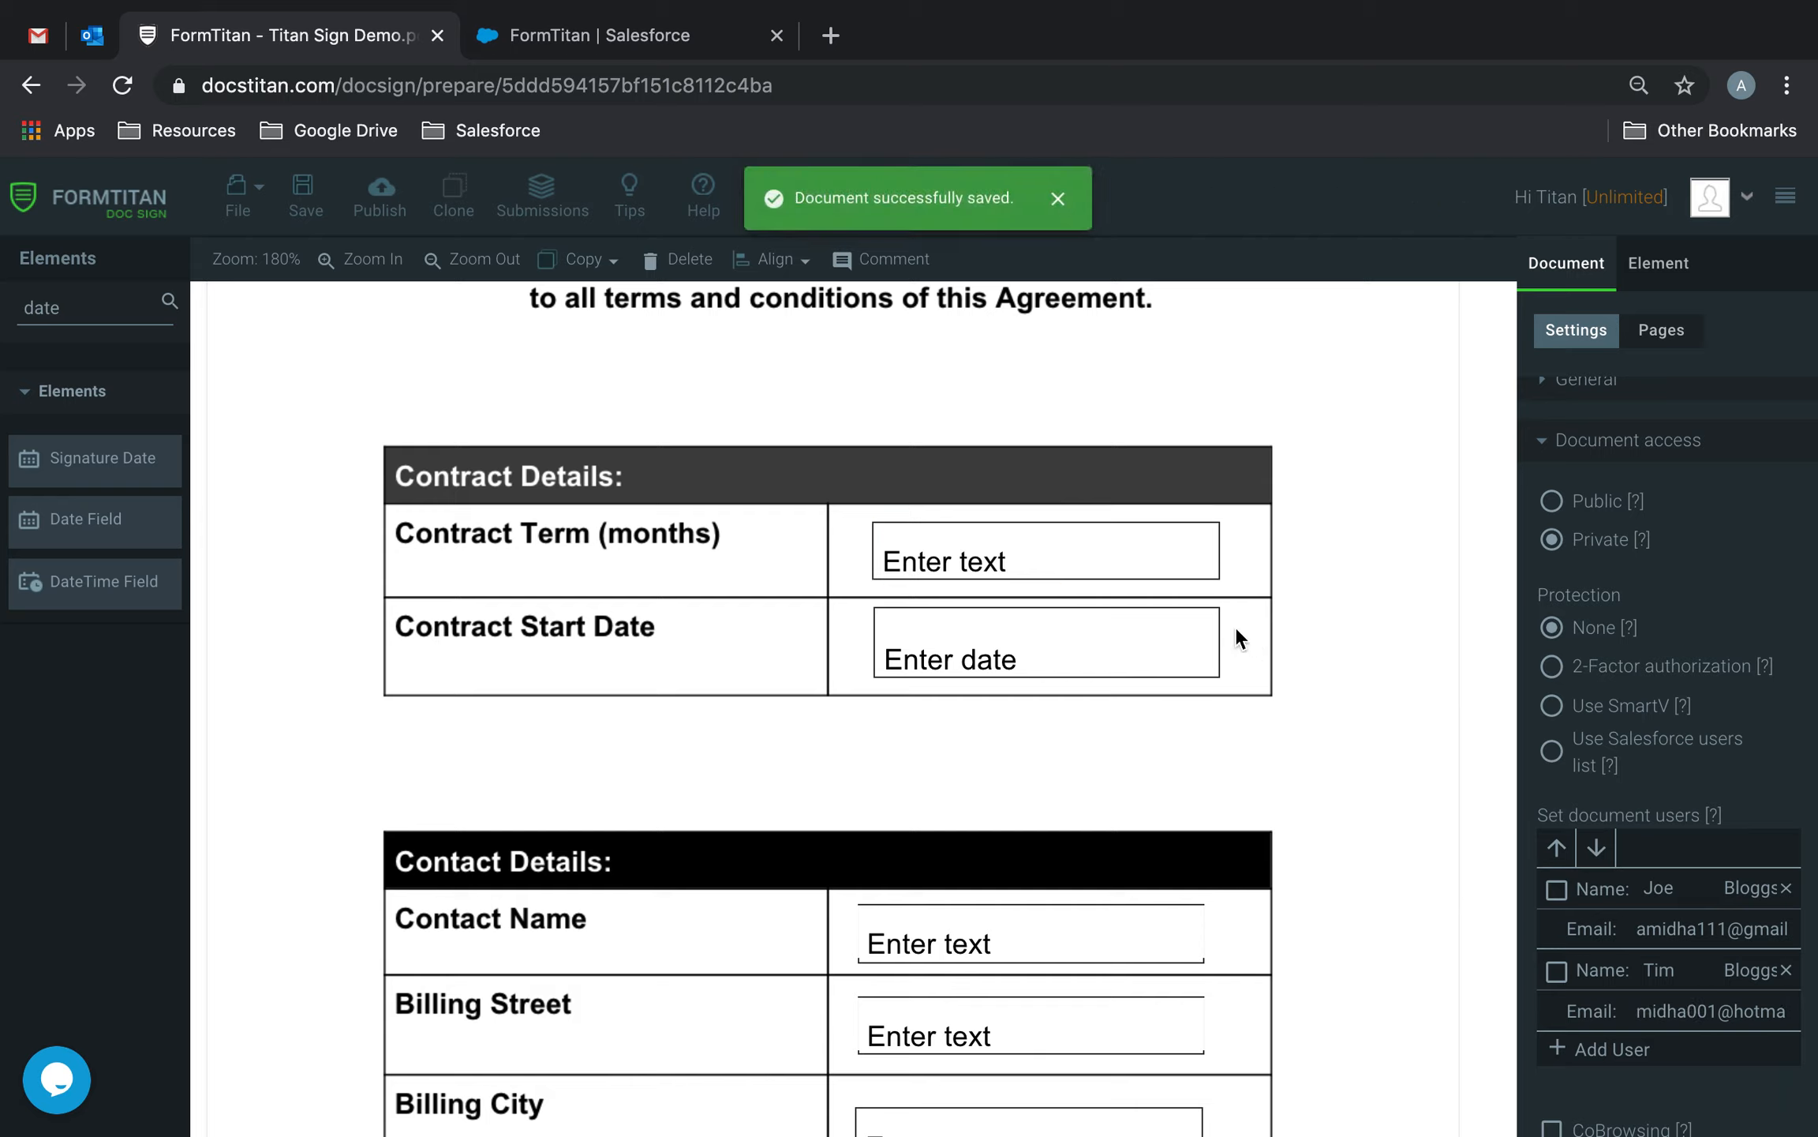
pyautogui.click(1117, 560)
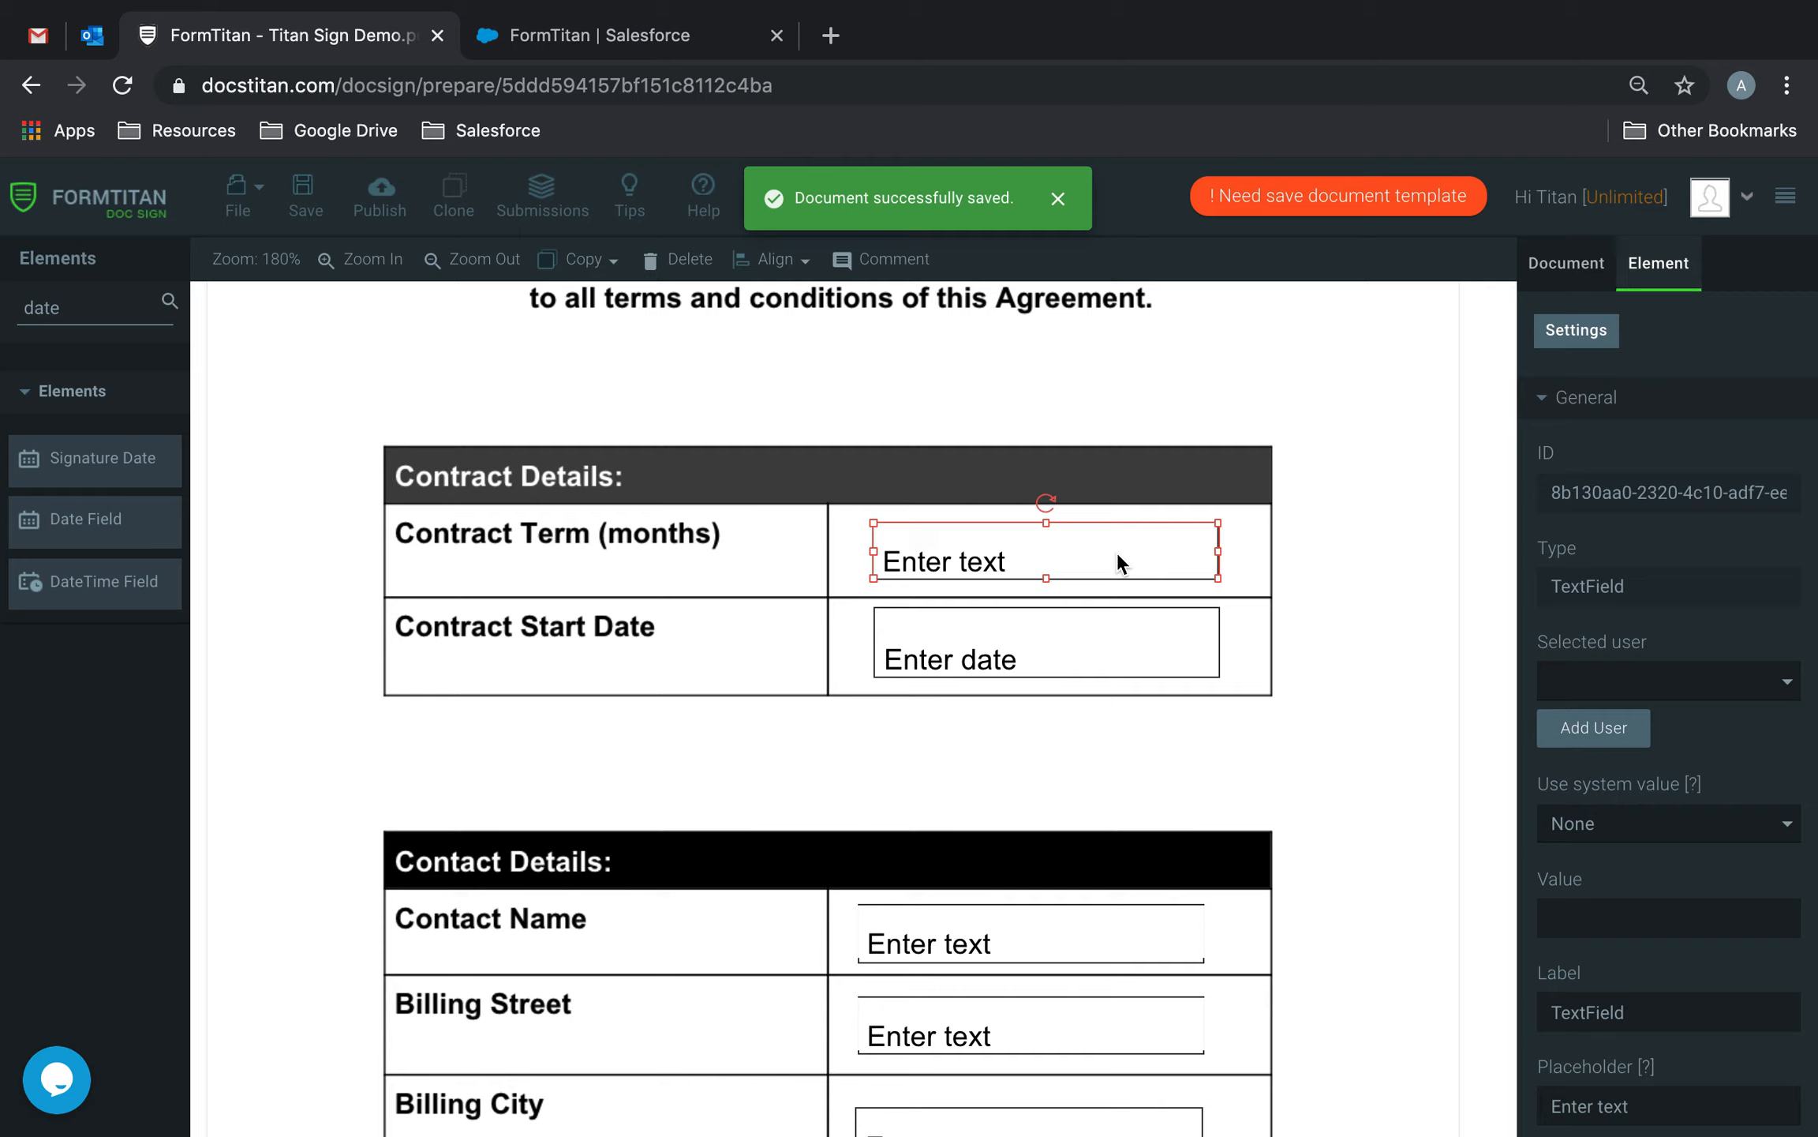
pyautogui.click(1670, 689)
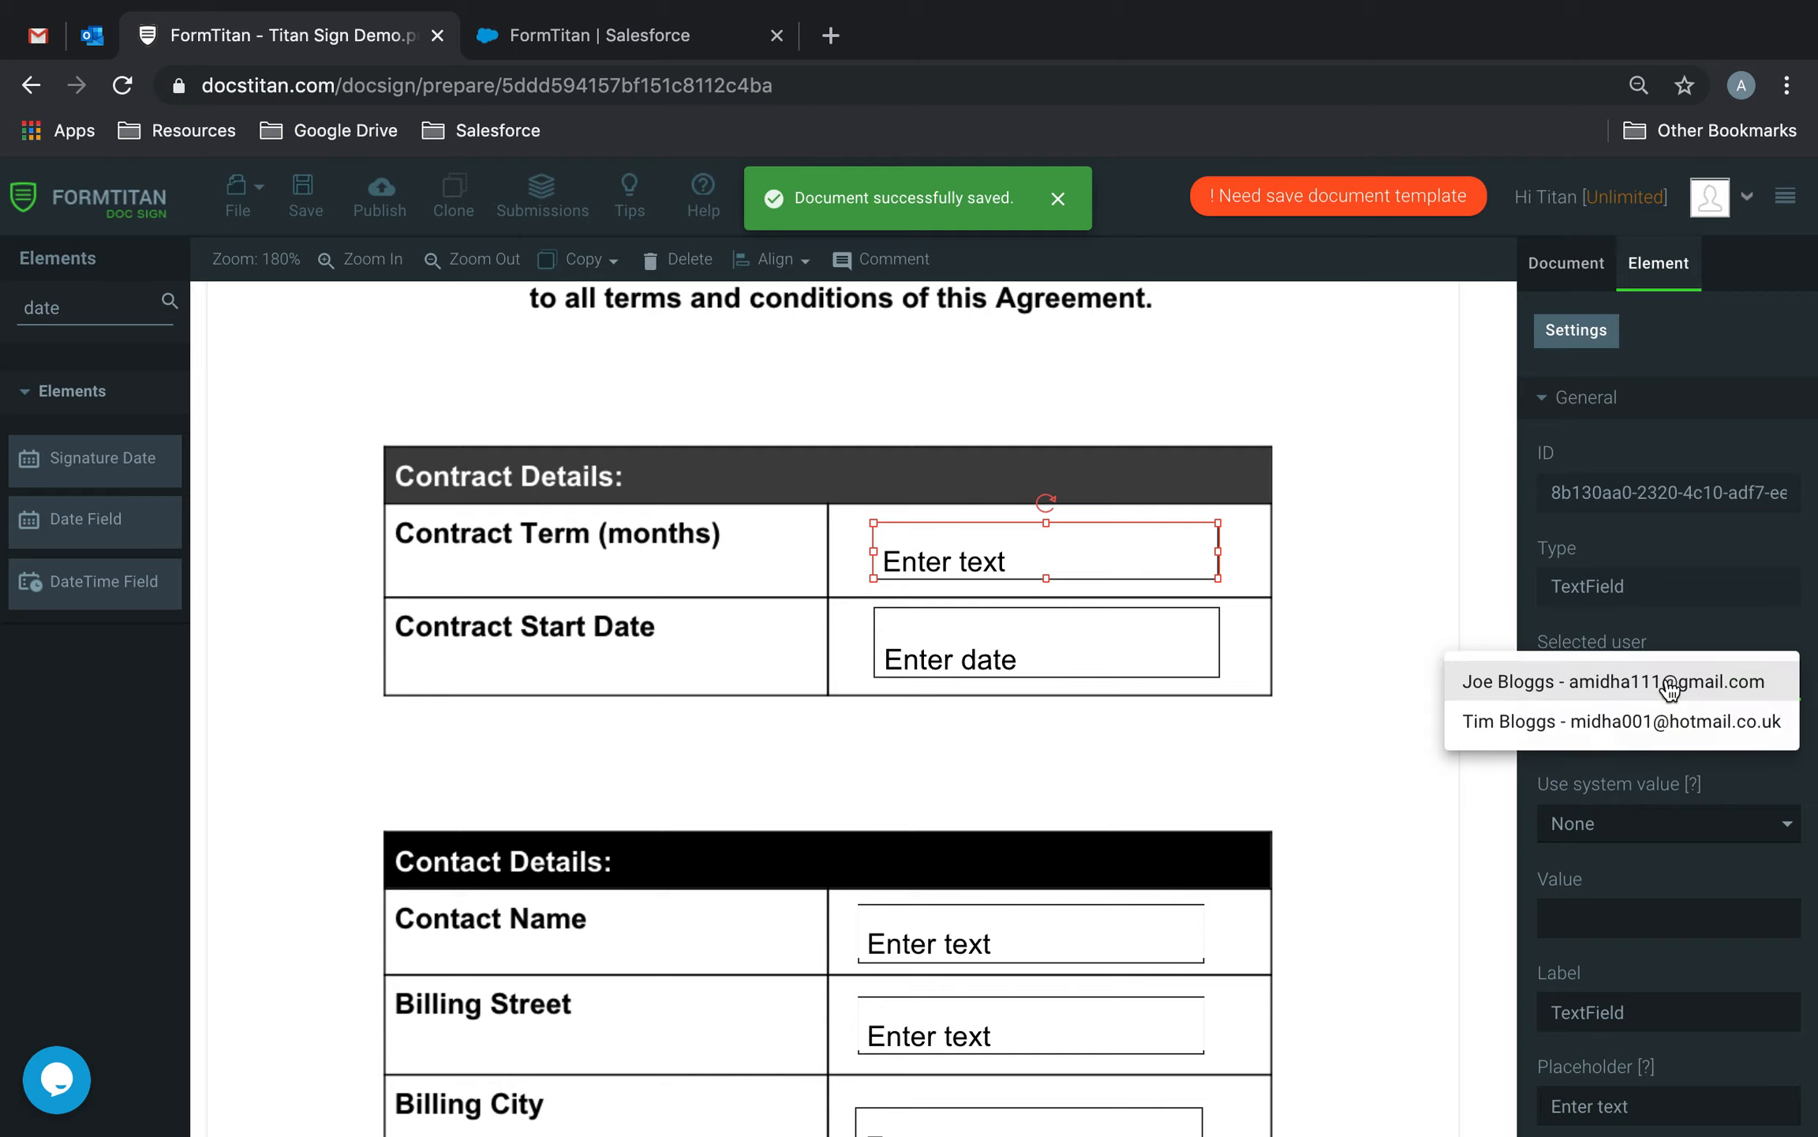
pyautogui.click(1586, 684)
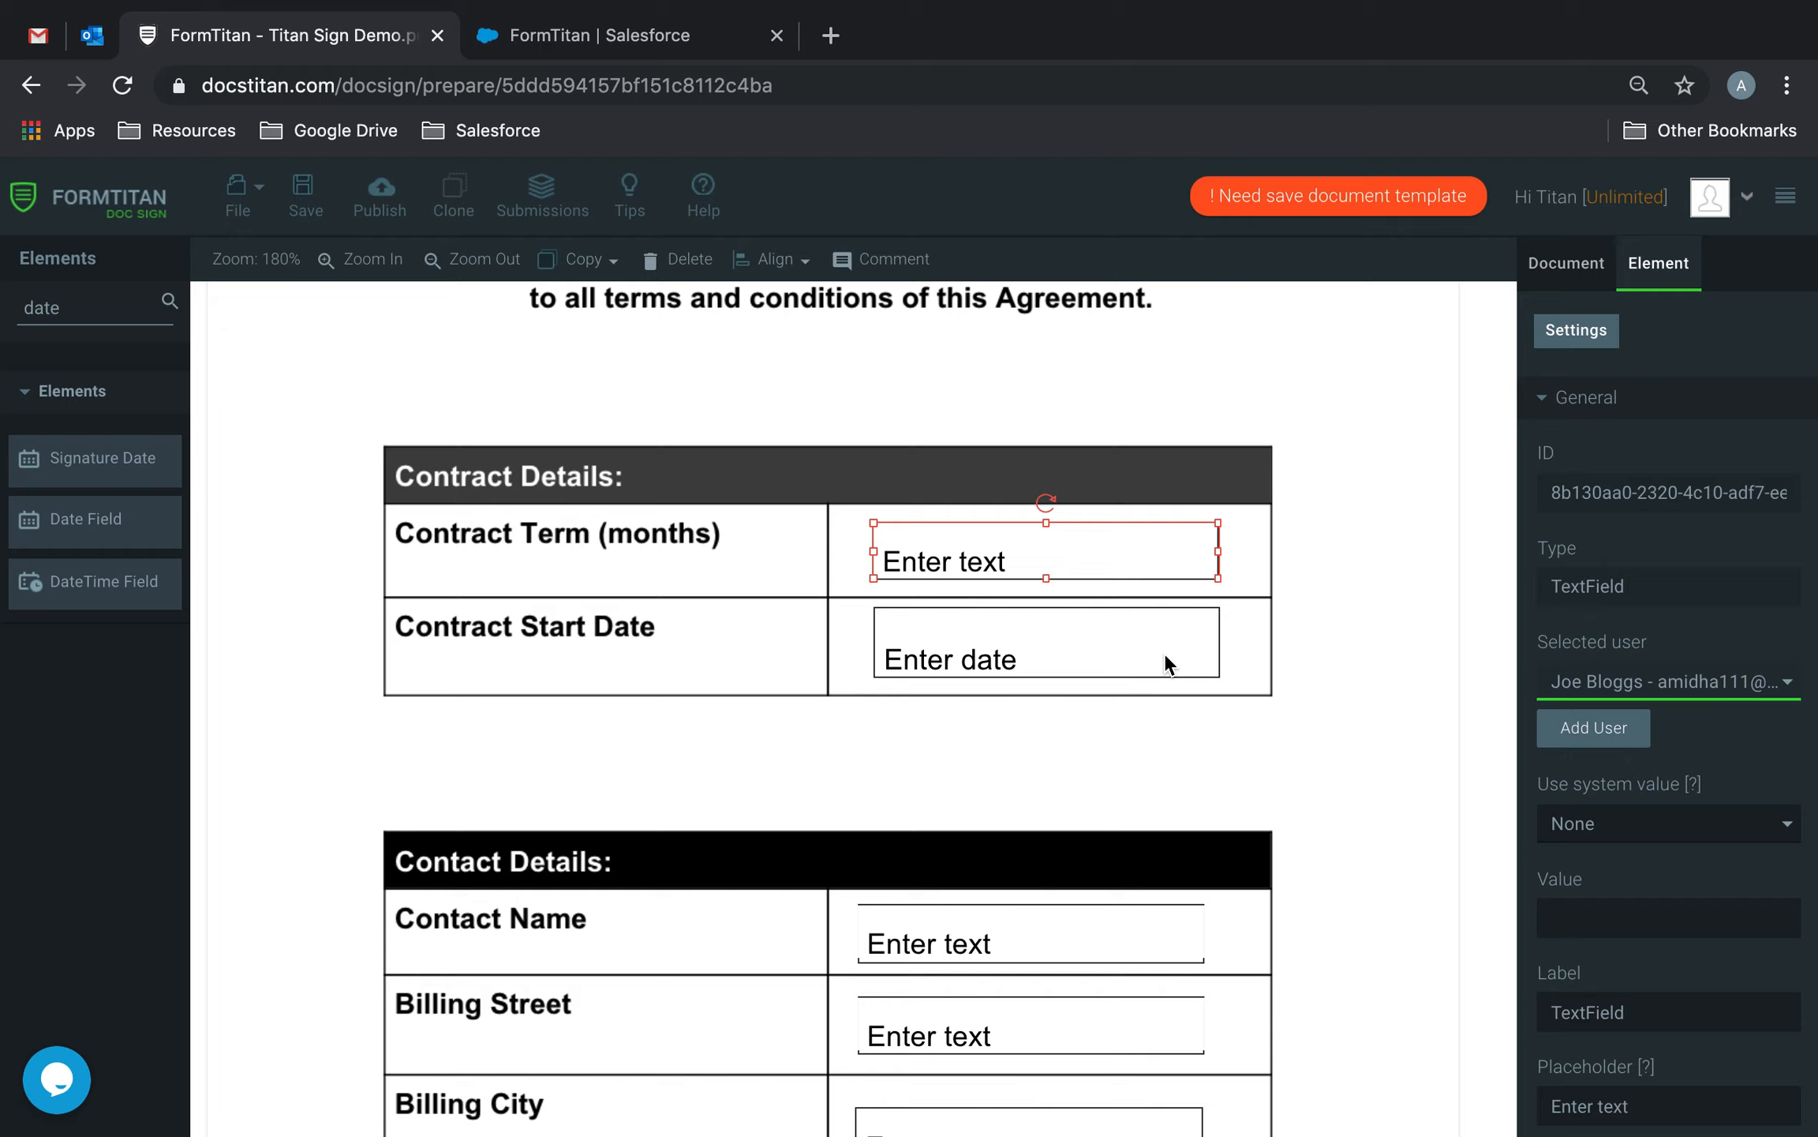
pyautogui.click(1078, 656)
pyautogui.click(1697, 680)
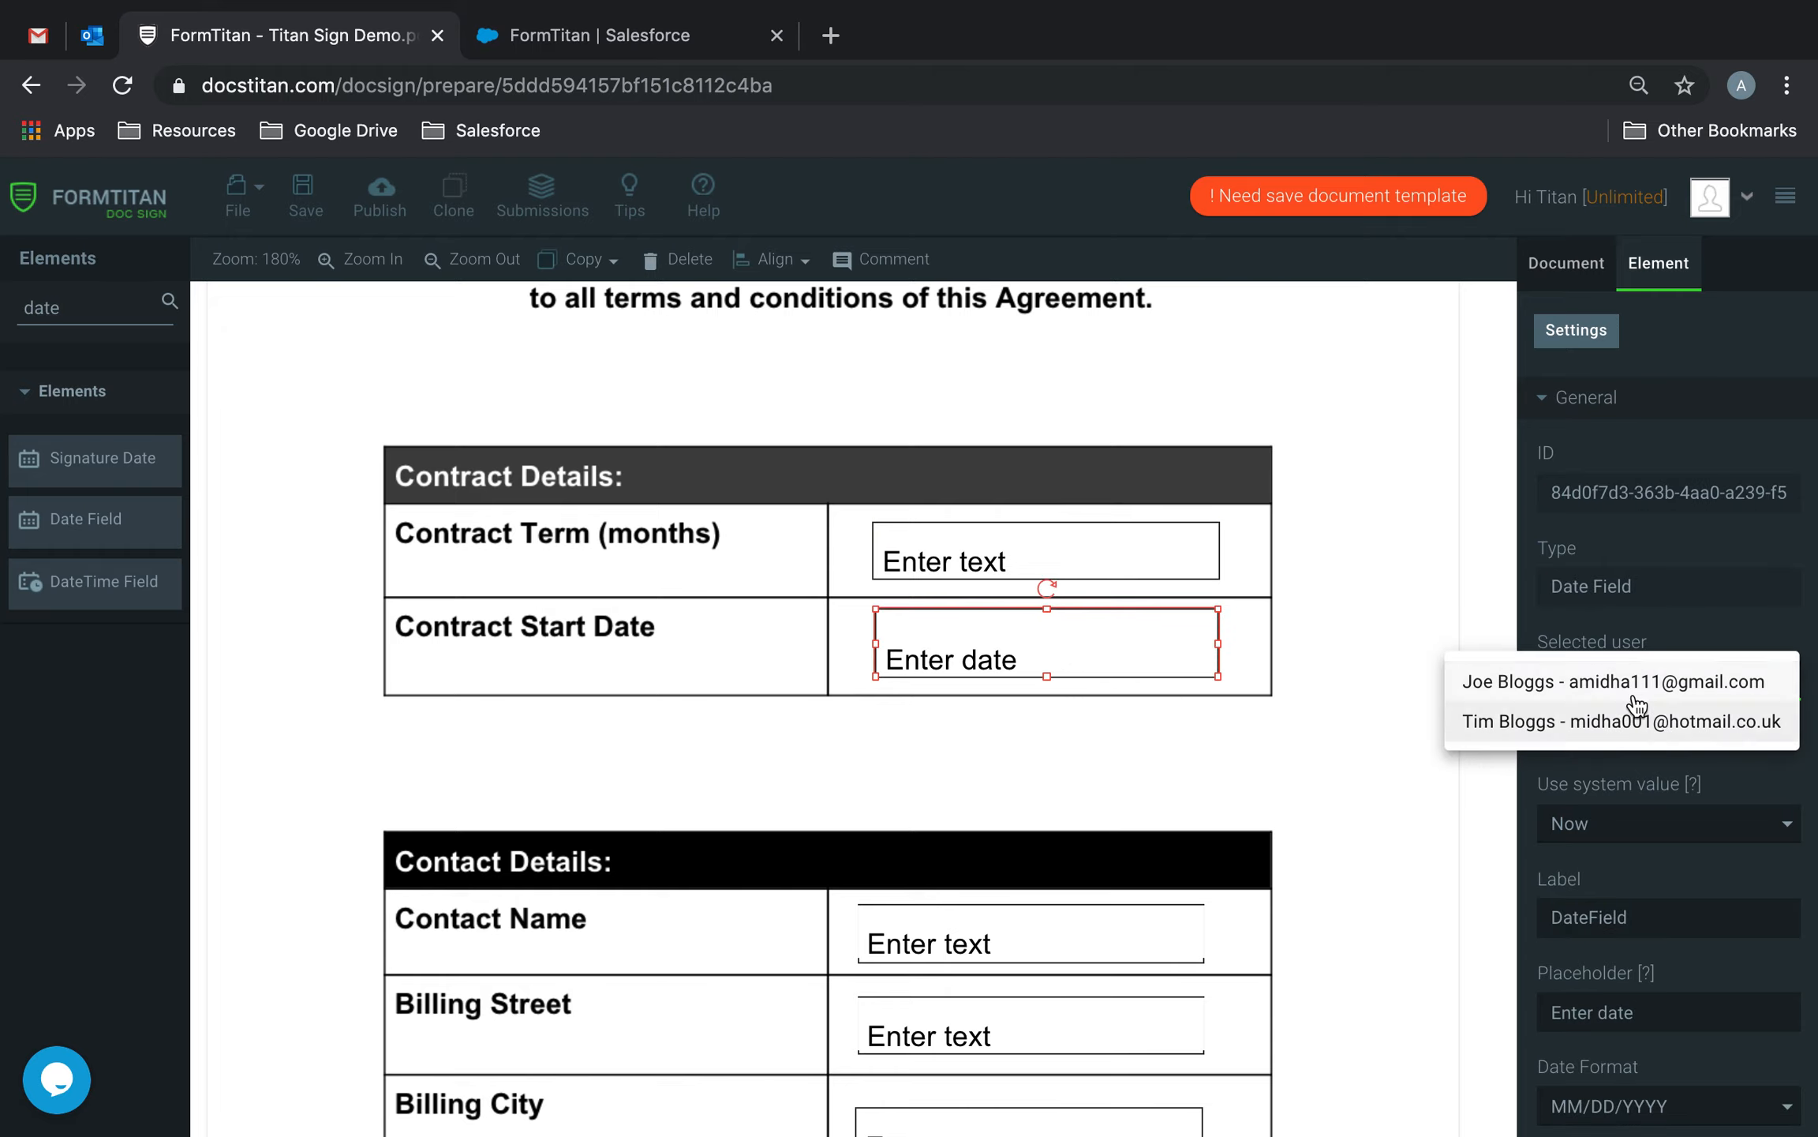
pyautogui.click(1571, 683)
# Assign the Contact Name, Billing Street and Billing City fields to the second signer.
pyautogui.scroll(-3, 1281, 786)
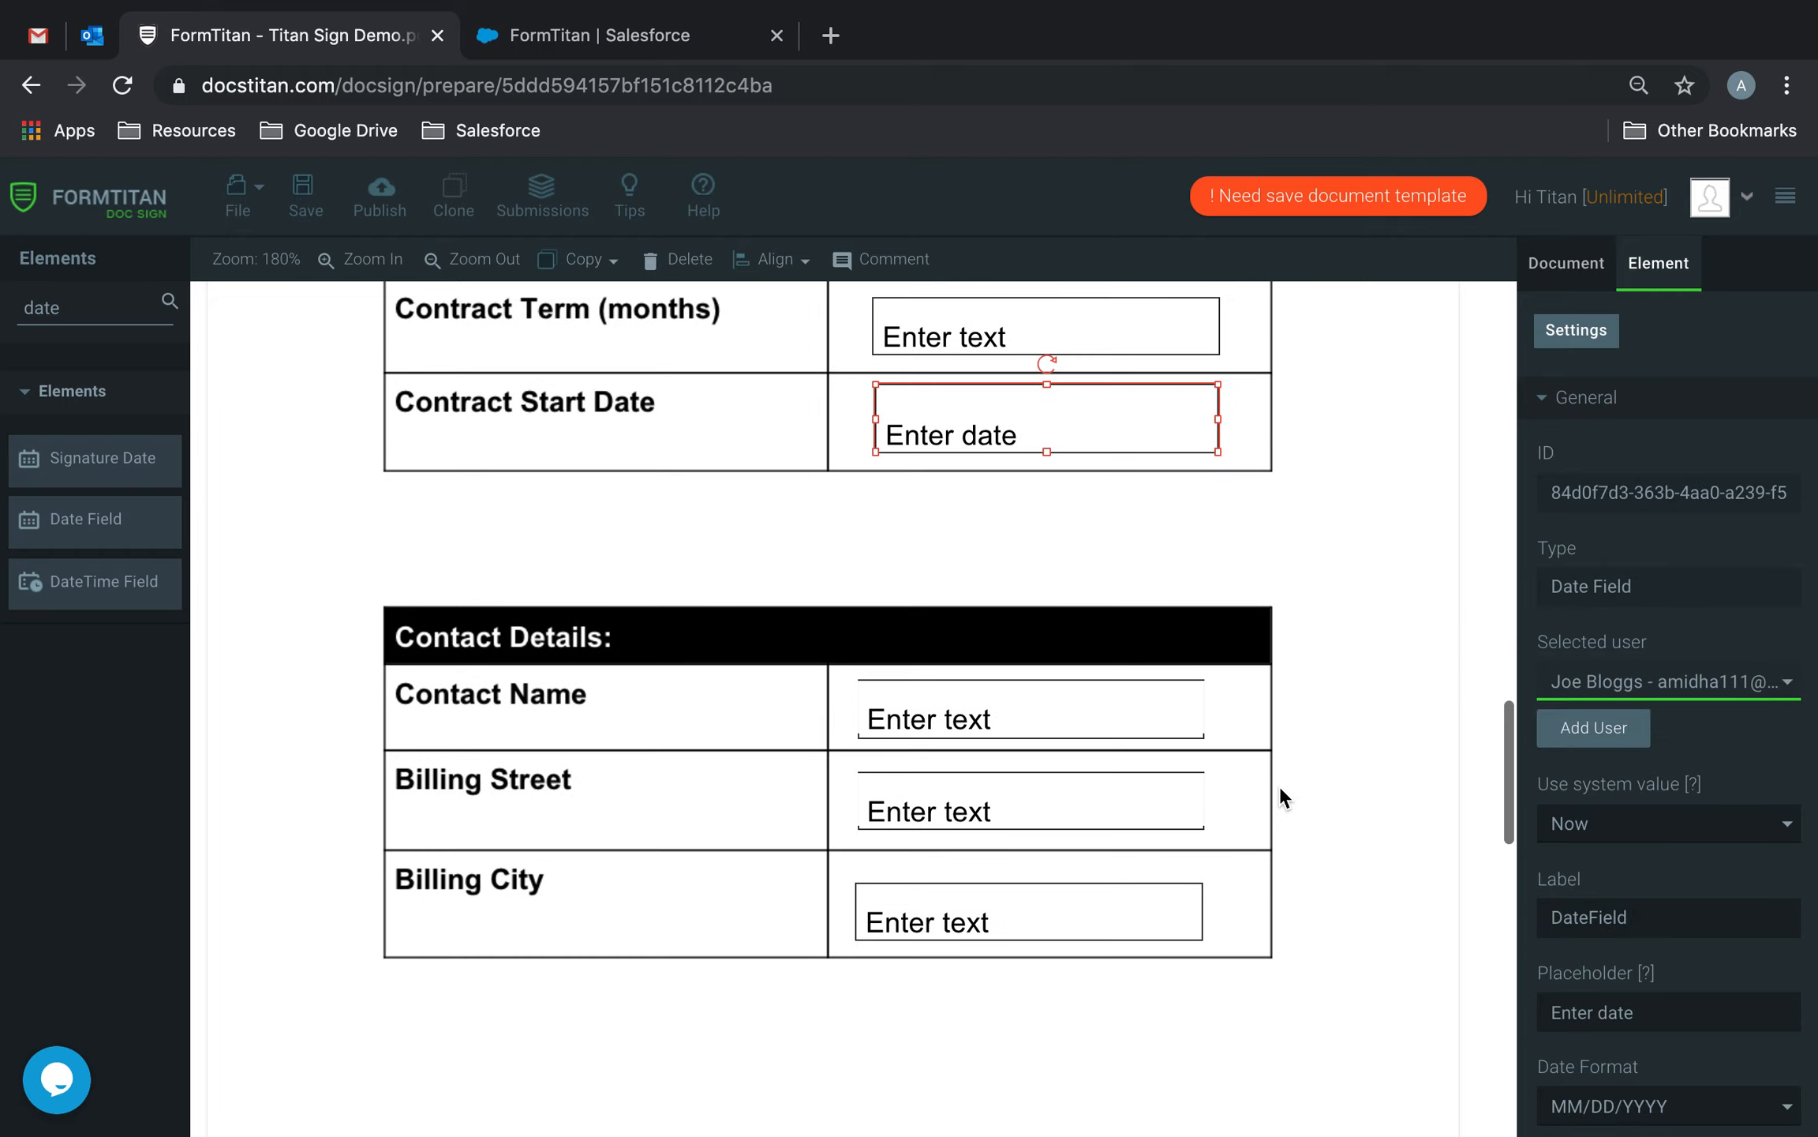
pyautogui.click(1141, 708)
pyautogui.click(1663, 688)
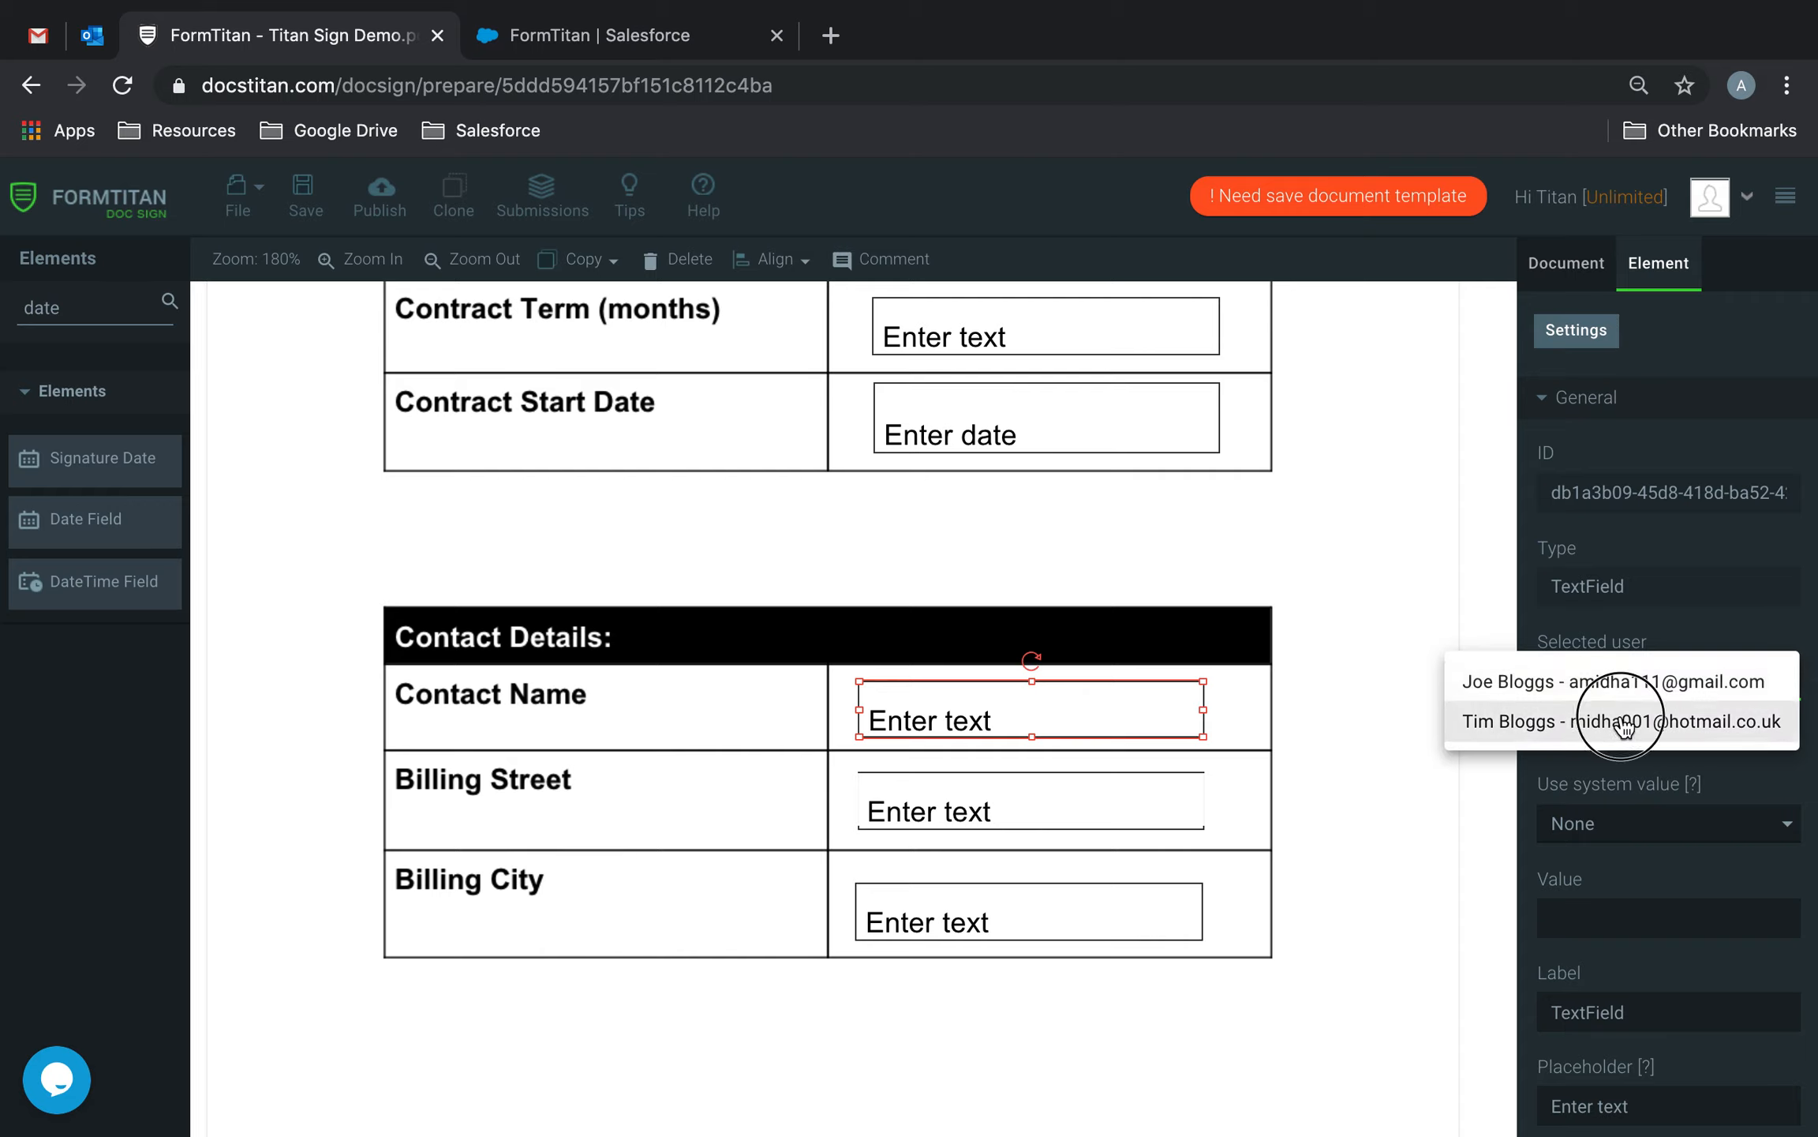
pyautogui.click(1539, 715)
pyautogui.click(1121, 811)
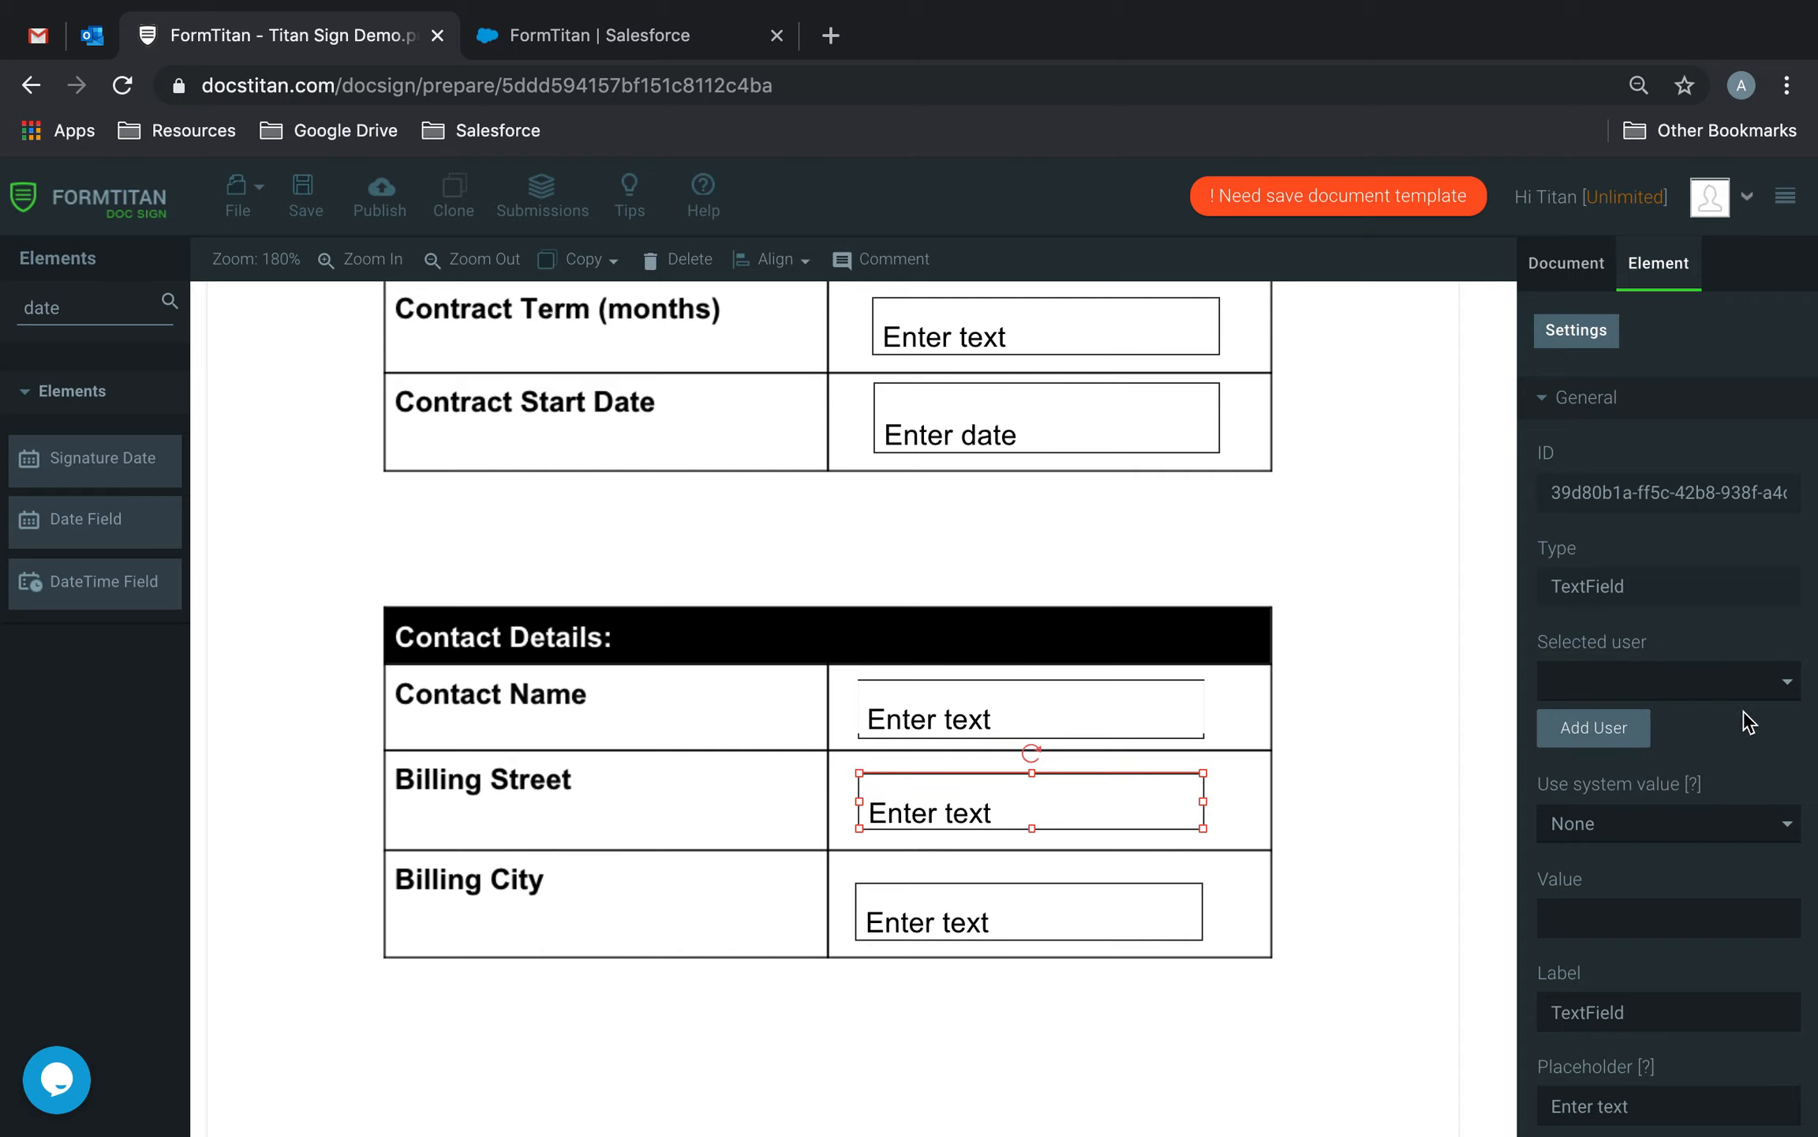
pyautogui.click(1744, 683)
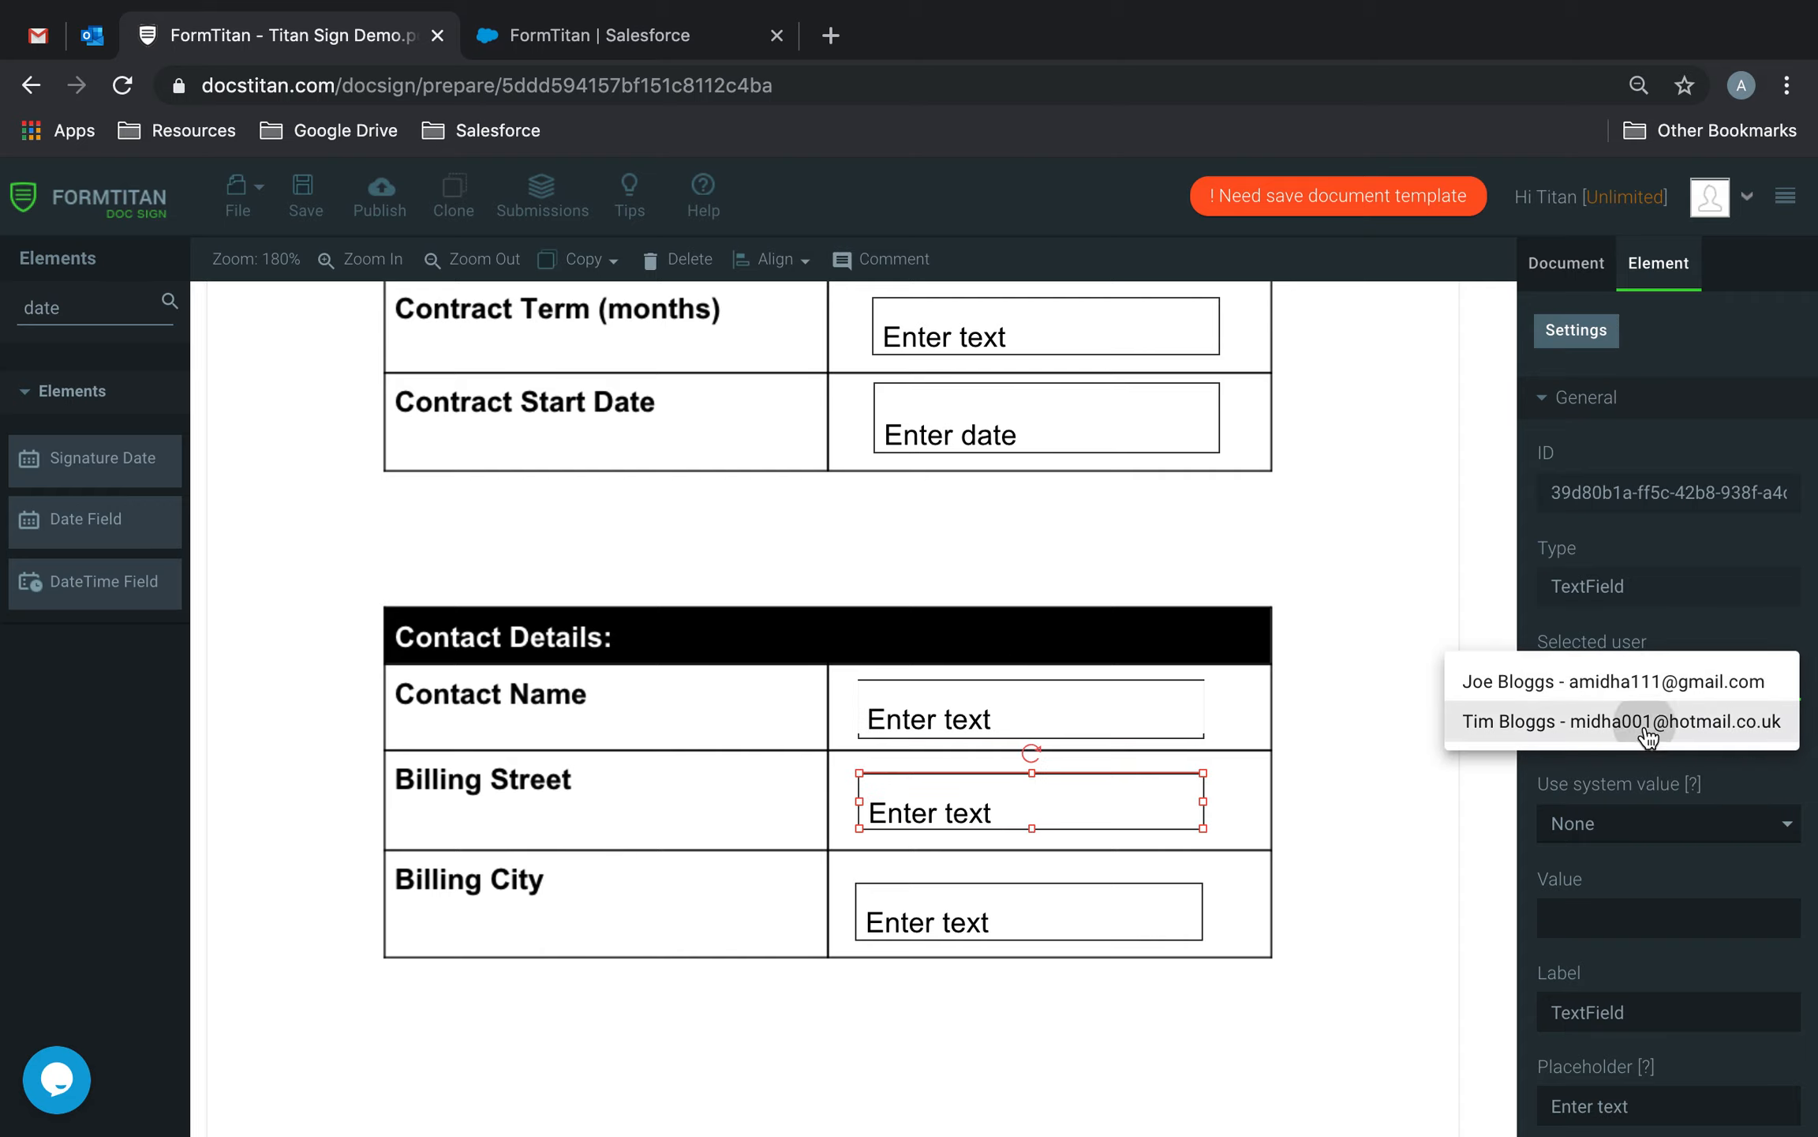
pyautogui.click(1648, 721)
pyautogui.scroll(-4, 1302, 895)
pyautogui.click(1119, 600)
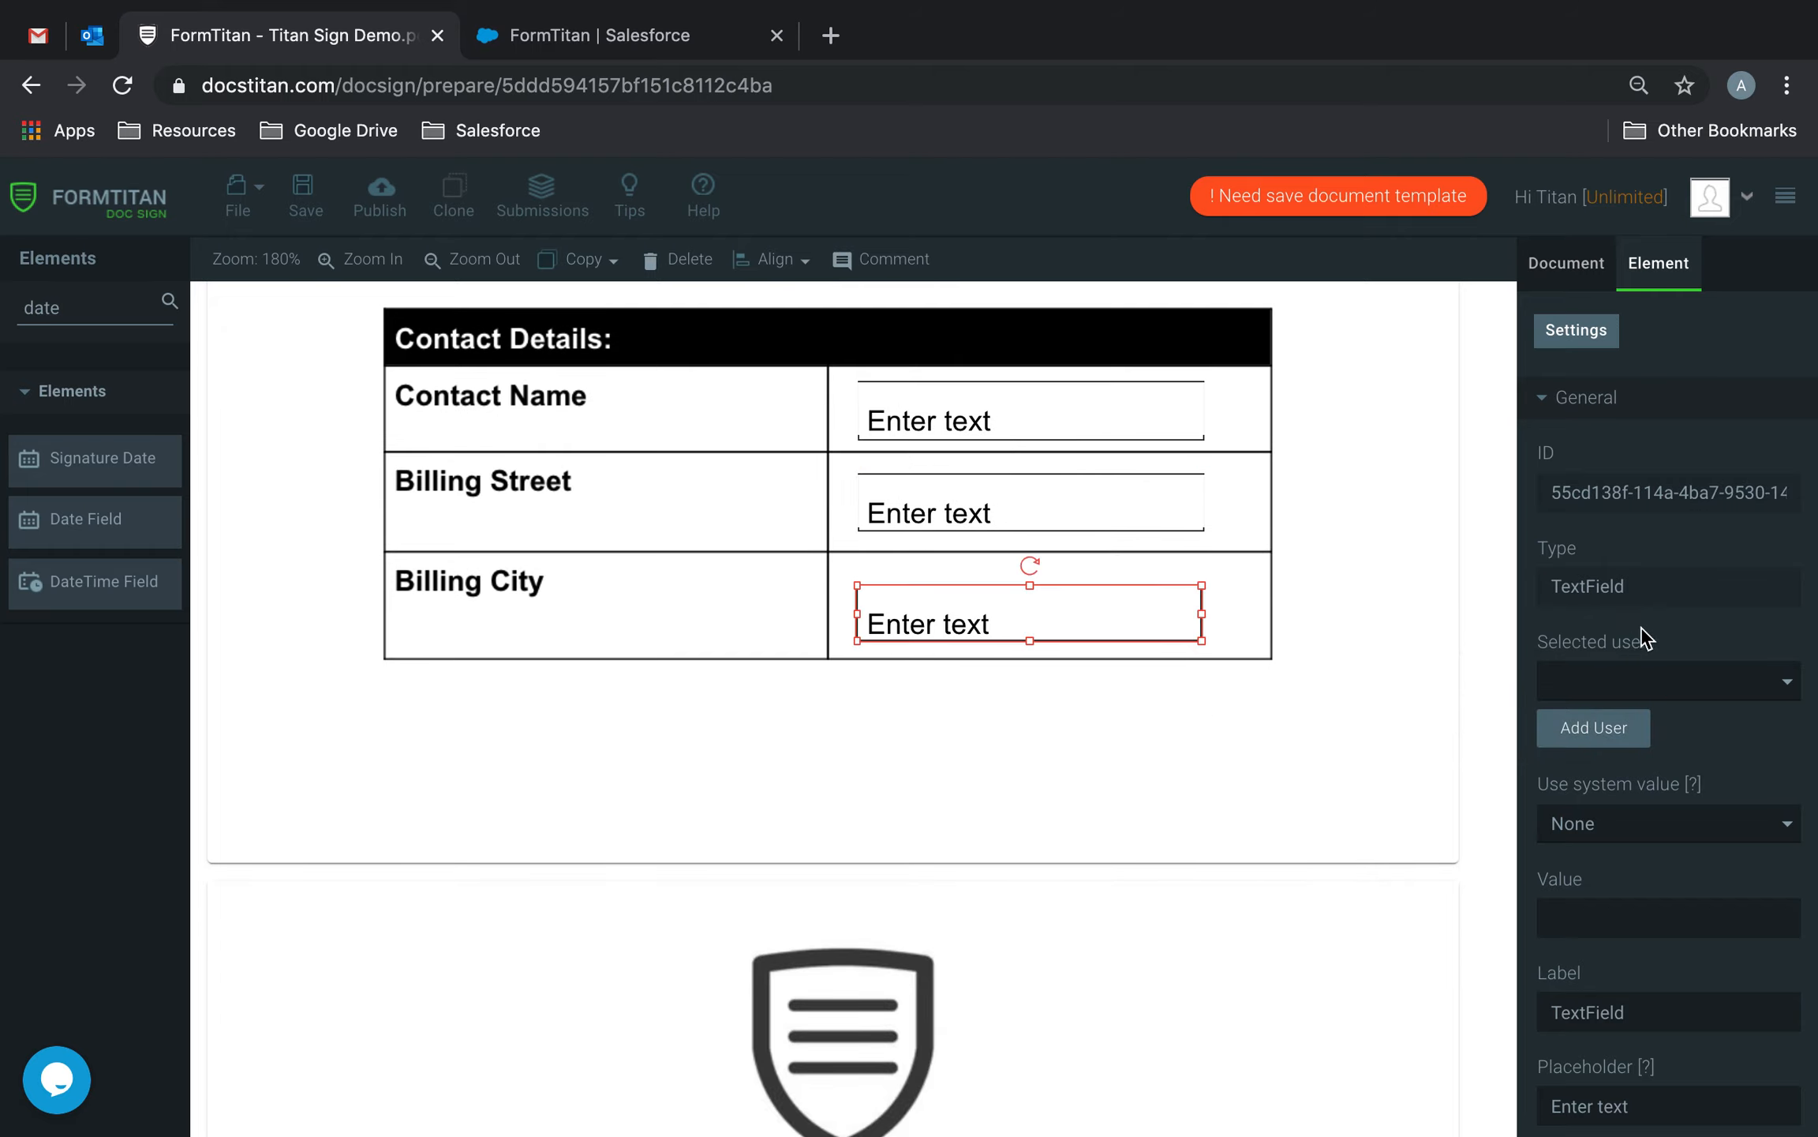
pyautogui.click(1673, 681)
pyautogui.click(1644, 726)
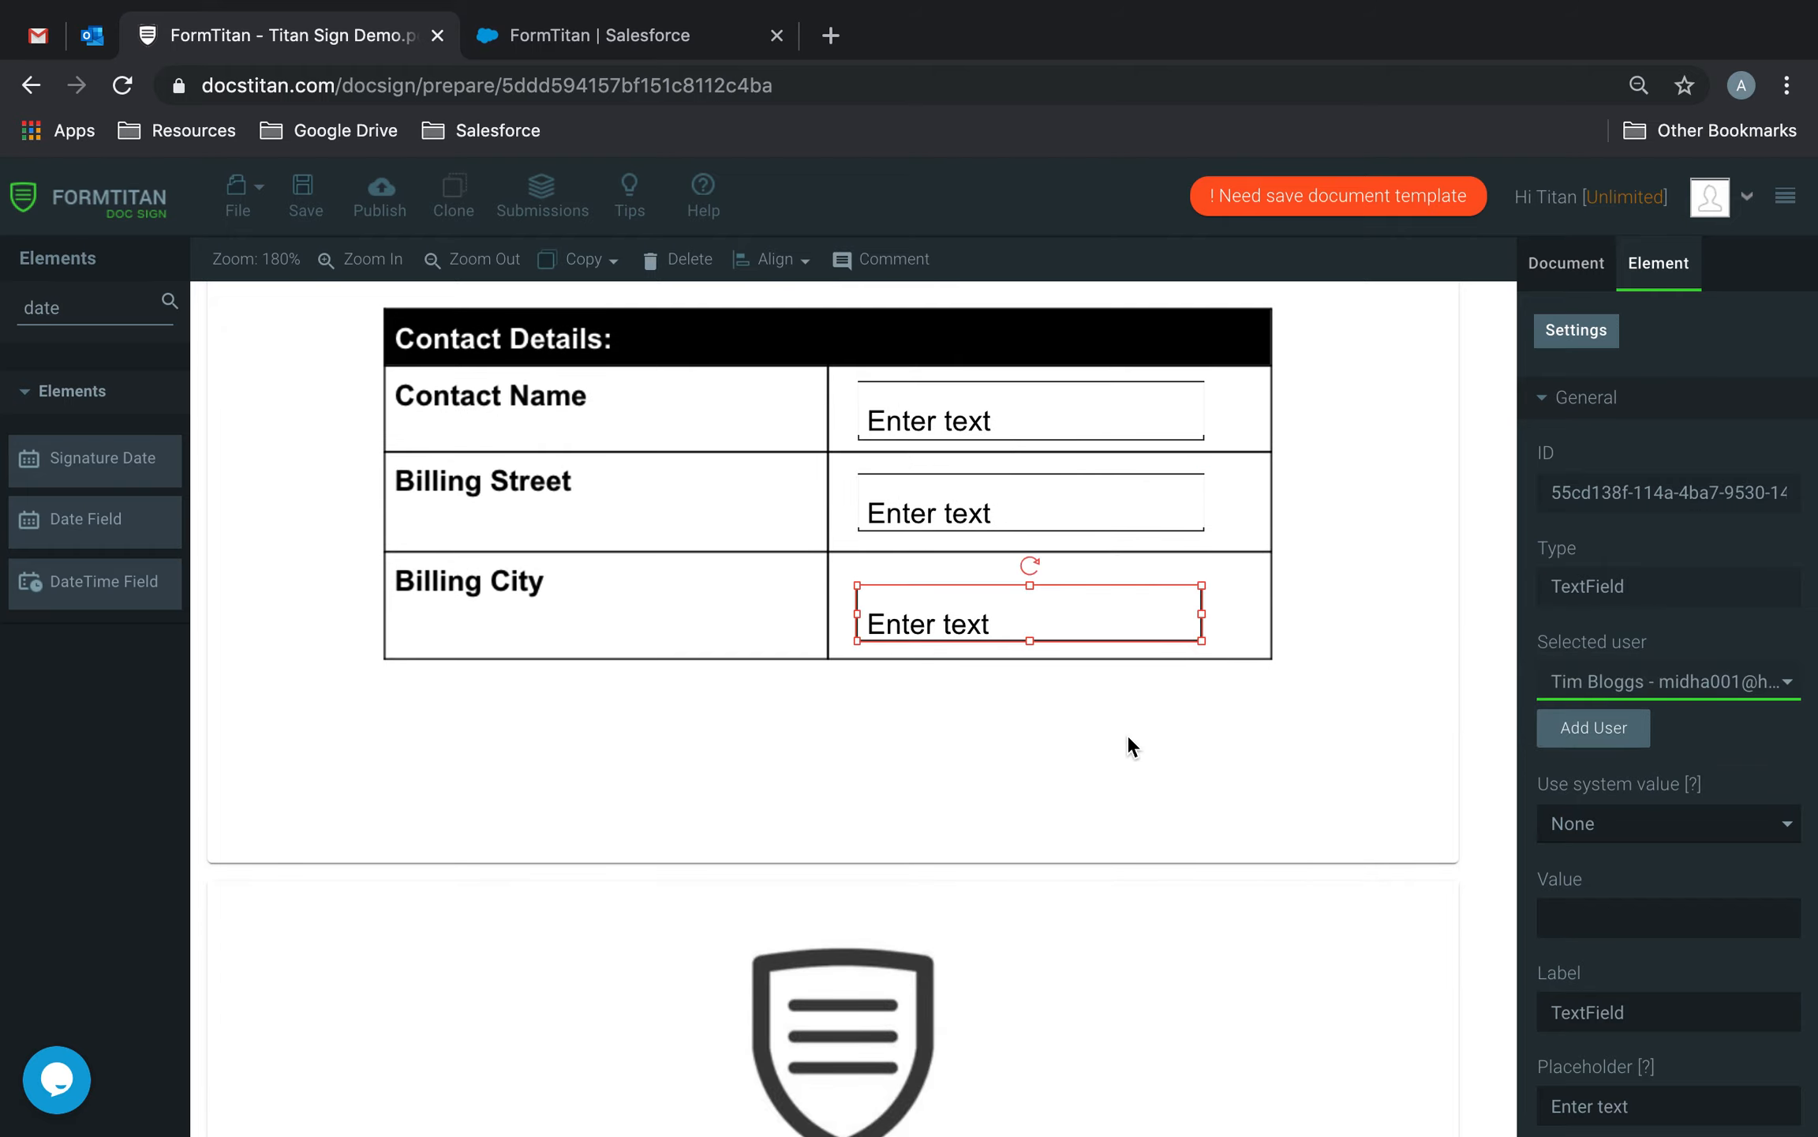
# Assign the Postcode, State and Country fields to the second signer.
pyautogui.scroll(-5, 1126, 735)
pyautogui.click(1083, 692)
pyautogui.click(1701, 689)
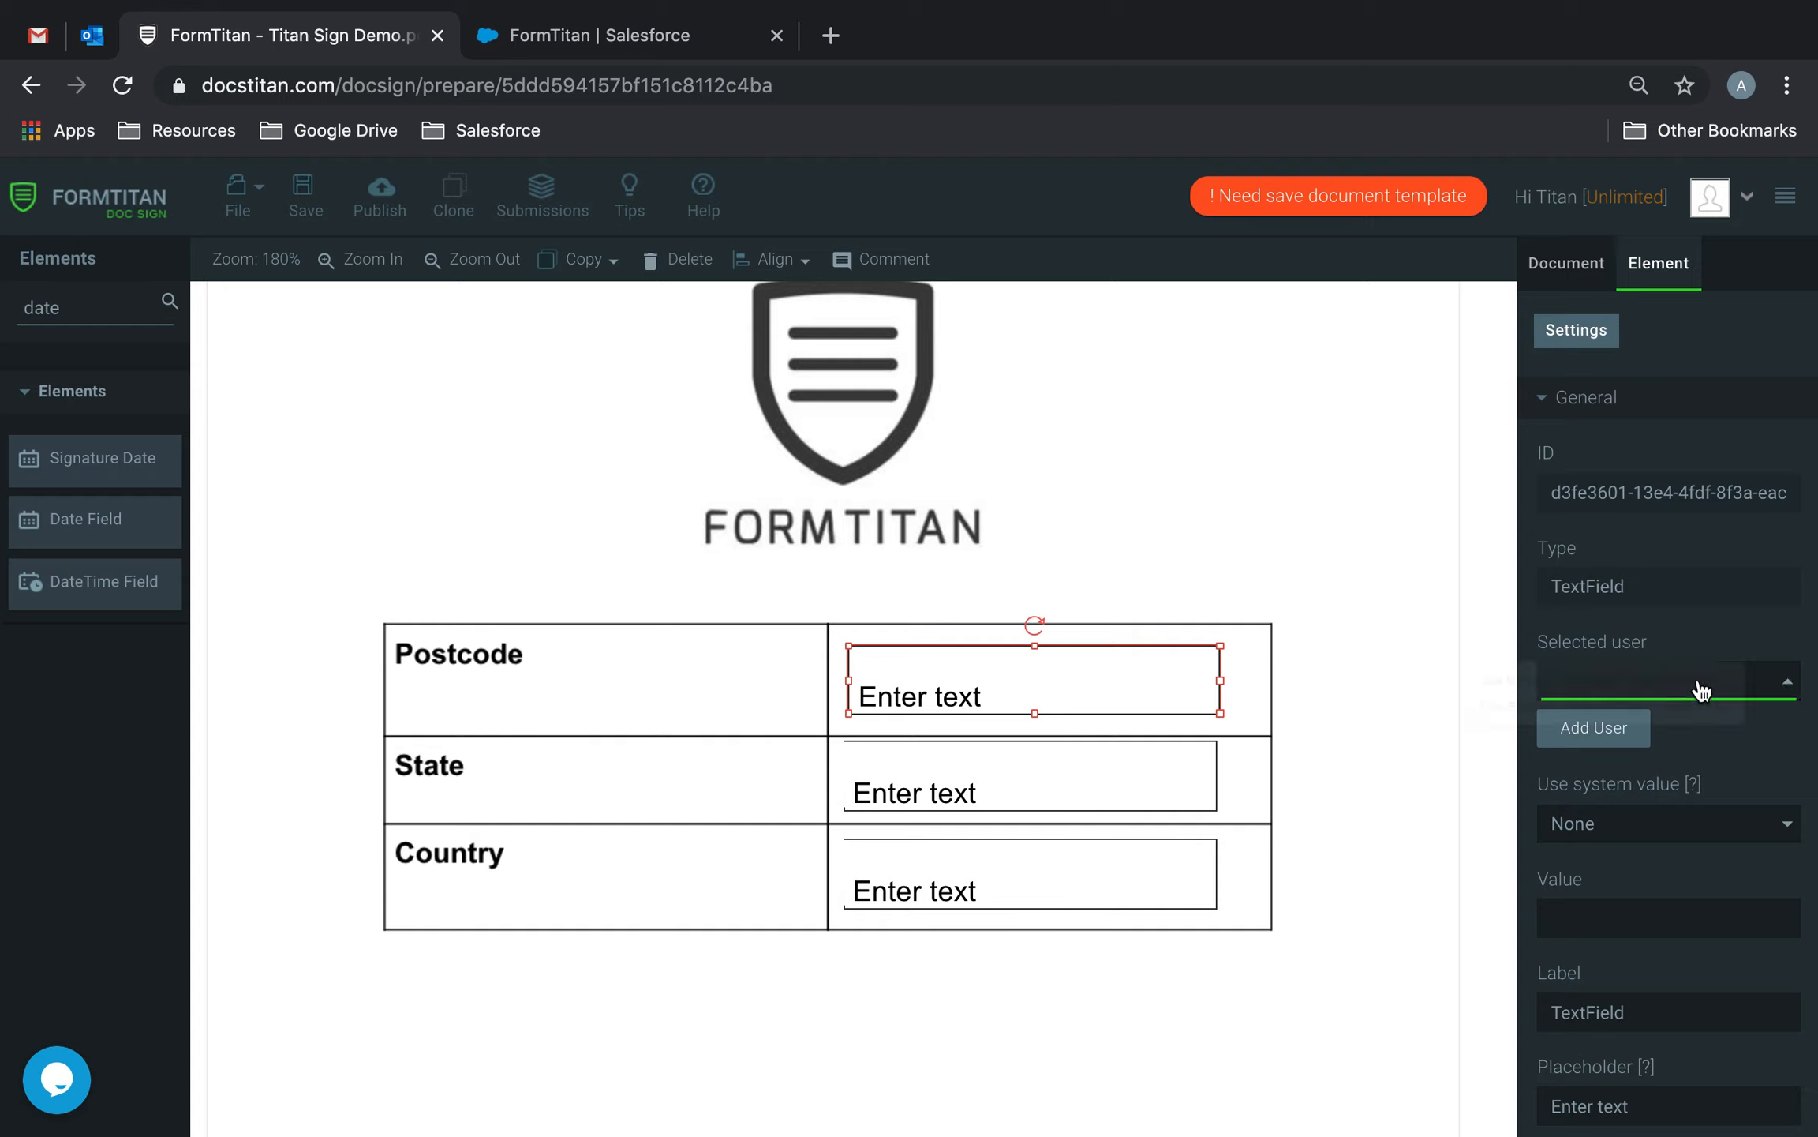
pyautogui.click(1644, 720)
pyautogui.click(1089, 760)
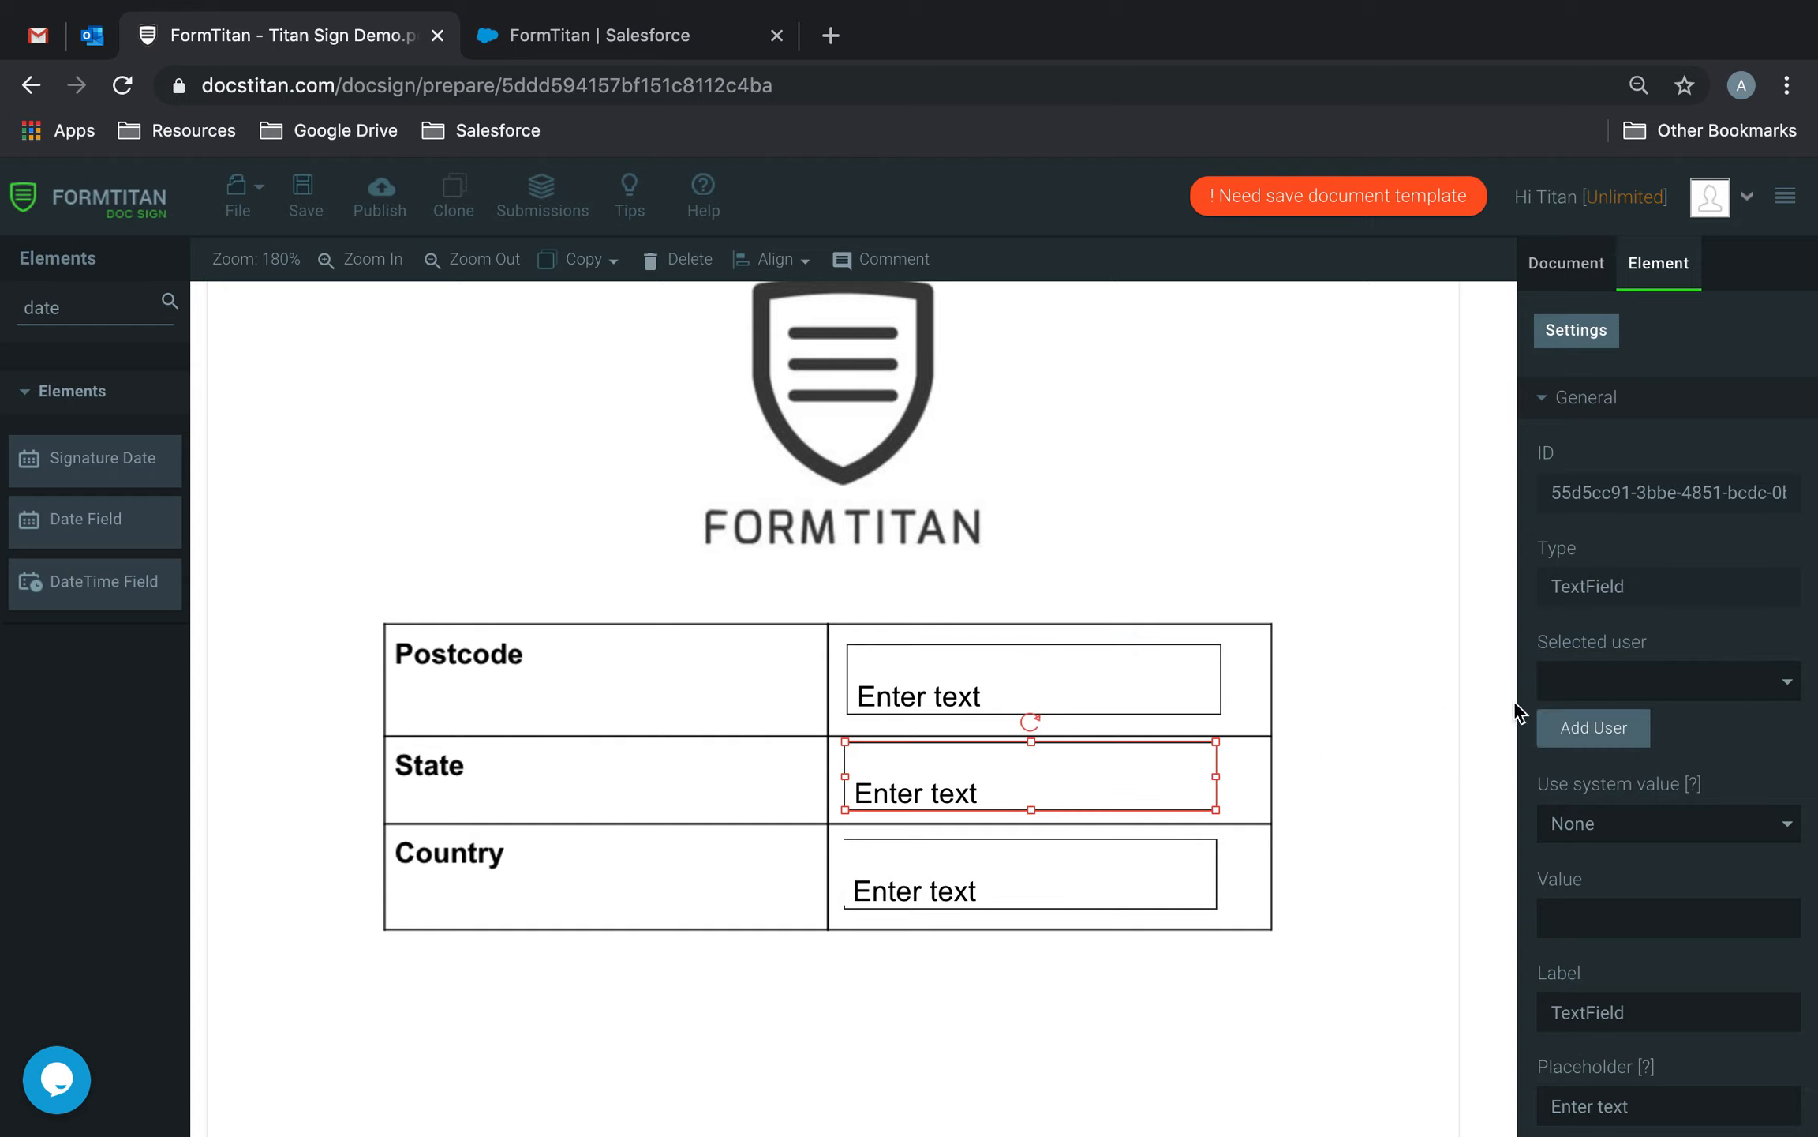
pyautogui.click(1736, 677)
pyautogui.click(1606, 722)
pyautogui.click(1087, 877)
pyautogui.click(1703, 696)
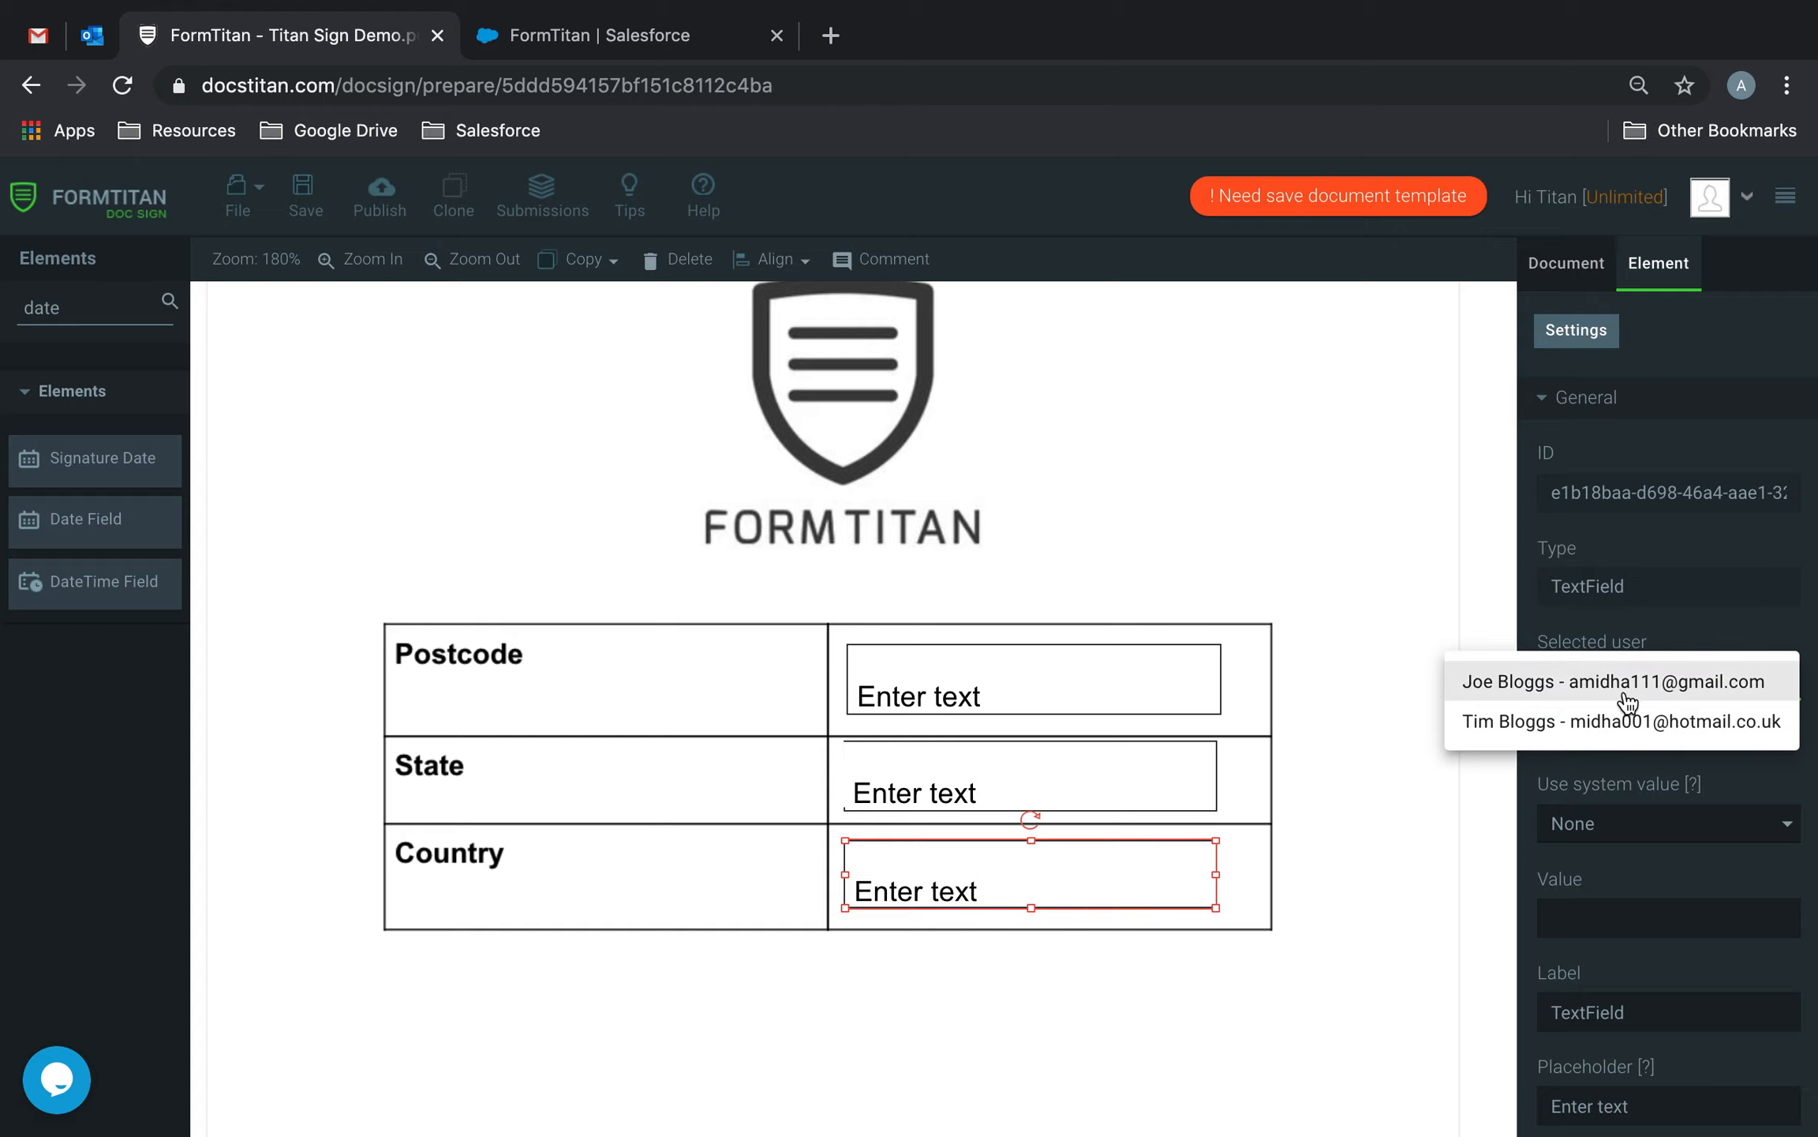
pyautogui.click(1515, 723)
# Give the left signature box to the first signer and the right one to the second signer.
pyautogui.scroll(-6, 1048, 834)
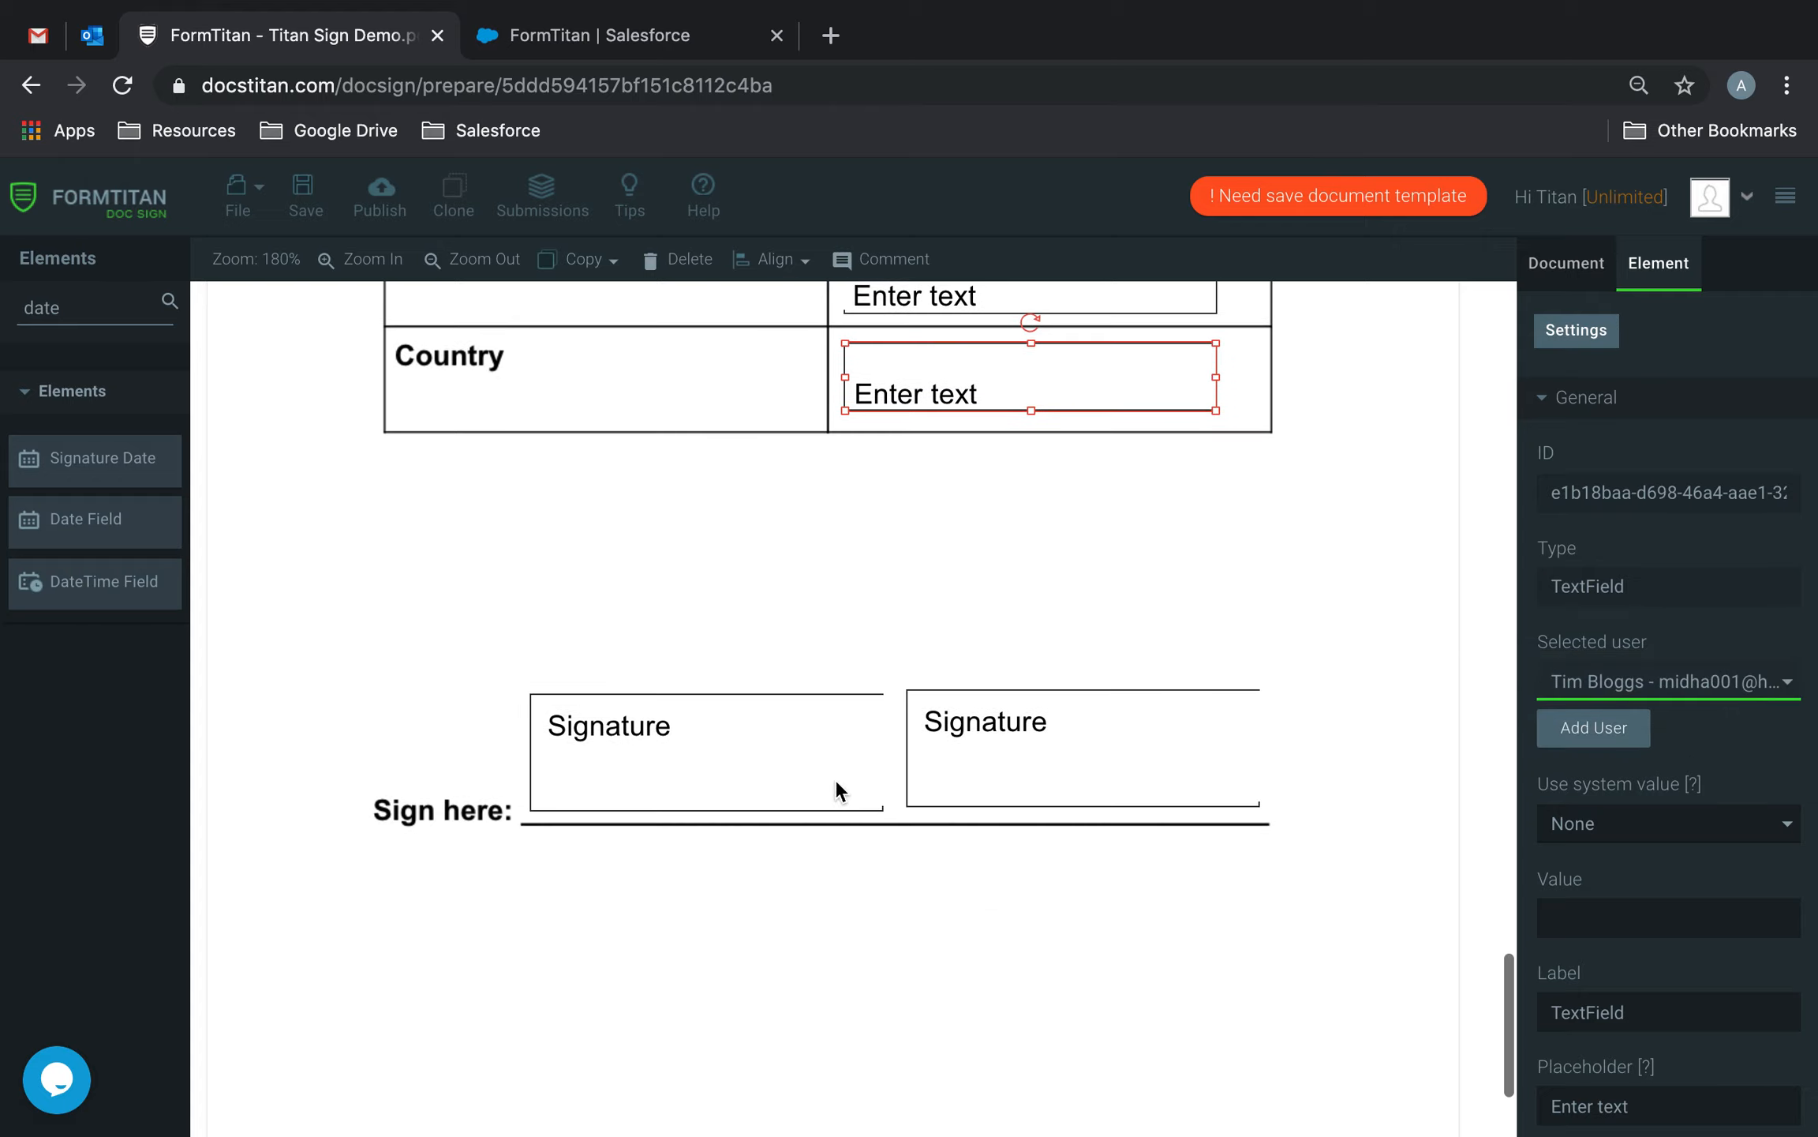
pyautogui.click(755, 763)
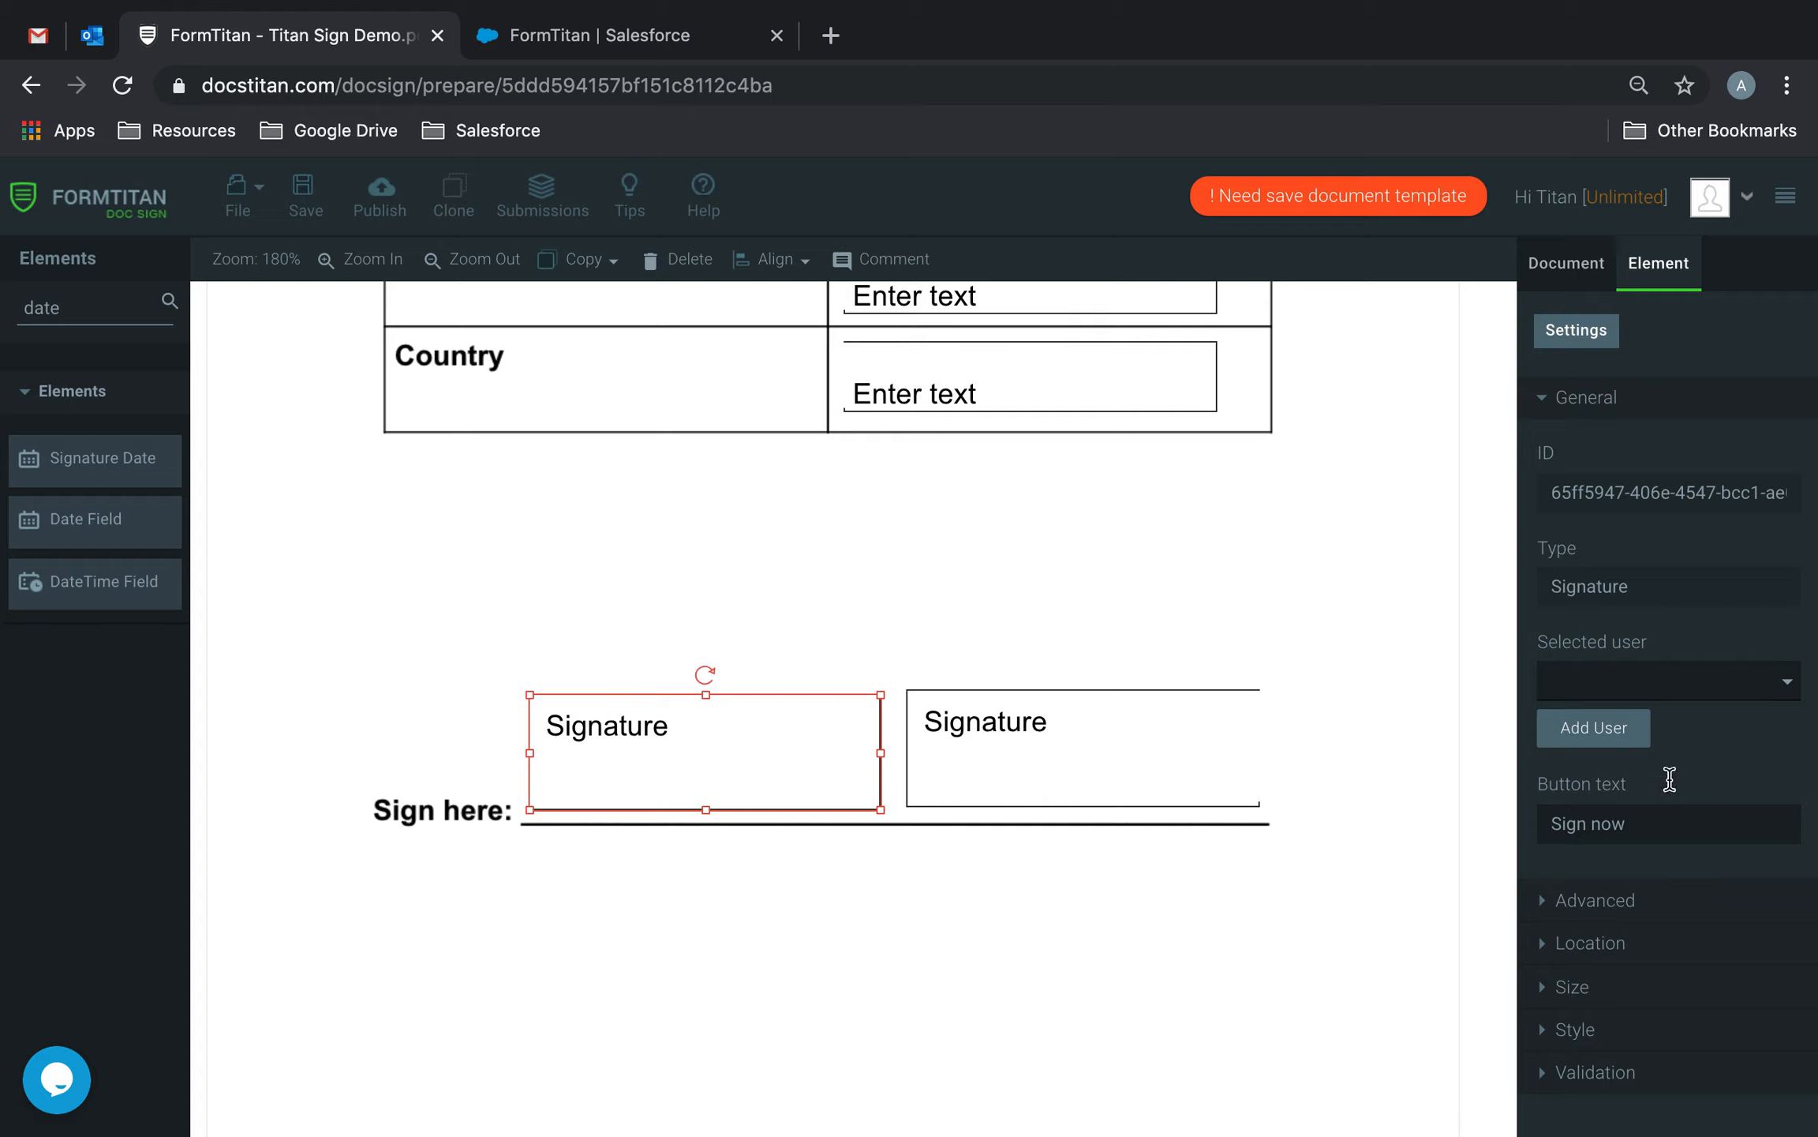
pyautogui.click(1774, 682)
pyautogui.click(1509, 685)
pyautogui.click(1120, 733)
pyautogui.click(1732, 681)
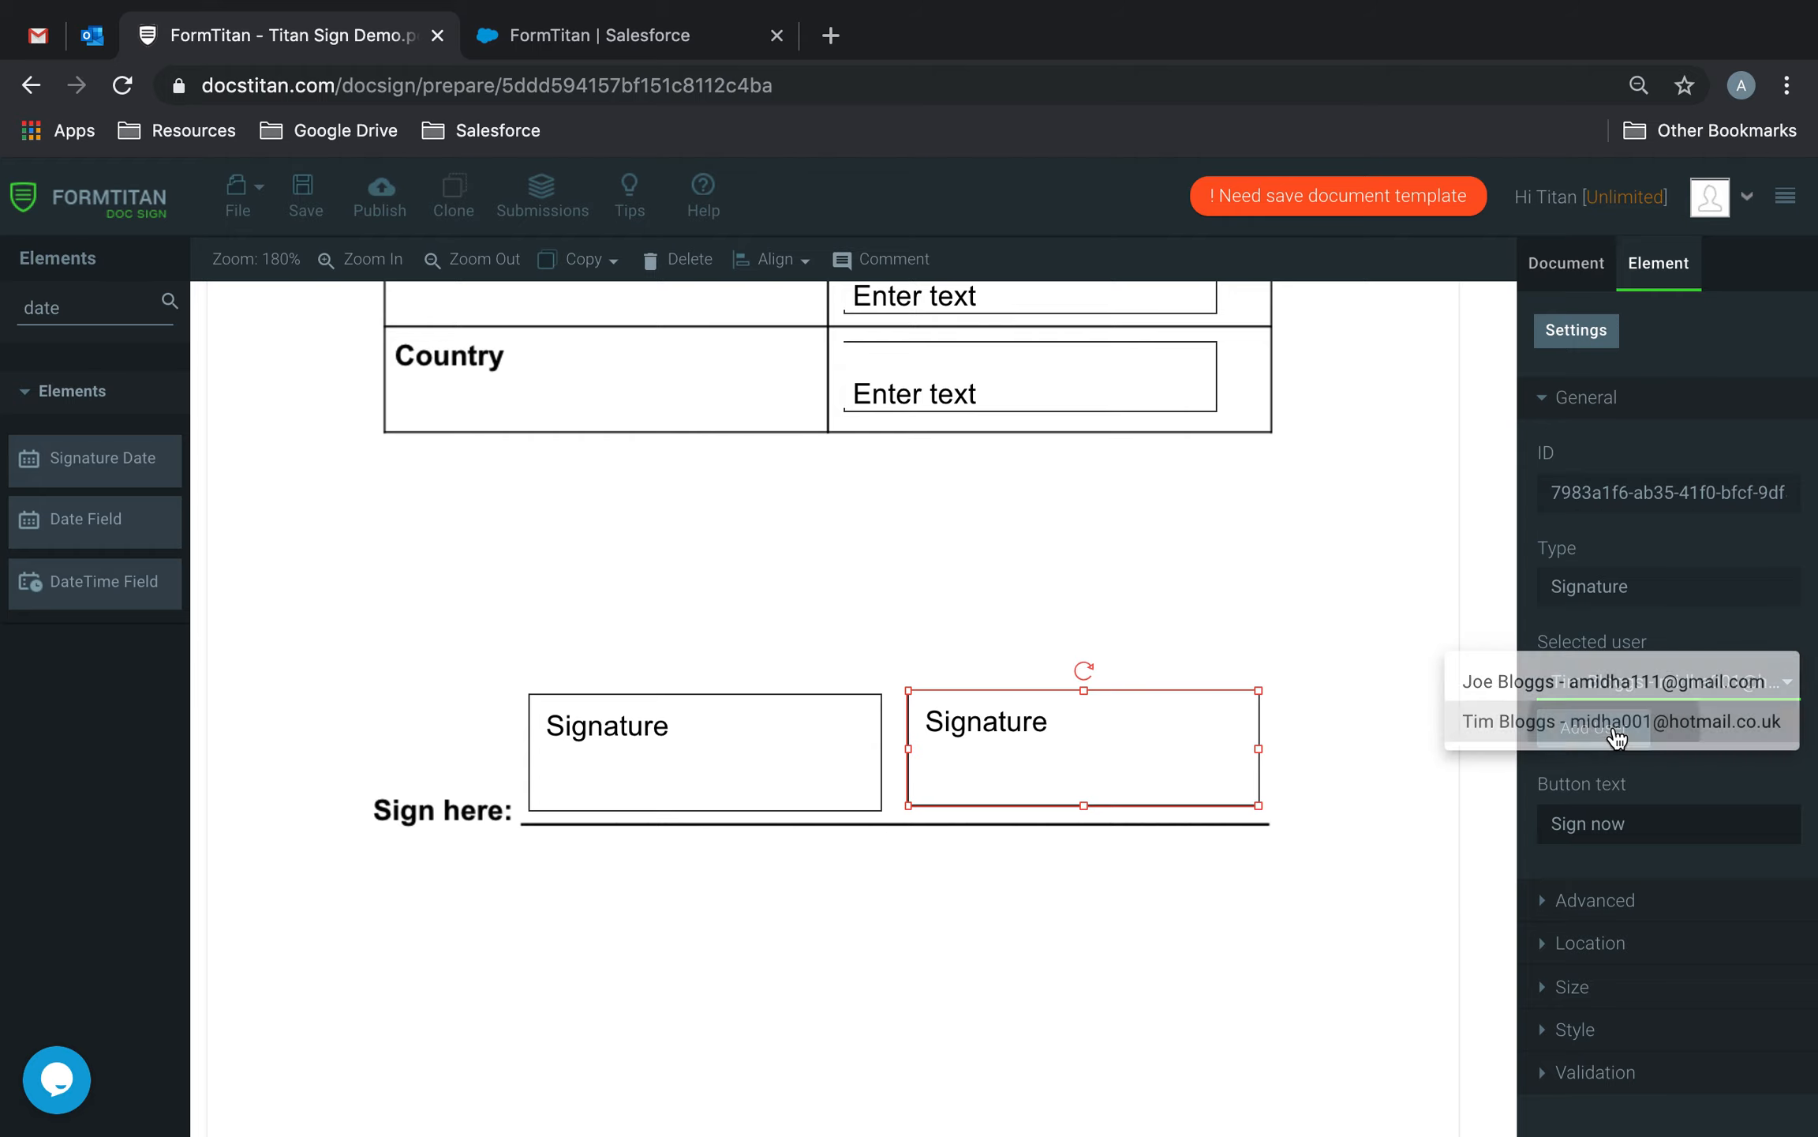
pyautogui.click(1616, 724)
pyautogui.scroll(5, 1020, 607)
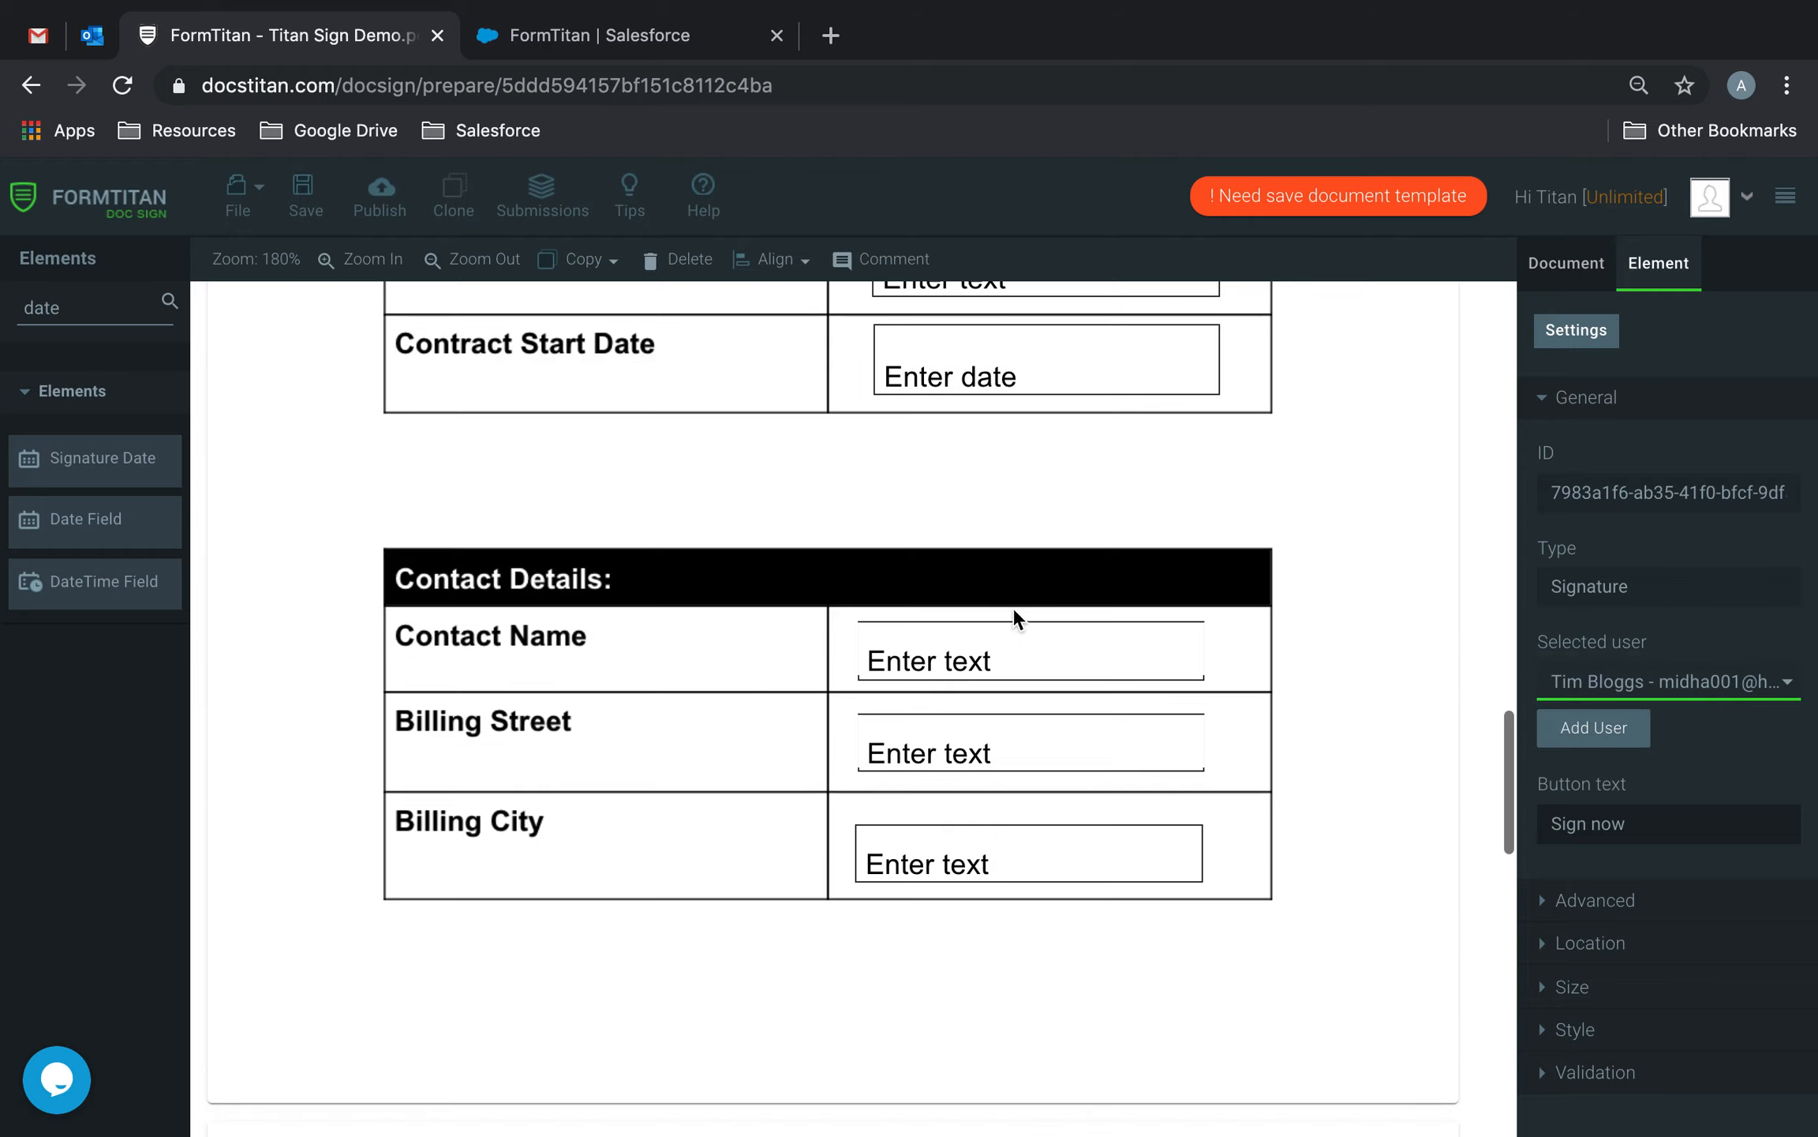
# Save the template, then publish and send it to both signers, confirming the sent notice.
pyautogui.click(305, 187)
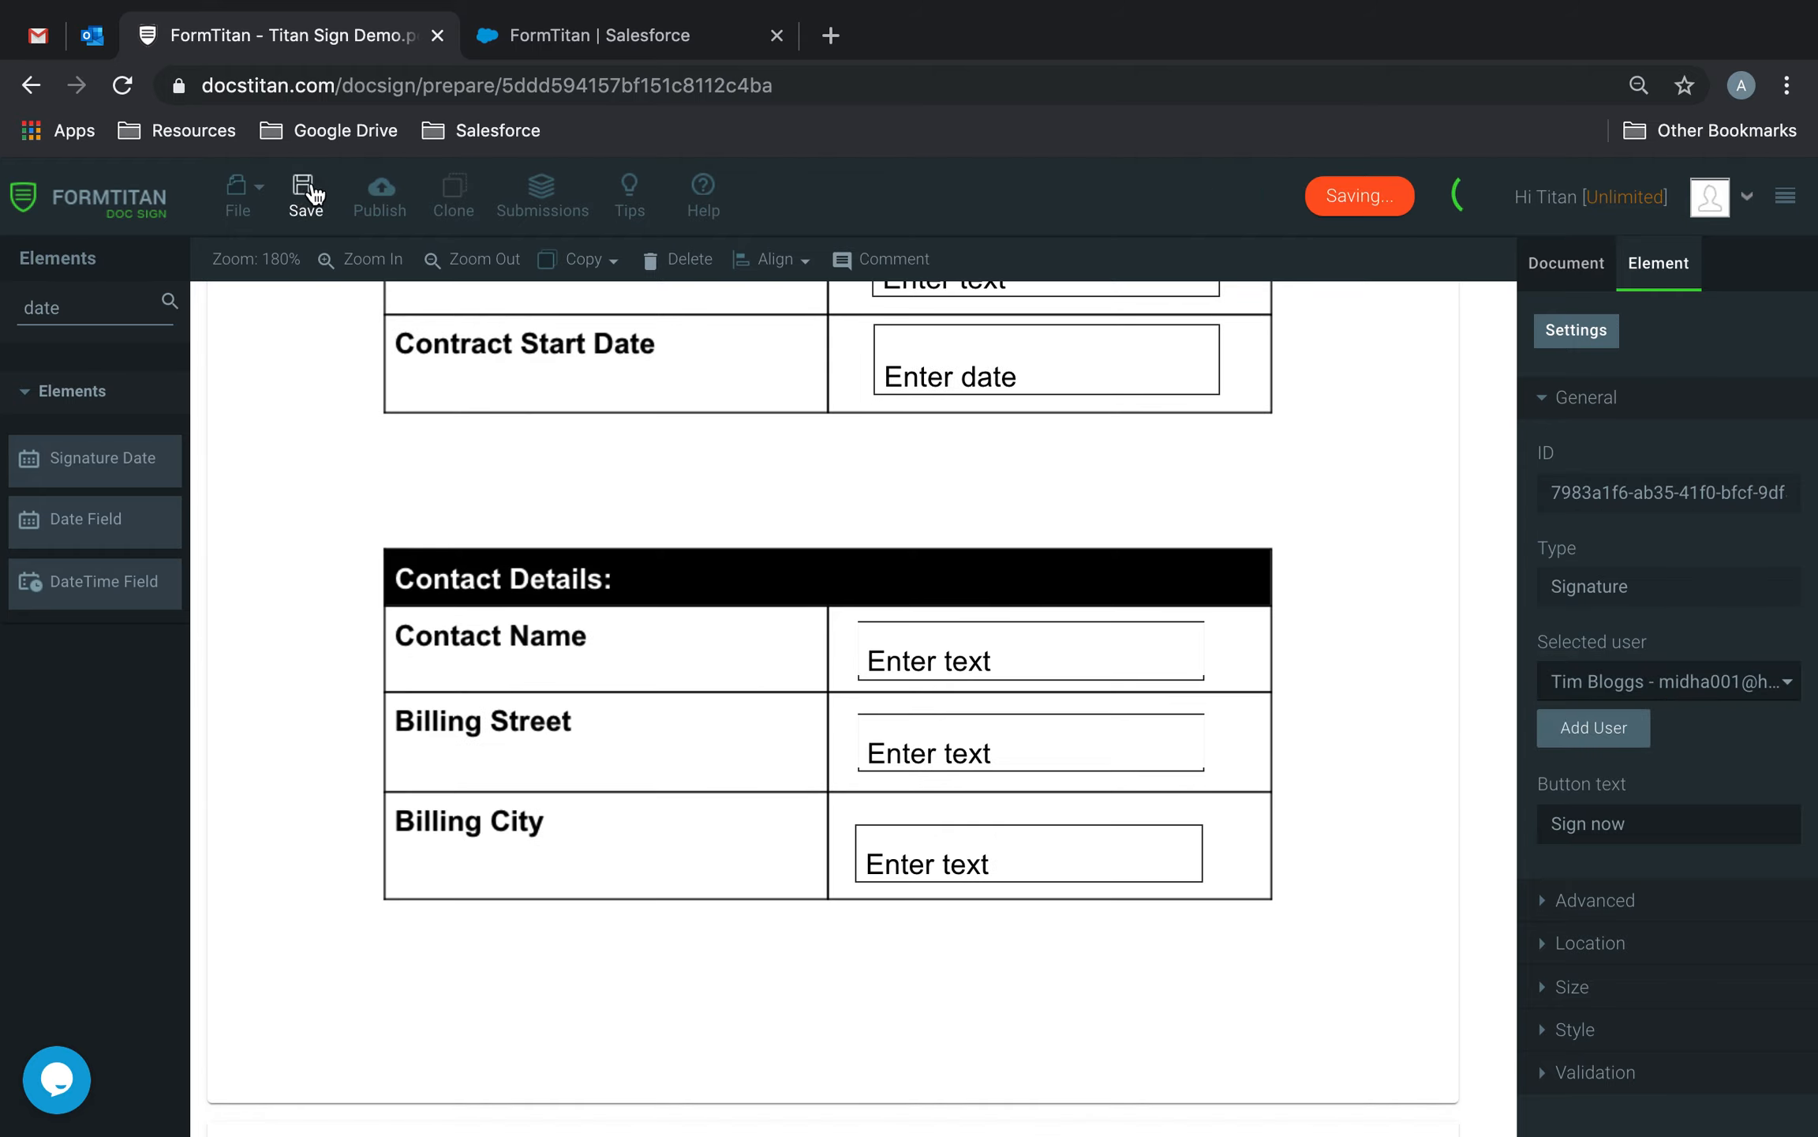
pyautogui.click(1589, 267)
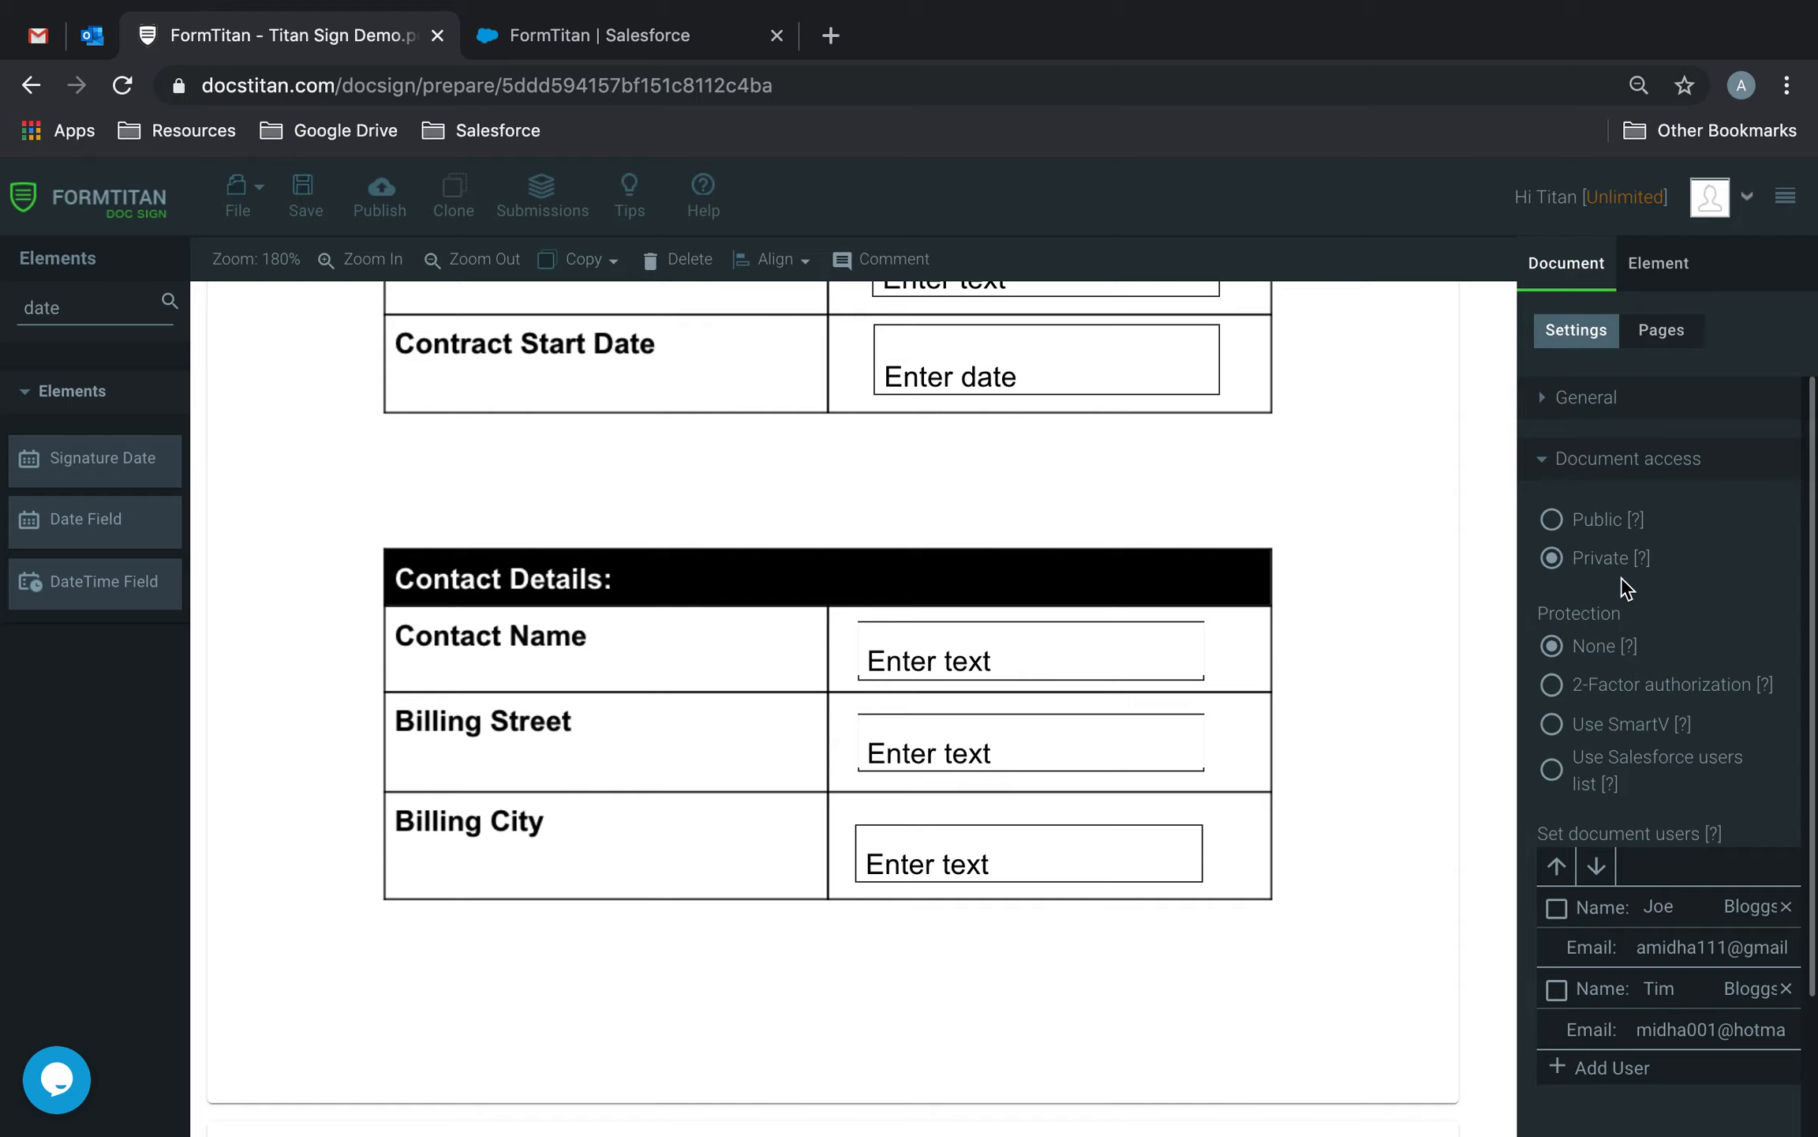
pyautogui.scroll(-2, 1654, 941)
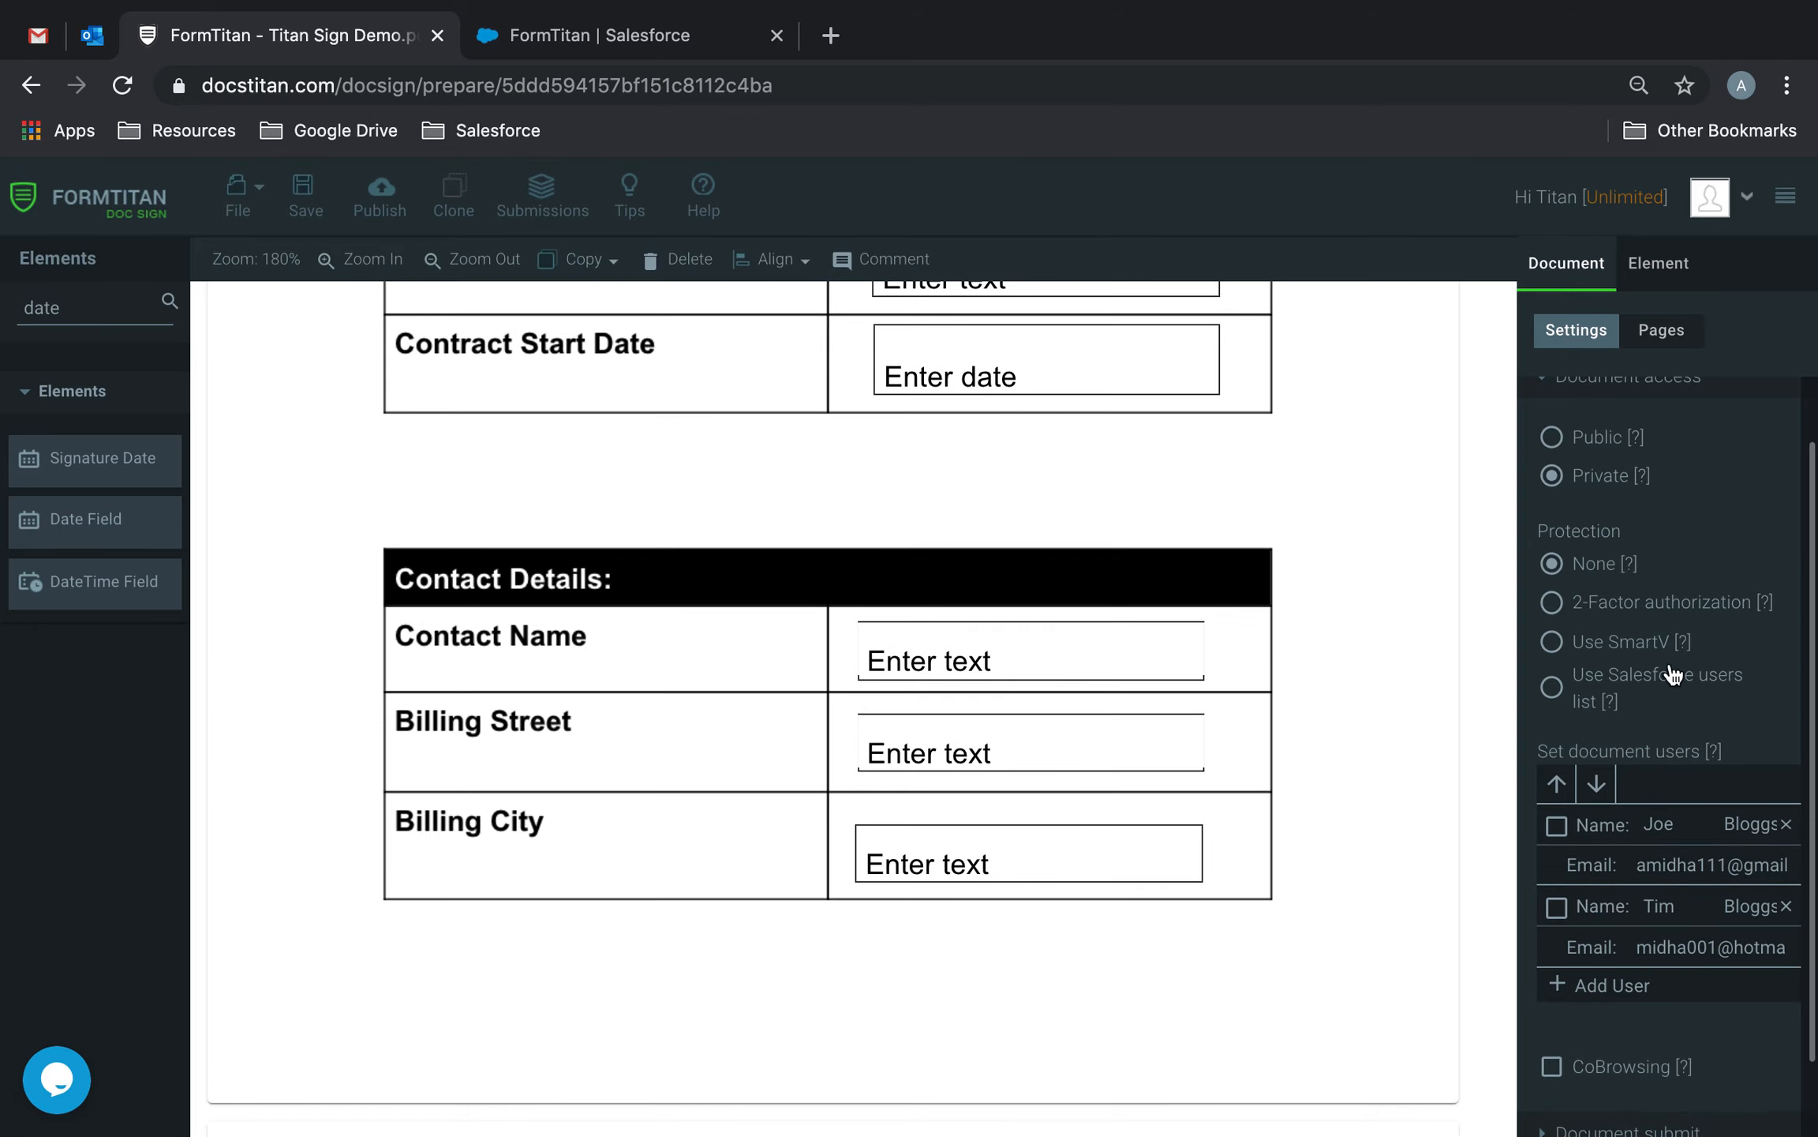
pyautogui.scroll(2, 1669, 678)
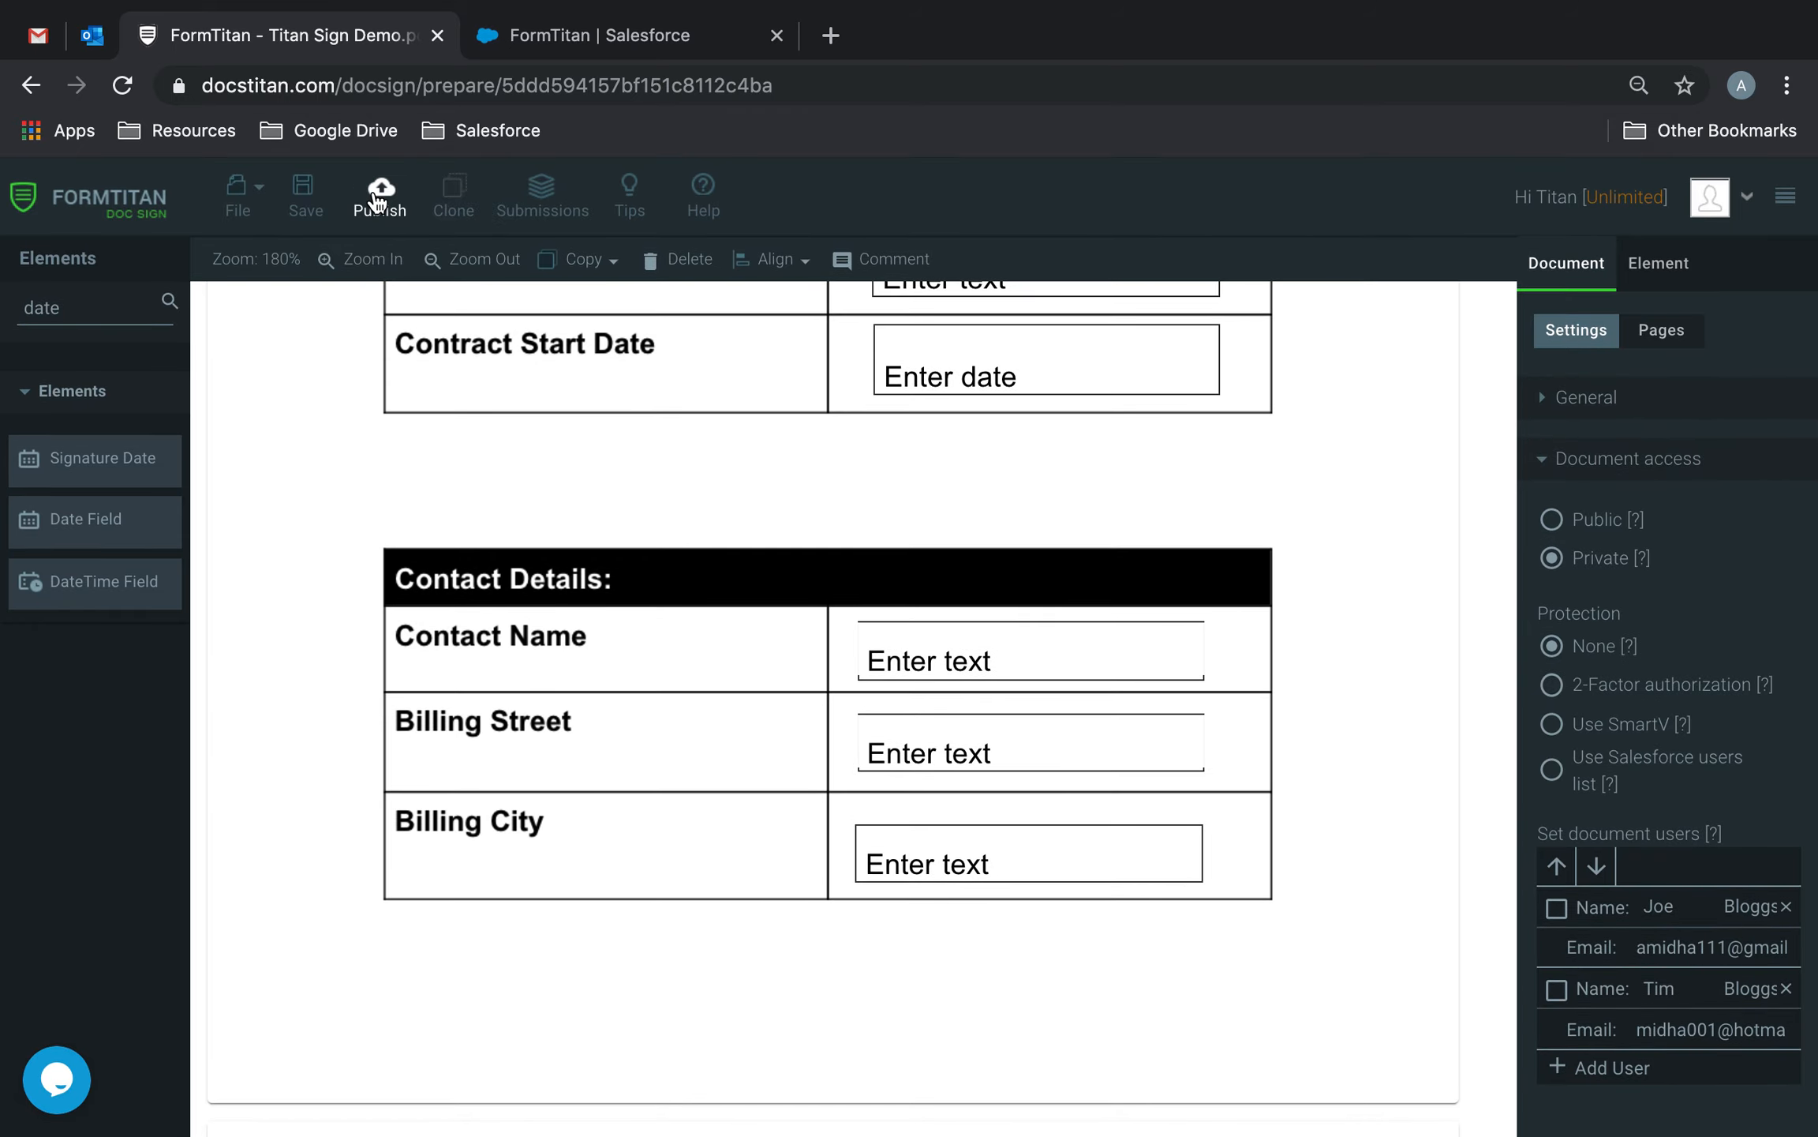
pyautogui.click(379, 197)
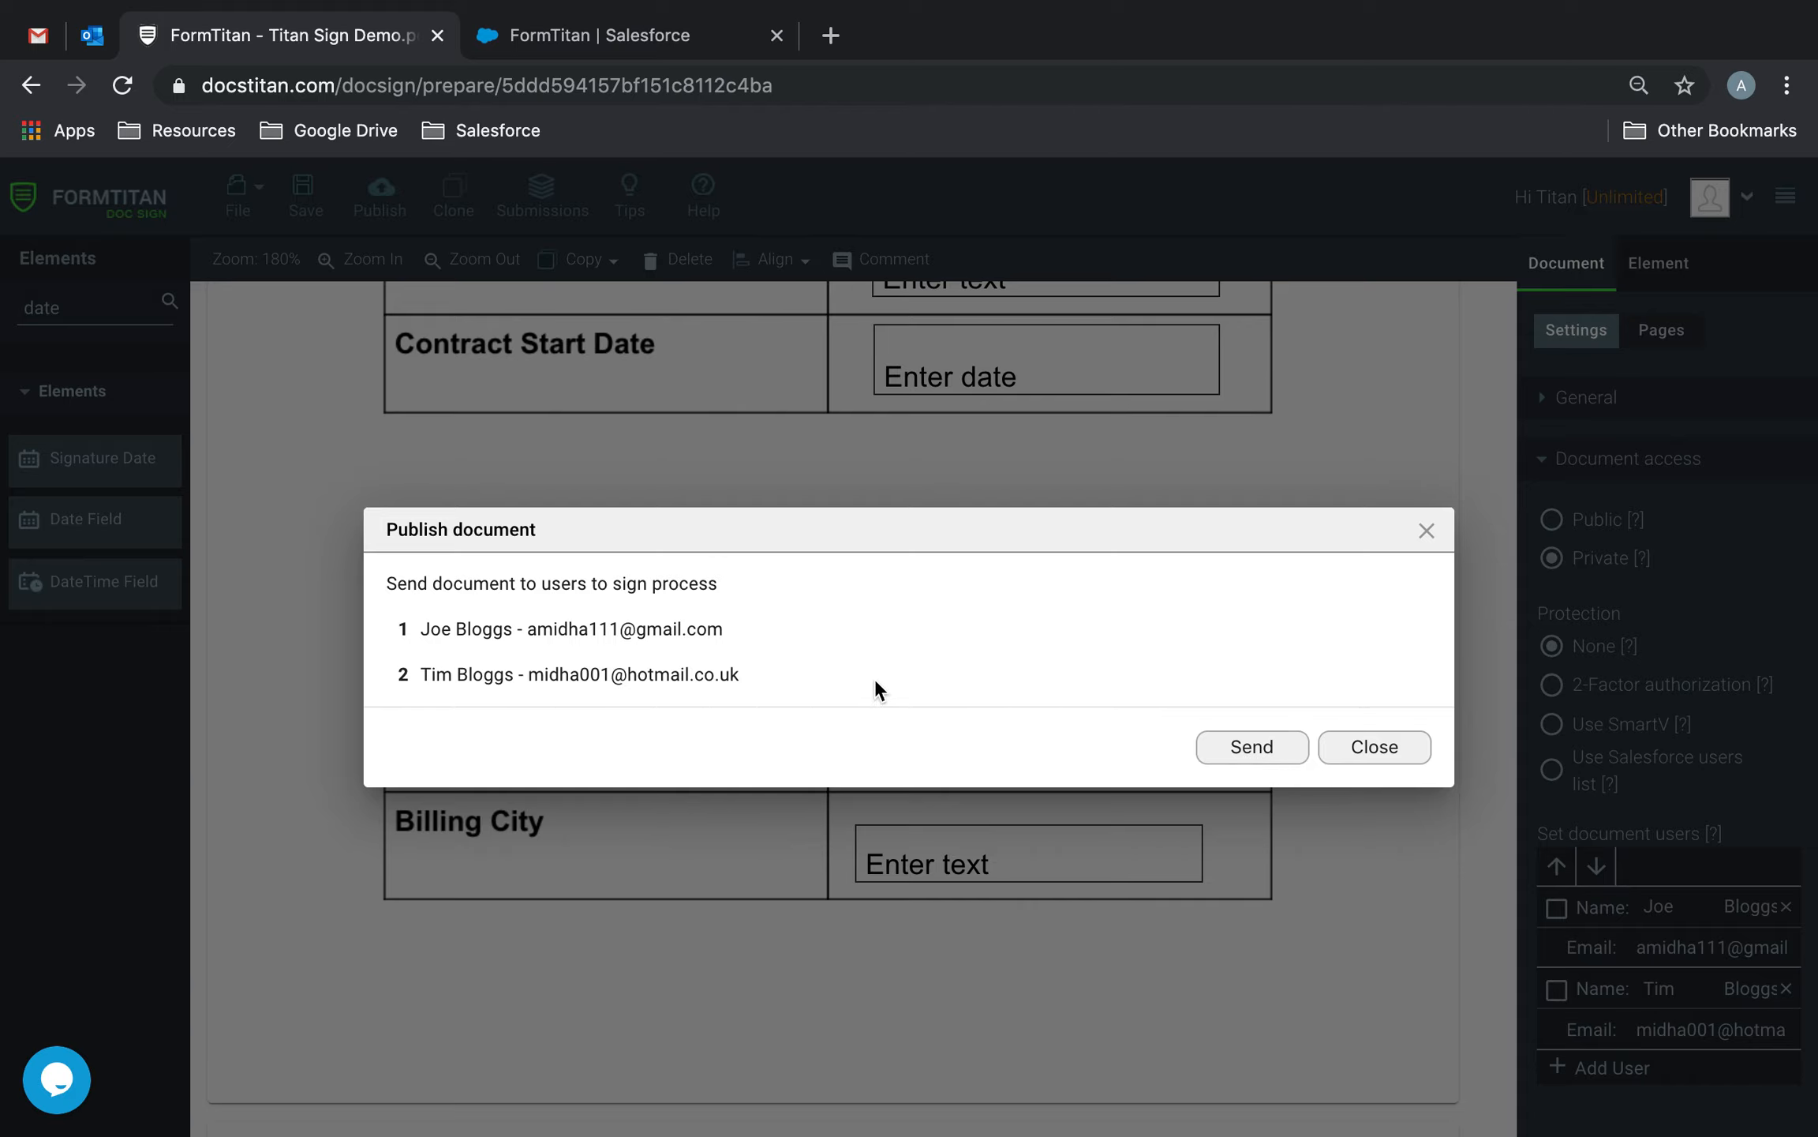
pyautogui.click(1250, 738)
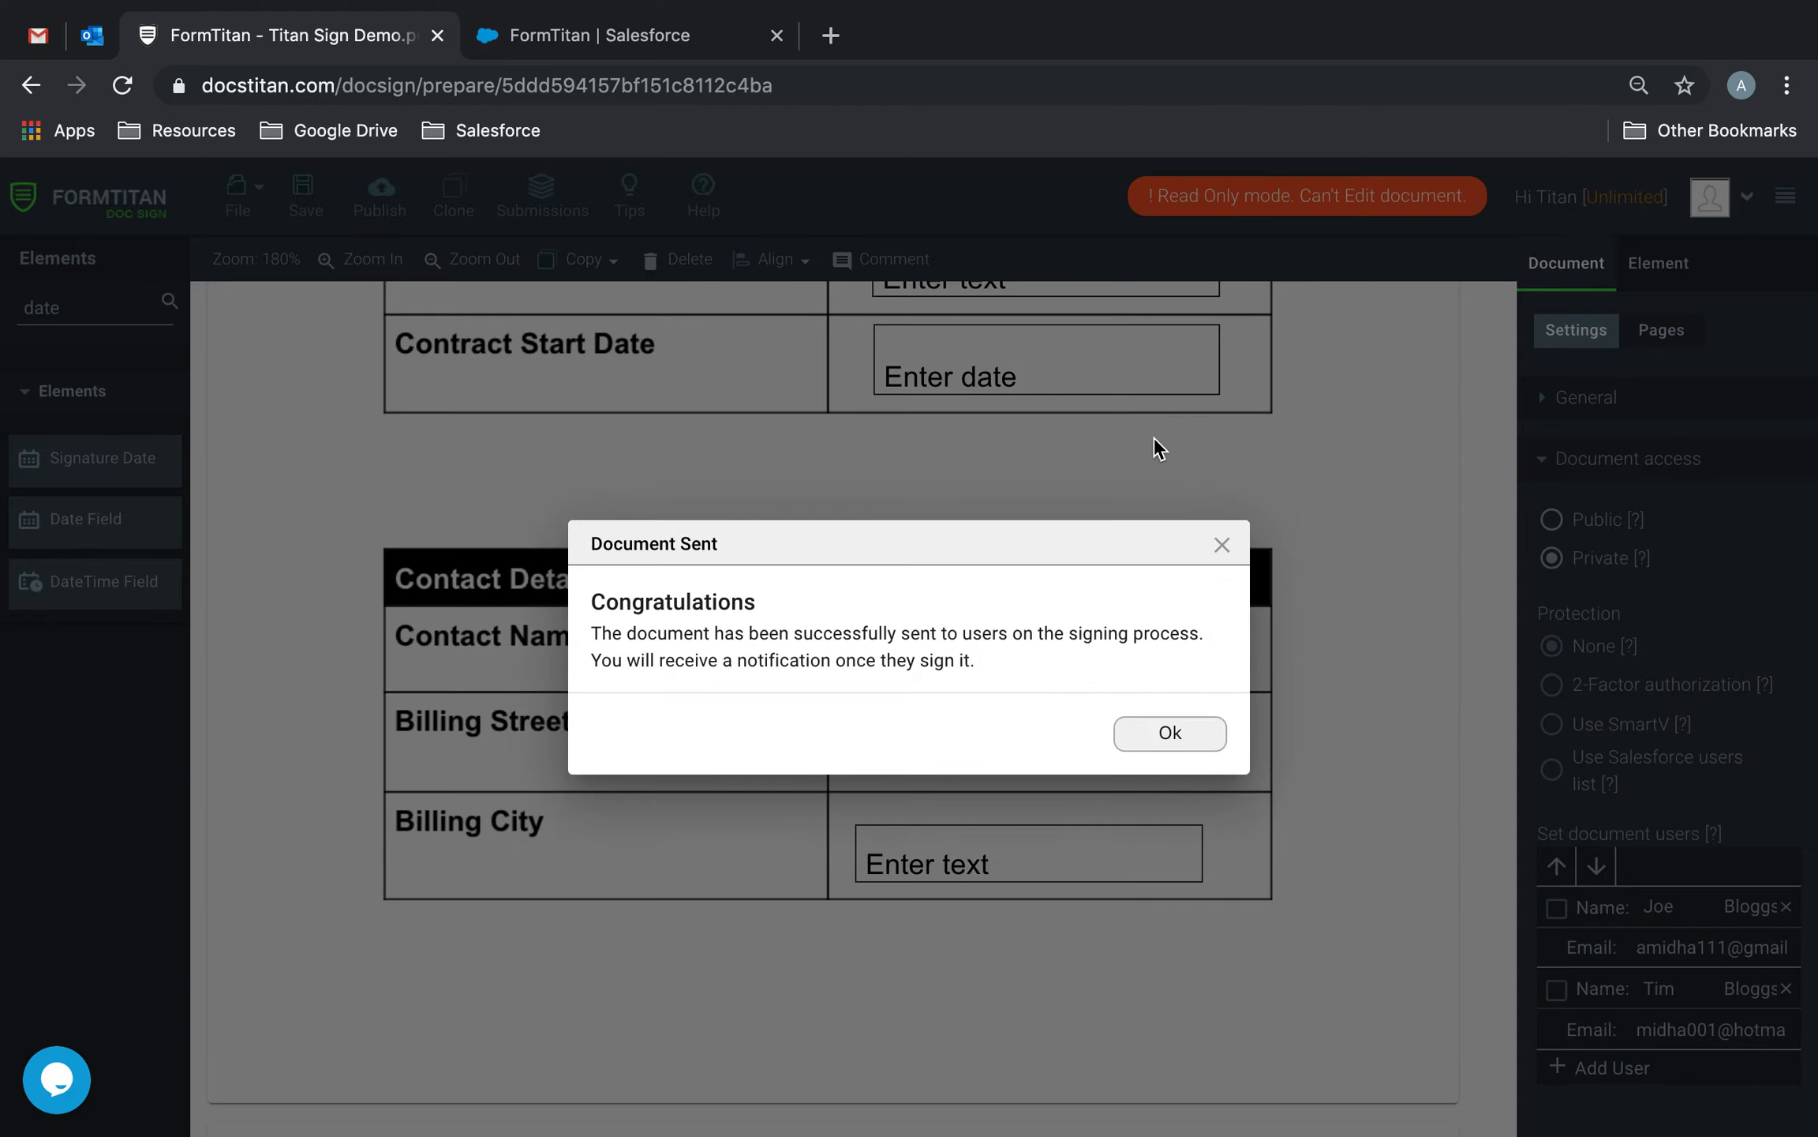
pyautogui.click(1172, 732)
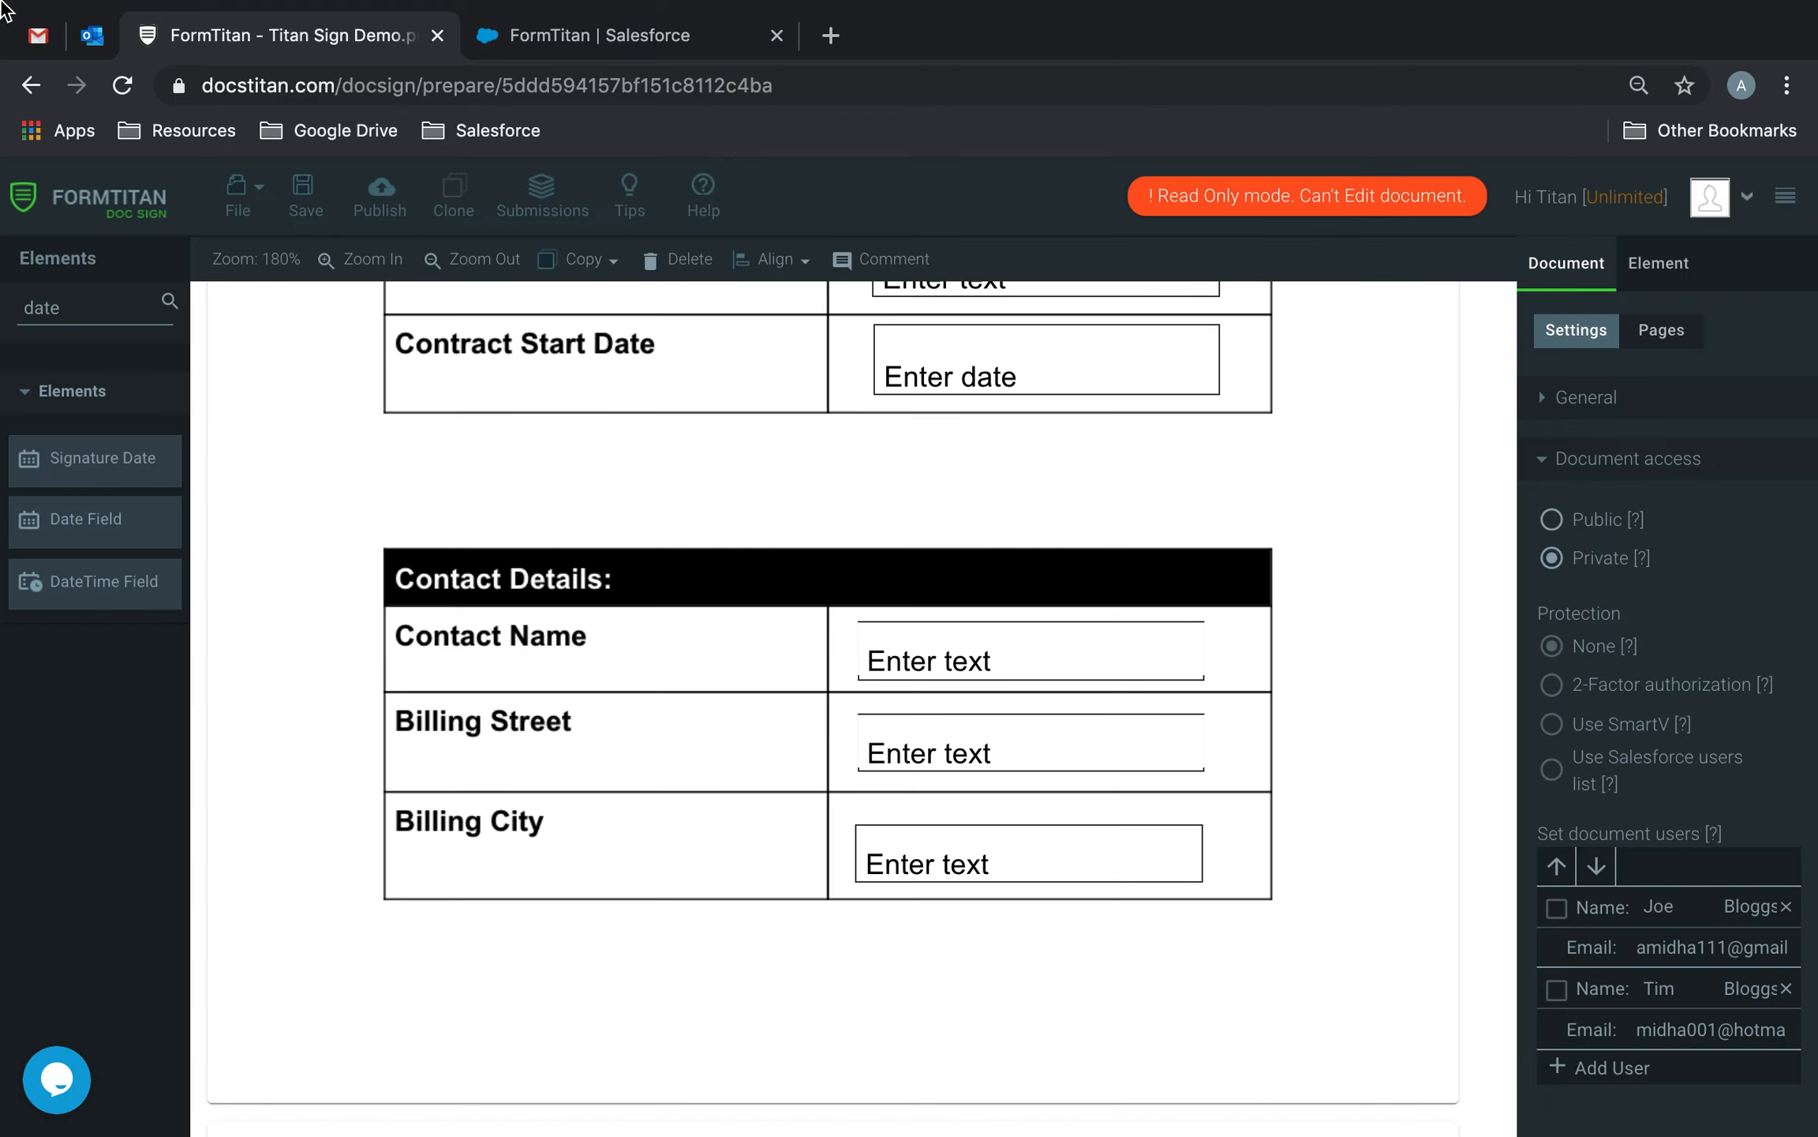
# Reload the Outlook mailbox and detach Outlook into its own browser window.
pyautogui.click(93, 47)
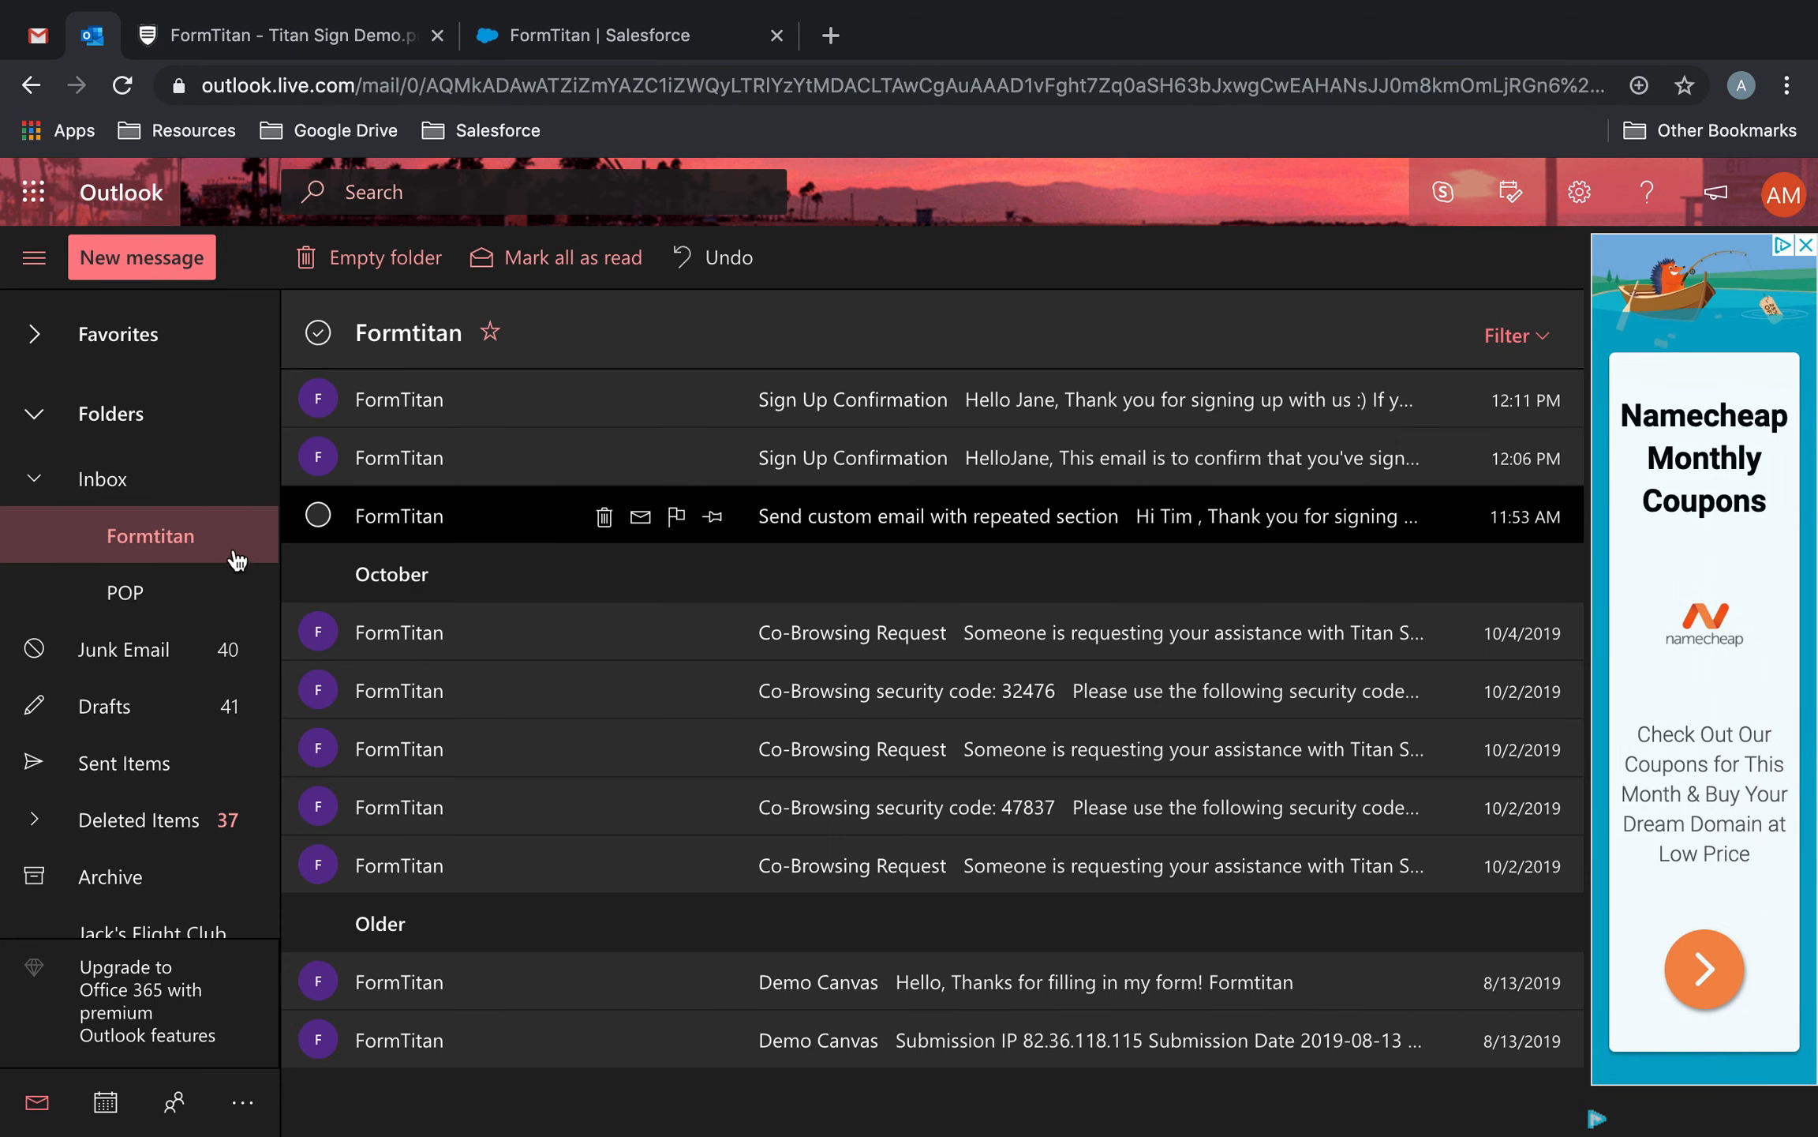
pyautogui.click(122, 85)
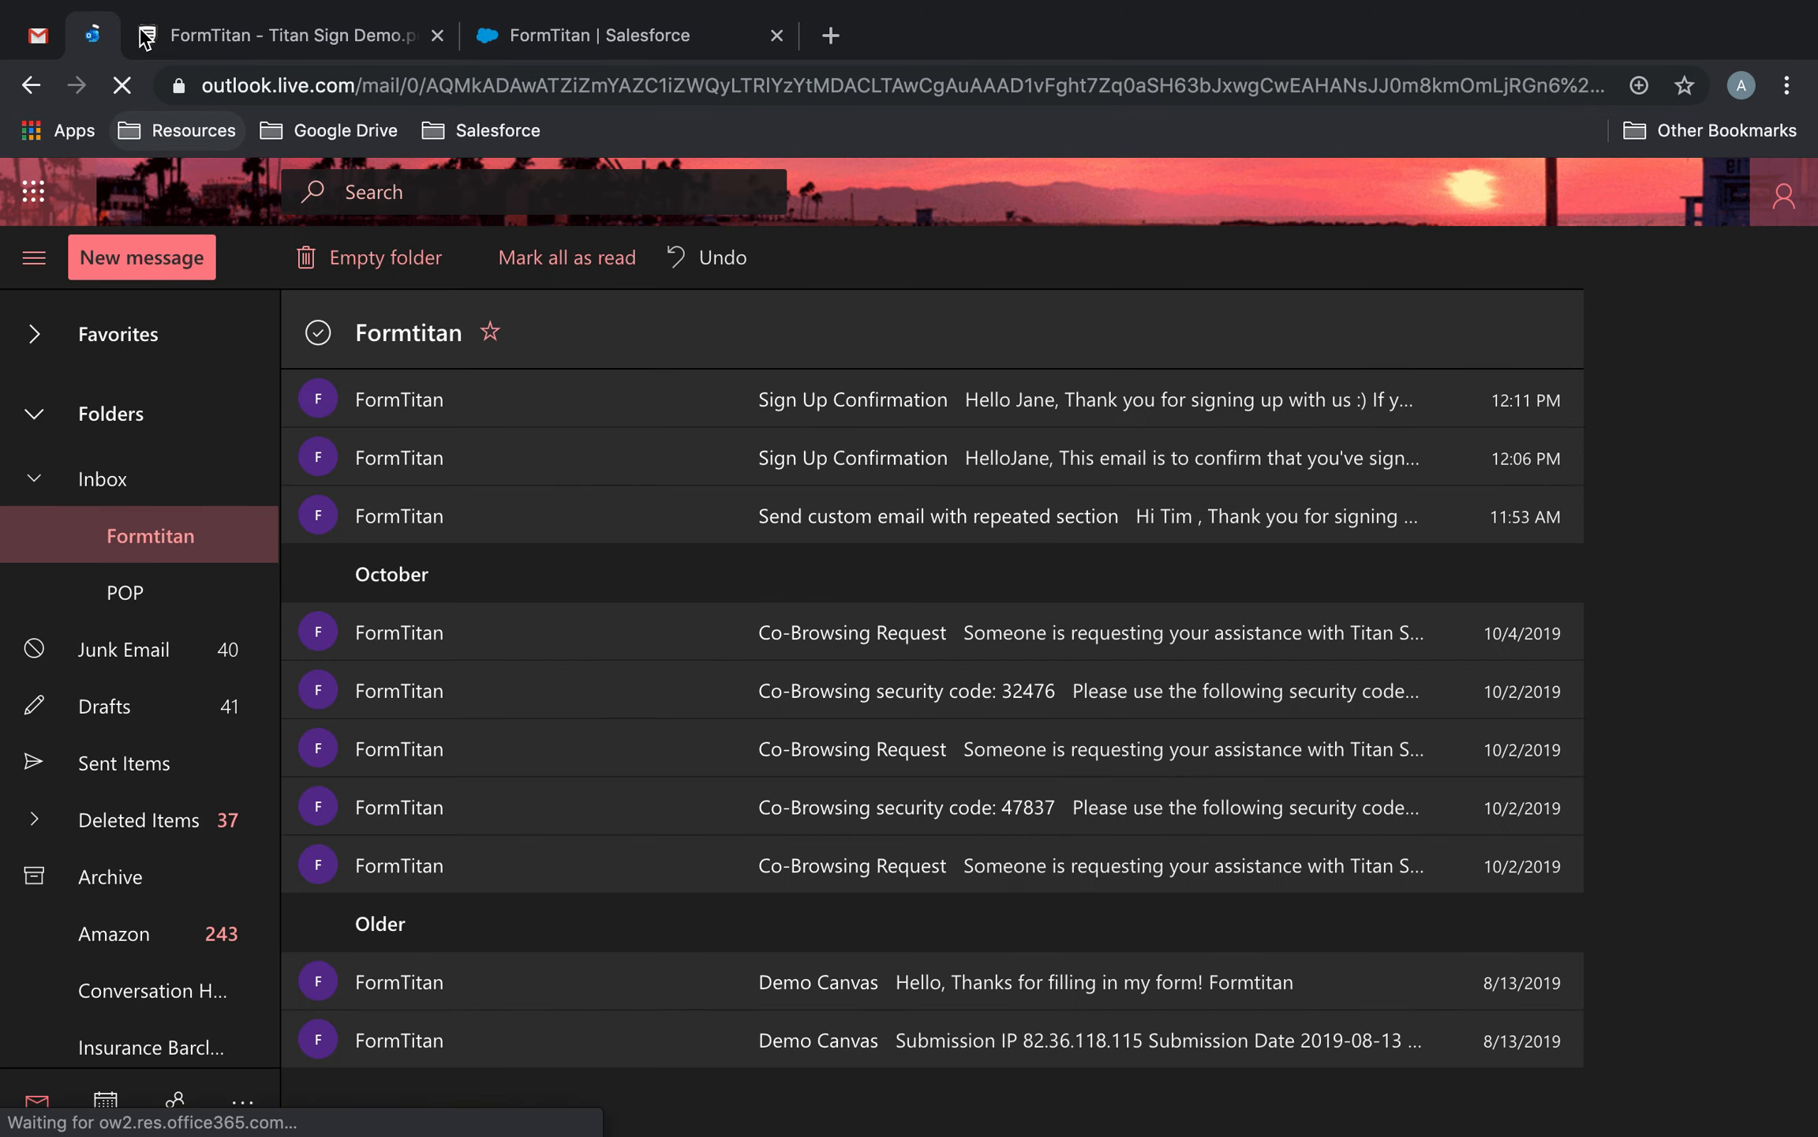
pyautogui.moveTo(92, 33); pyautogui.dragTo(1815, 505)
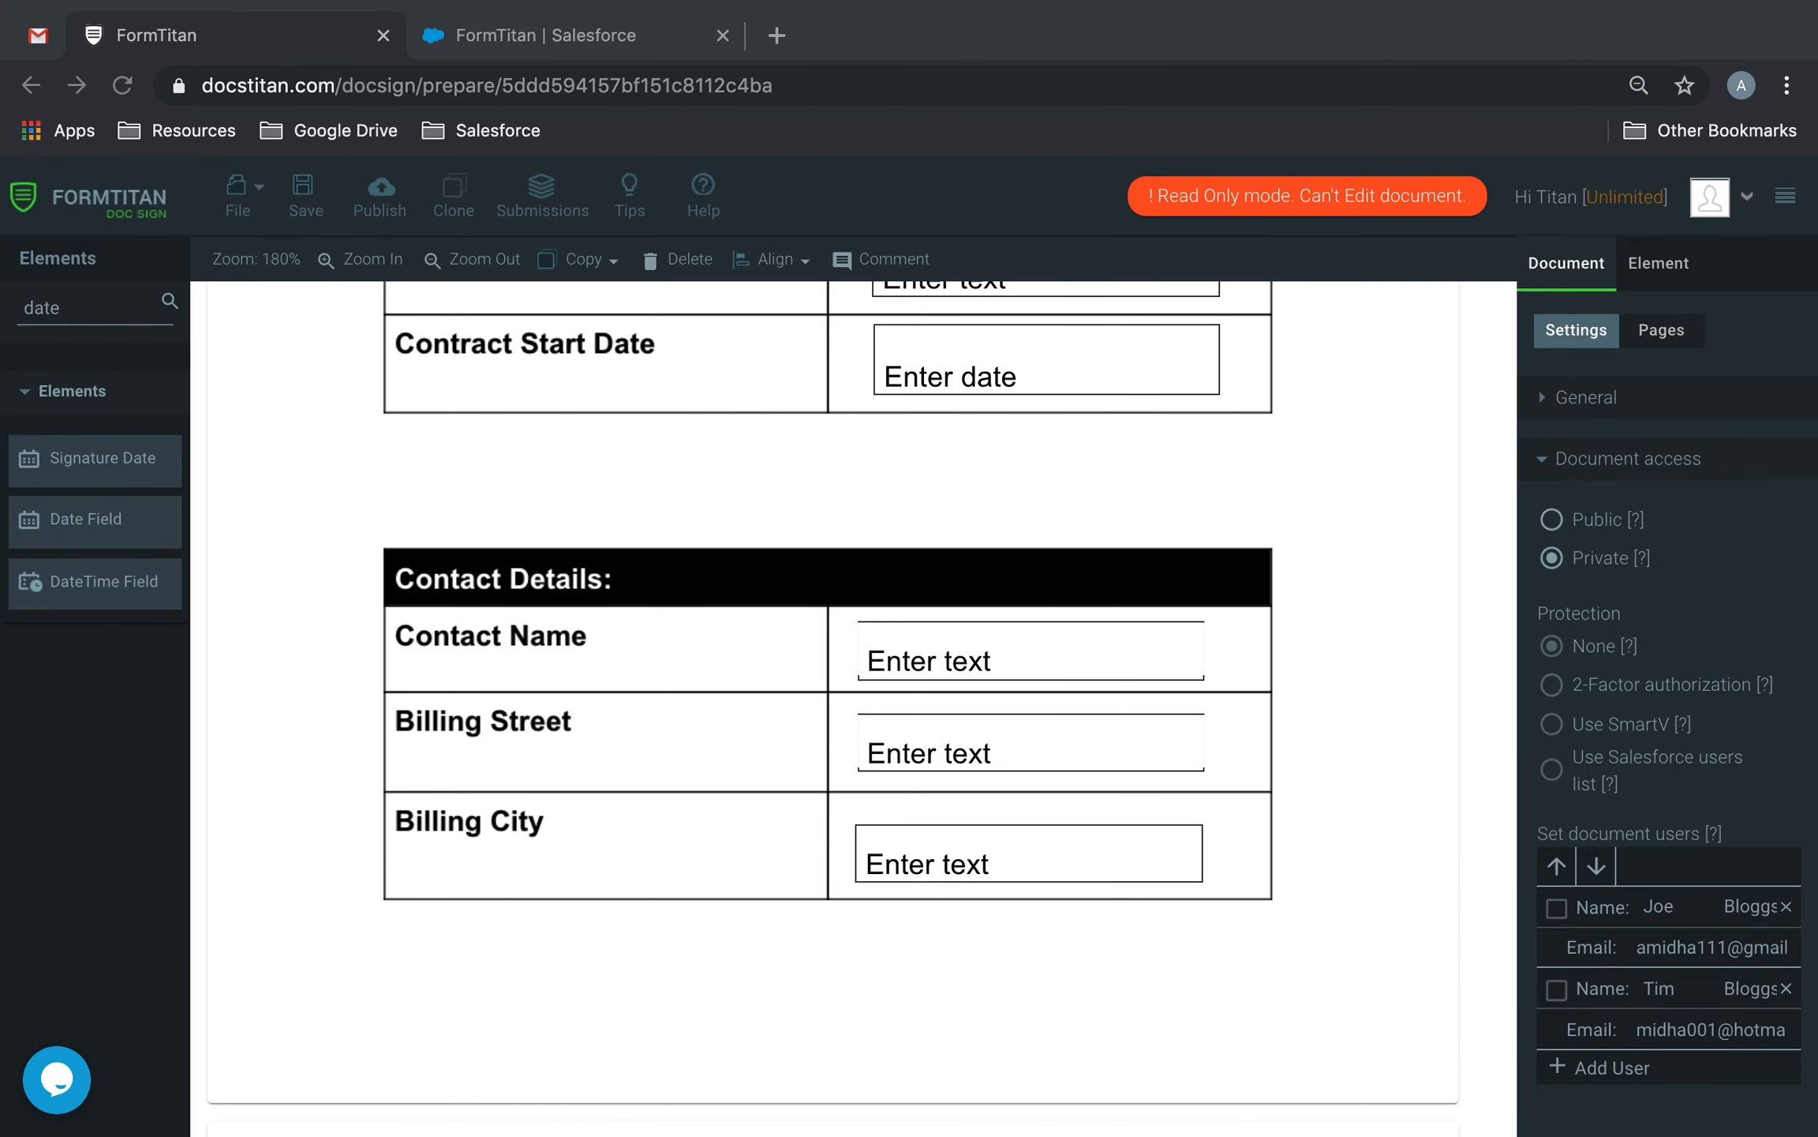
# In Gmail, open the Titan Sign Demo.pdf signature-request email and follow its signing link.
pyautogui.click(38, 35)
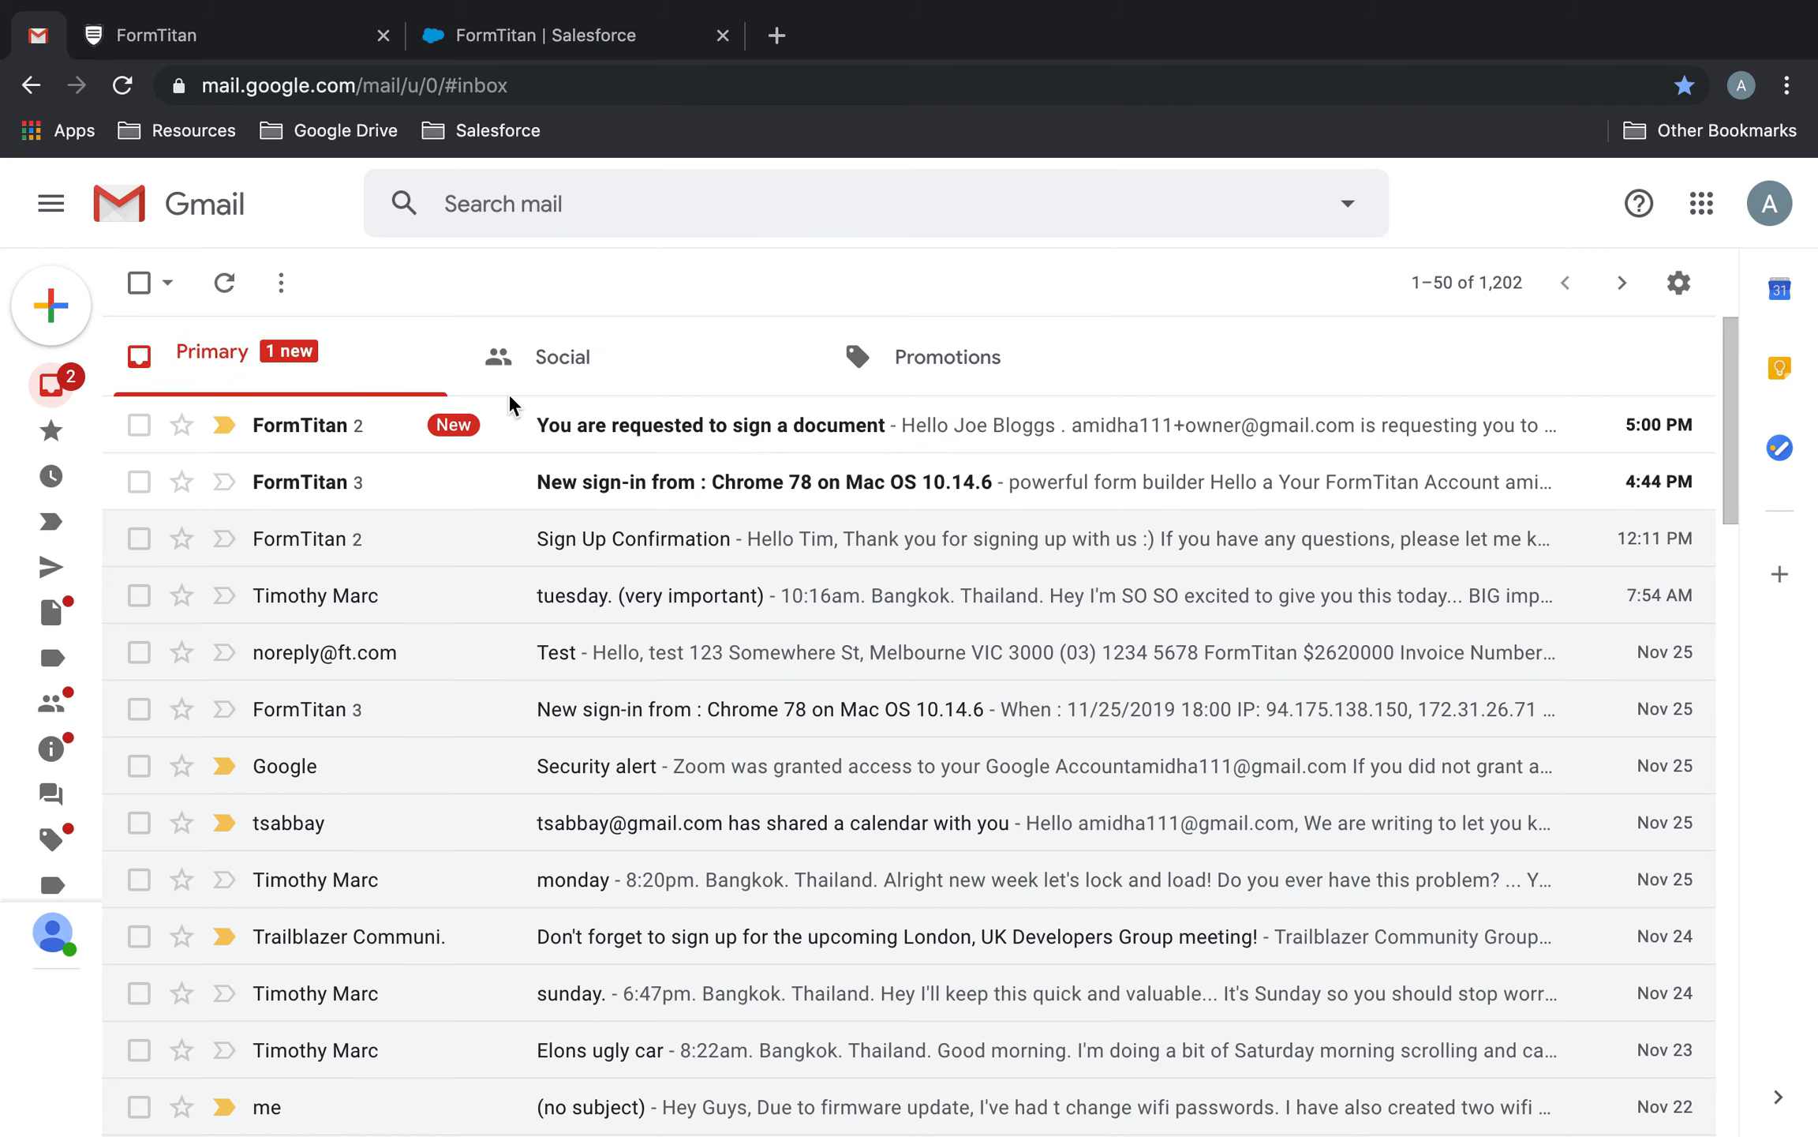
pyautogui.click(739, 430)
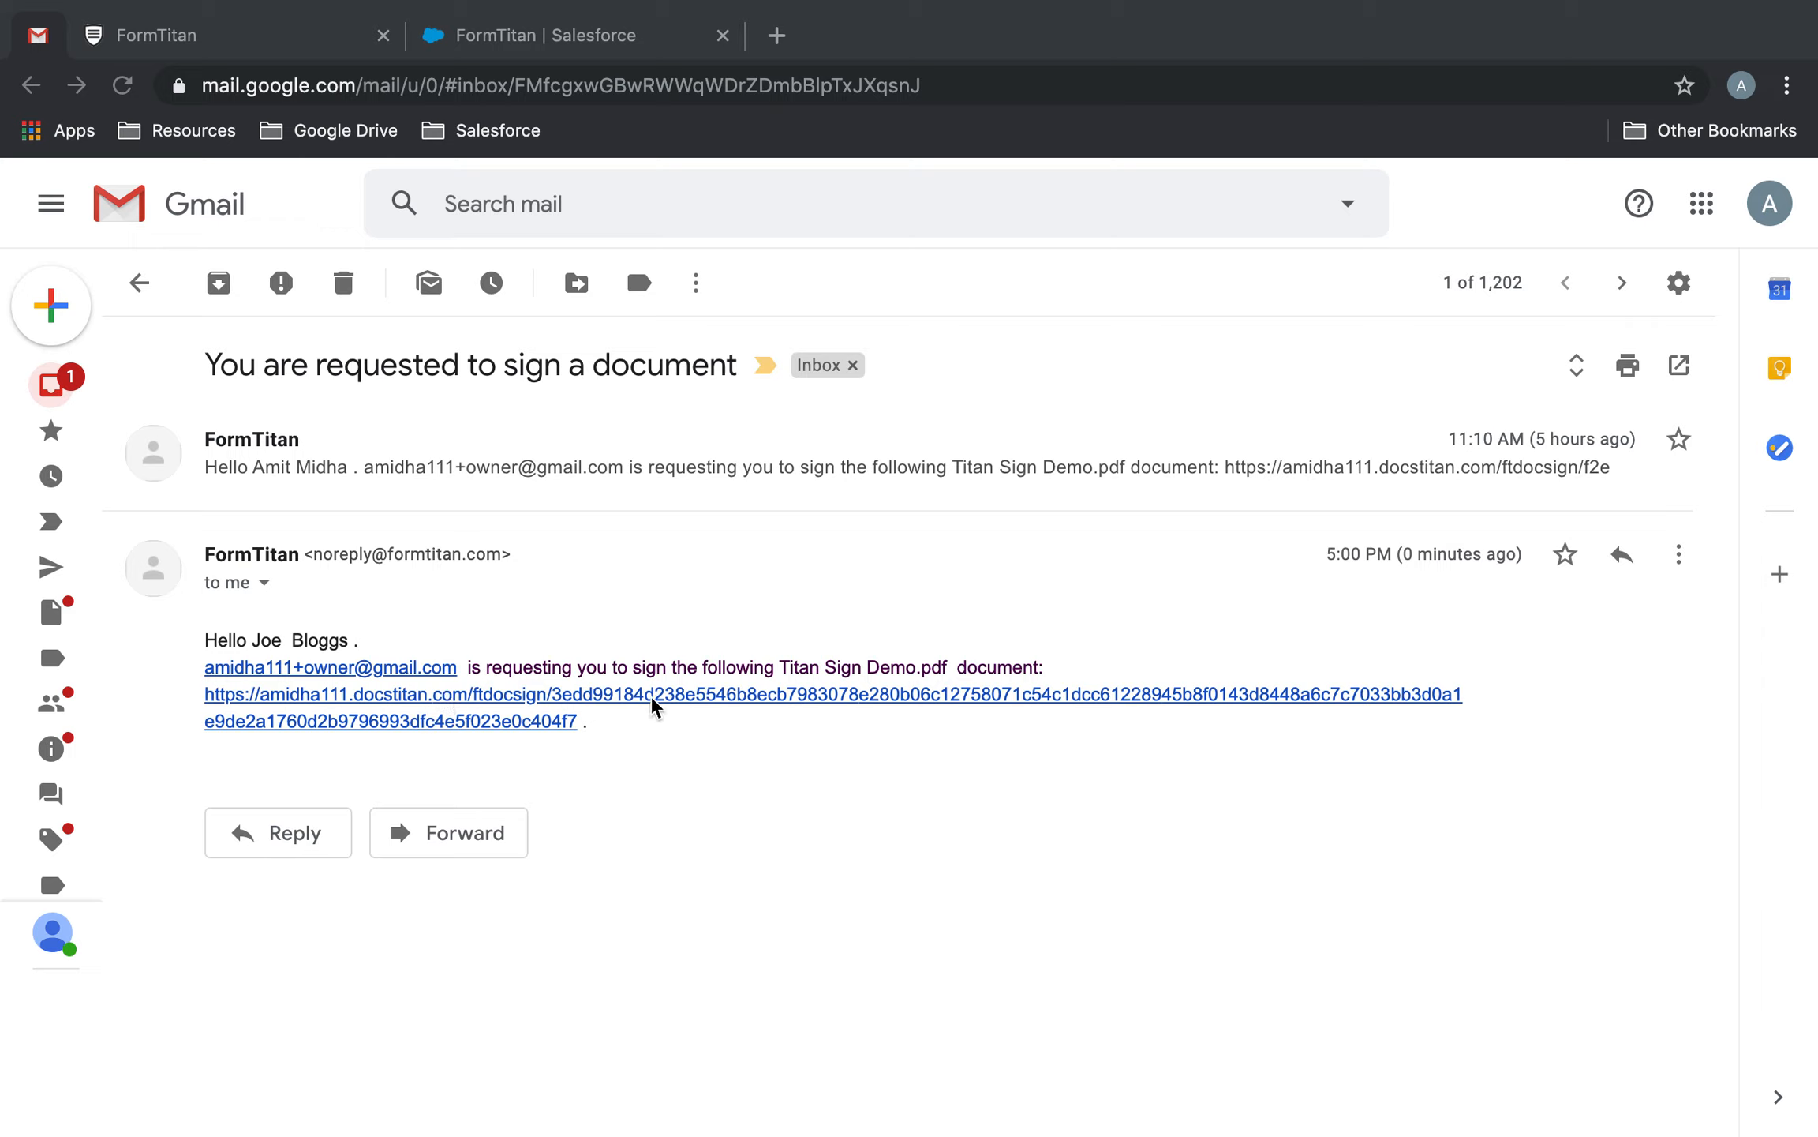
pyautogui.click(621, 696)
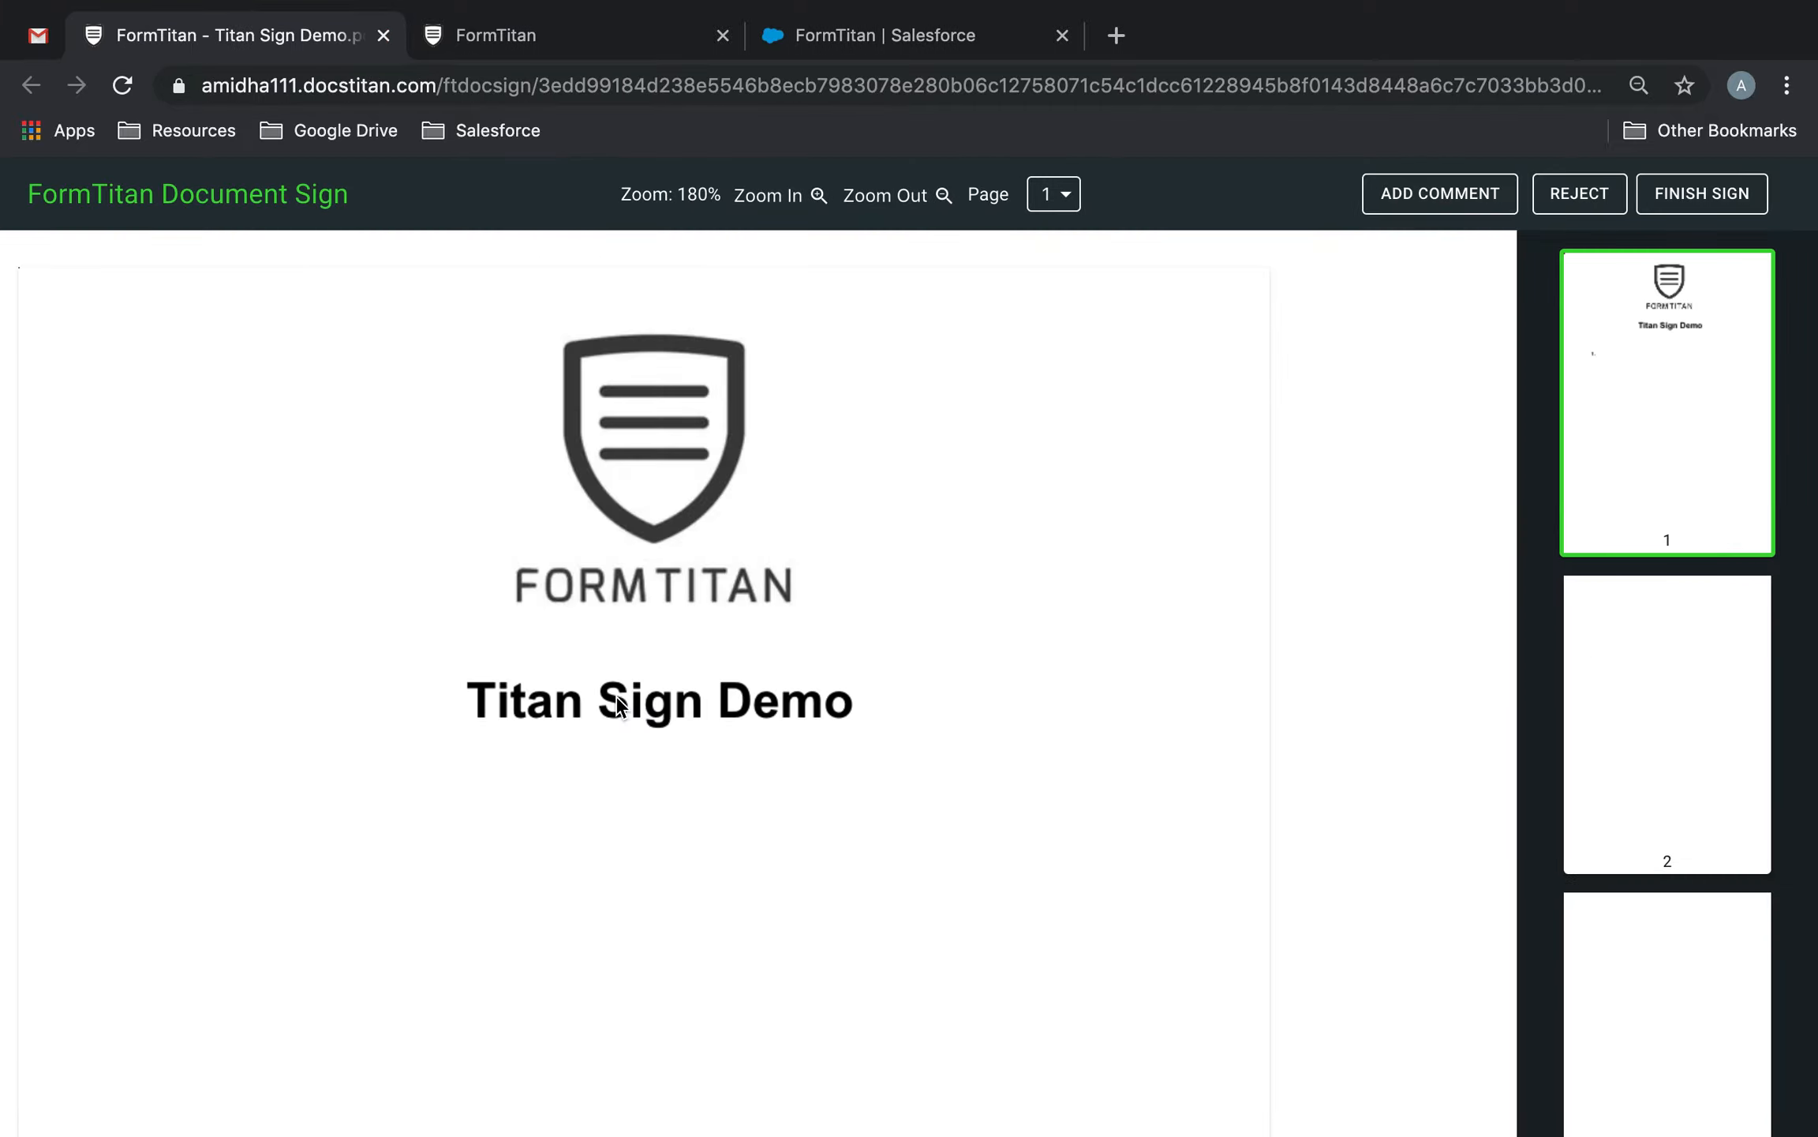
# Check the Contract Term and Contract Start Date fields, leaving the date unchanged, then scroll to the Postcode table.
pyautogui.scroll(-20, 619, 705)
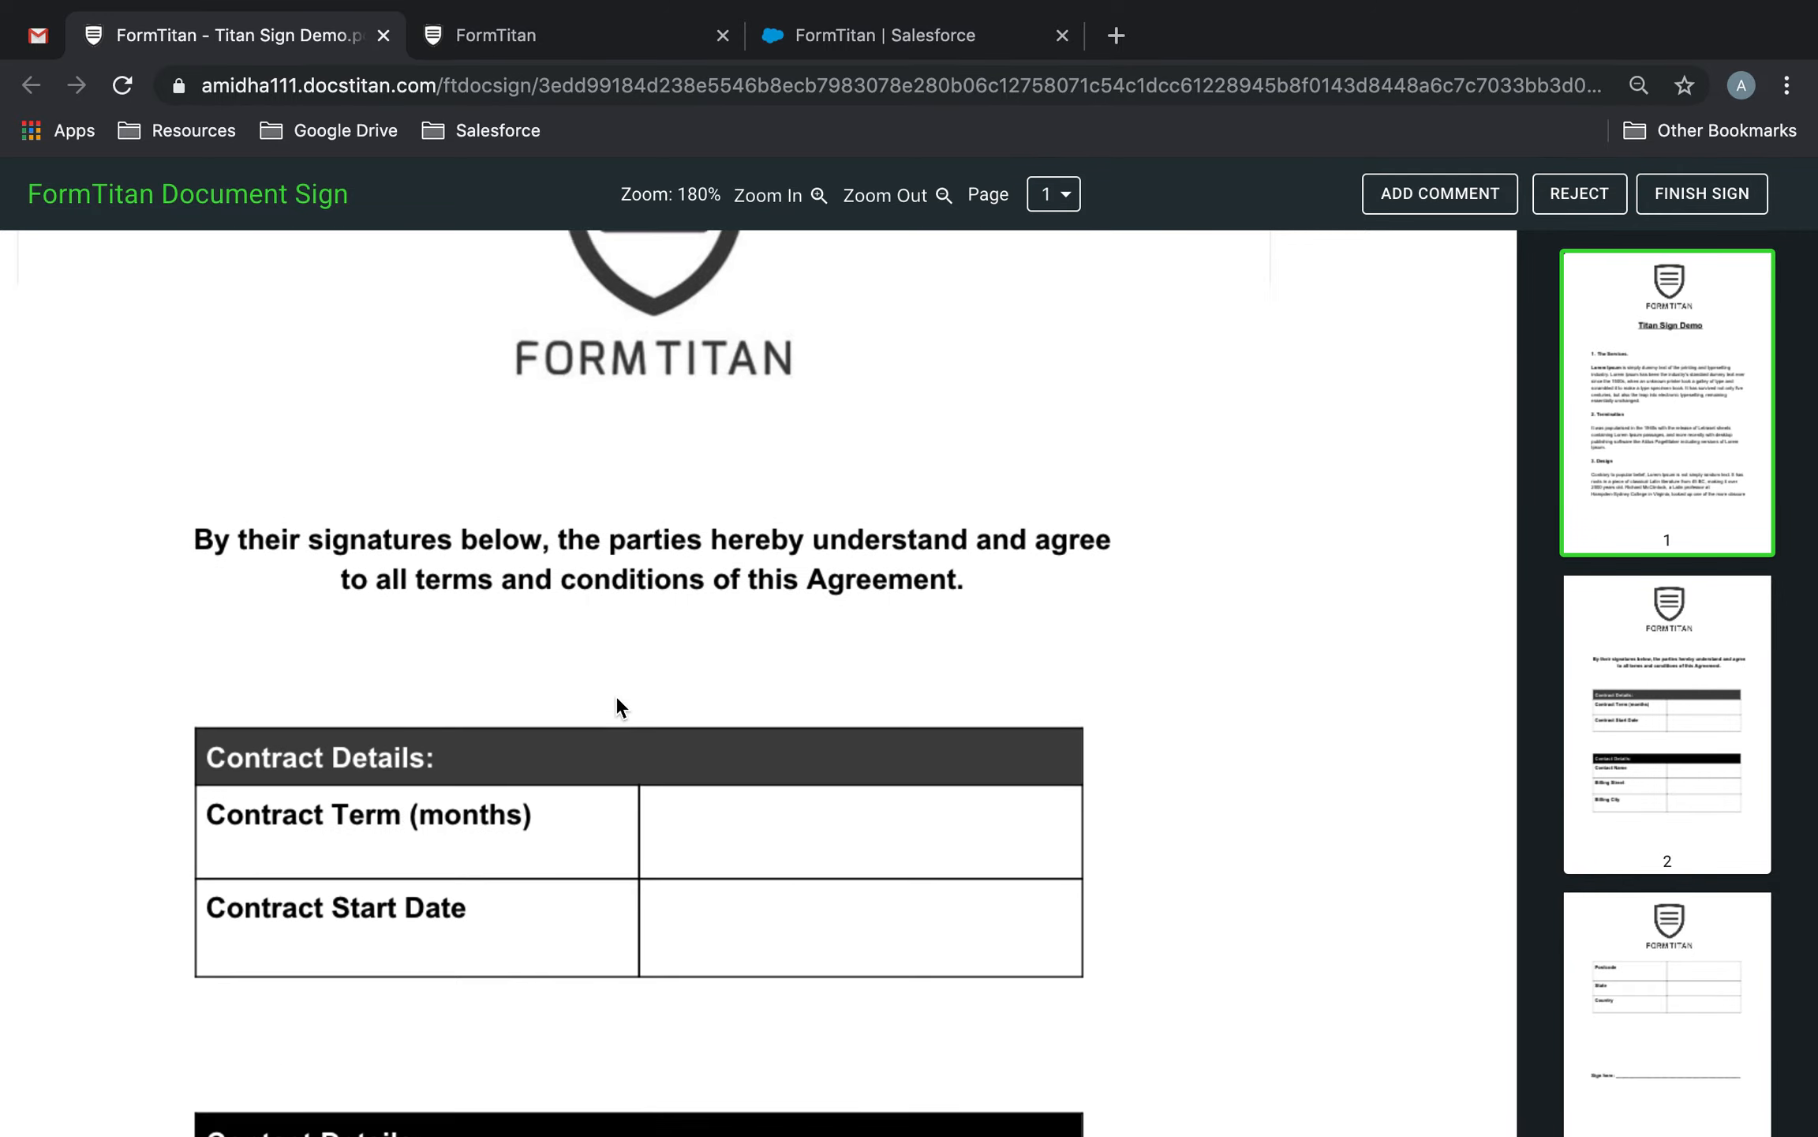
pyautogui.click(759, 767)
pyautogui.click(830, 868)
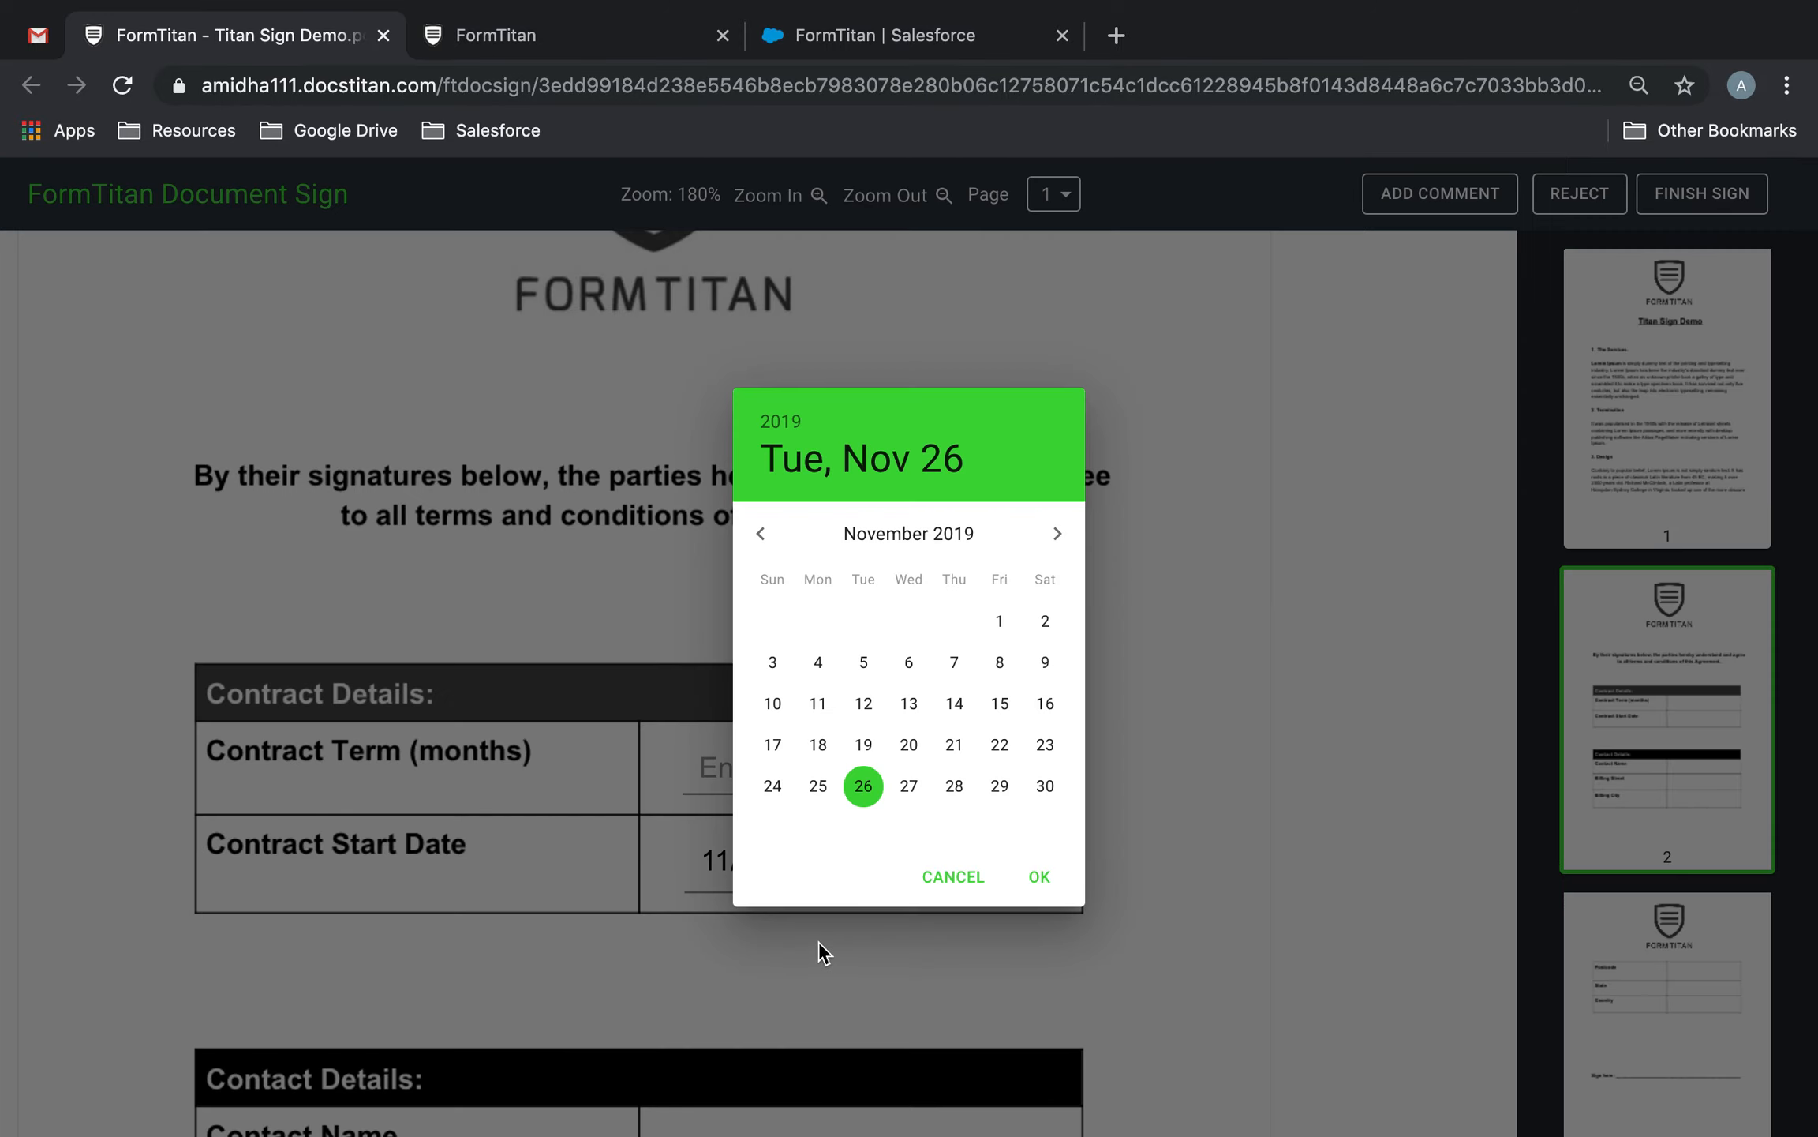
pyautogui.click(939, 879)
pyautogui.scroll(-5, 936, 966)
pyautogui.click(885, 735)
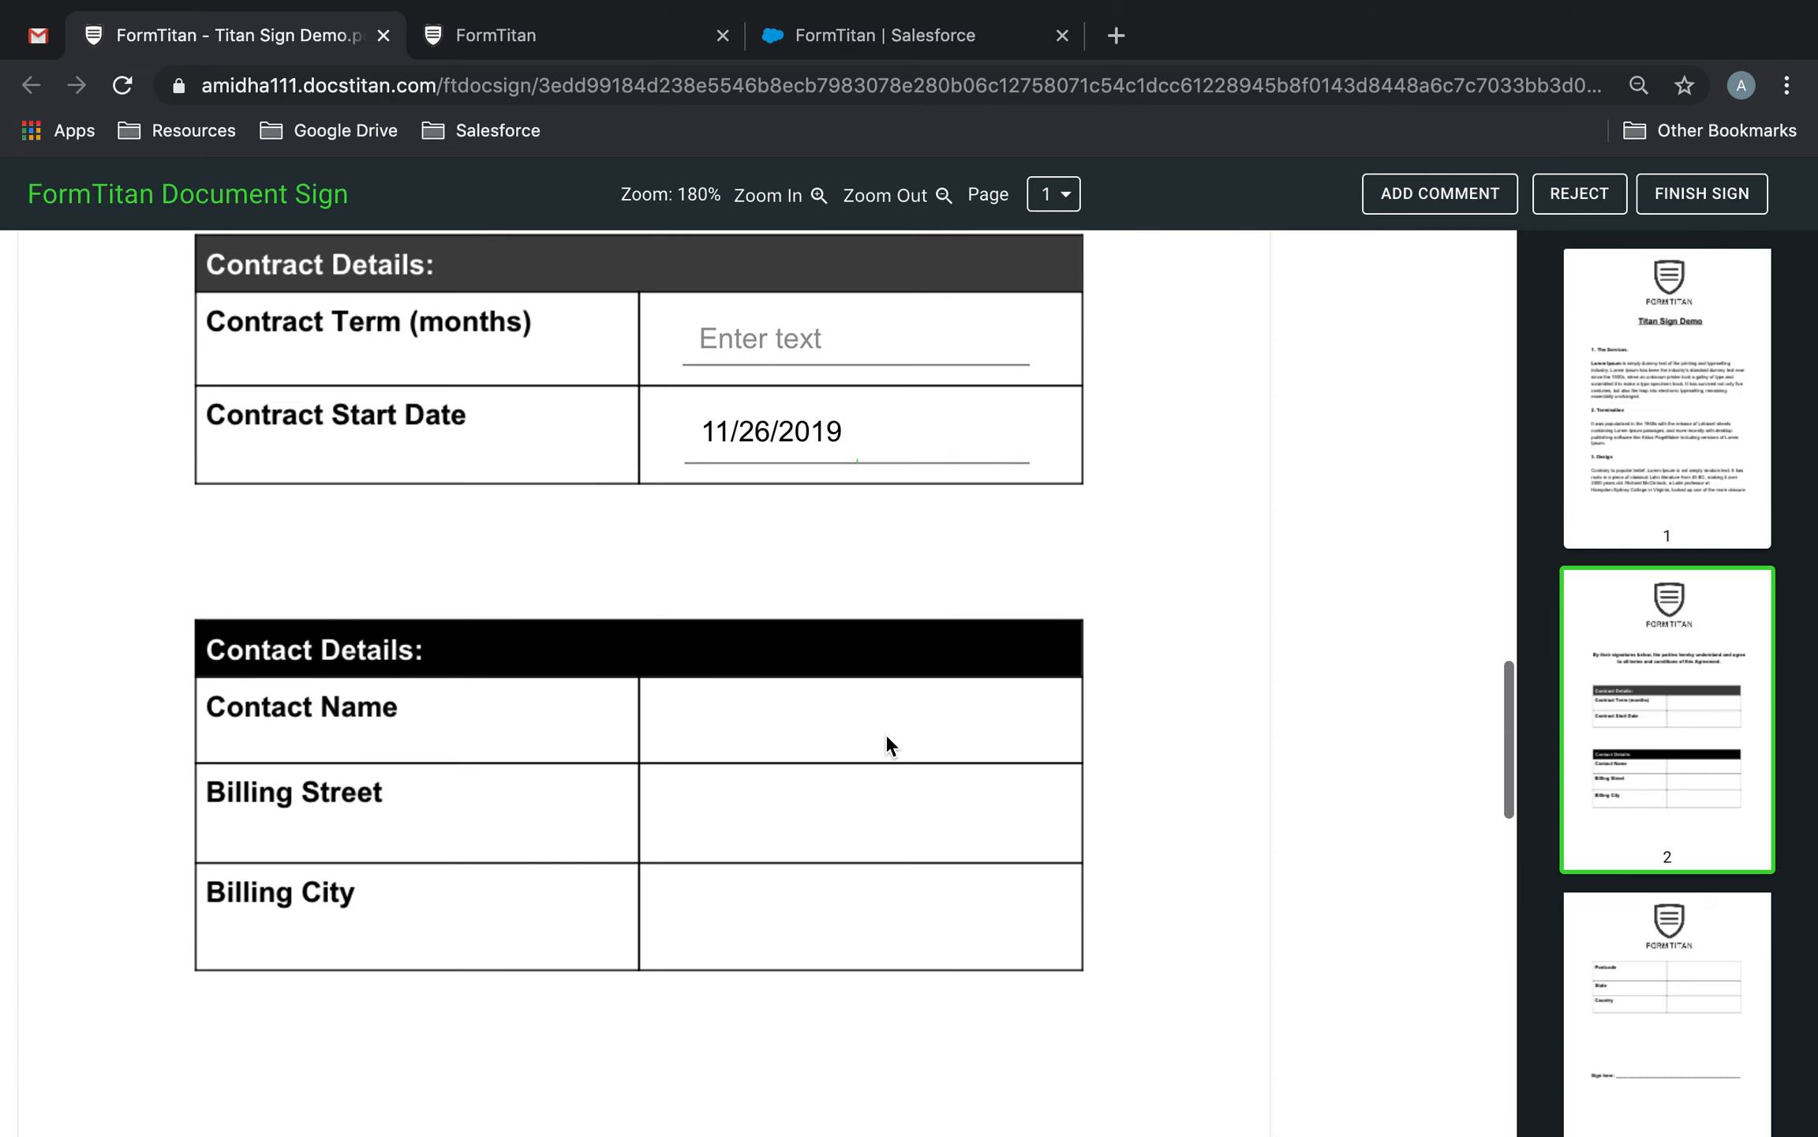
pyautogui.scroll(-10, 835, 961)
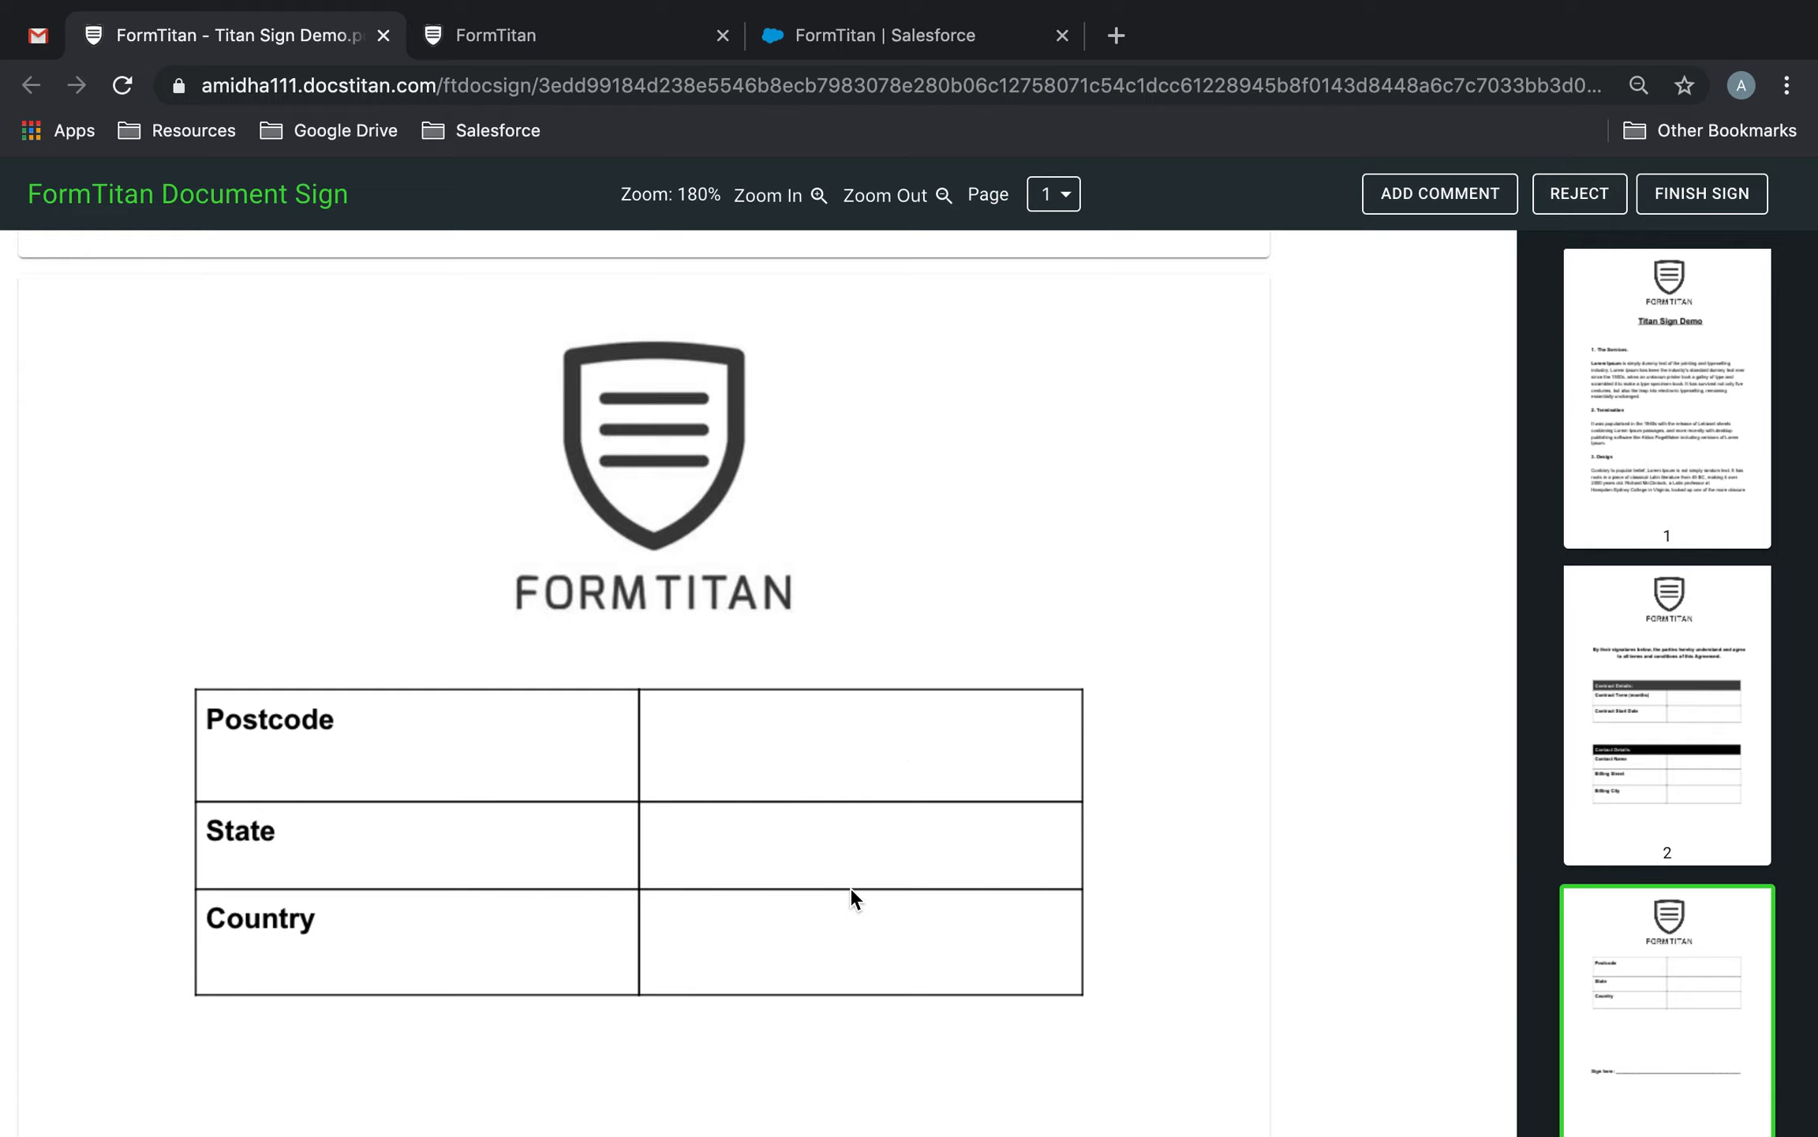
pyautogui.scroll(-7, 849, 955)
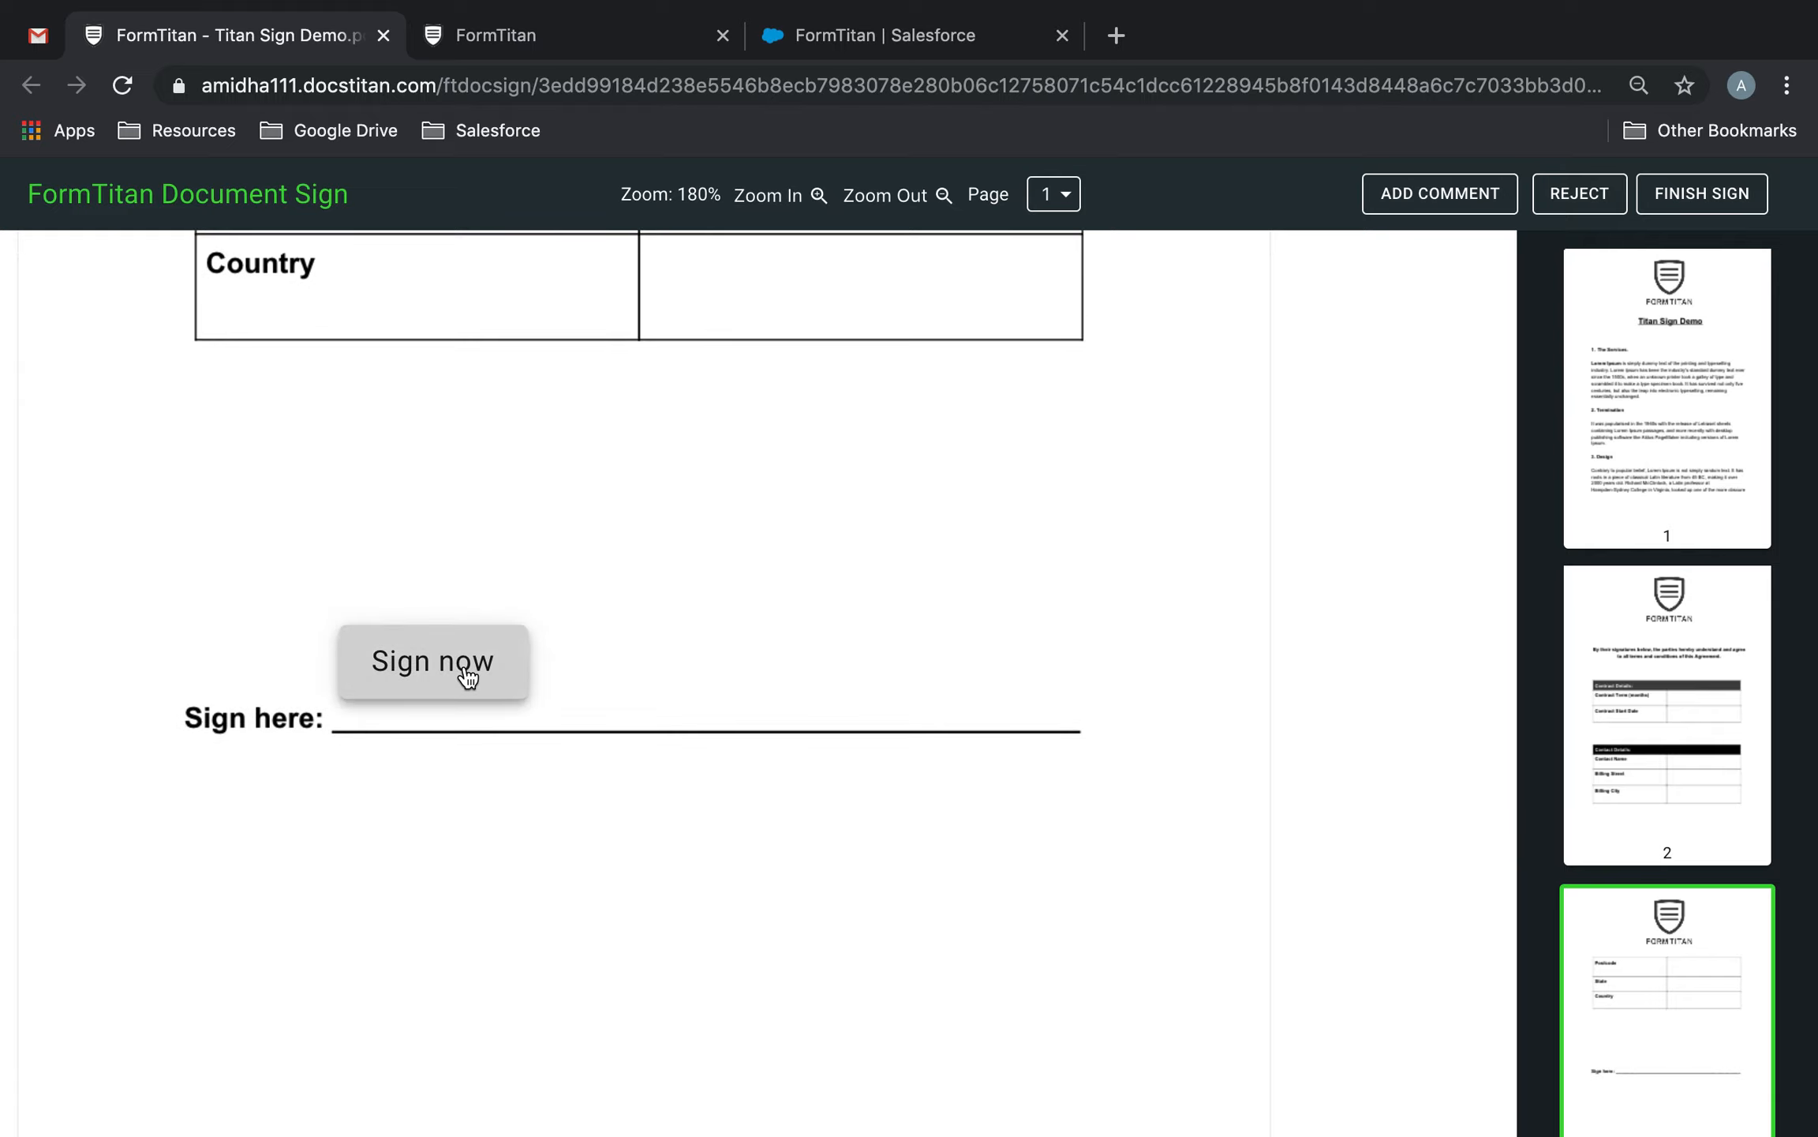
# Set Contract Term to 24 and Contract Start Date to 11/30/2019.
pyautogui.scroll(18, 970, 773)
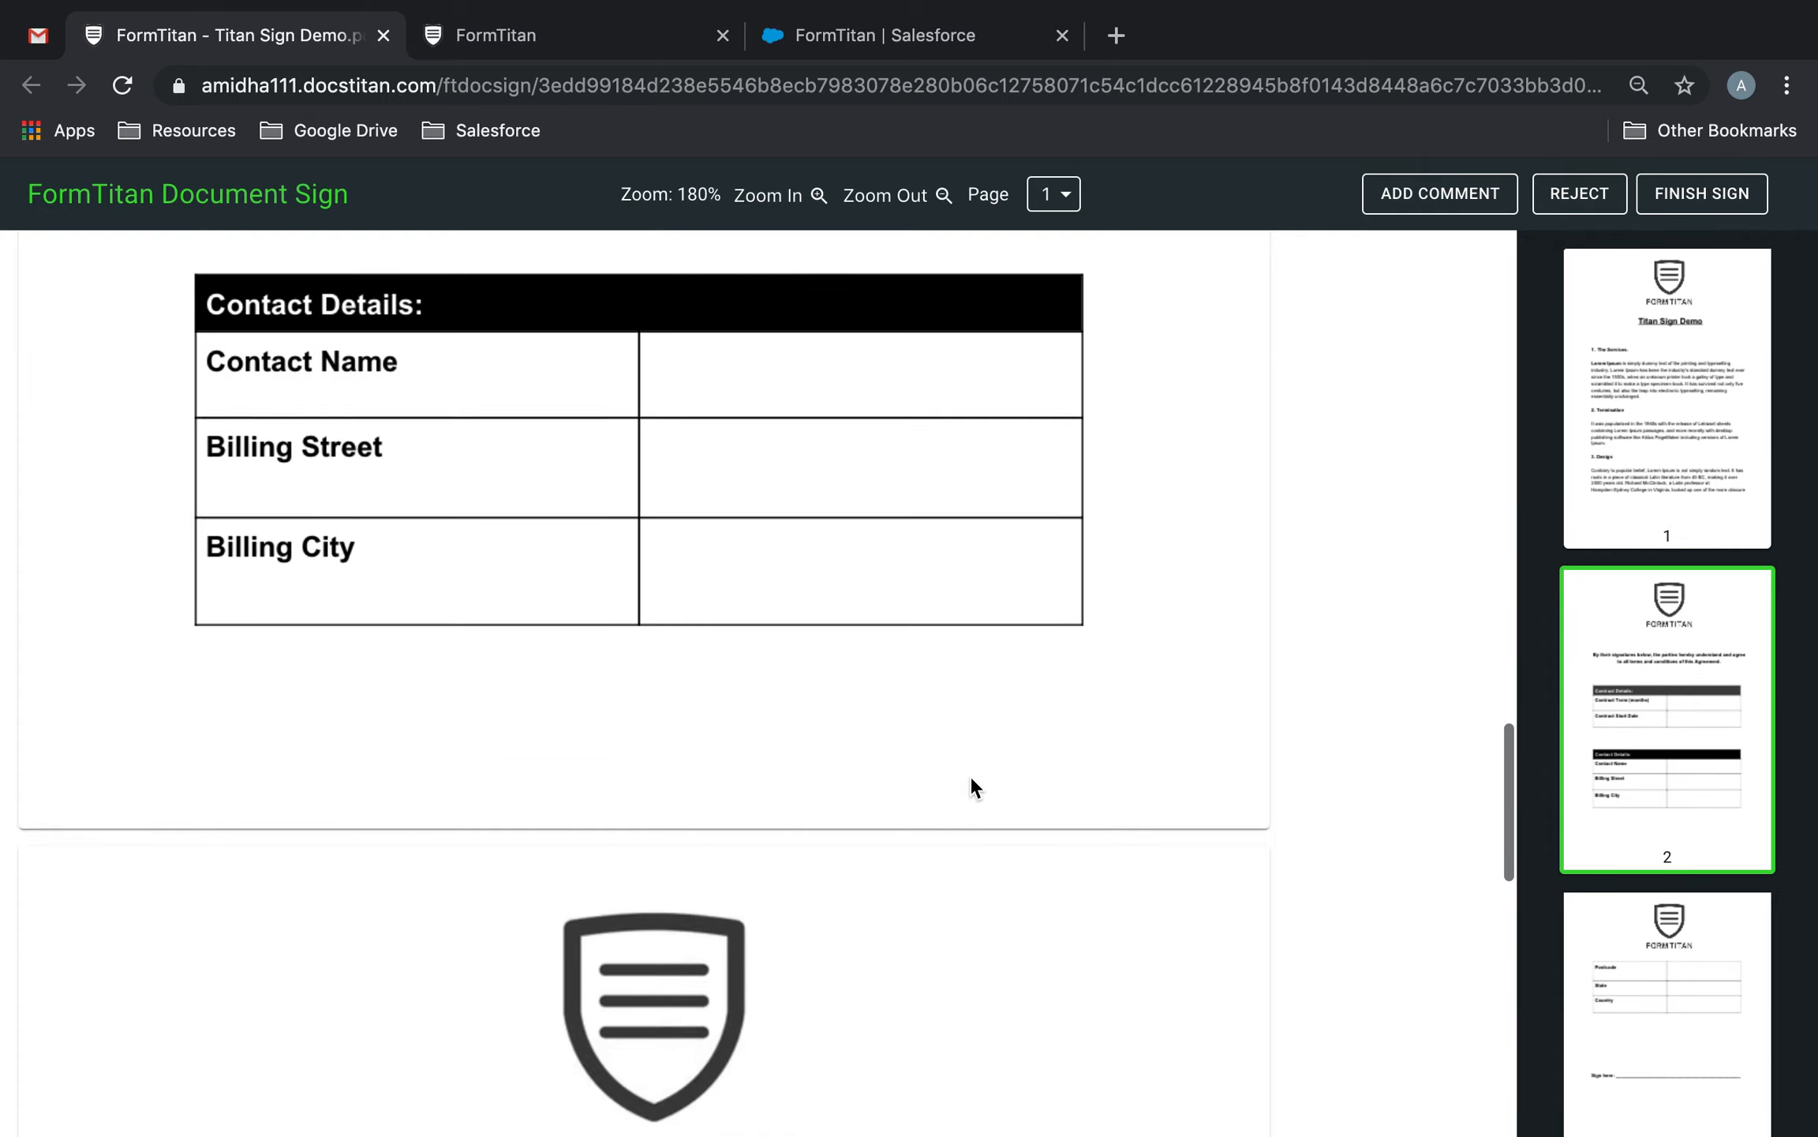
pyautogui.click(897, 729)
pyautogui.write('24')
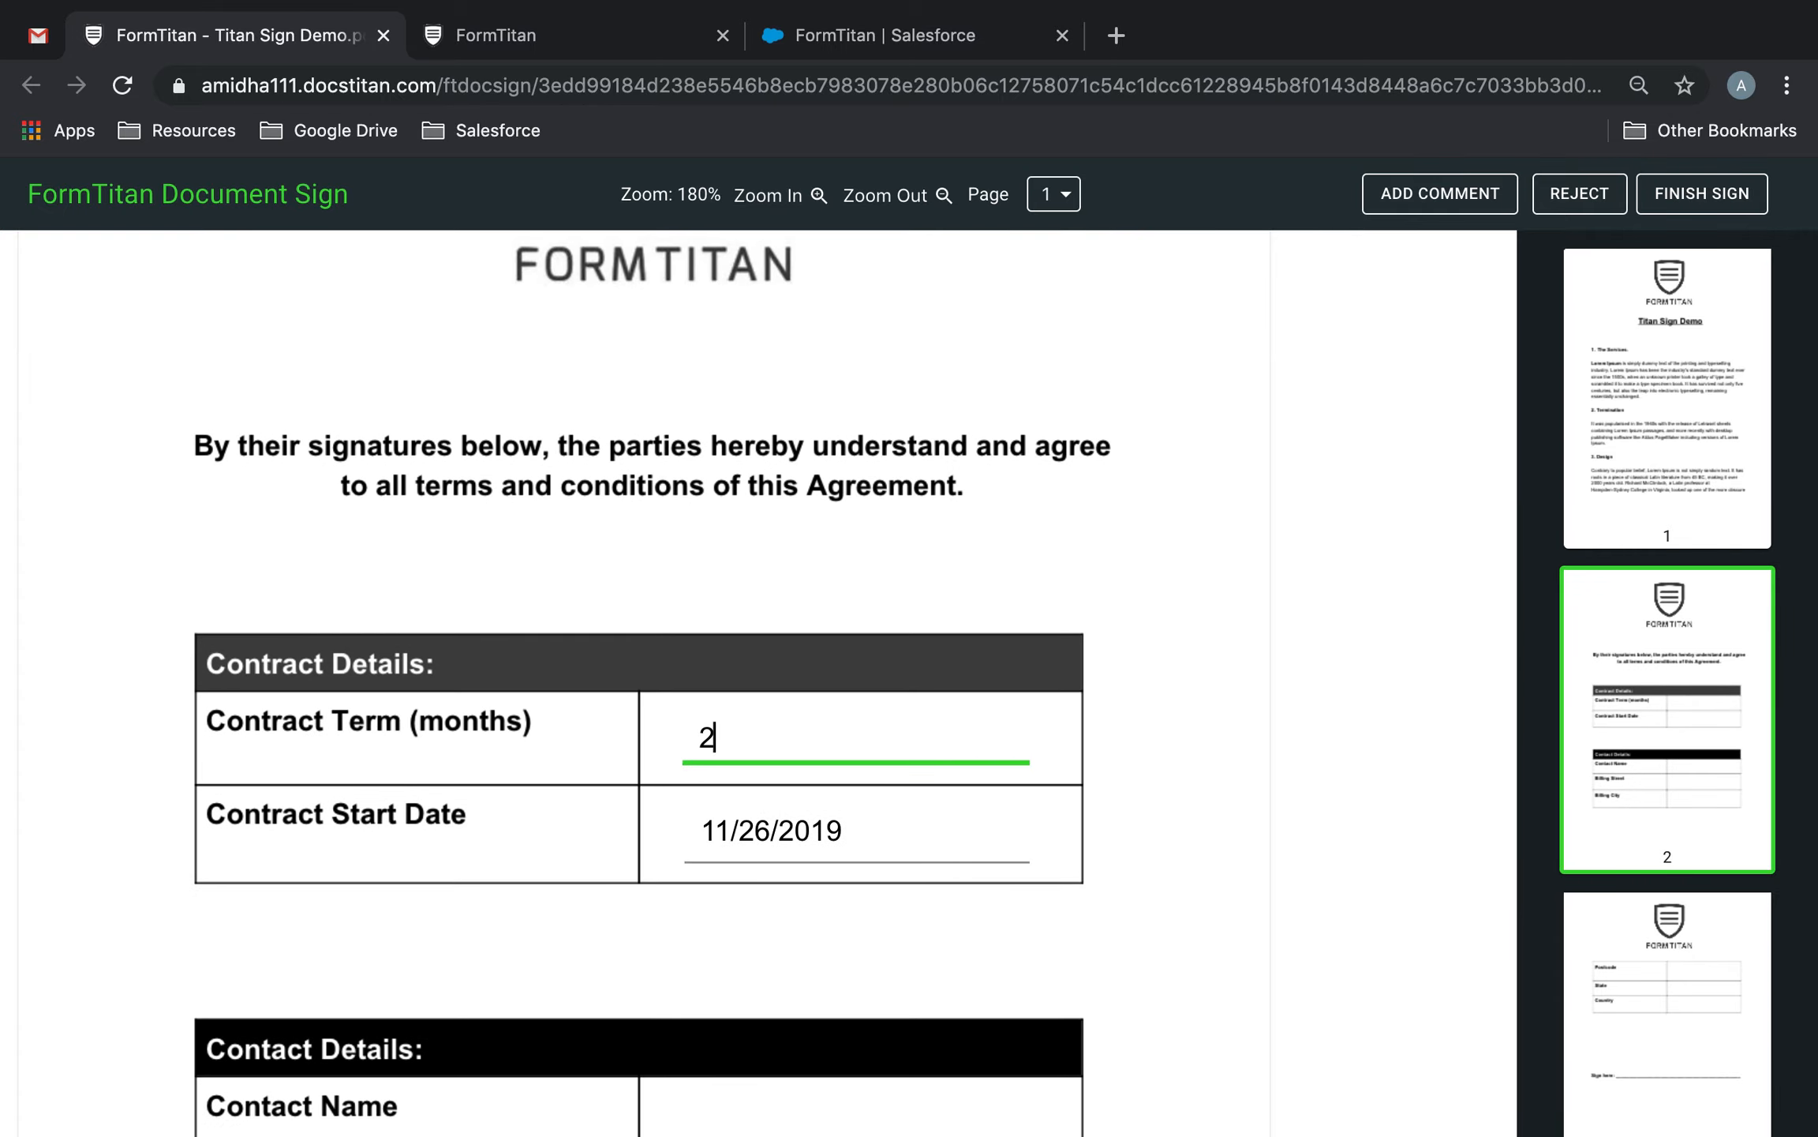
pyautogui.click(893, 836)
pyautogui.click(1044, 788)
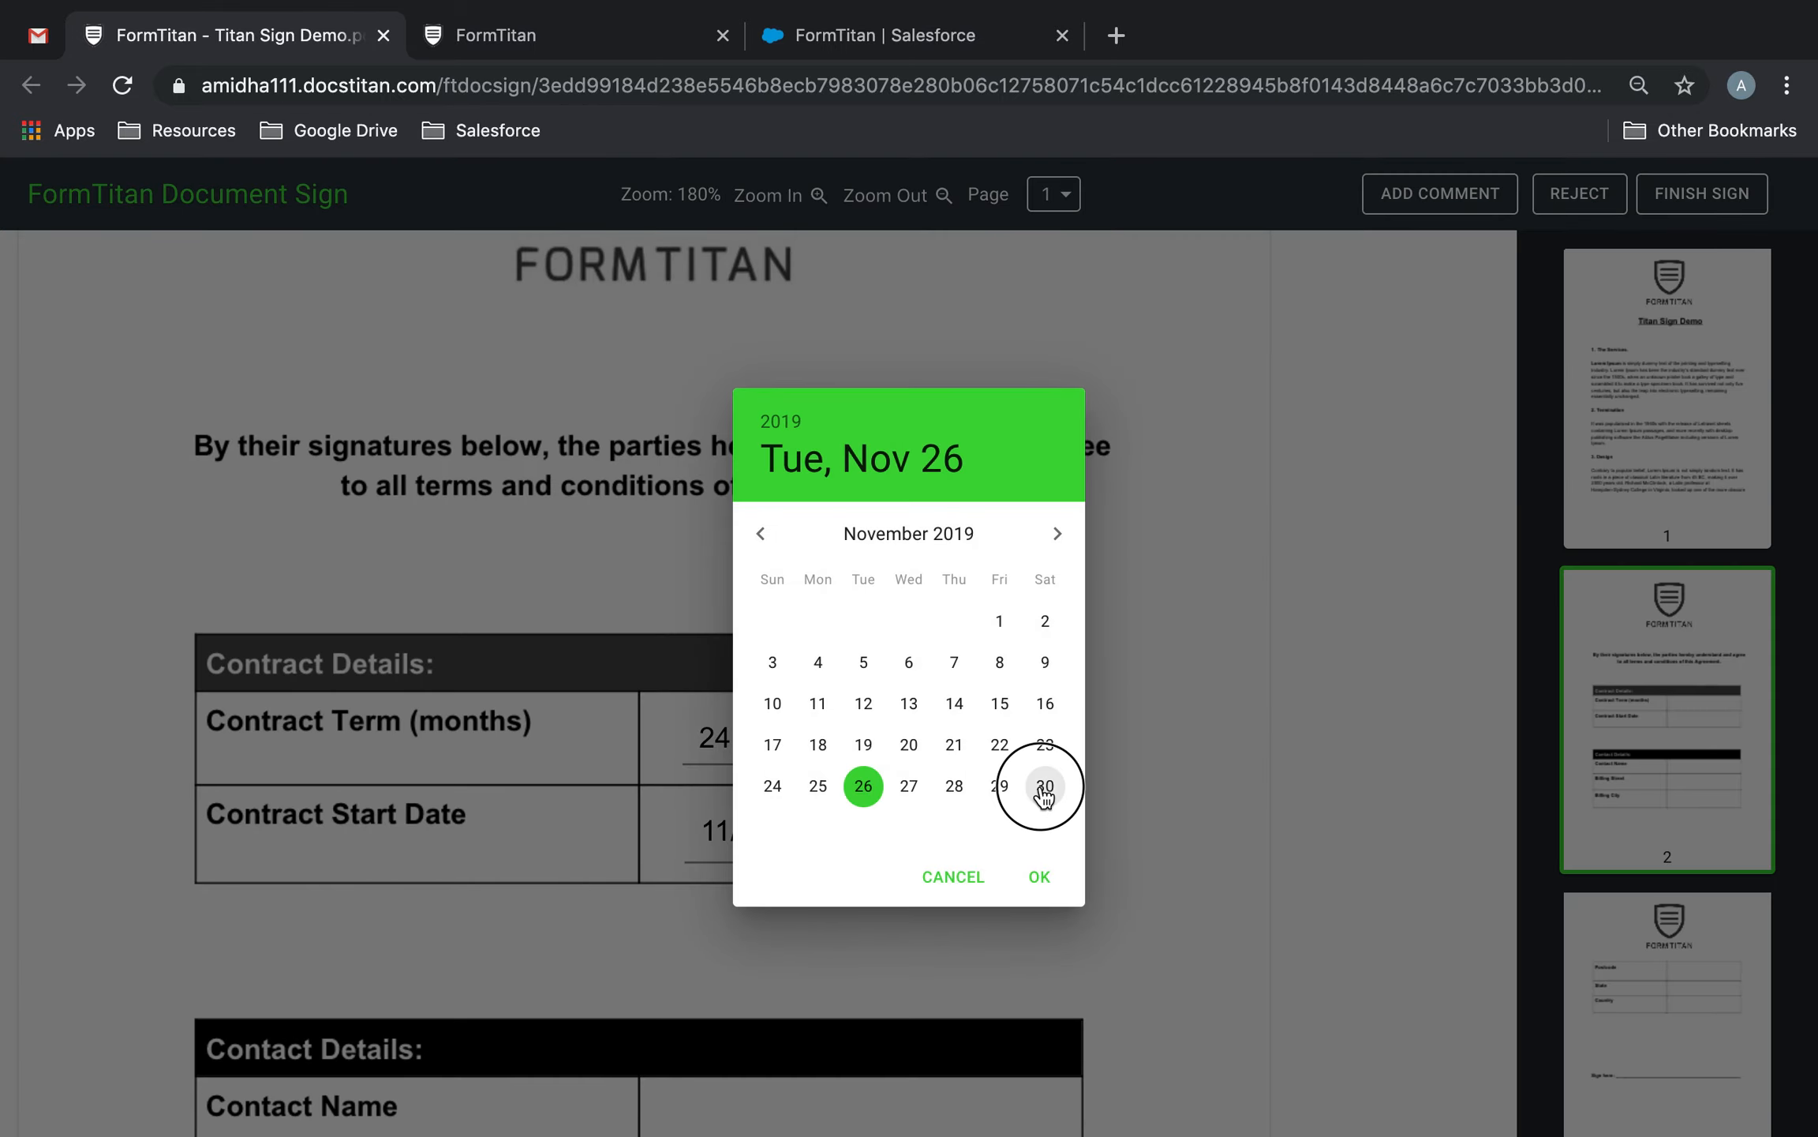
pyautogui.click(1038, 879)
# Draw a new signature on the Sign here line, confirm it, and finish signing.
pyautogui.scroll(-8, 992, 941)
pyautogui.scroll(-10, 844, 496)
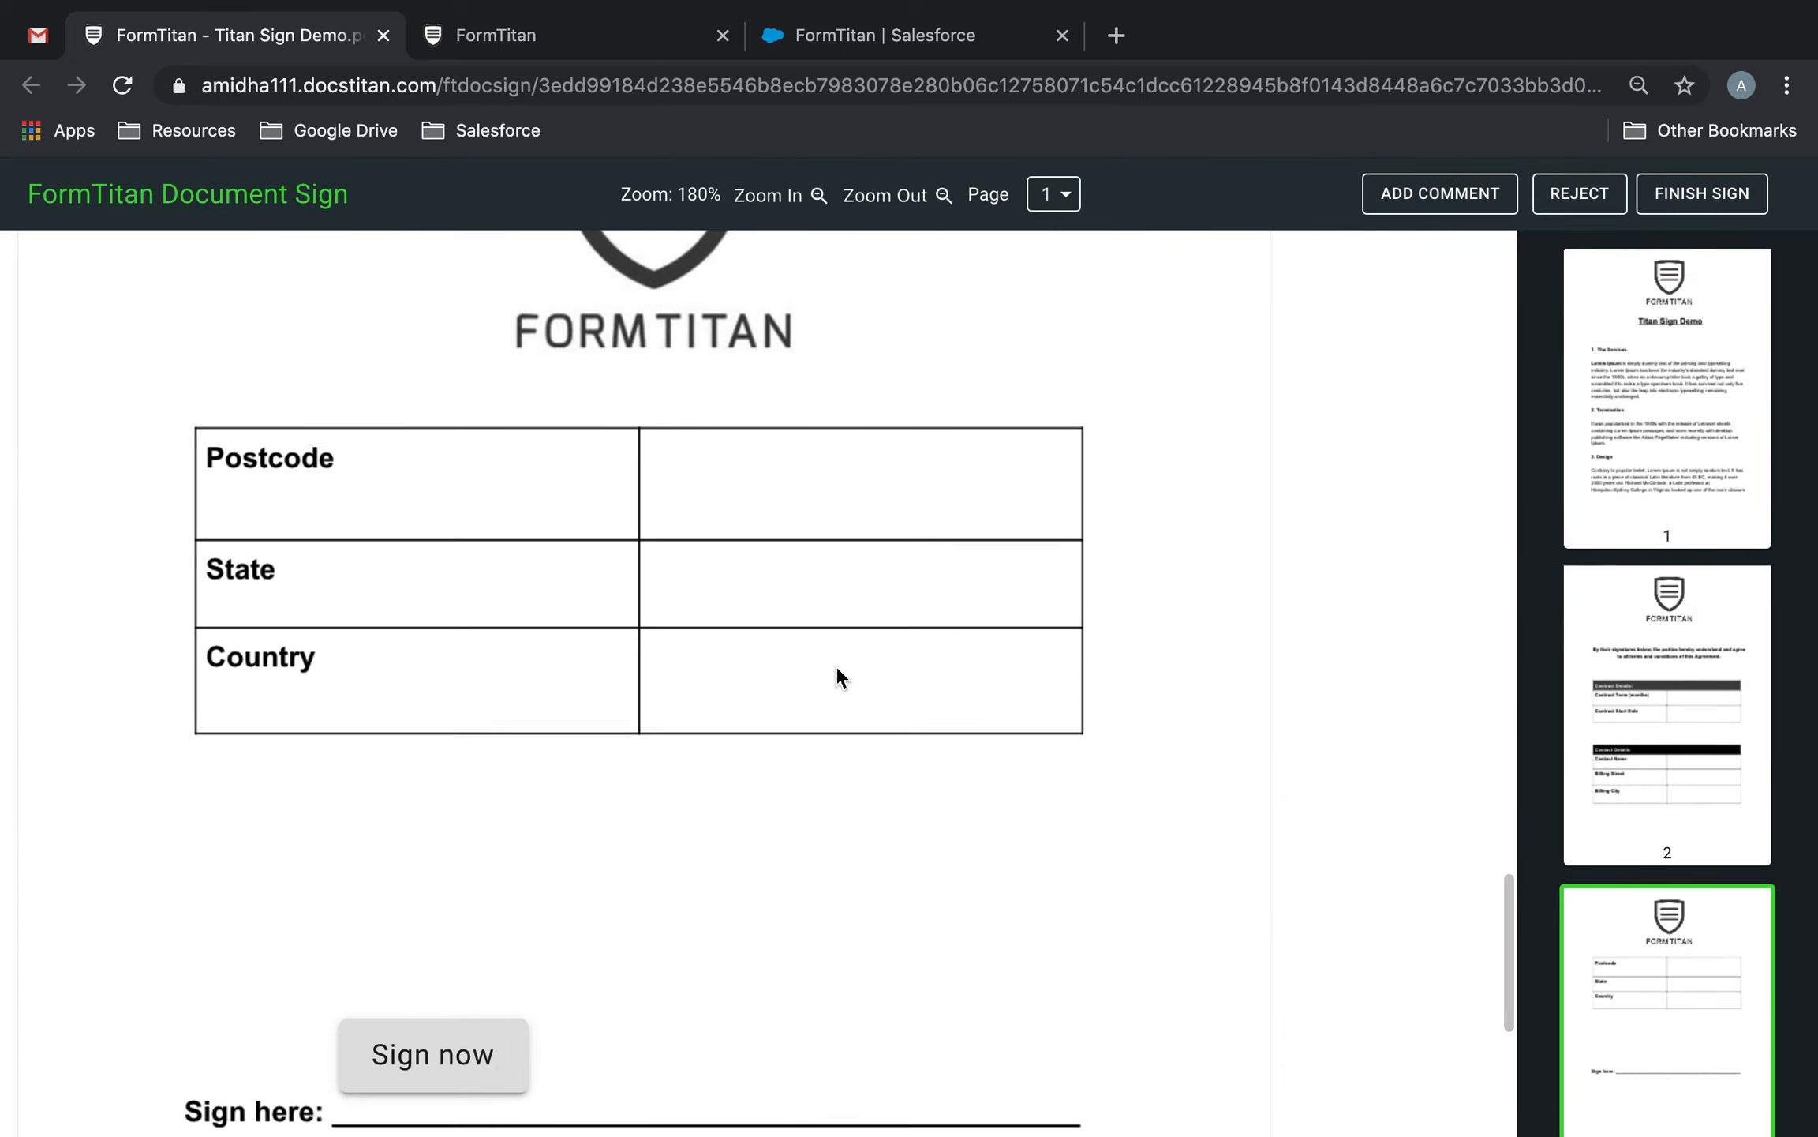
pyautogui.click(426, 1058)
pyautogui.click(1272, 545)
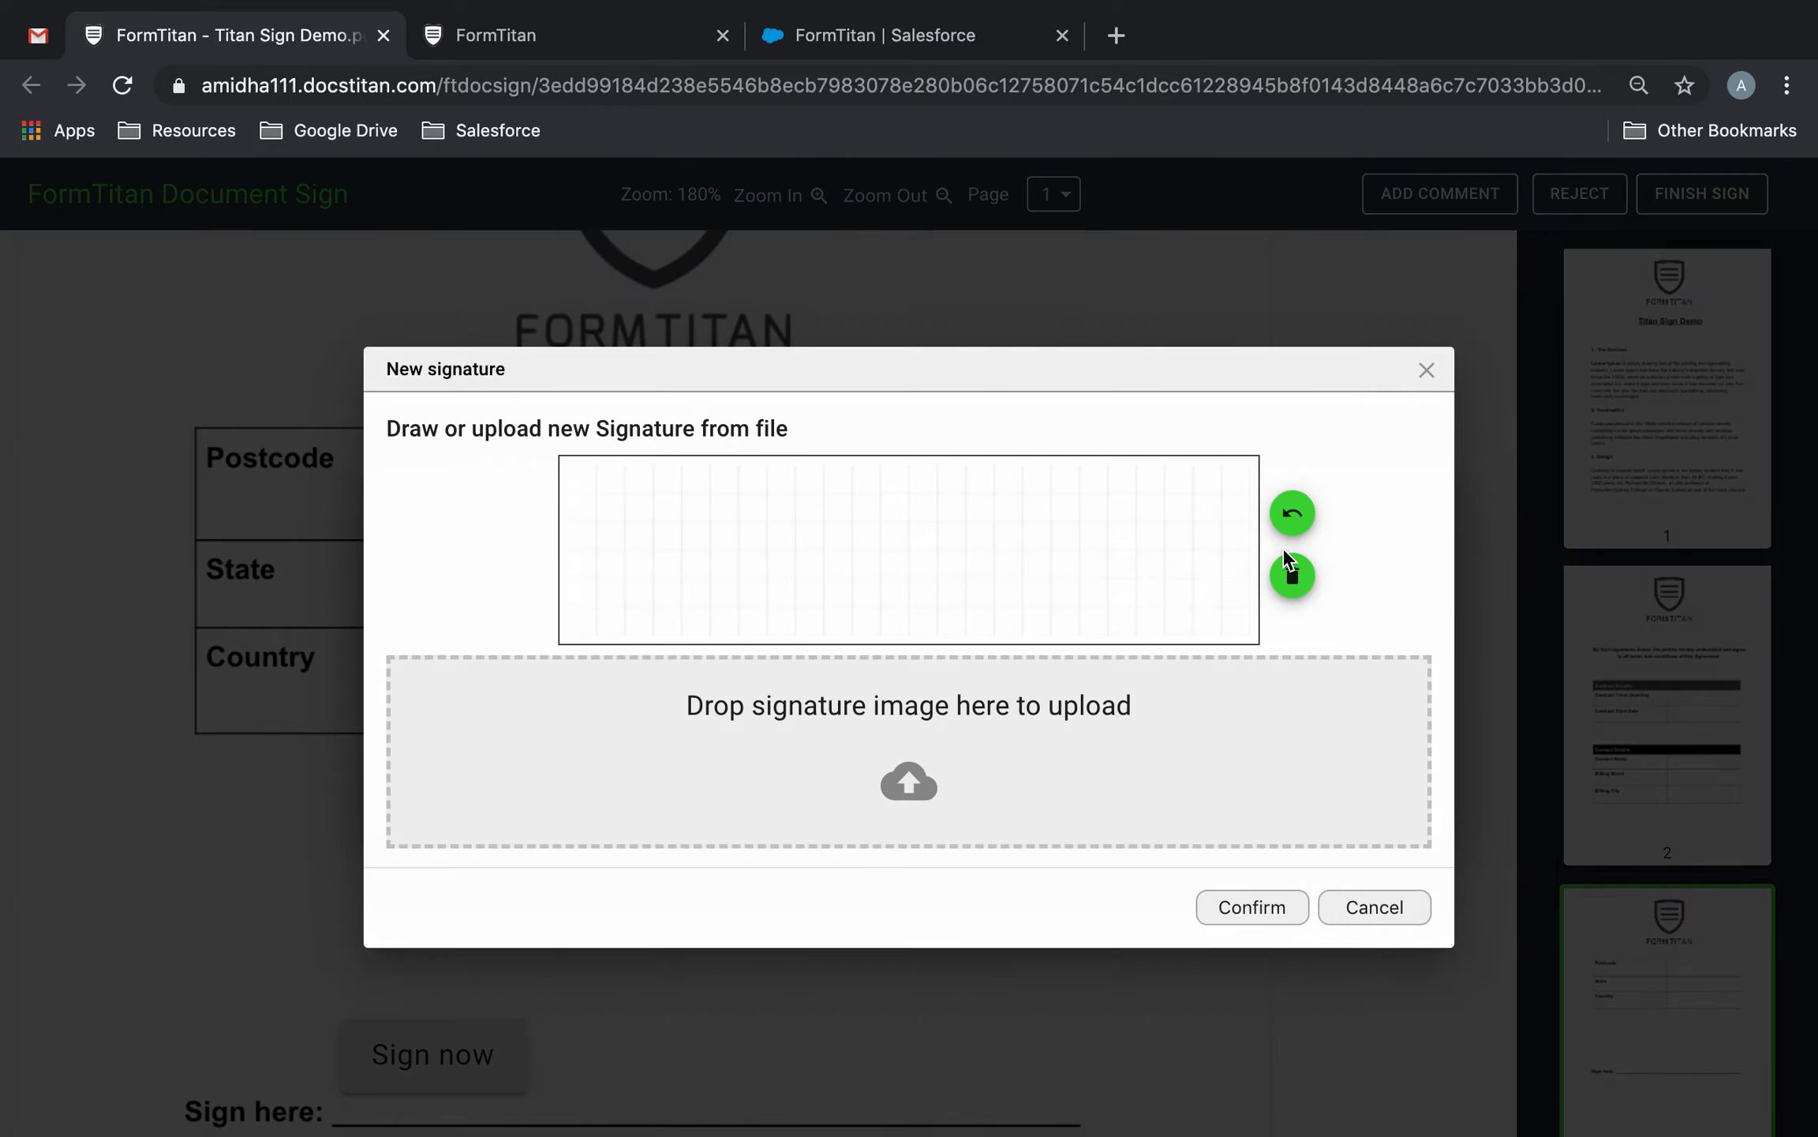
pyautogui.click(699, 630)
pyautogui.moveTo(700, 630)
pyautogui.mouseDown()
pyautogui.moveTo(794, 478)
pyautogui.moveTo(739, 548)
pyautogui.moveTo(783, 591)
pyautogui.moveTo(912, 521)
pyautogui.mouseUp()
pyautogui.moveTo(826, 565)
pyautogui.mouseDown()
pyautogui.moveTo(832, 601)
pyautogui.moveTo(1043, 487)
pyautogui.mouseUp()
pyautogui.click(1042, 536)
pyautogui.click(1267, 906)
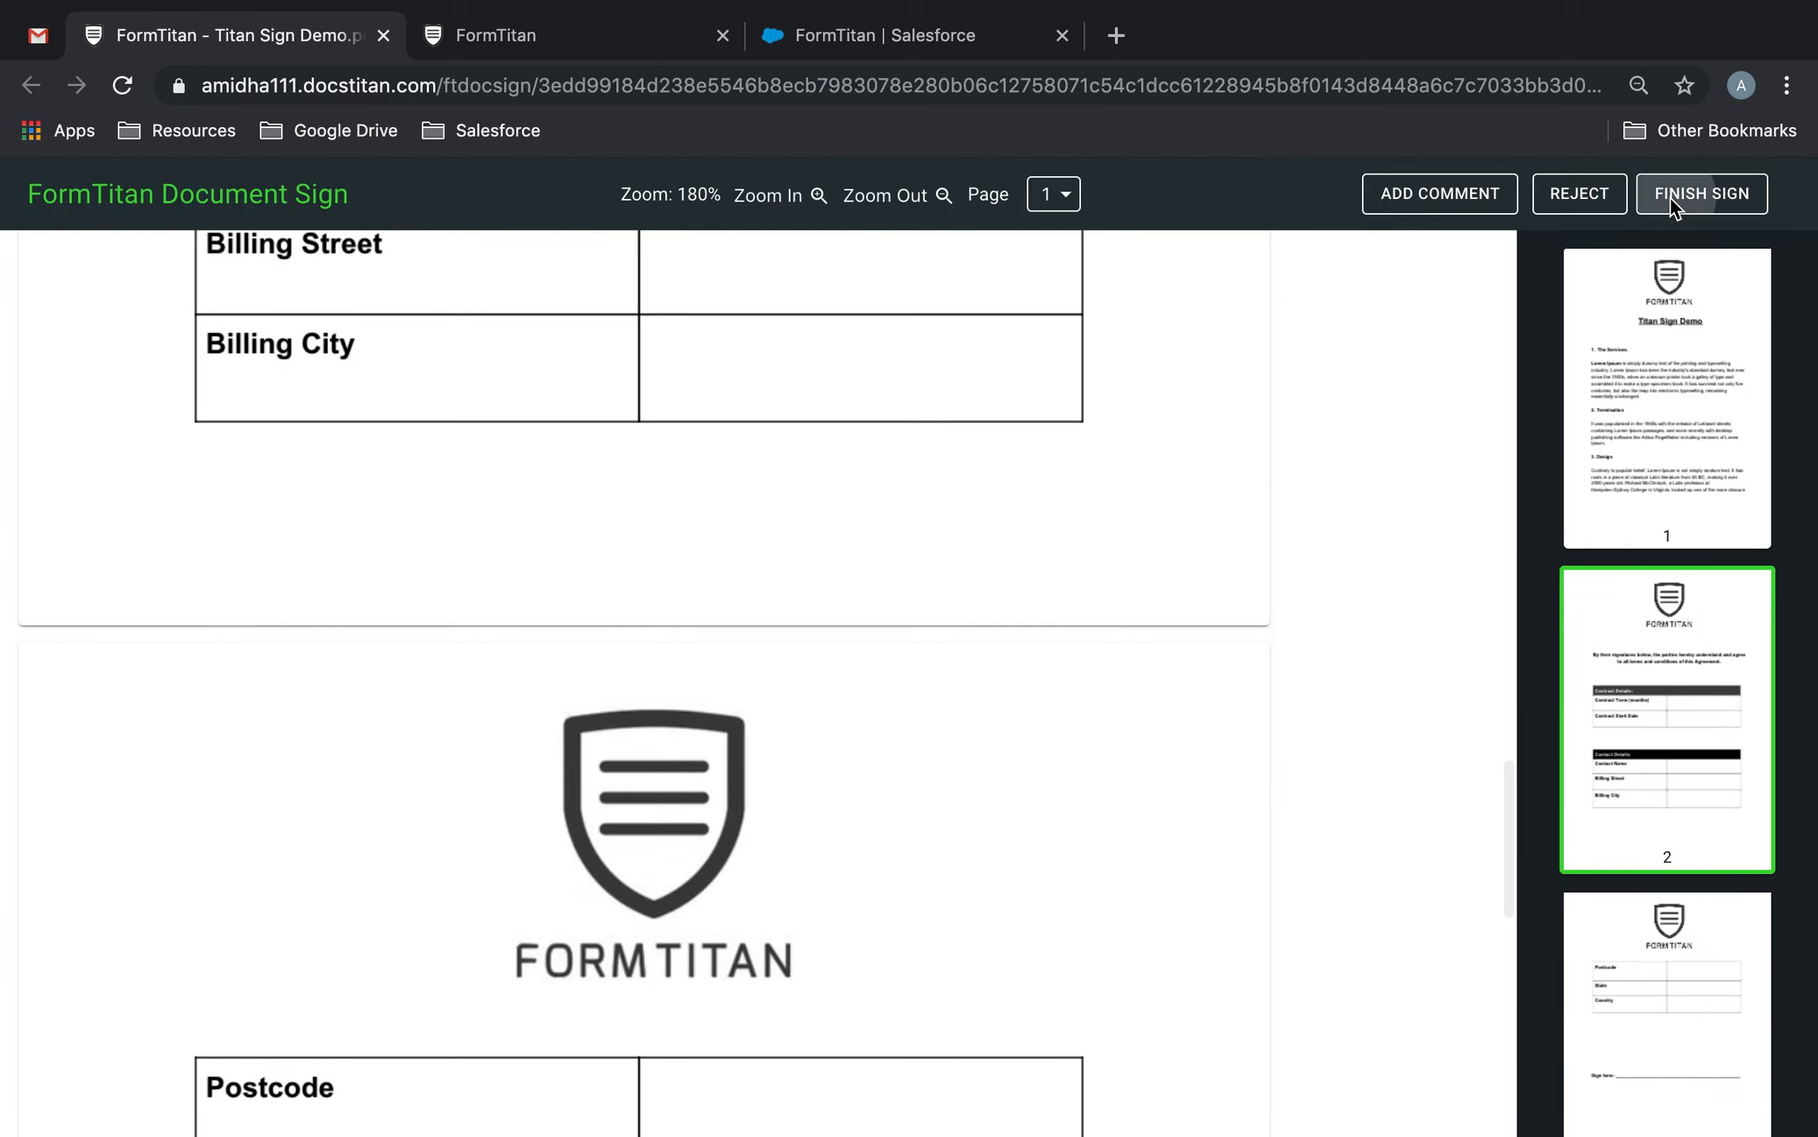
pyautogui.click(1671, 196)
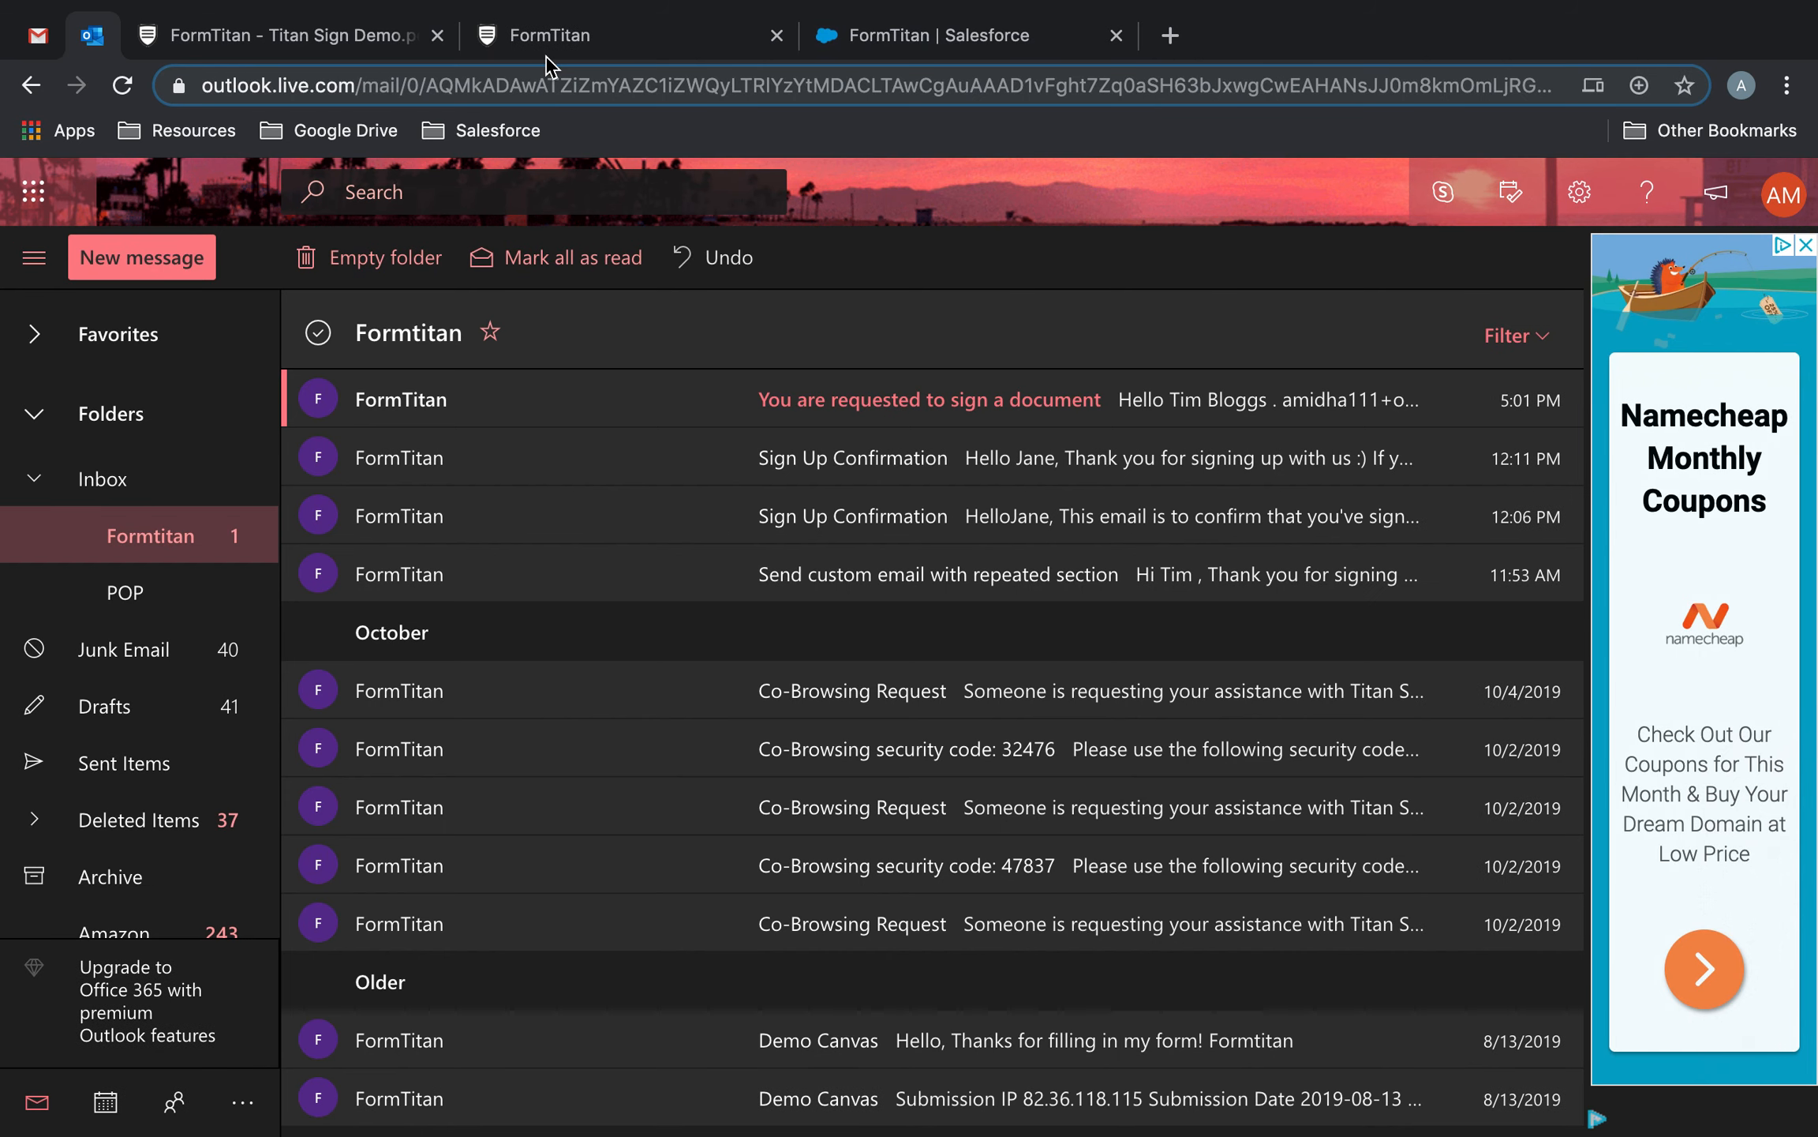
# Open the second signer's 'You are requested to sign a document' email in Outlook's Formtitan folder.
pyautogui.click(882, 426)
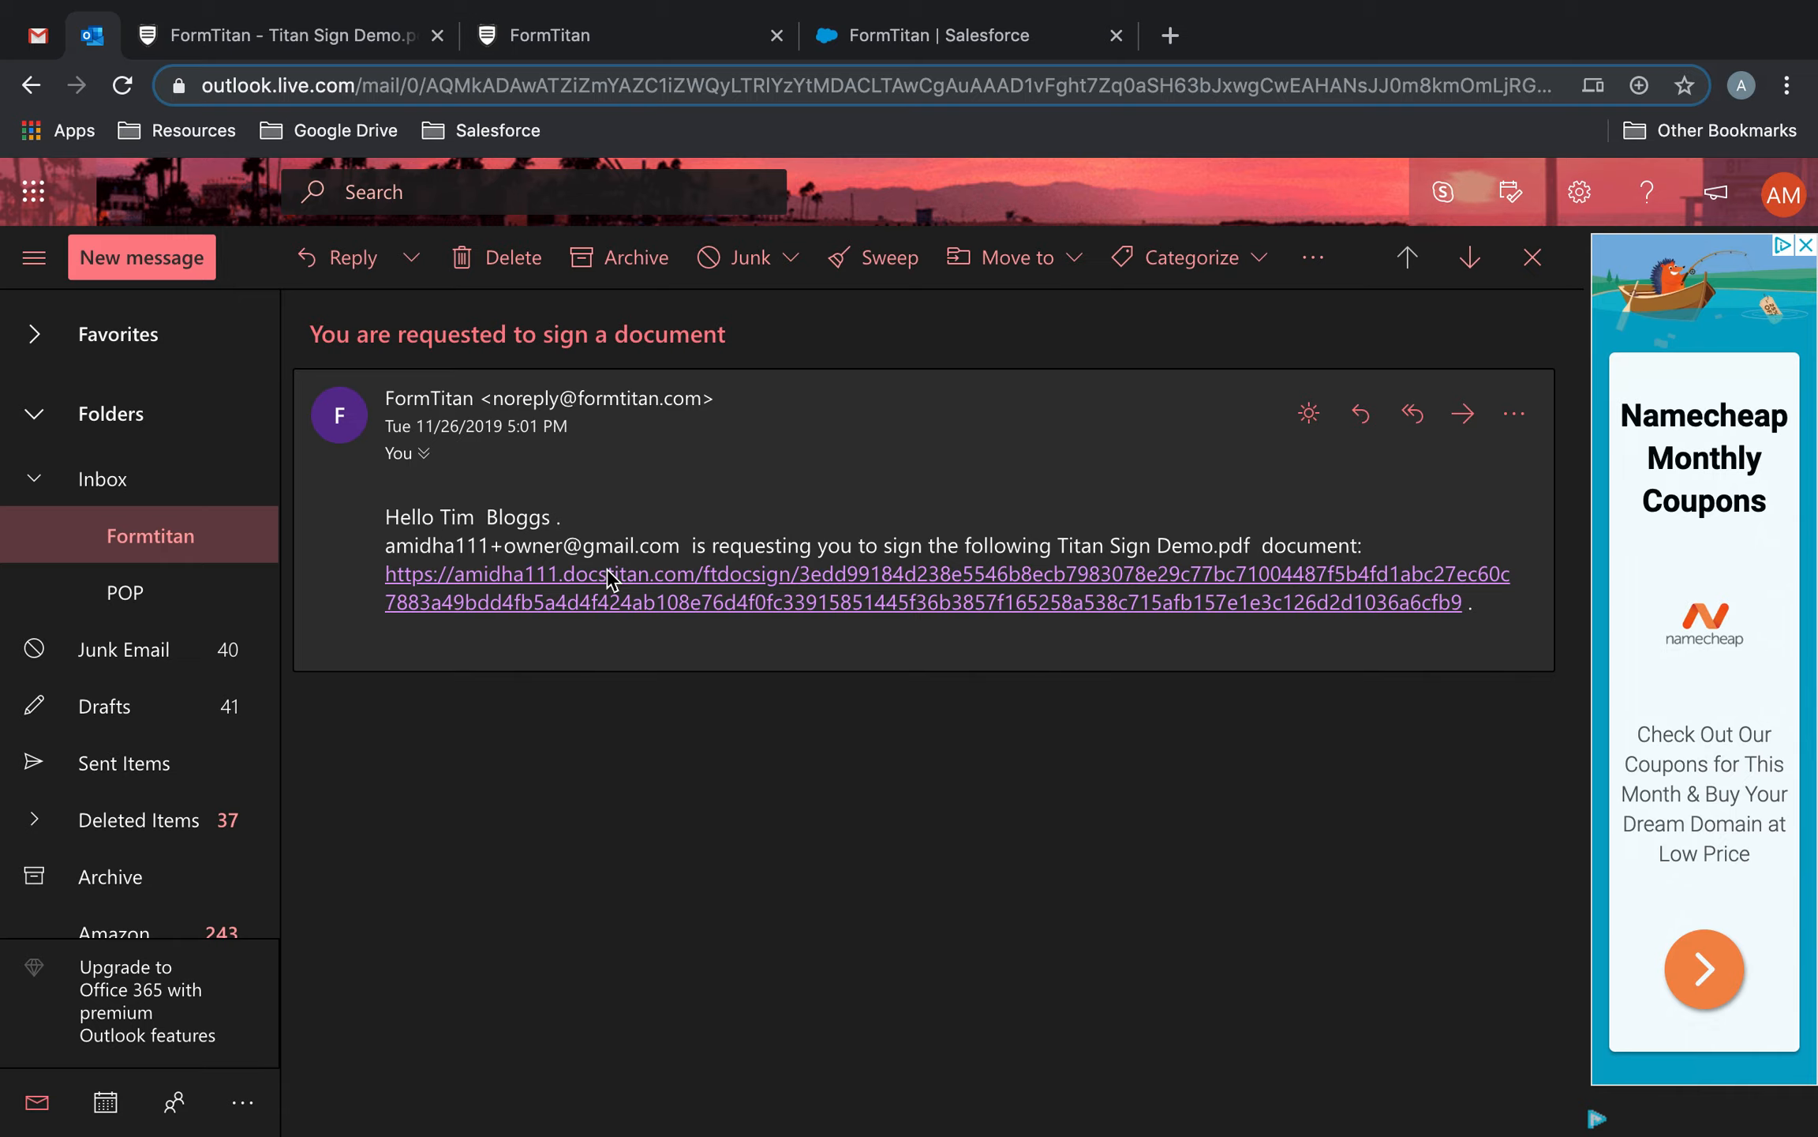
# Open the second signer's signing link and enter the contact name, billing street and billing city.
pyautogui.click(710, 576)
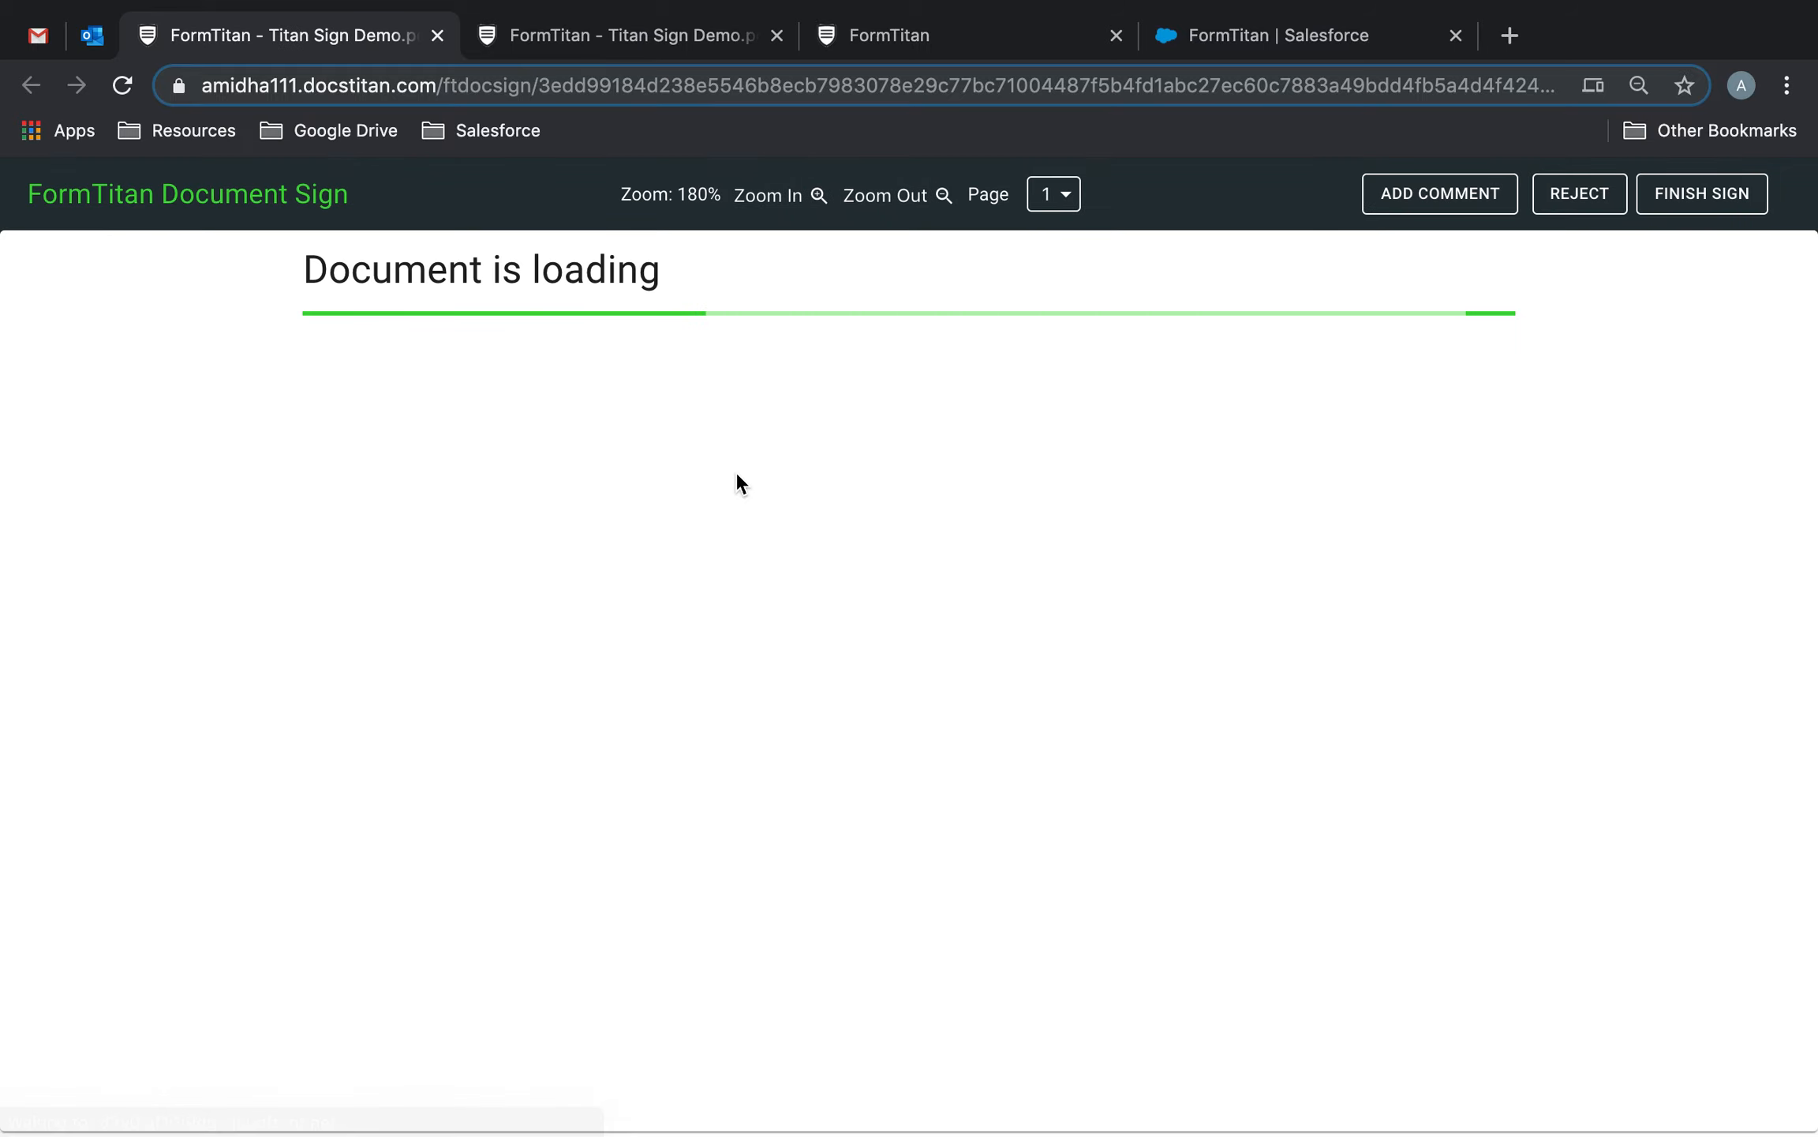
pyautogui.scroll(-15, 735, 472)
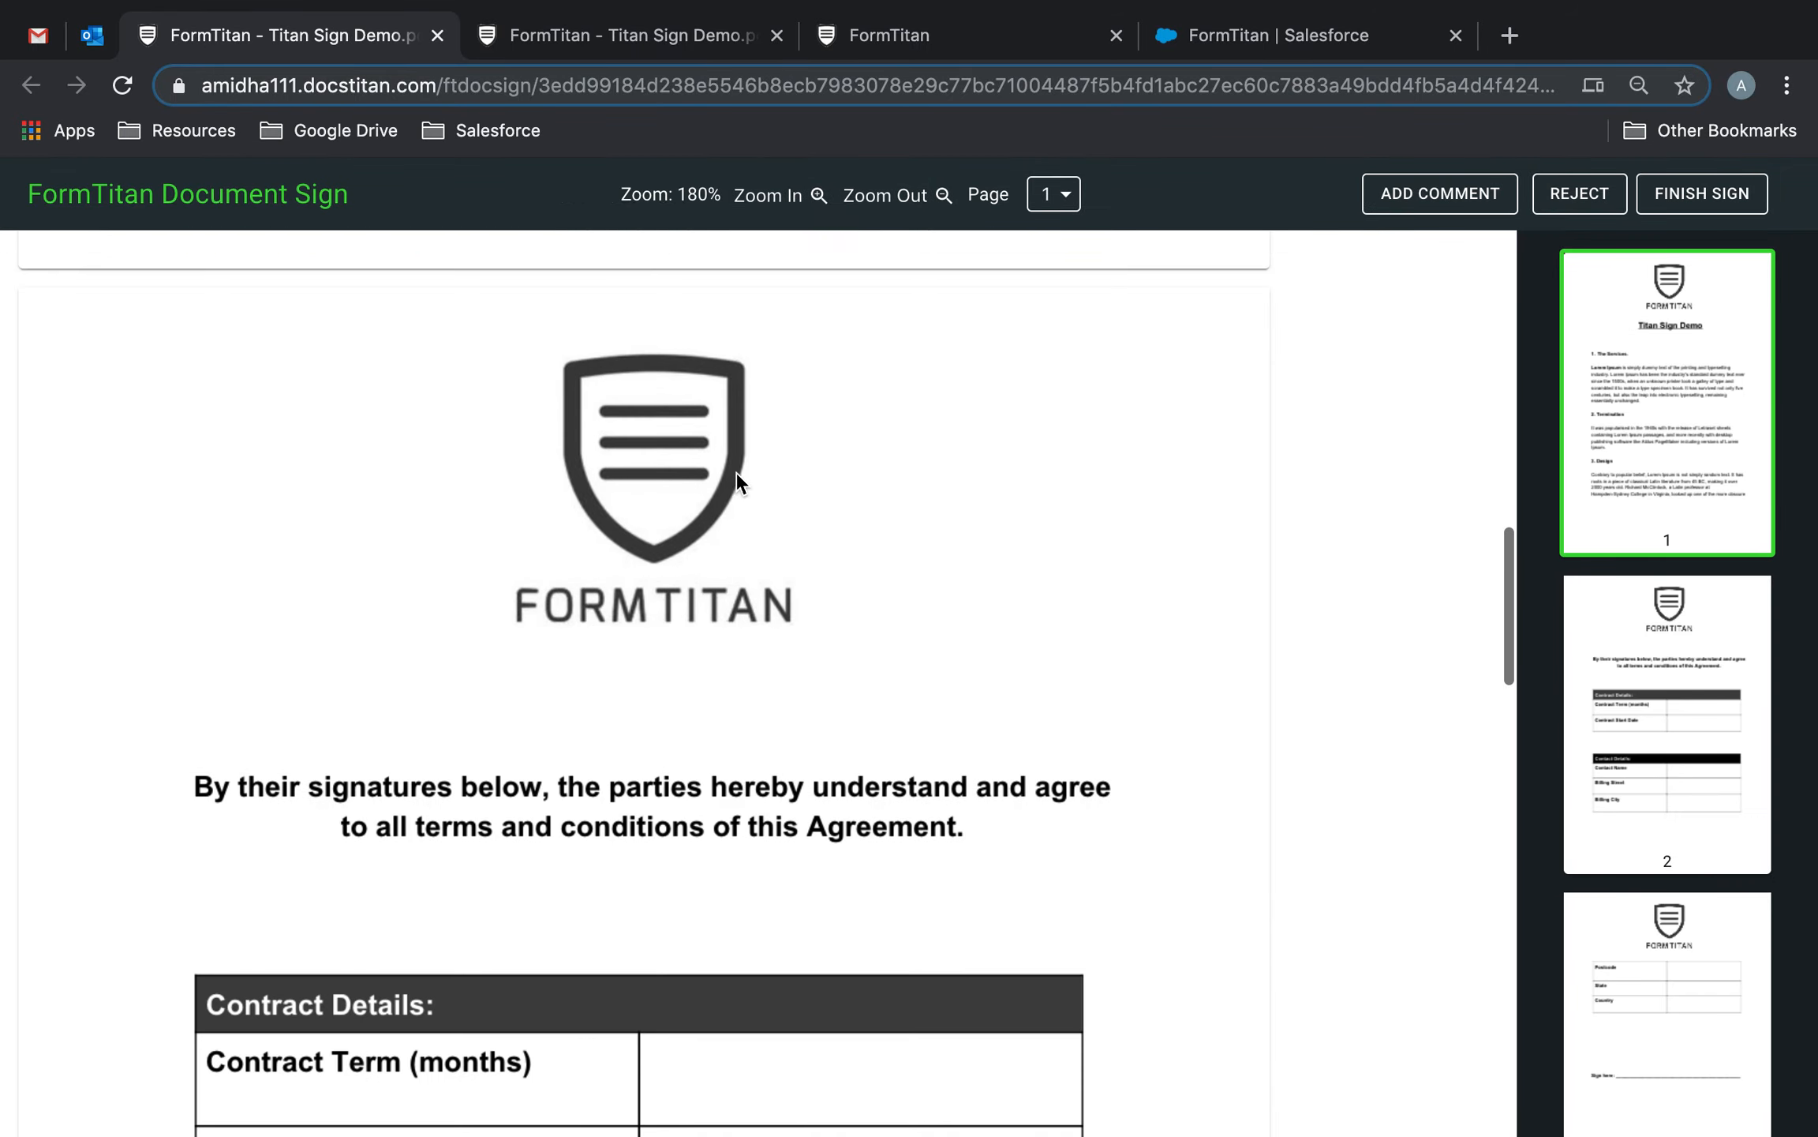
pyautogui.click(734, 568)
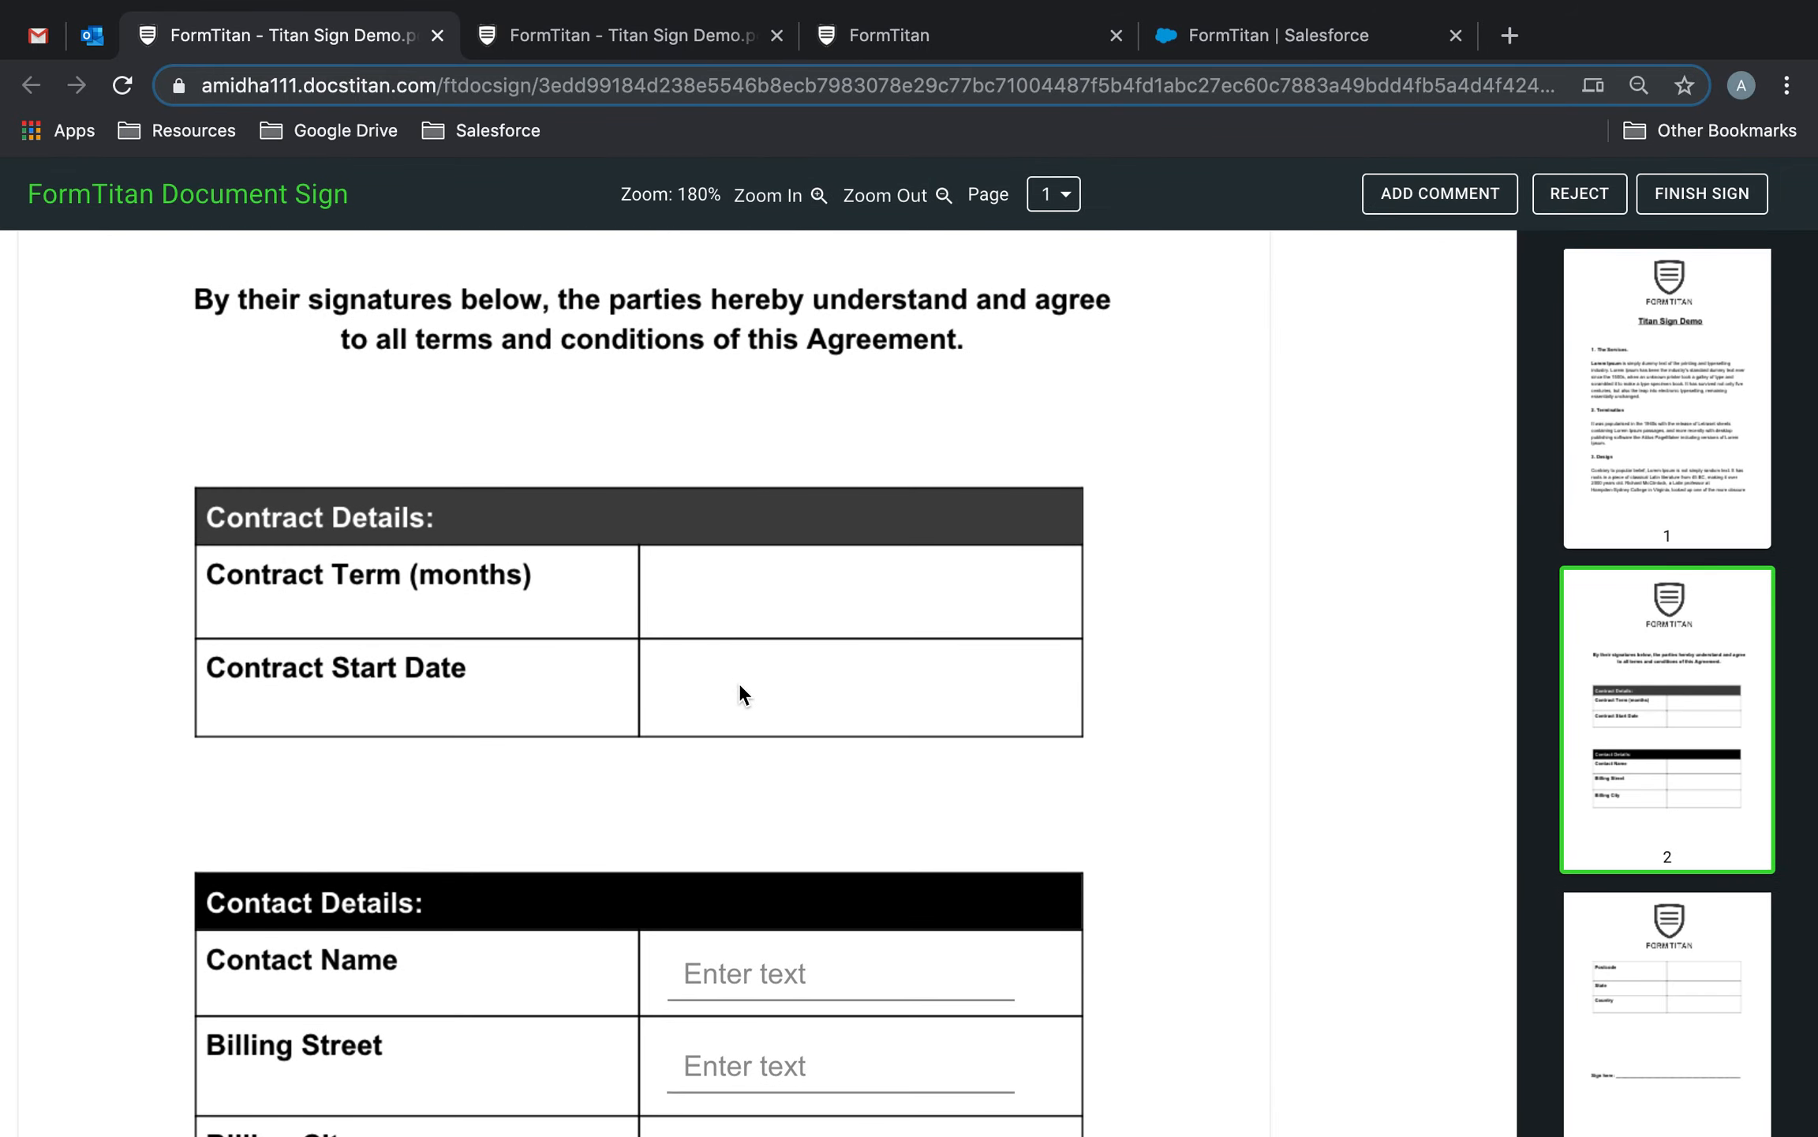
pyautogui.scroll(-3, 739, 694)
pyautogui.click(799, 774)
pyautogui.scroll(-2, 799, 773)
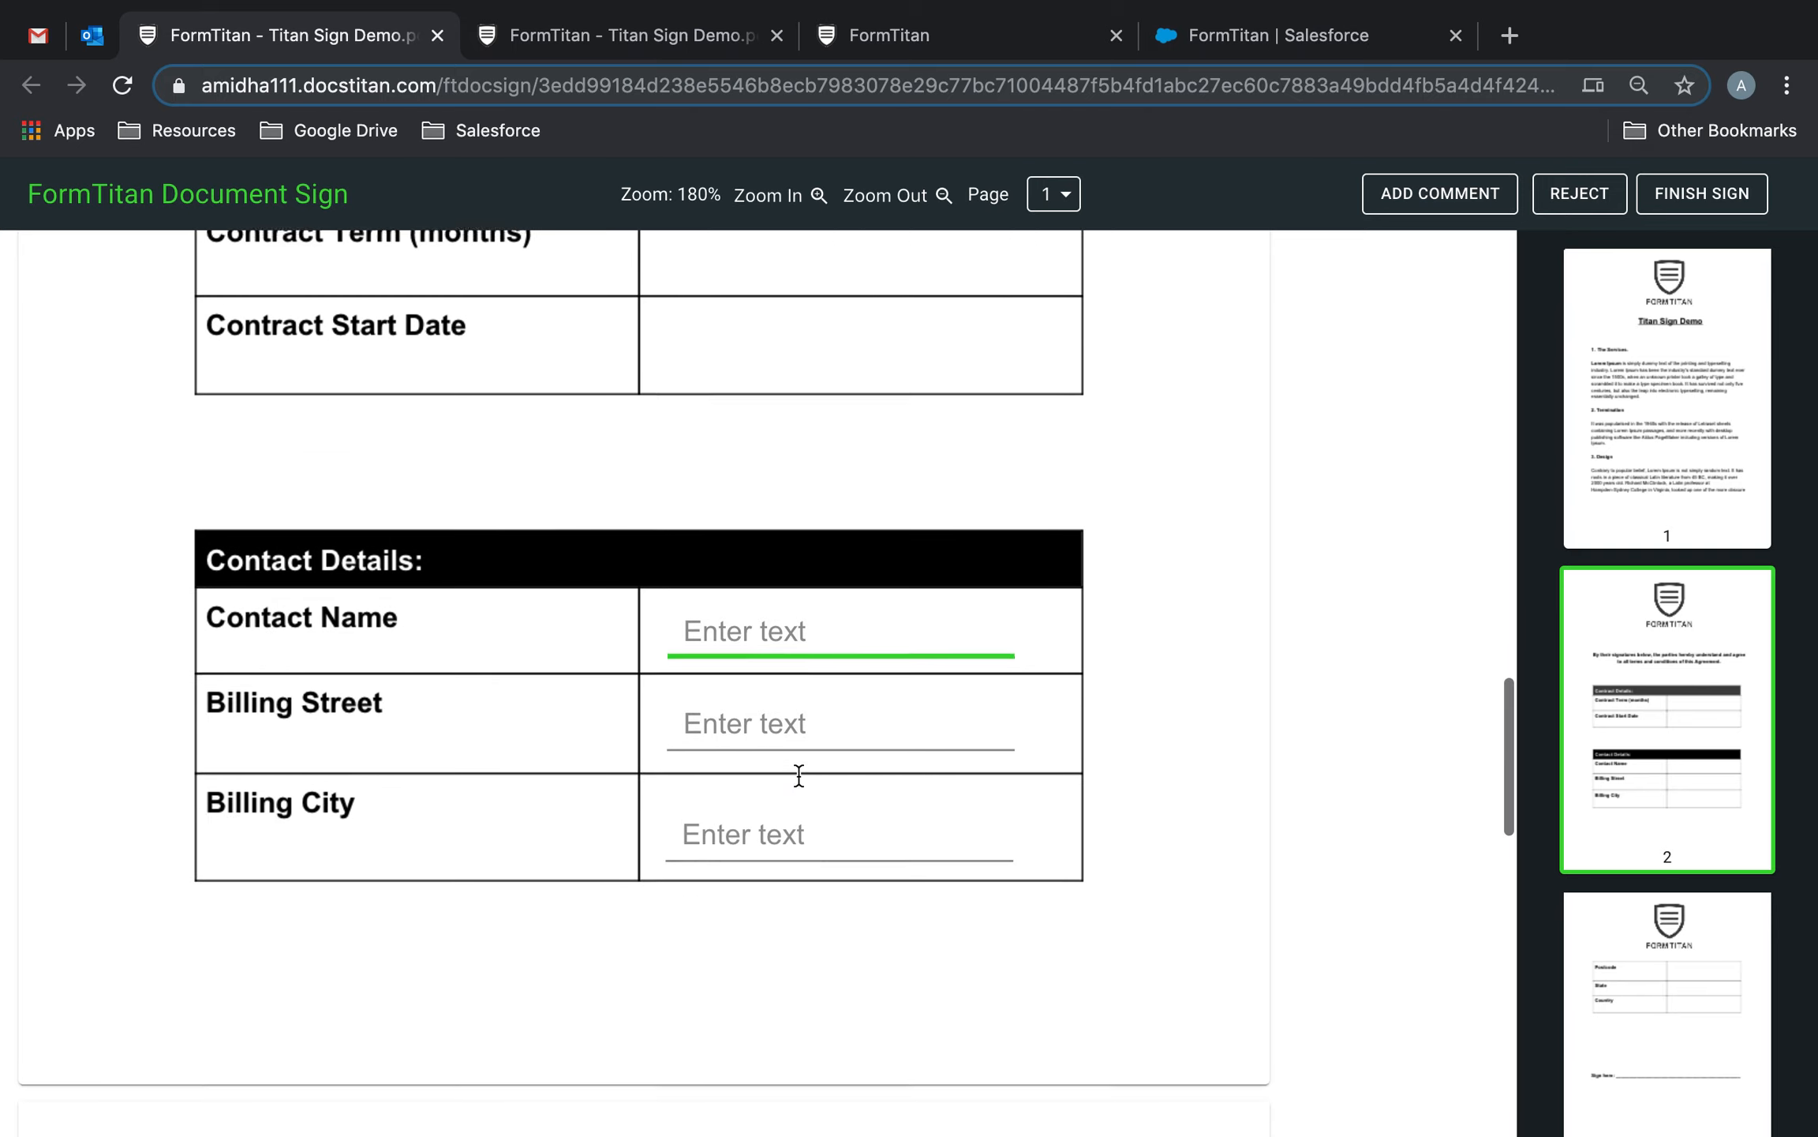
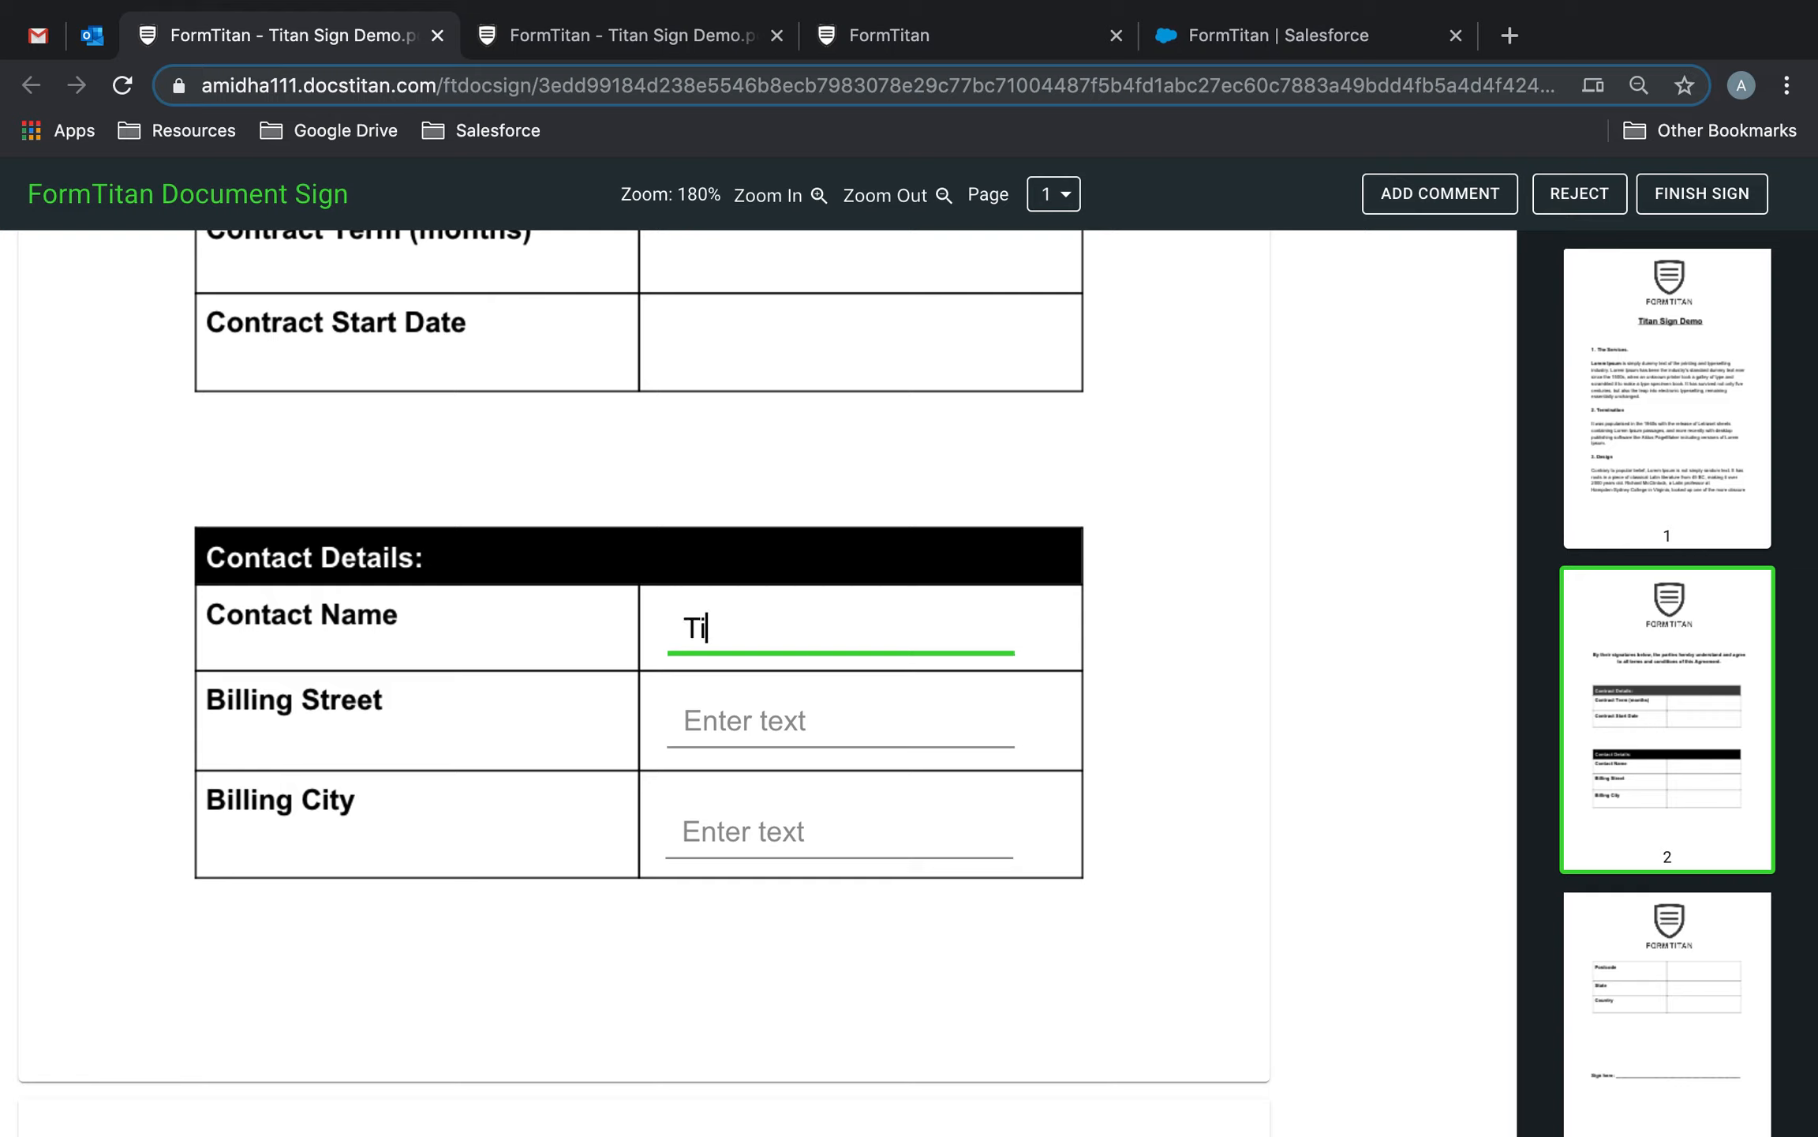
pyautogui.click(832, 724)
pyautogui.write('Test Street')
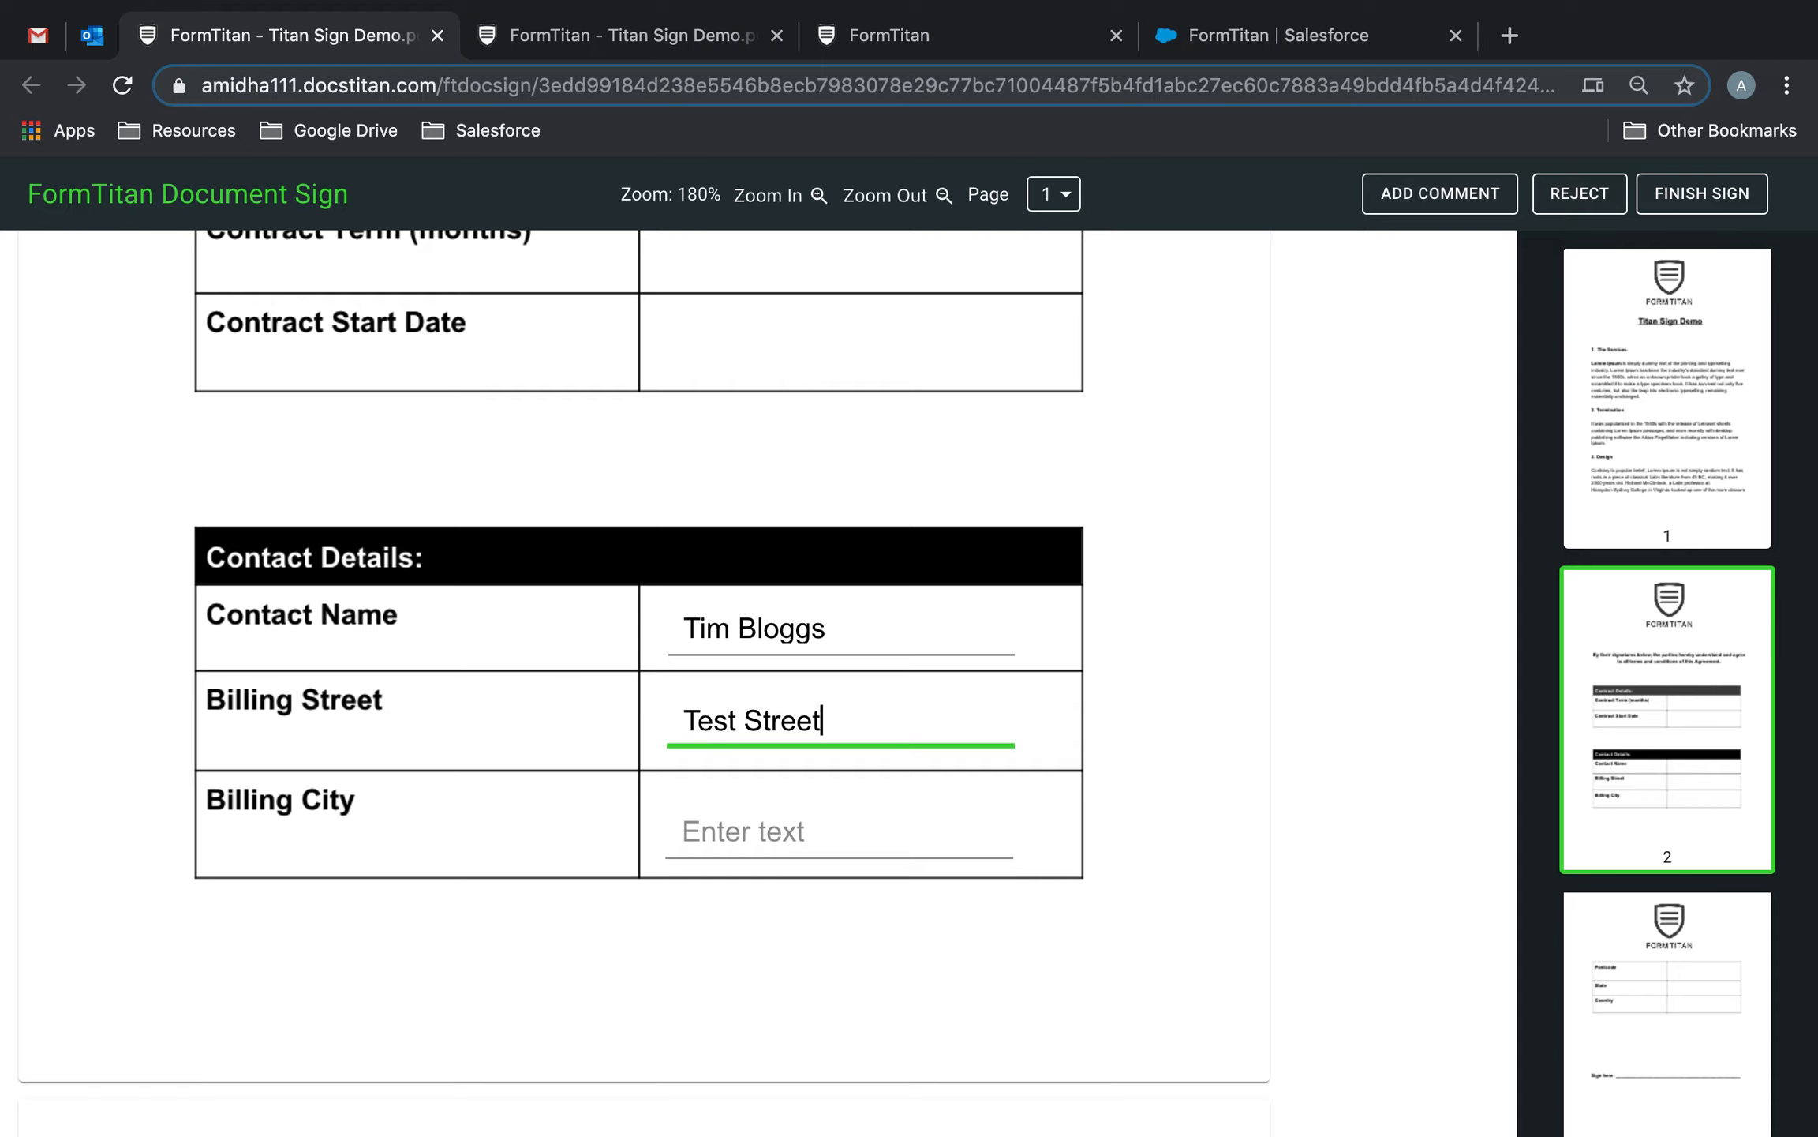
pyautogui.click(843, 822)
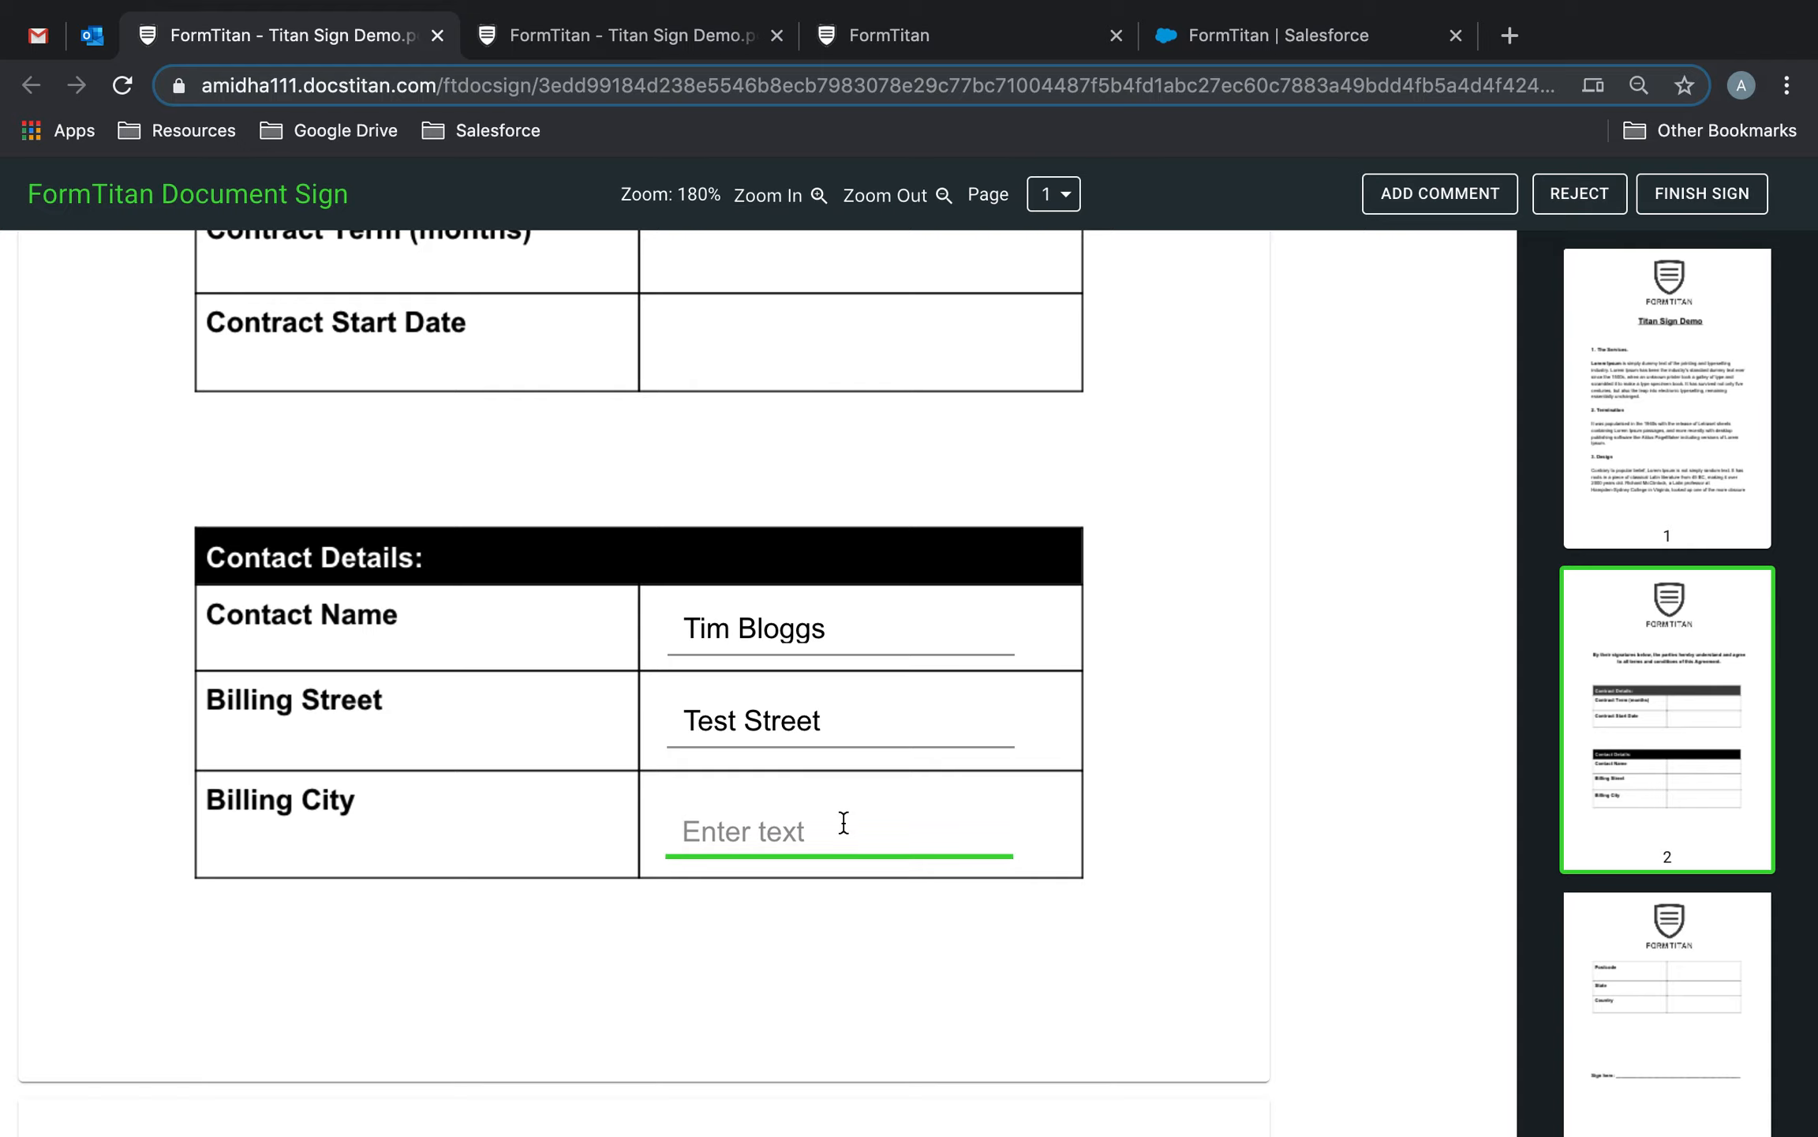
pyautogui.write('Alabama')
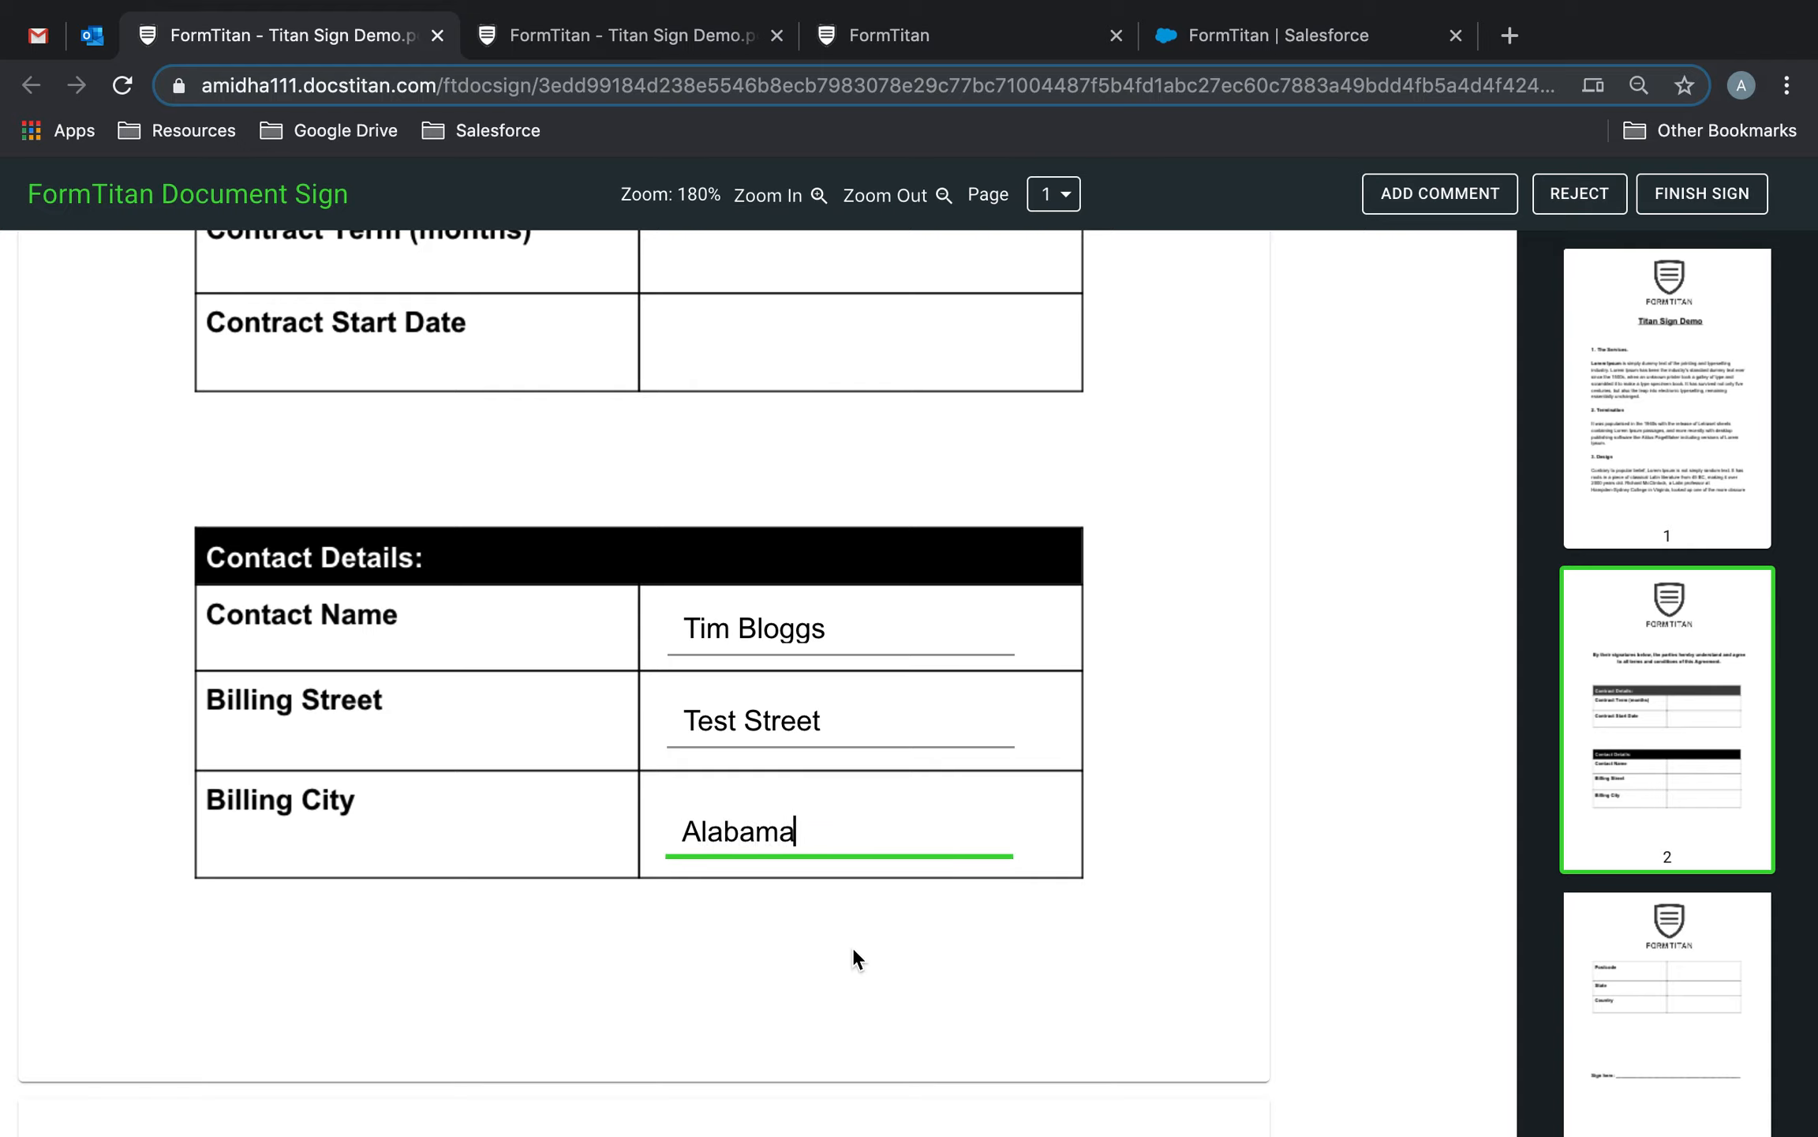
# Enter the postcode, set State to Alabama and Country to United States.
pyautogui.scroll(-10, 854, 951)
pyautogui.click(851, 696)
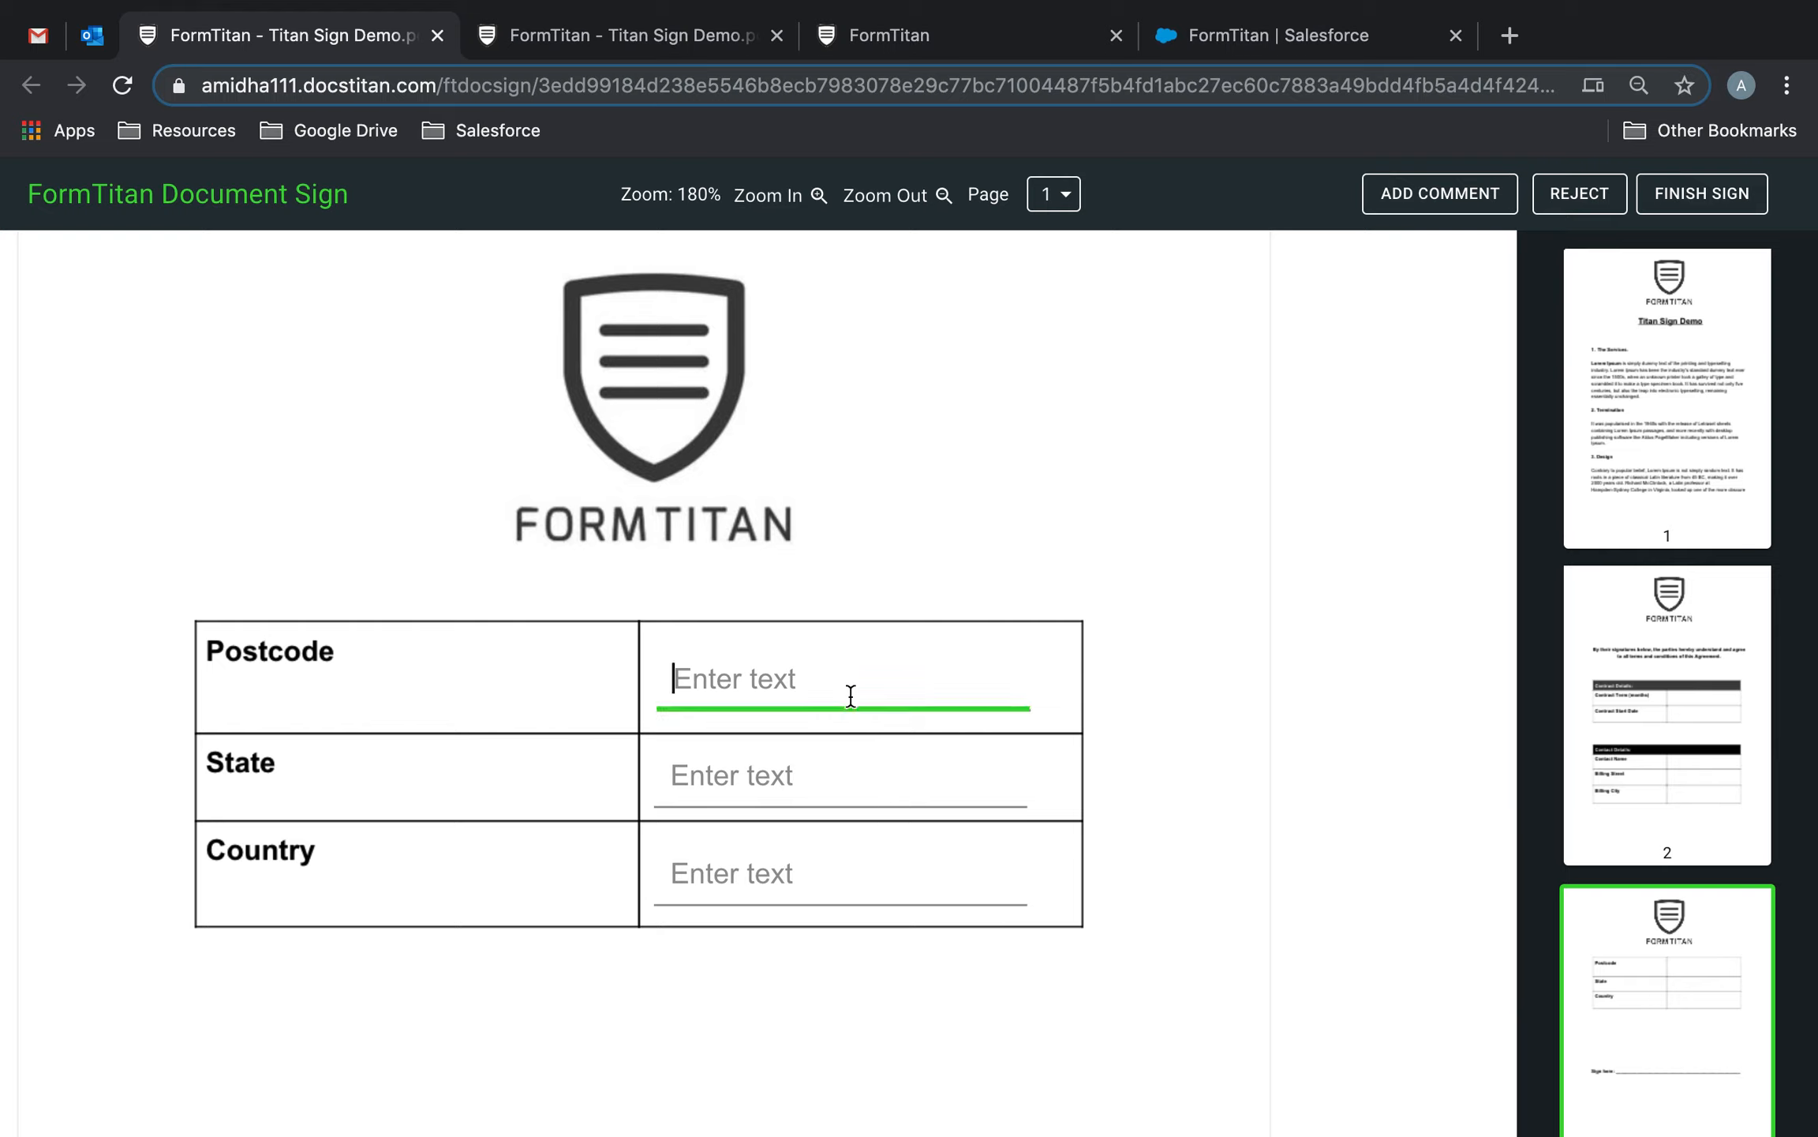
pyautogui.write('9003221')
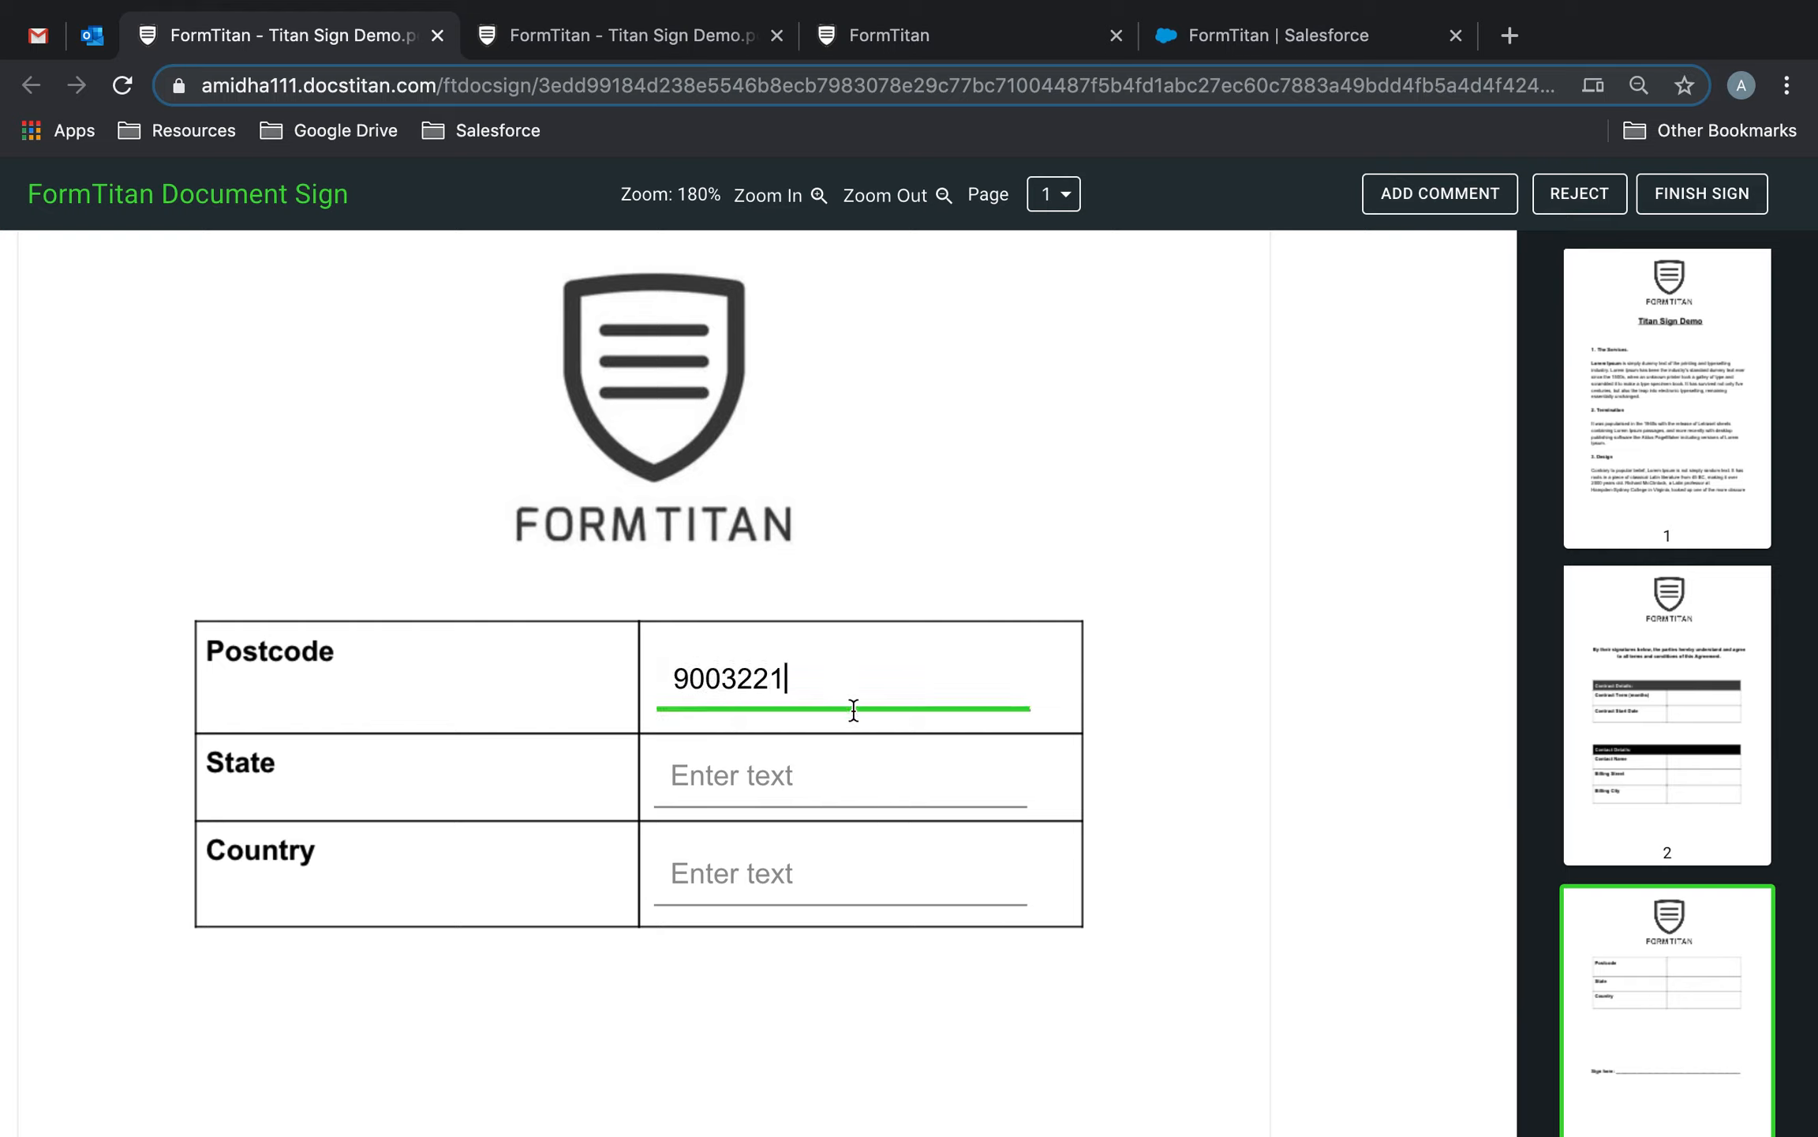
pyautogui.click(814, 782)
pyautogui.write('Alabama')
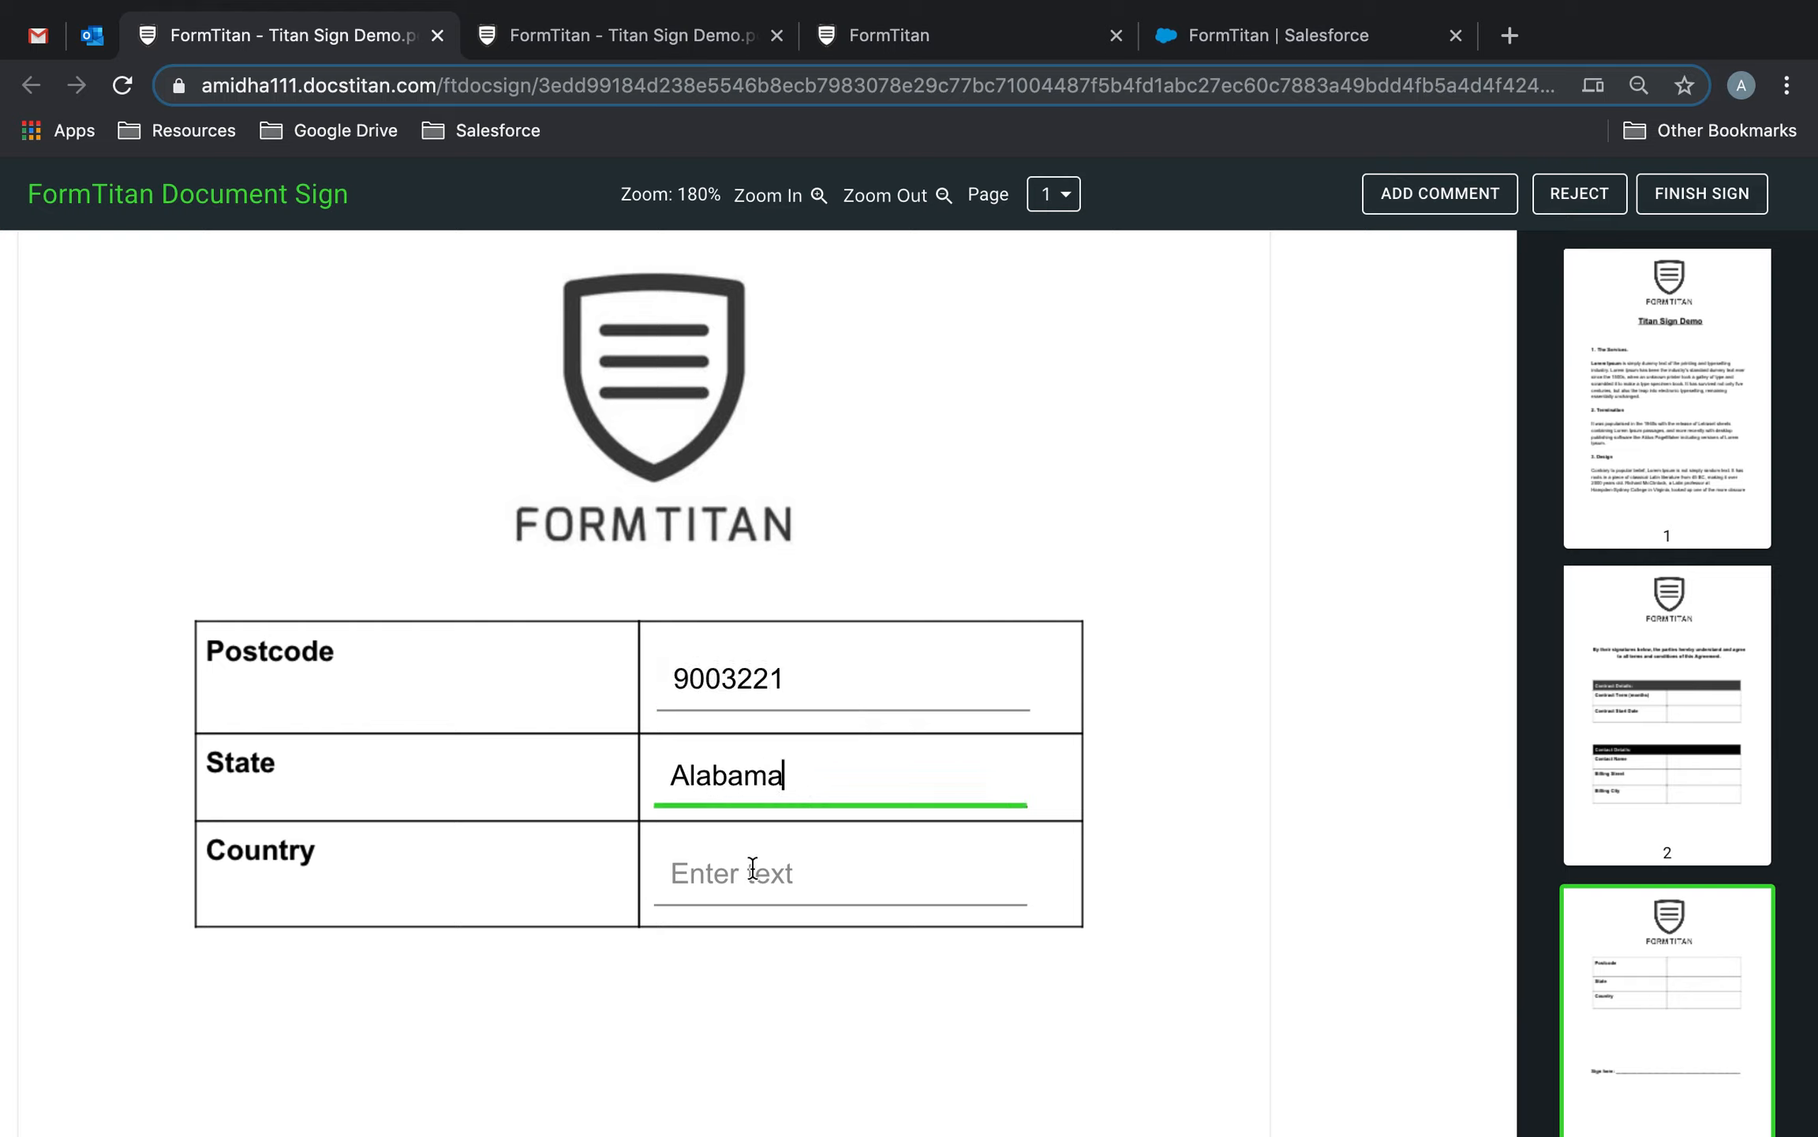
pyautogui.click(756, 896)
pyautogui.write('UNited')
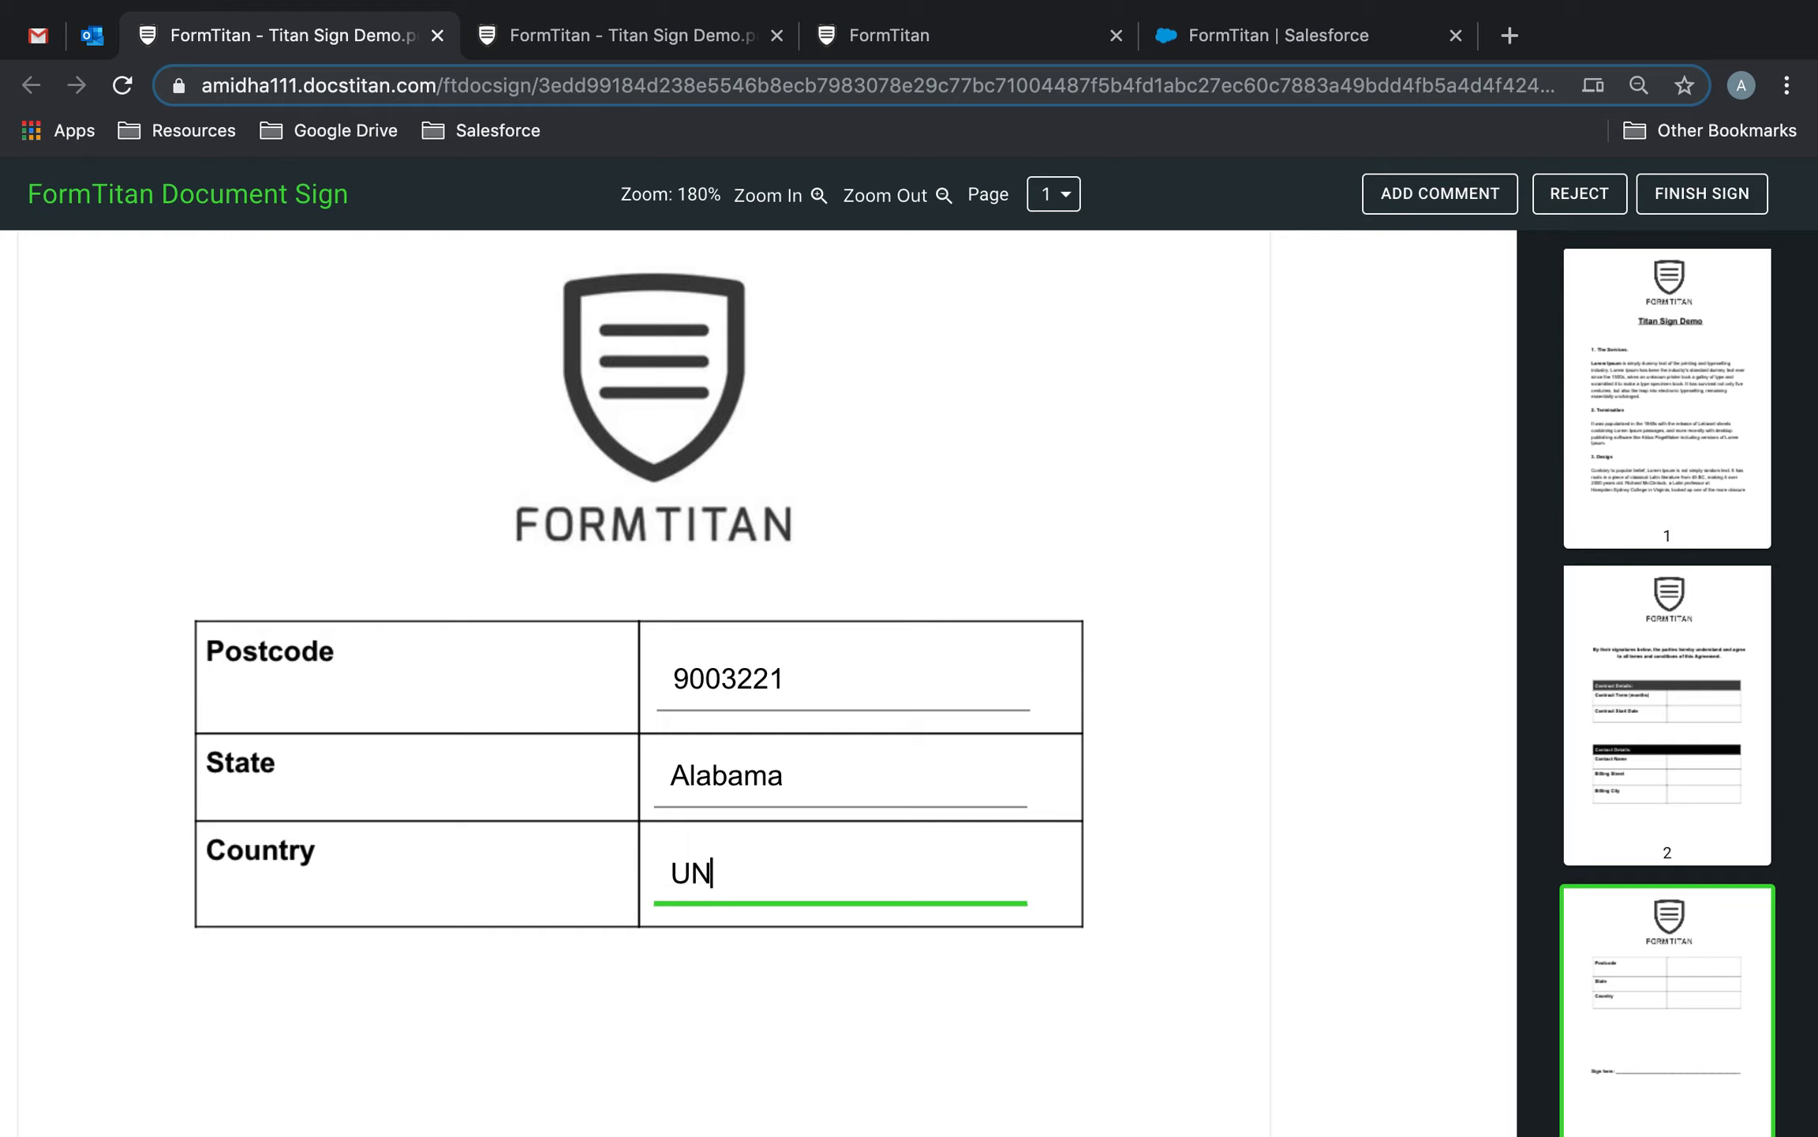
pyautogui.press('BackSpace')
pyautogui.press('BackSpace')
pyautogui.write('ited States')
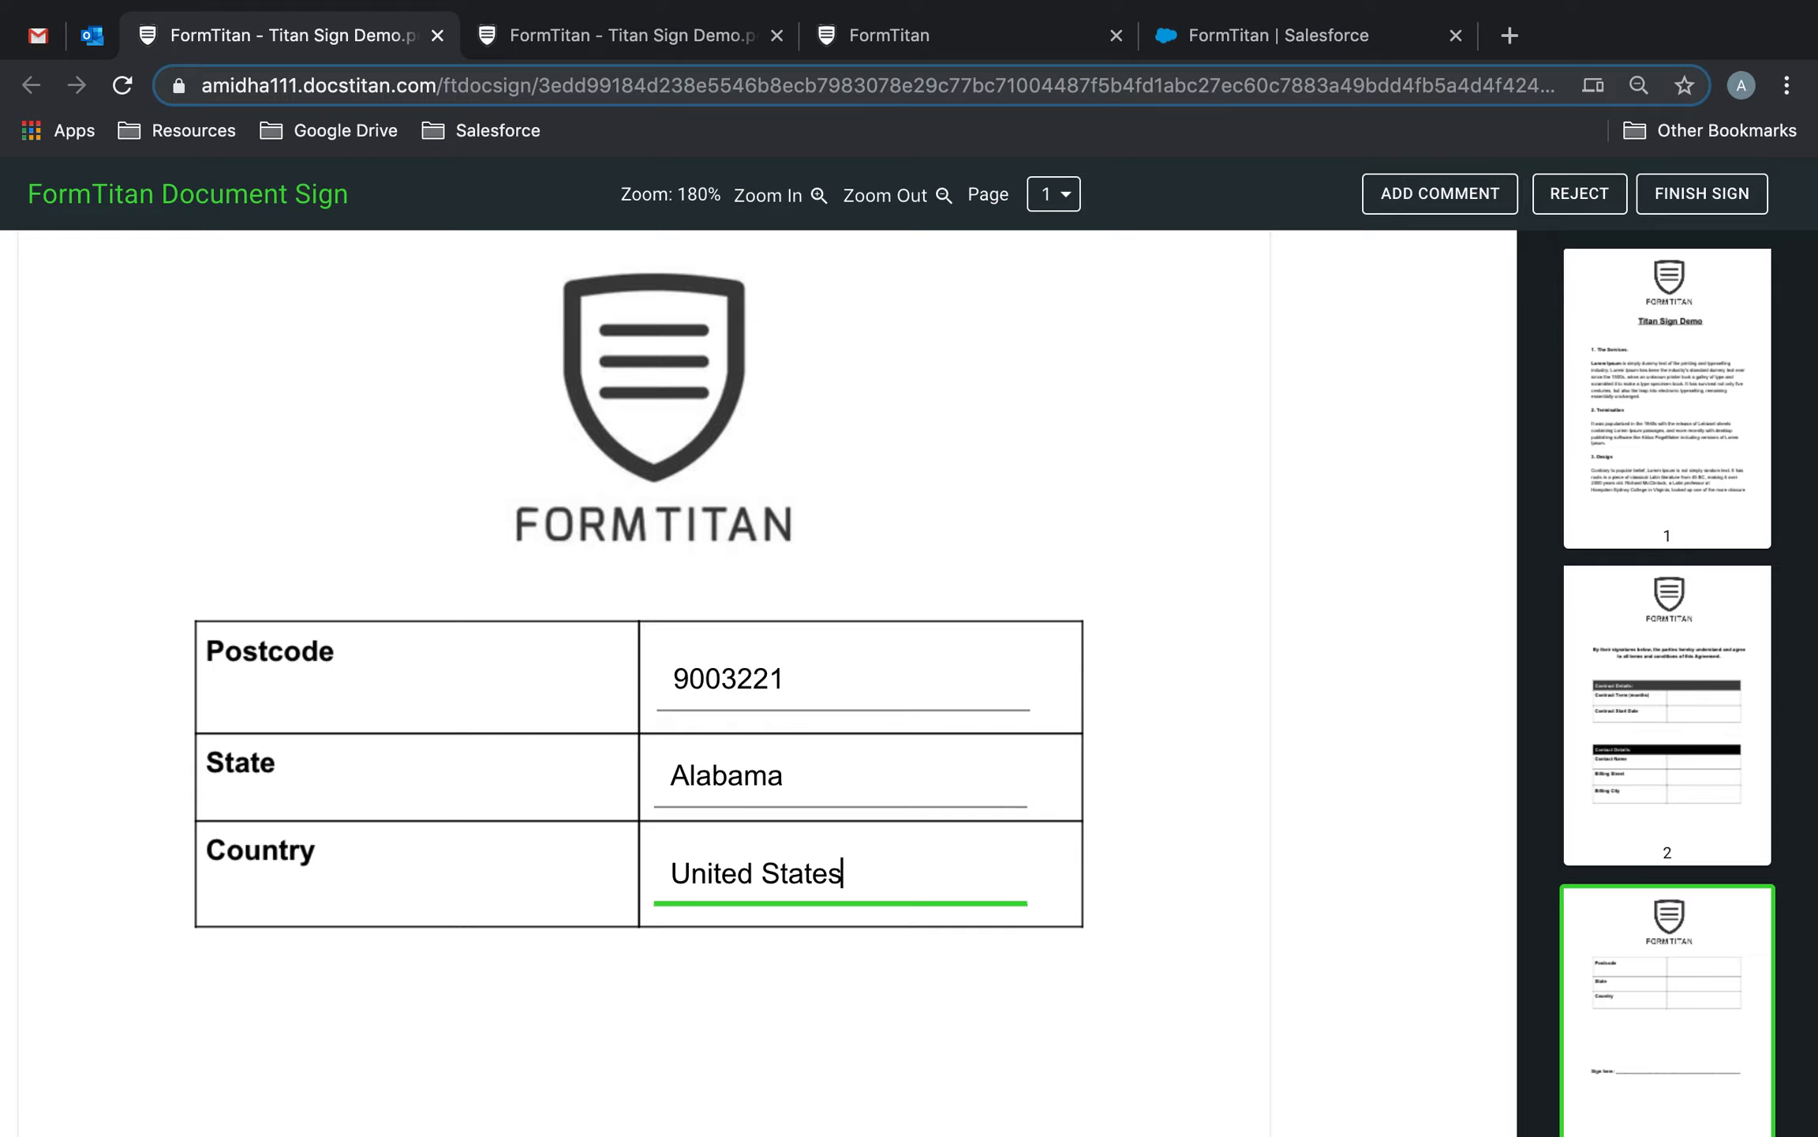
pyautogui.scroll(-3, 791, 999)
pyautogui.scroll(-5, 787, 989)
# Draw the second signer's new signature on the Sign here line, confirm it, and finish signing.
pyautogui.click(854, 704)
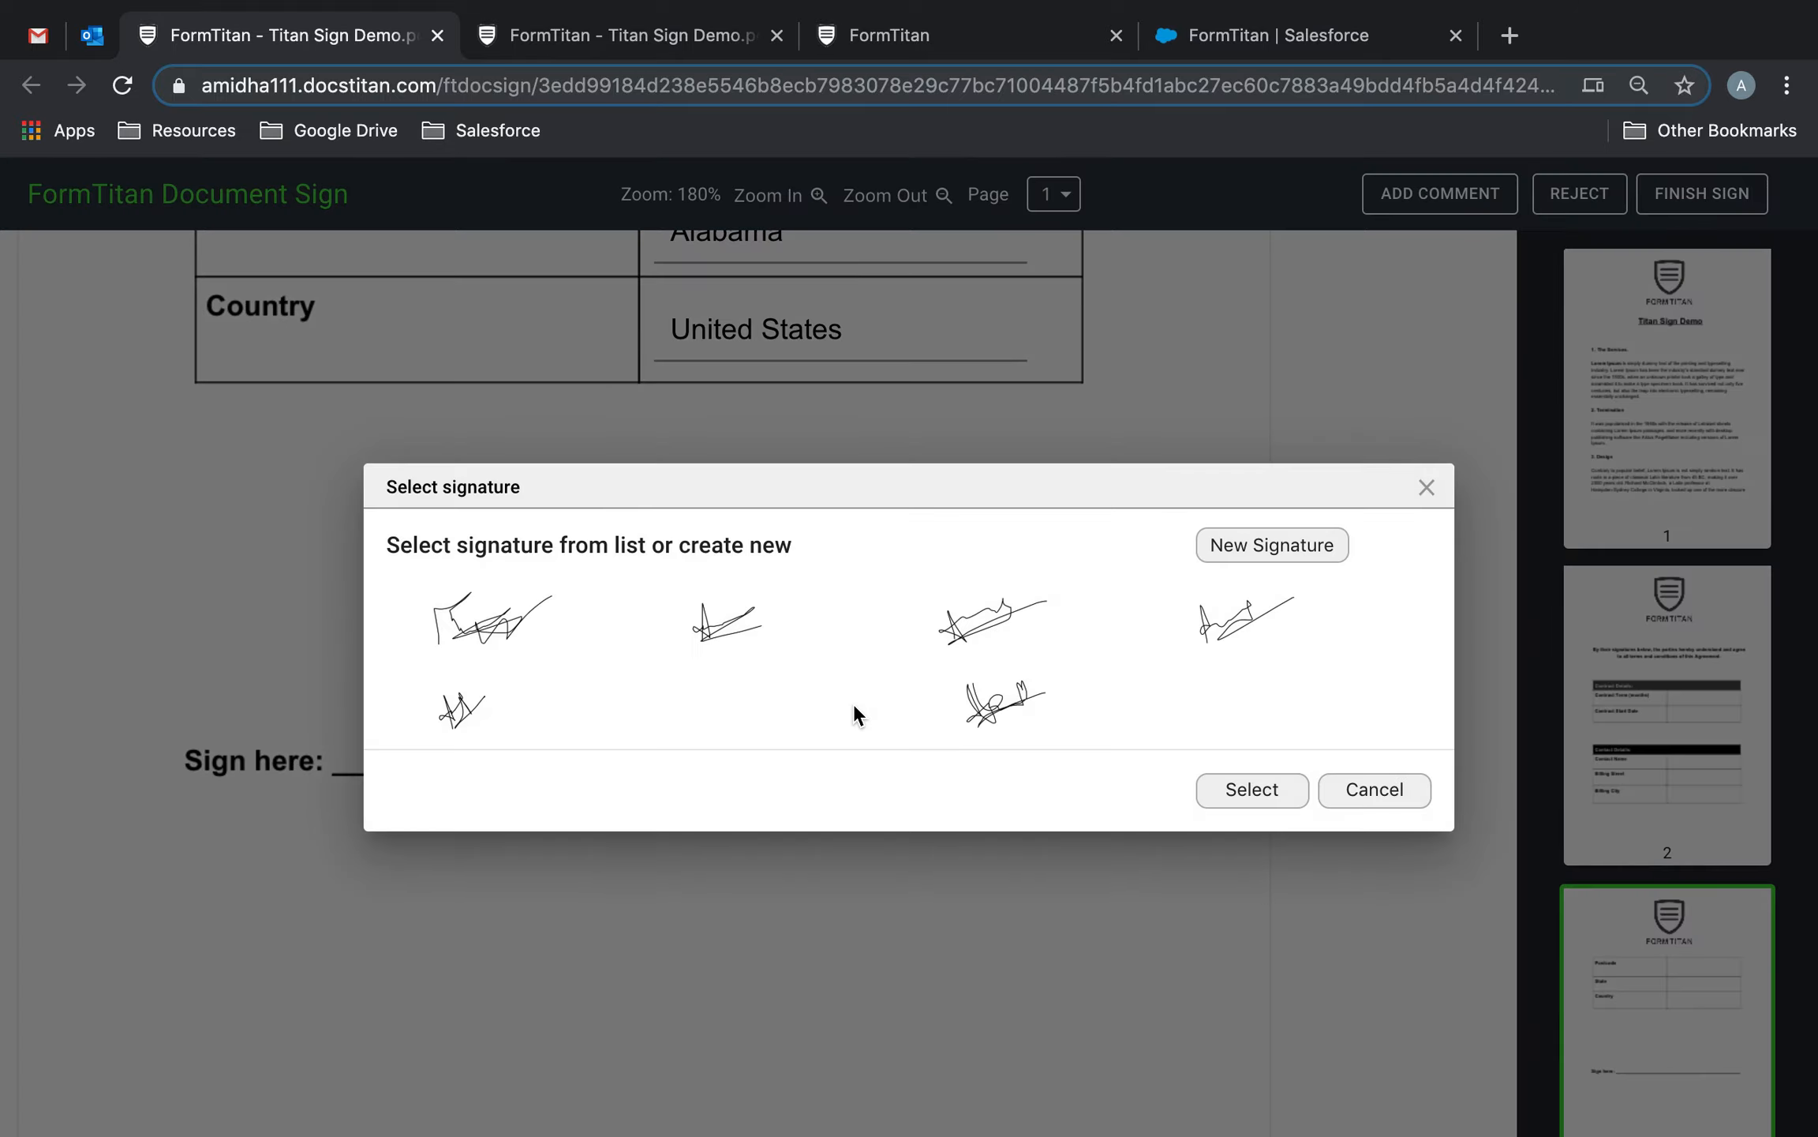
pyautogui.click(1285, 557)
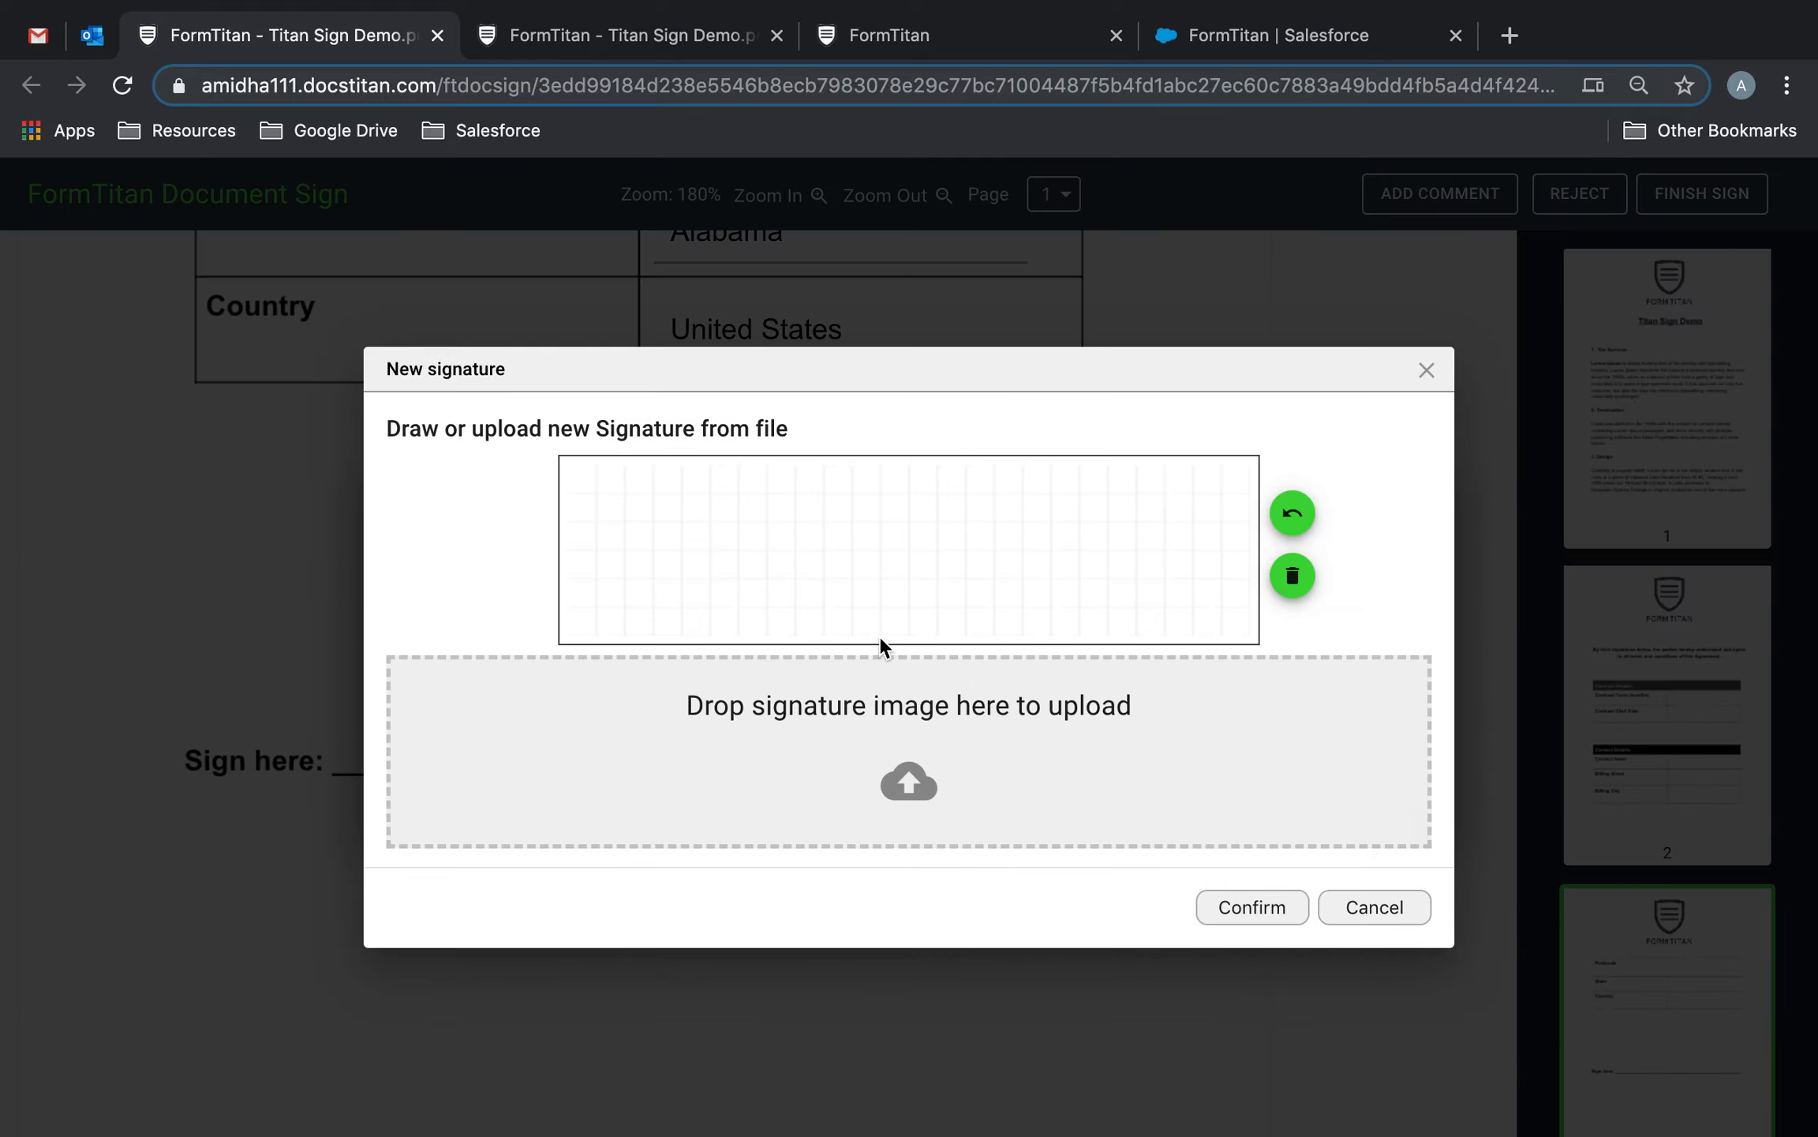
pyautogui.moveTo(691, 545)
pyautogui.mouseDown()
pyautogui.moveTo(792, 537)
pyautogui.moveTo(754, 568)
pyautogui.moveTo(762, 631)
pyautogui.moveTo(777, 588)
pyautogui.moveTo(851, 617)
pyautogui.moveTo(871, 591)
pyautogui.moveTo(816, 601)
pyautogui.moveTo(841, 625)
pyautogui.moveTo(799, 624)
pyautogui.moveTo(807, 576)
pyautogui.moveTo(832, 592)
pyautogui.moveTo(916, 545)
pyautogui.mouseUp()
pyautogui.click(785, 631)
pyautogui.click(932, 527)
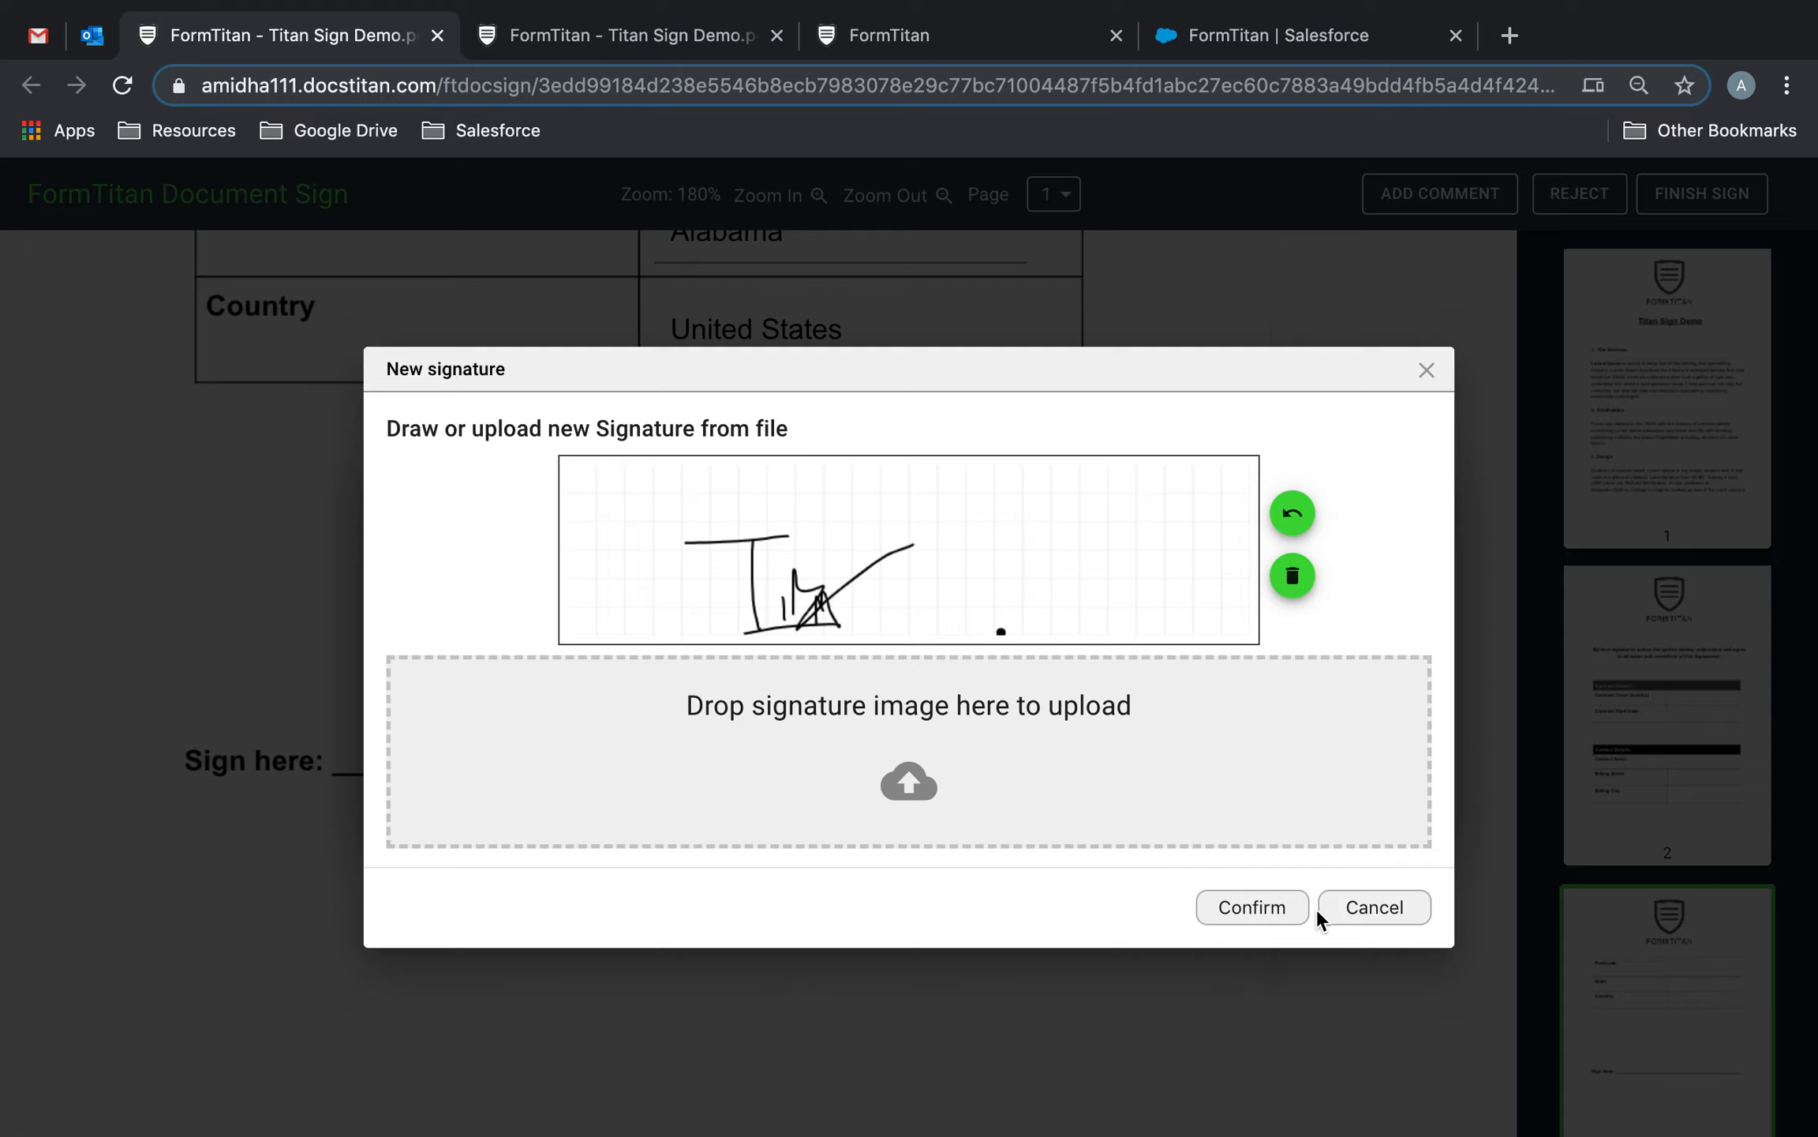
pyautogui.click(1278, 913)
pyautogui.scroll(8, 1280, 720)
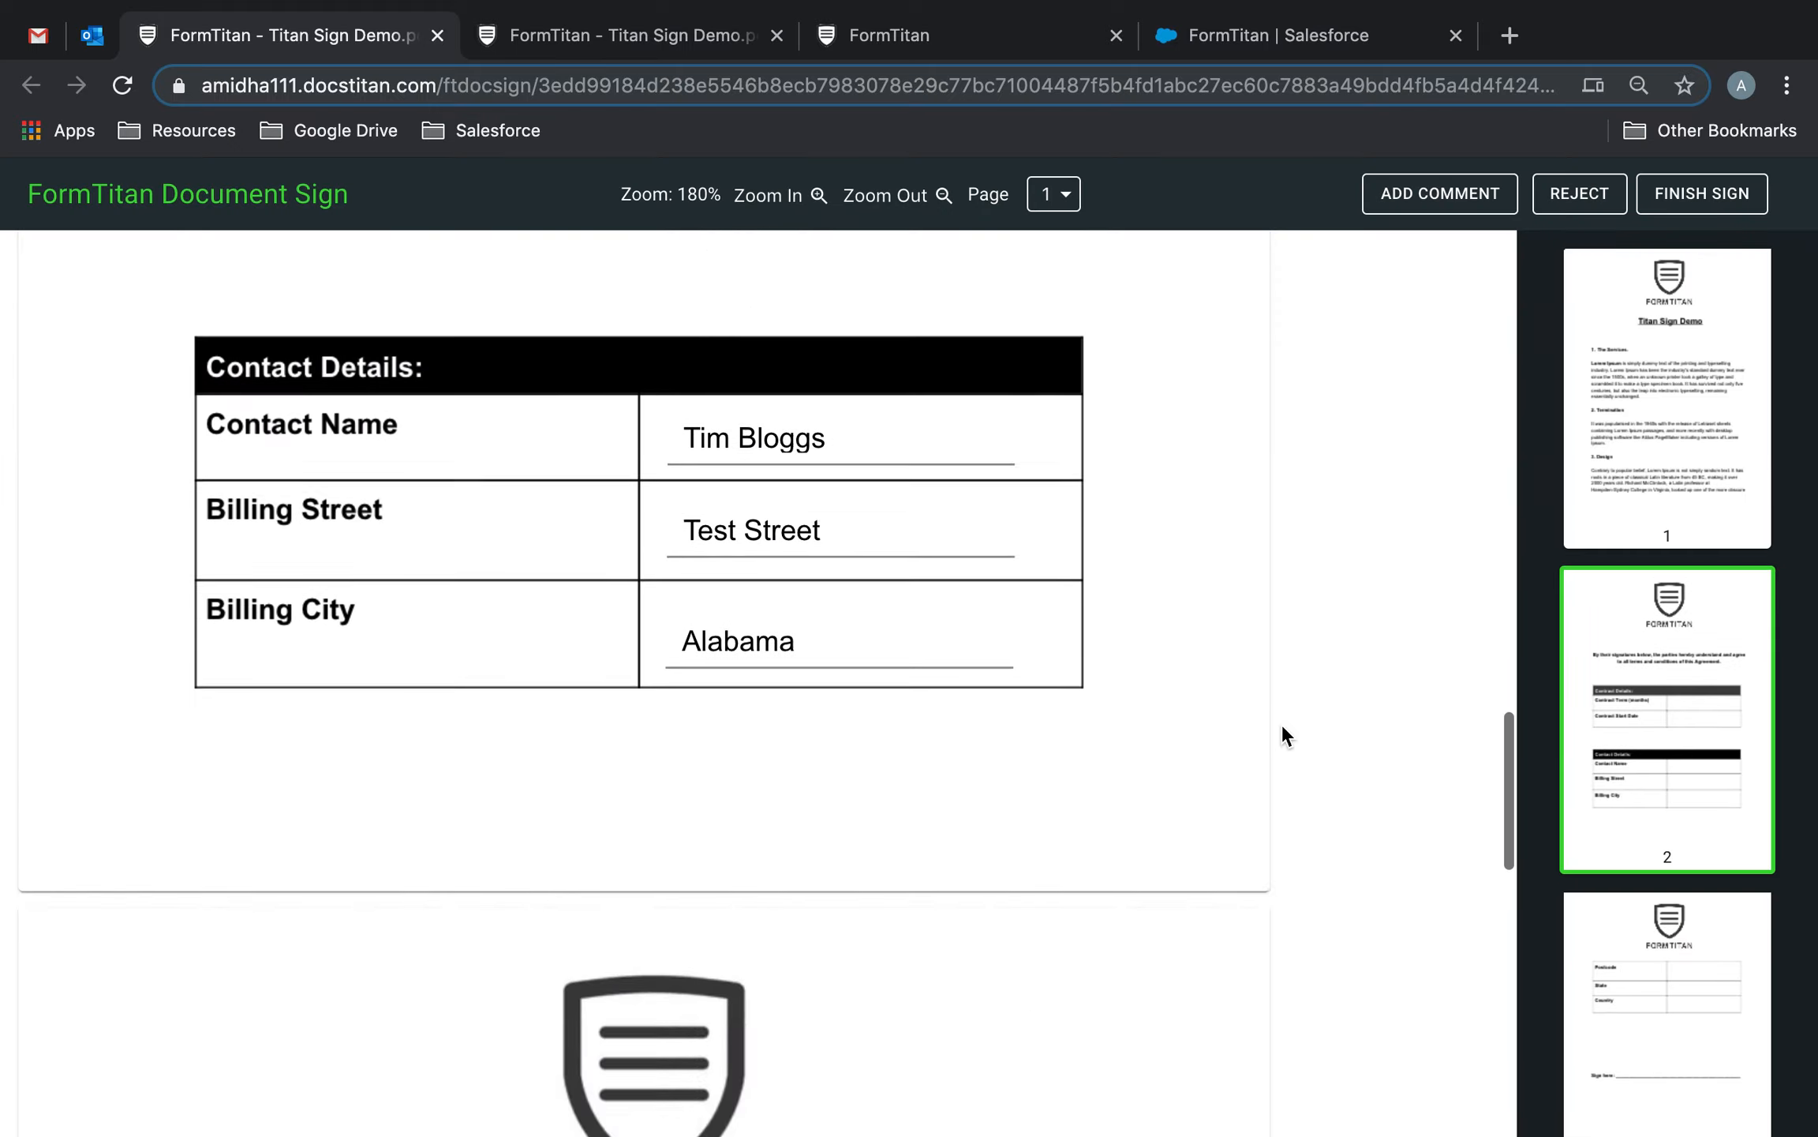
pyautogui.click(1674, 193)
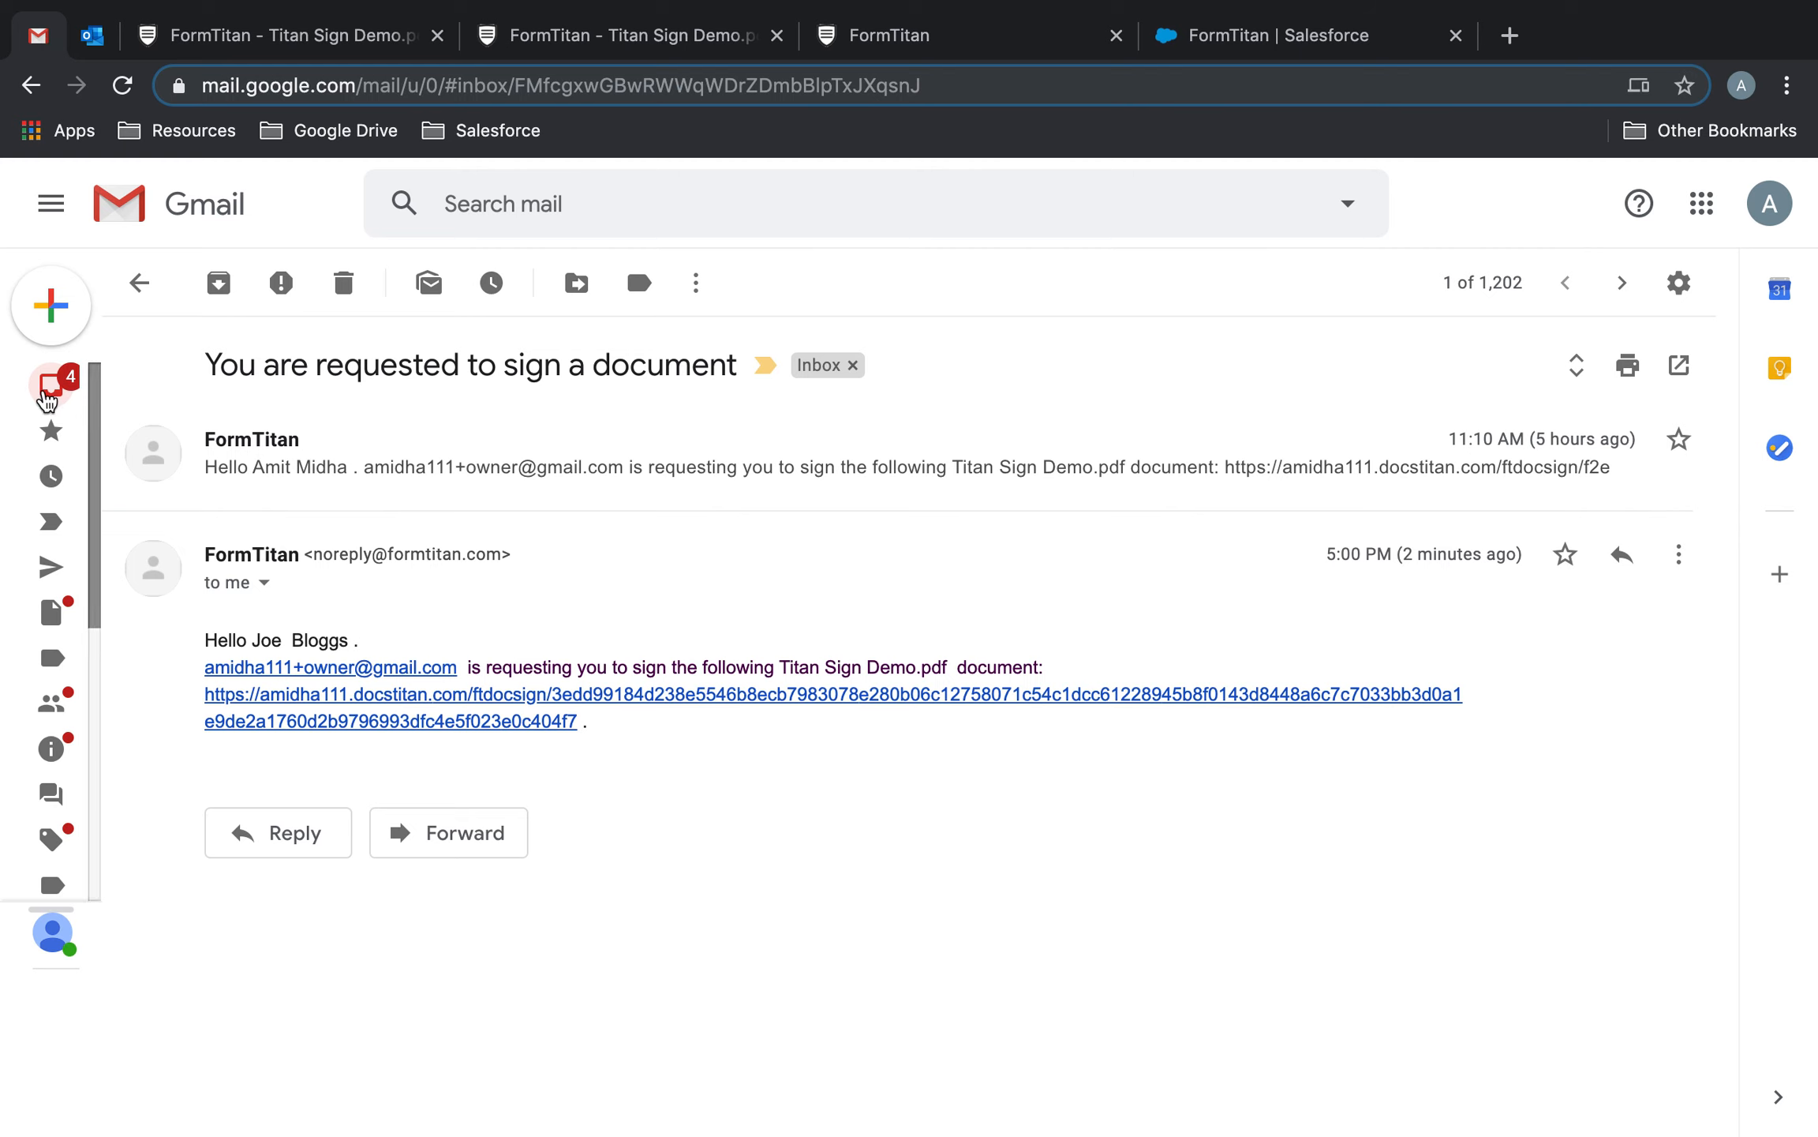
# Open the signing-completed email and its SignedDocument.pdf attachment.
pyautogui.click(47, 394)
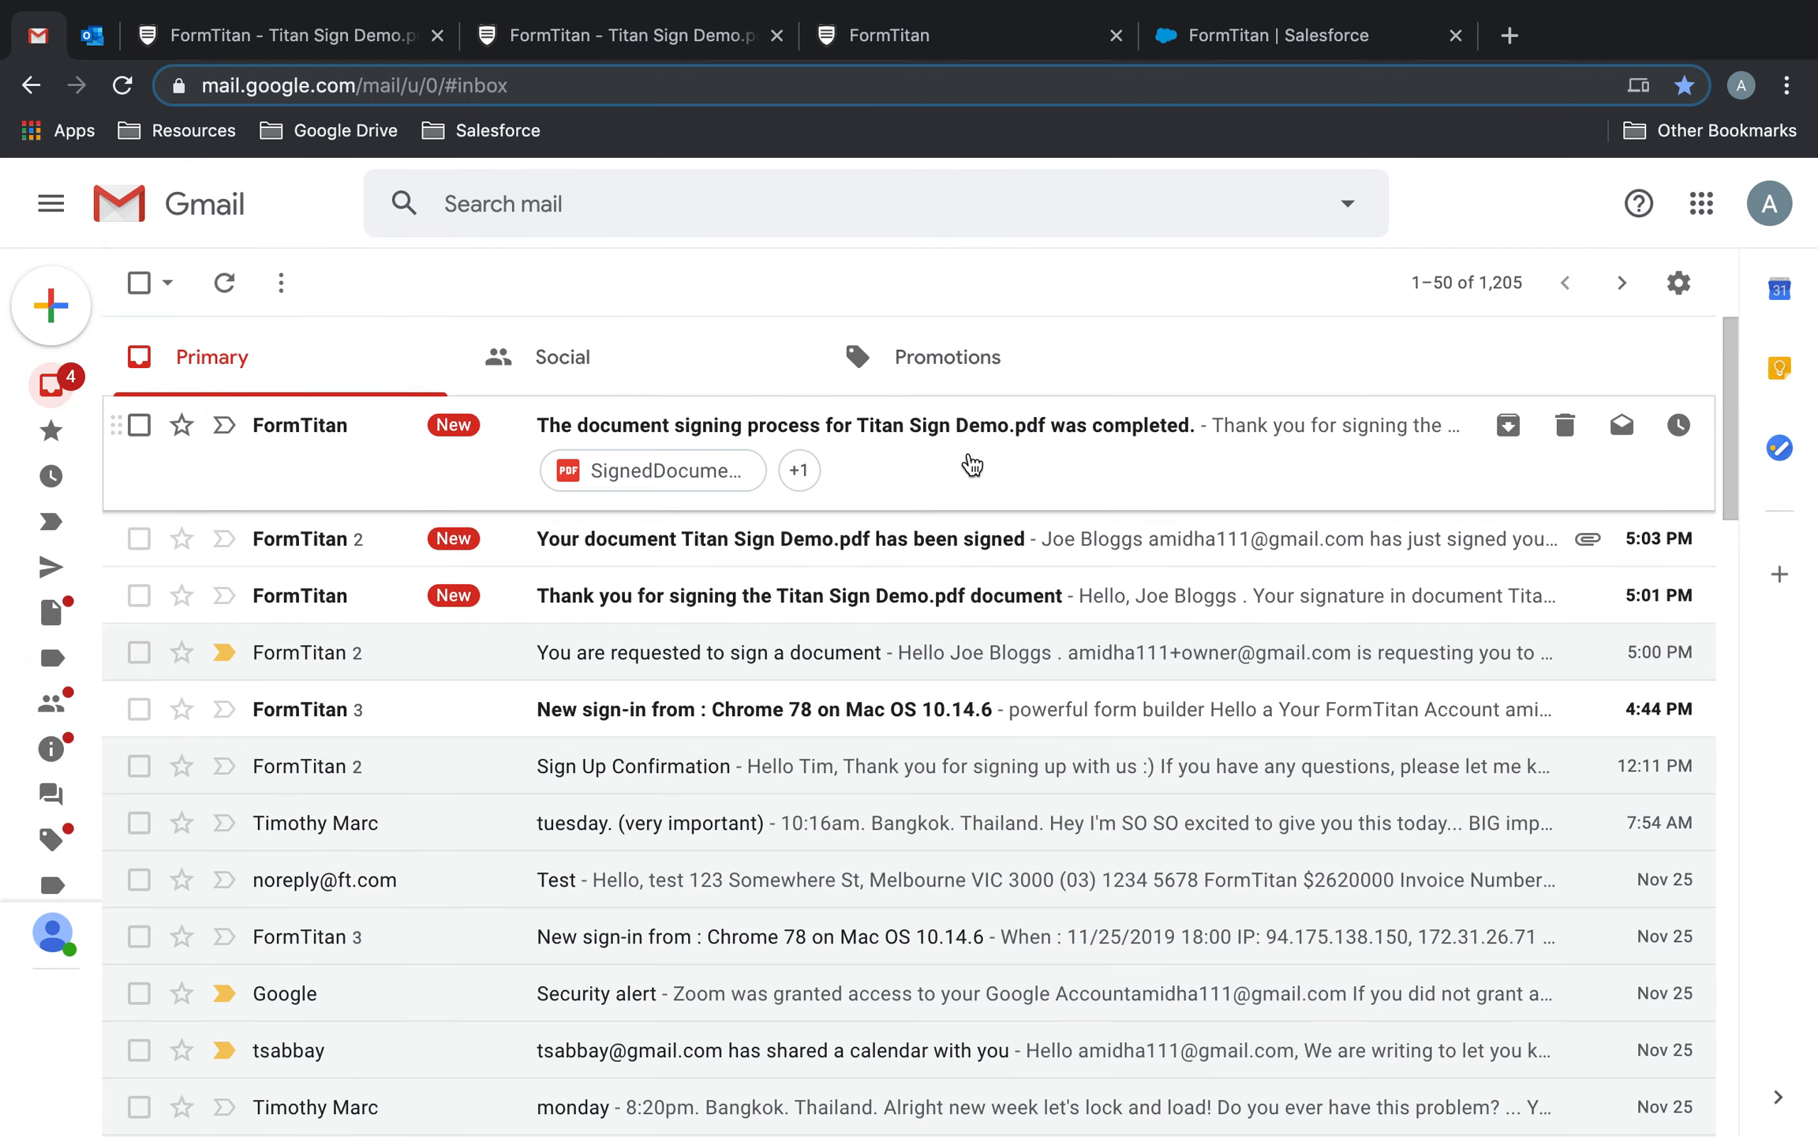
pyautogui.click(972, 465)
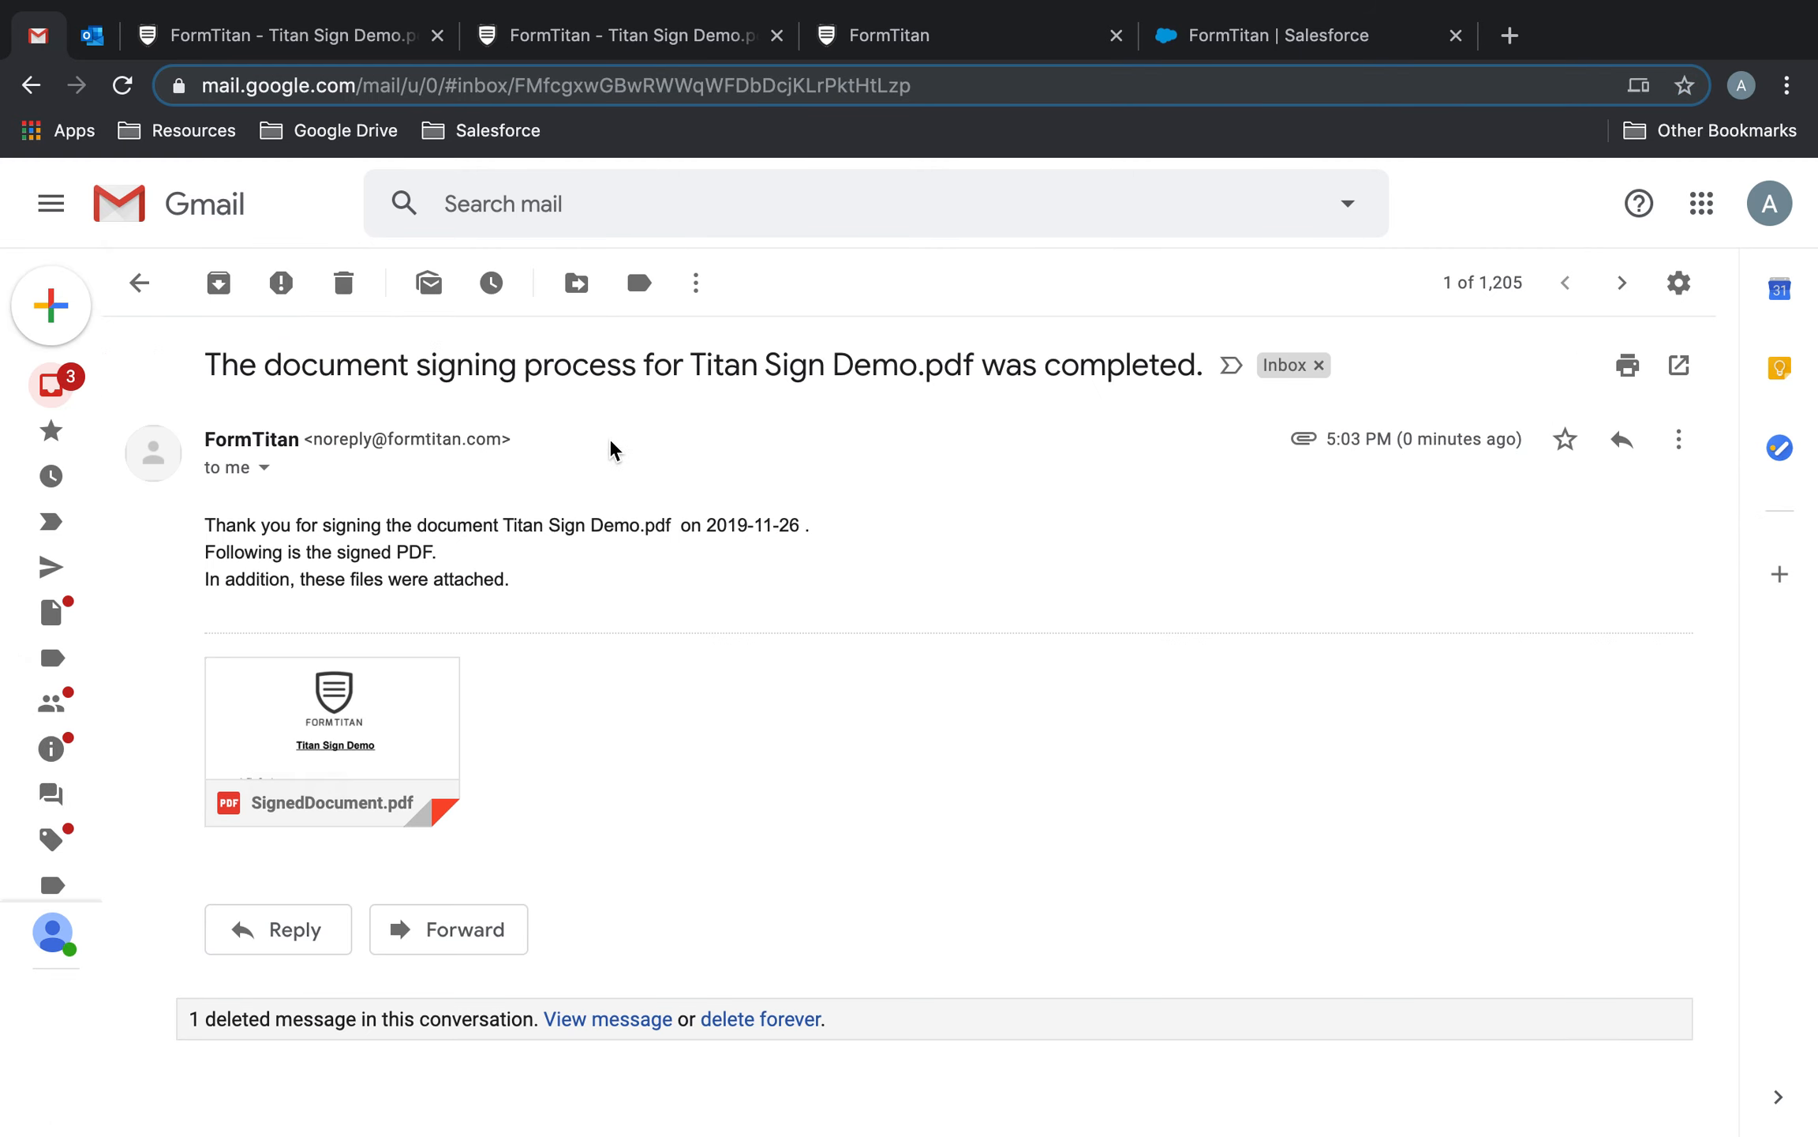
pyautogui.click(359, 731)
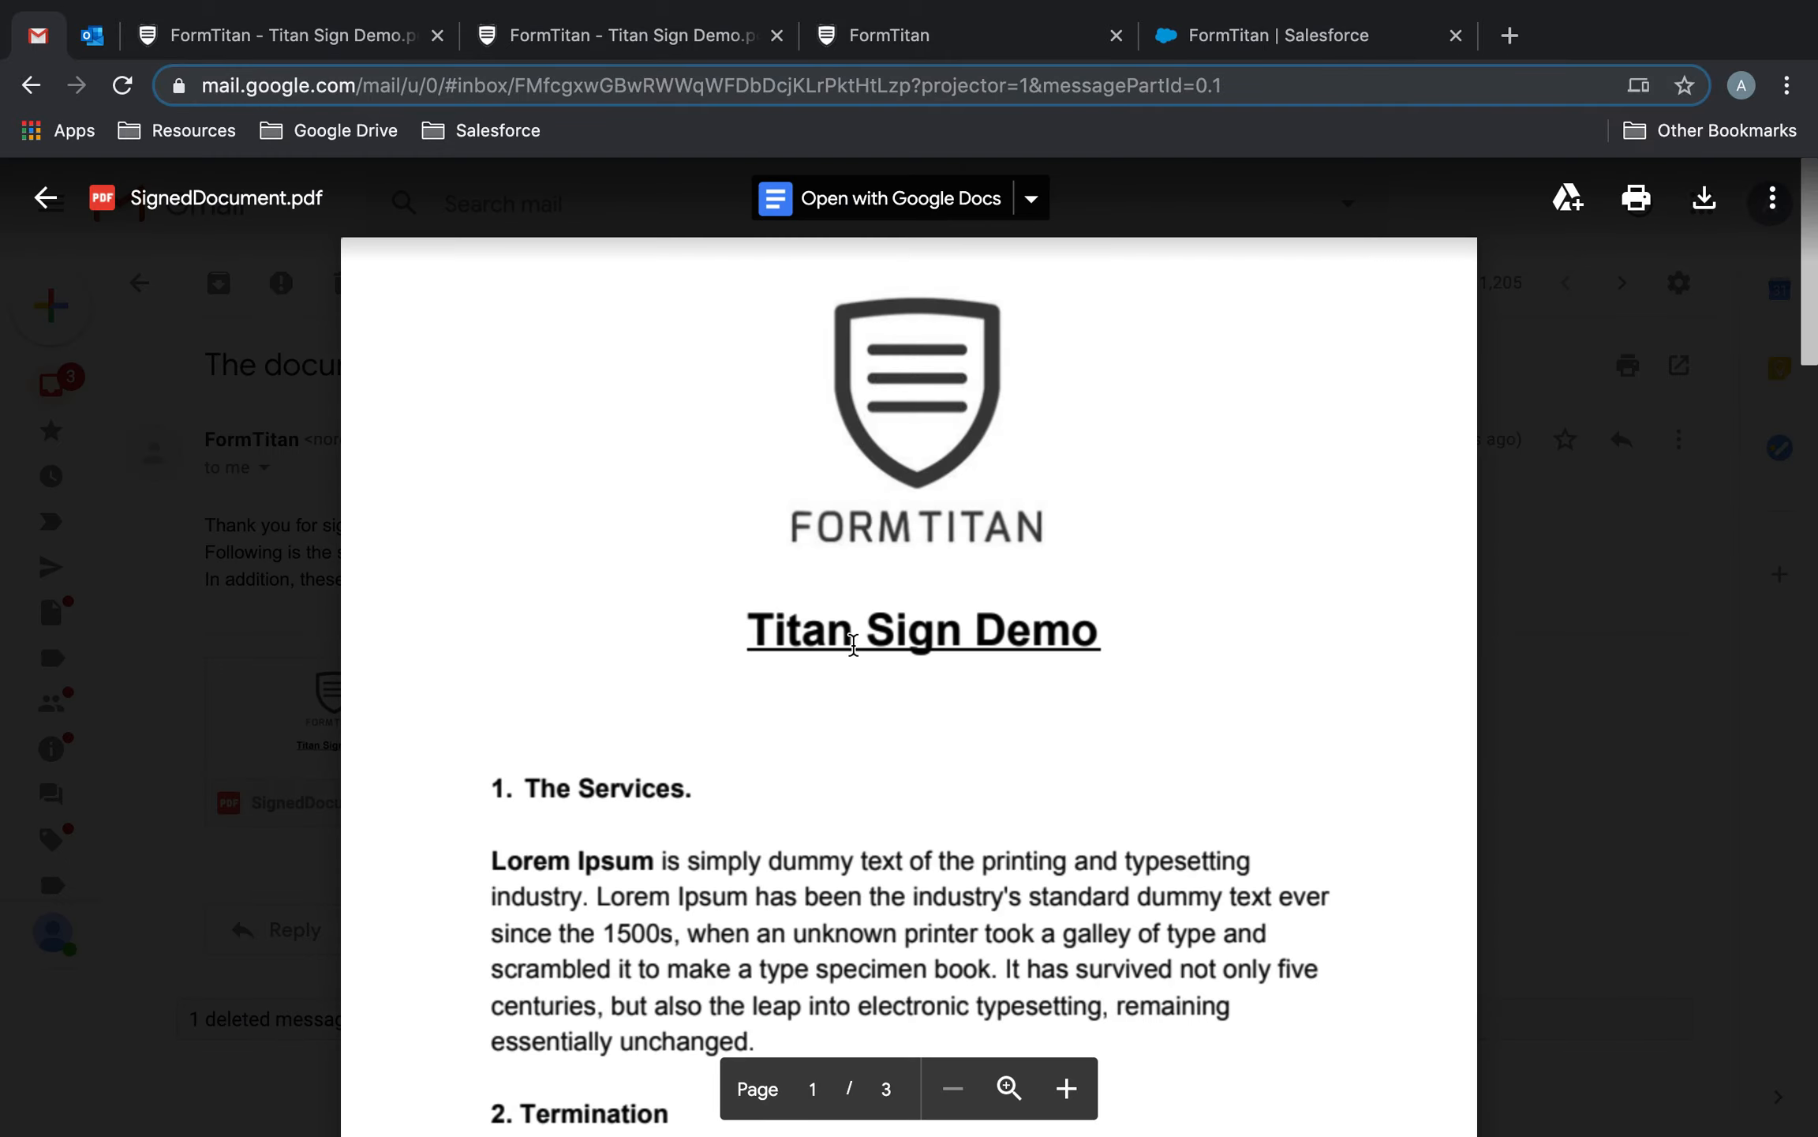
# Scroll through the signed PDF to verify the filled fields and both signatures.
pyautogui.scroll(-15, 864, 662)
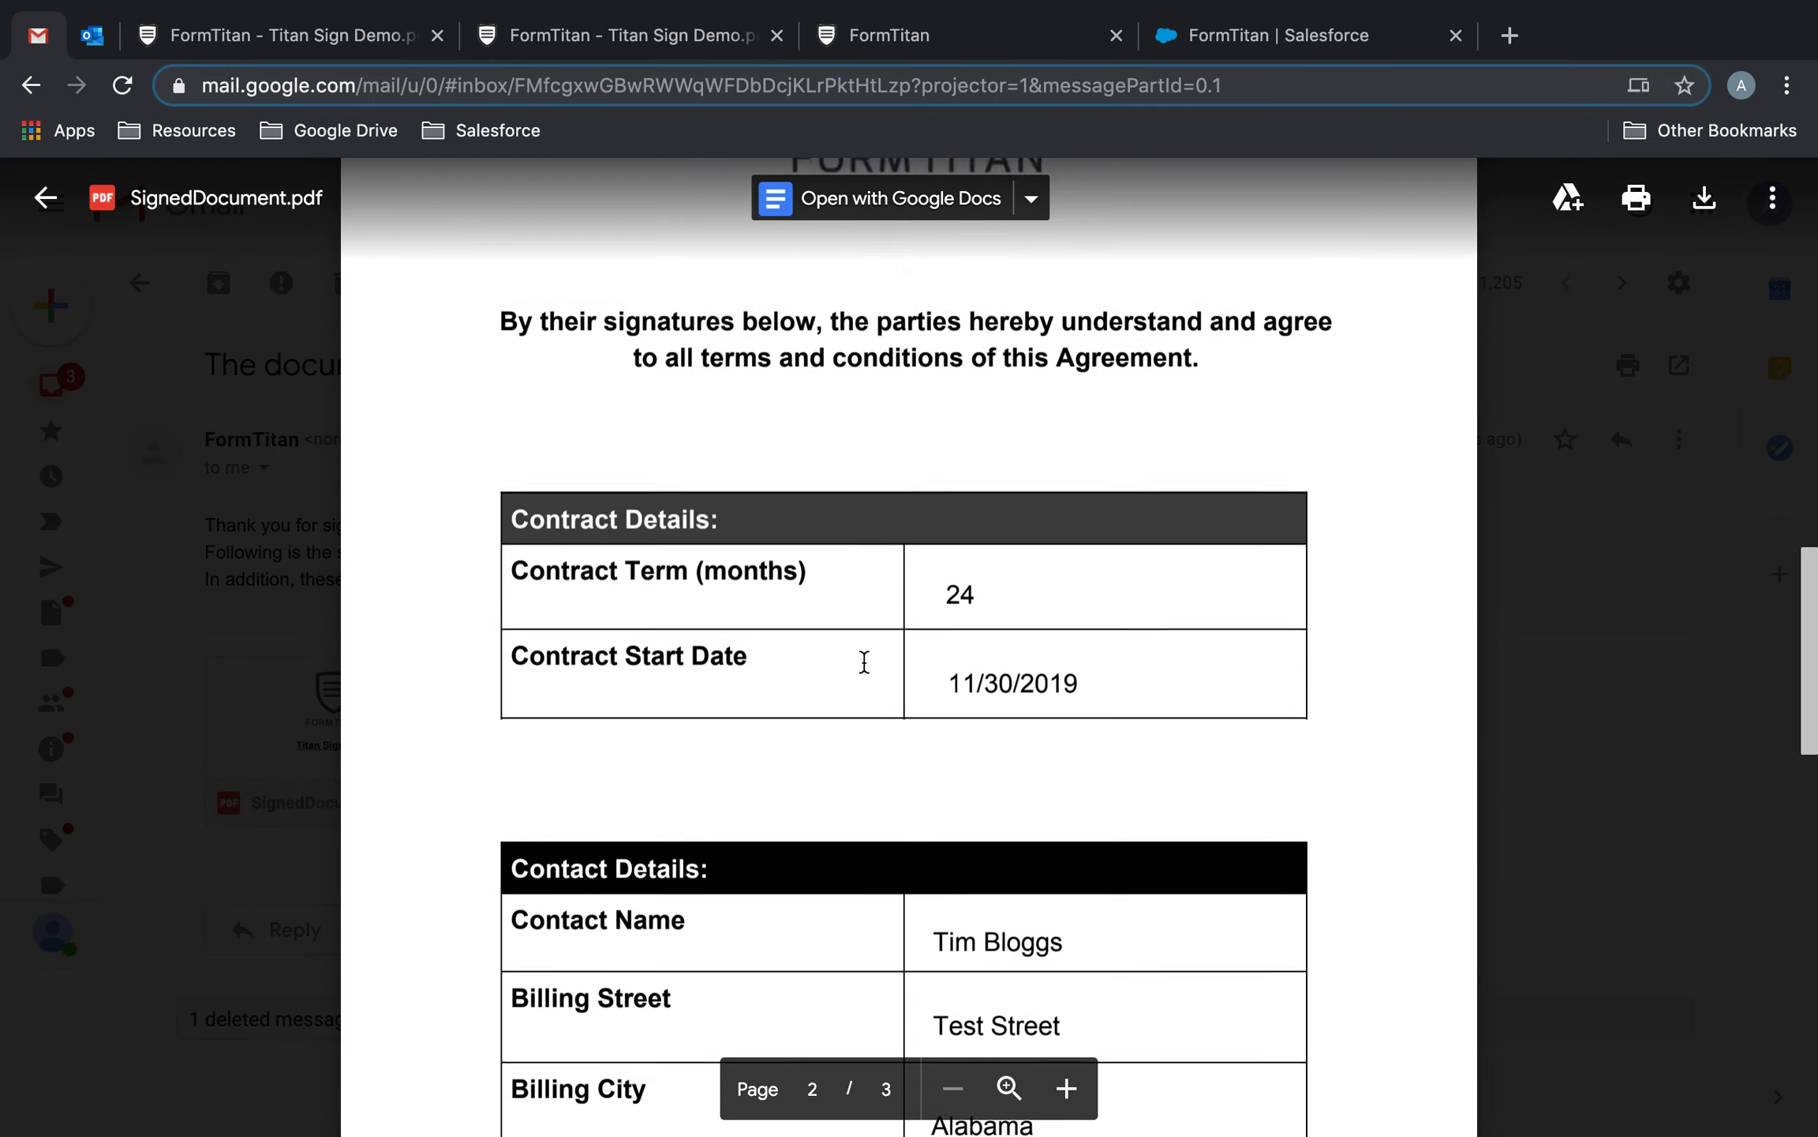
pyautogui.scroll(-3, 864, 662)
pyautogui.scroll(-7, 1015, 418)
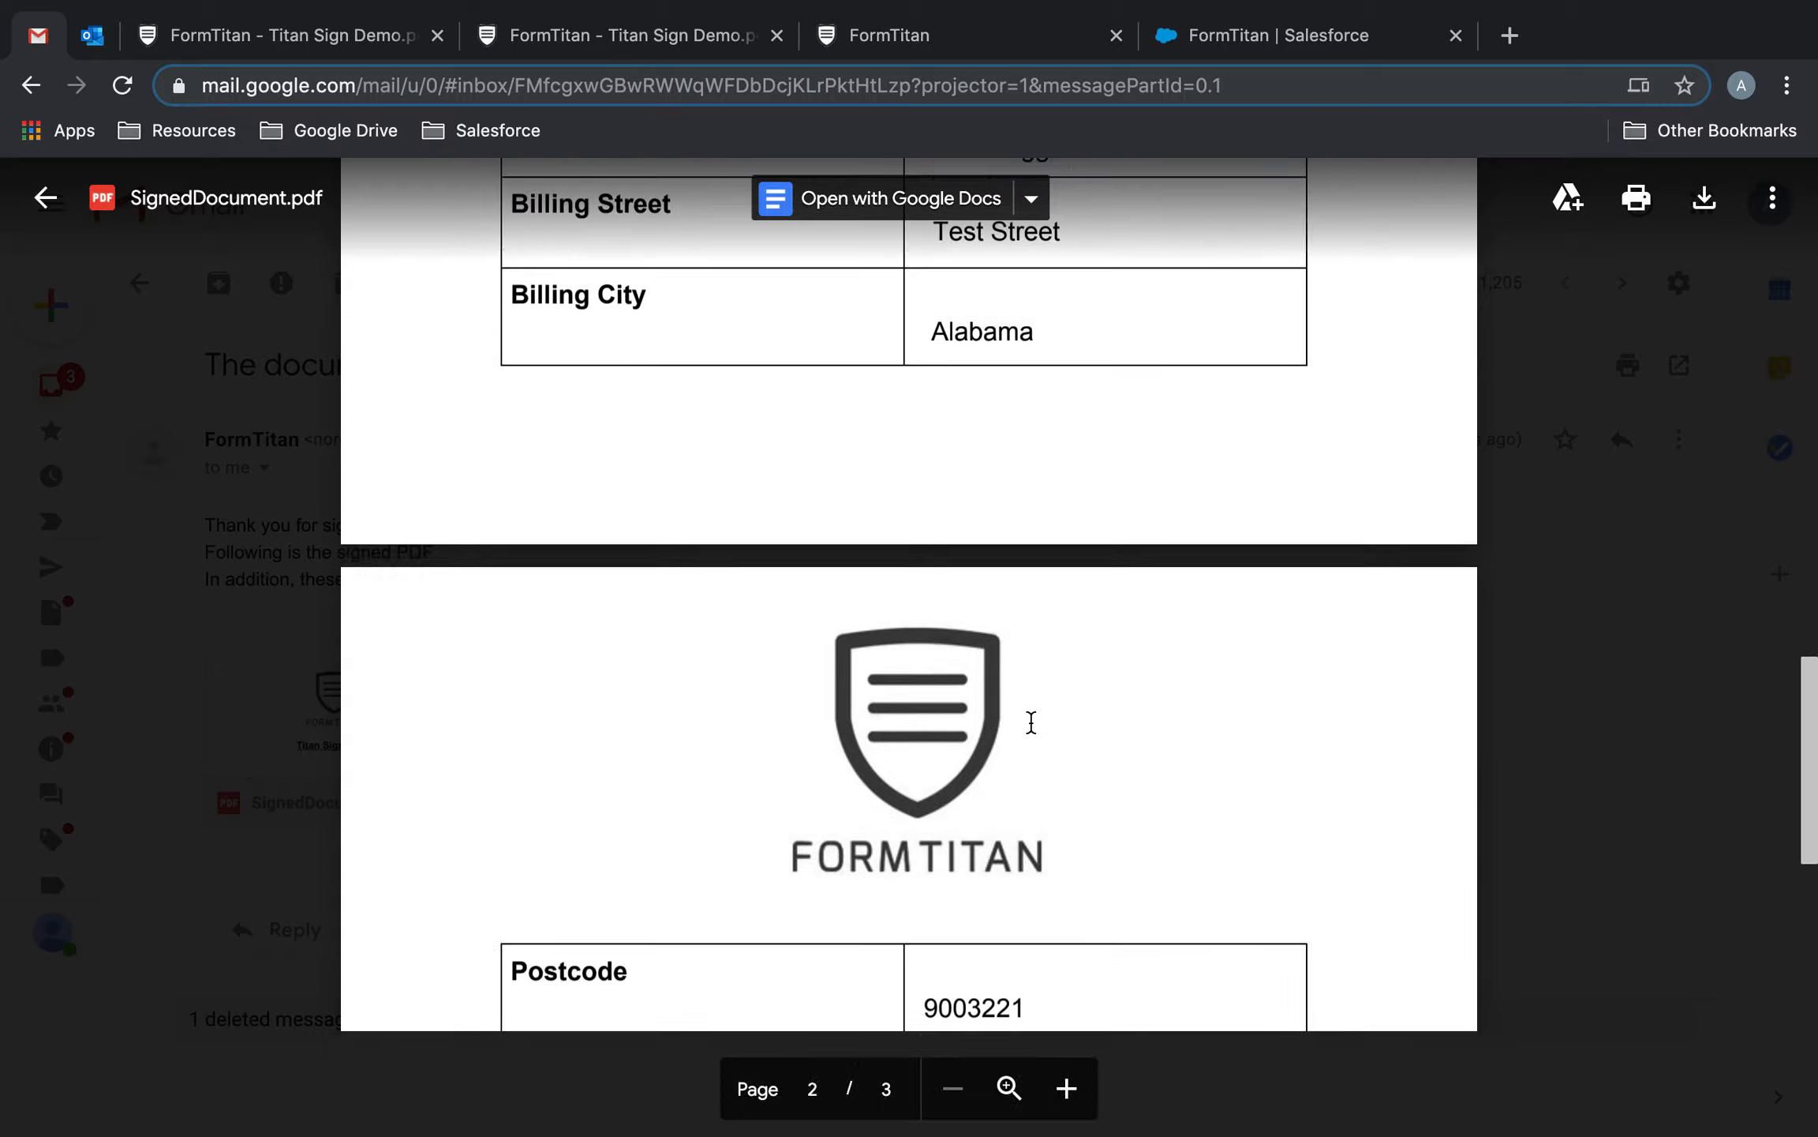
pyautogui.scroll(-8, 1031, 721)
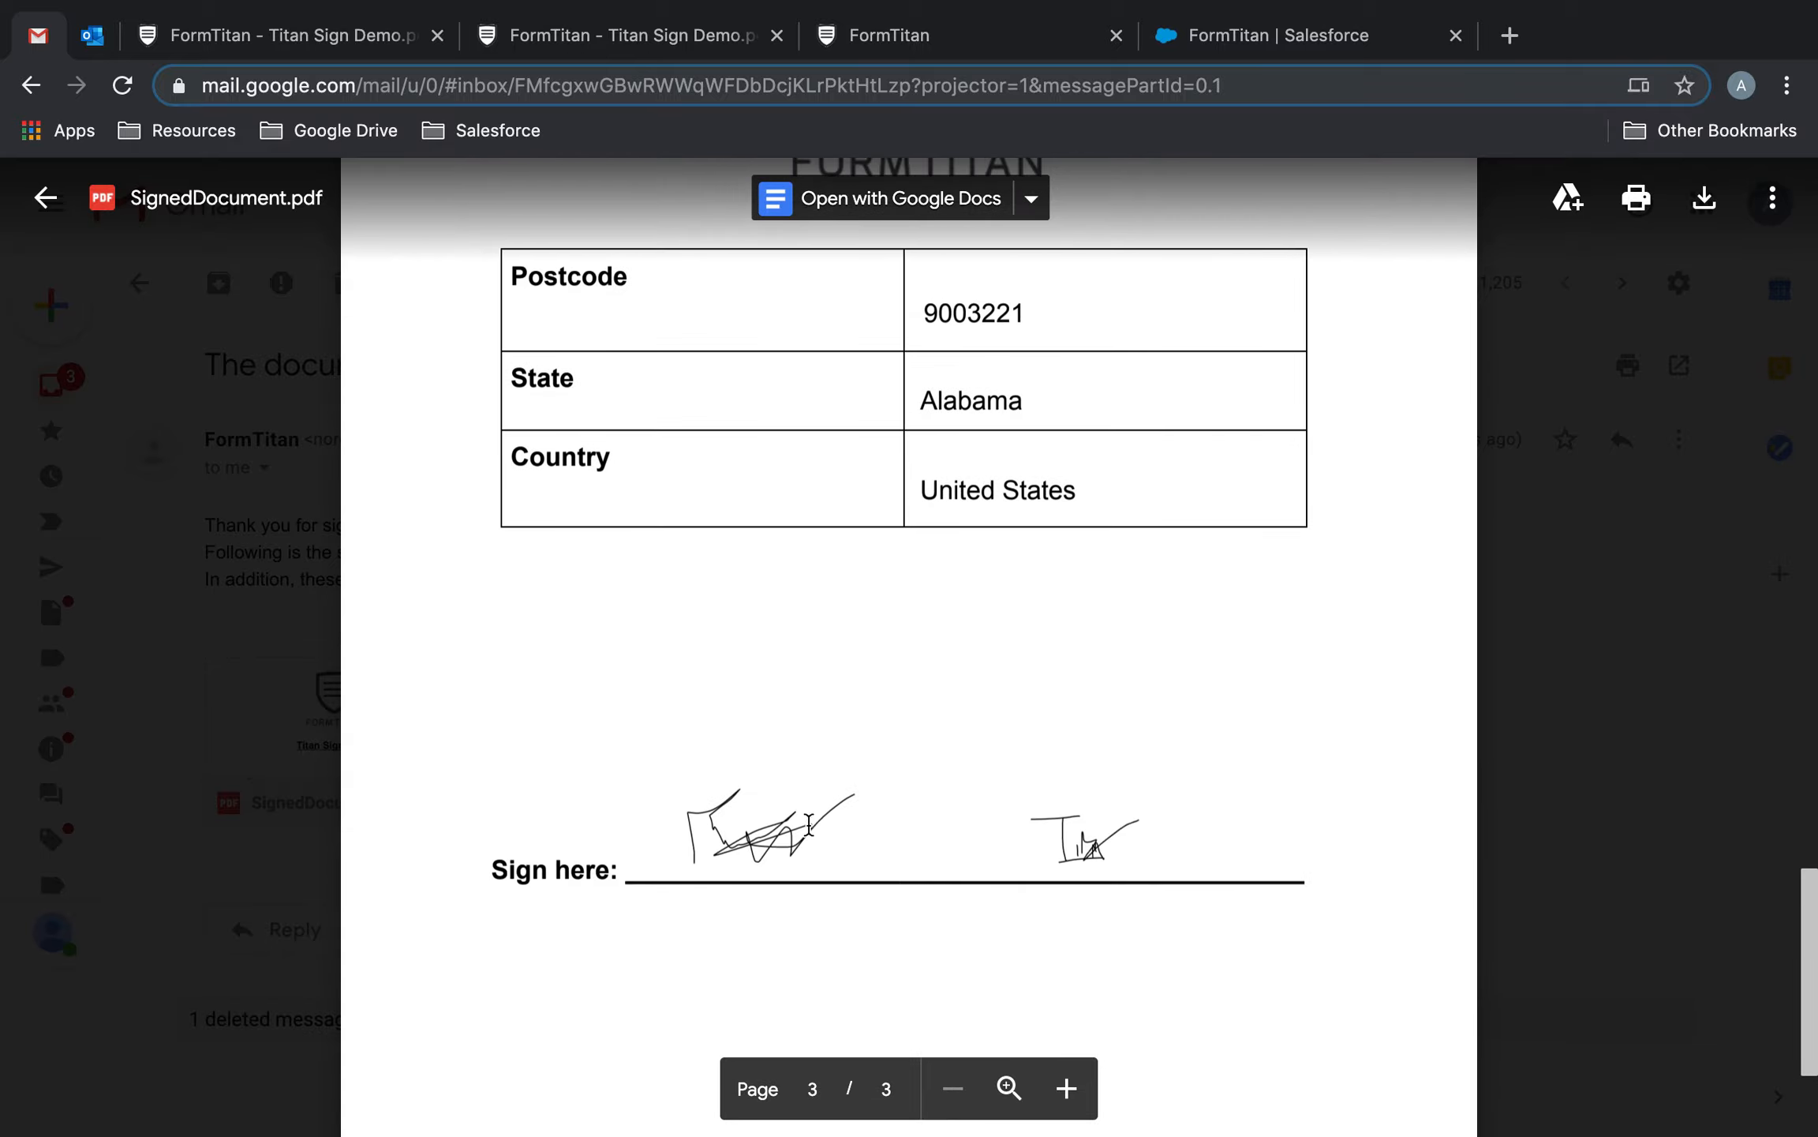
pyautogui.scroll(5, 1132, 825)
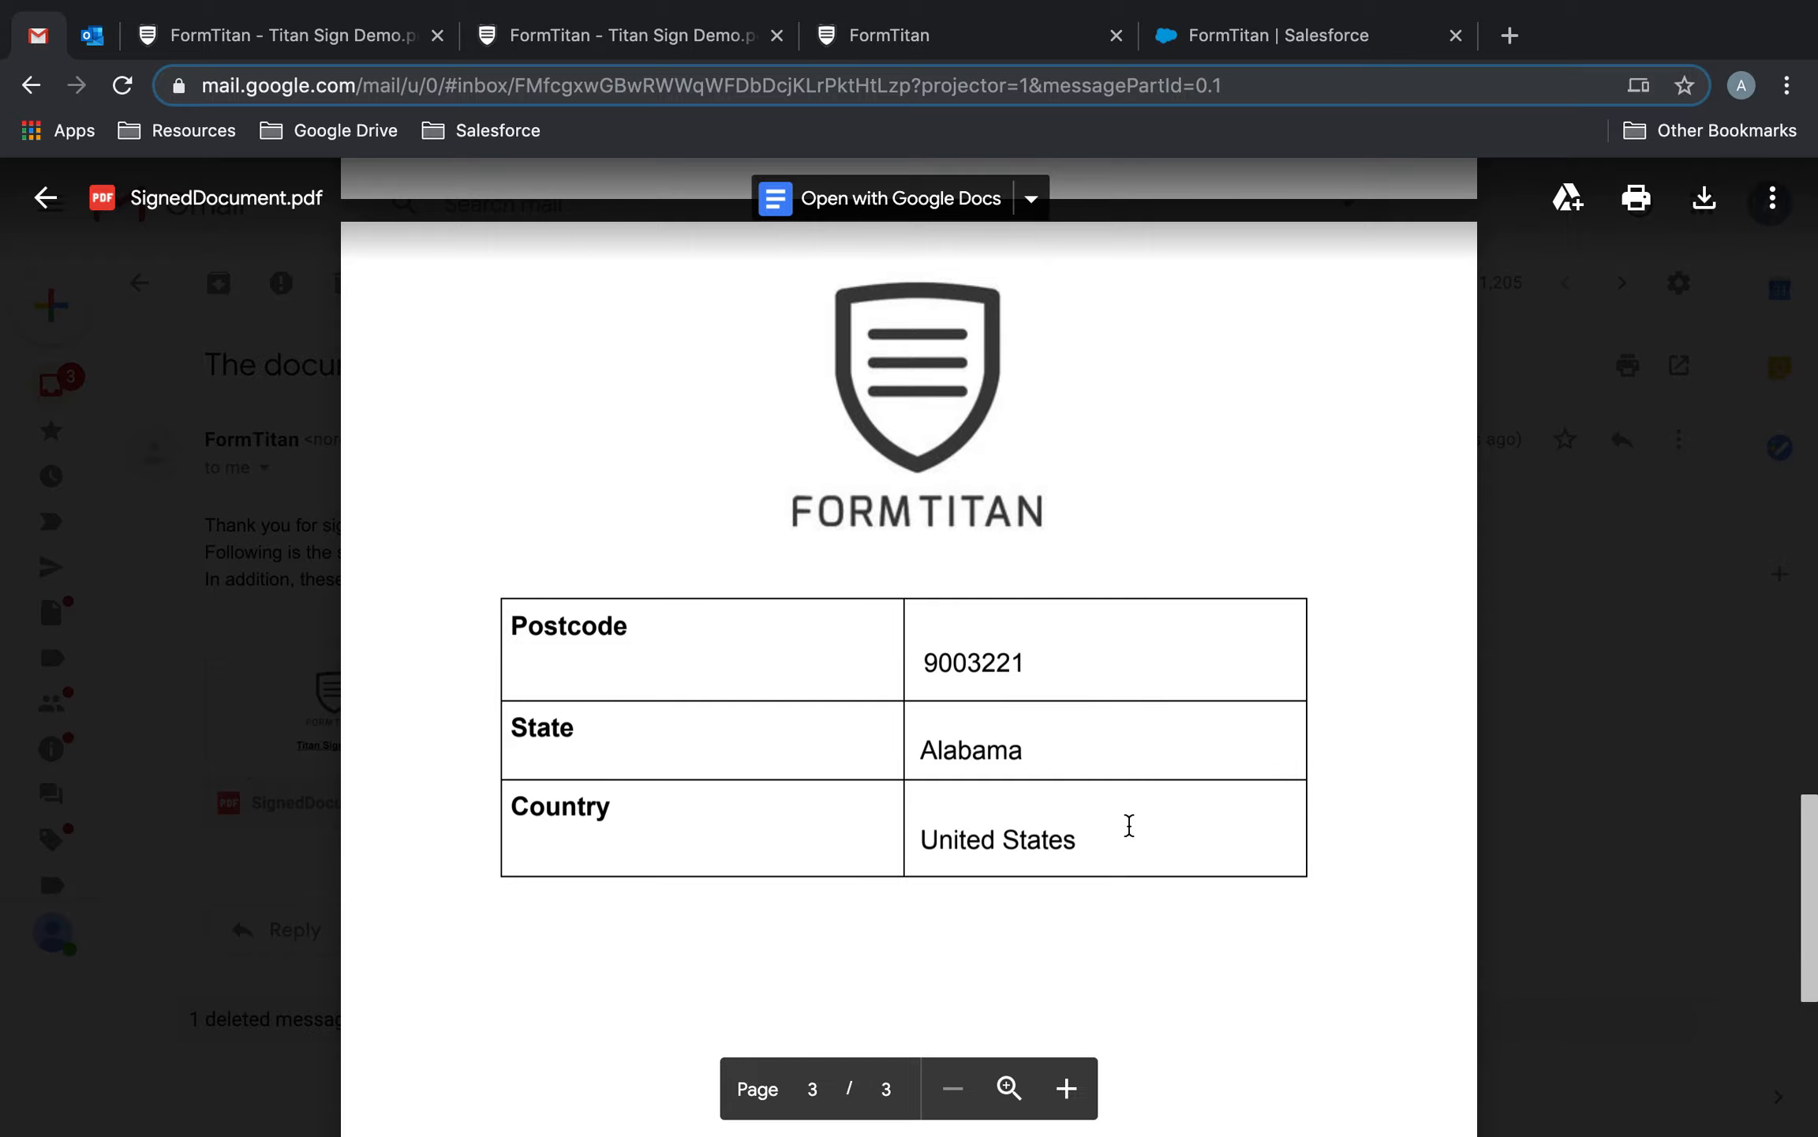
pyautogui.scroll(20, 1129, 825)
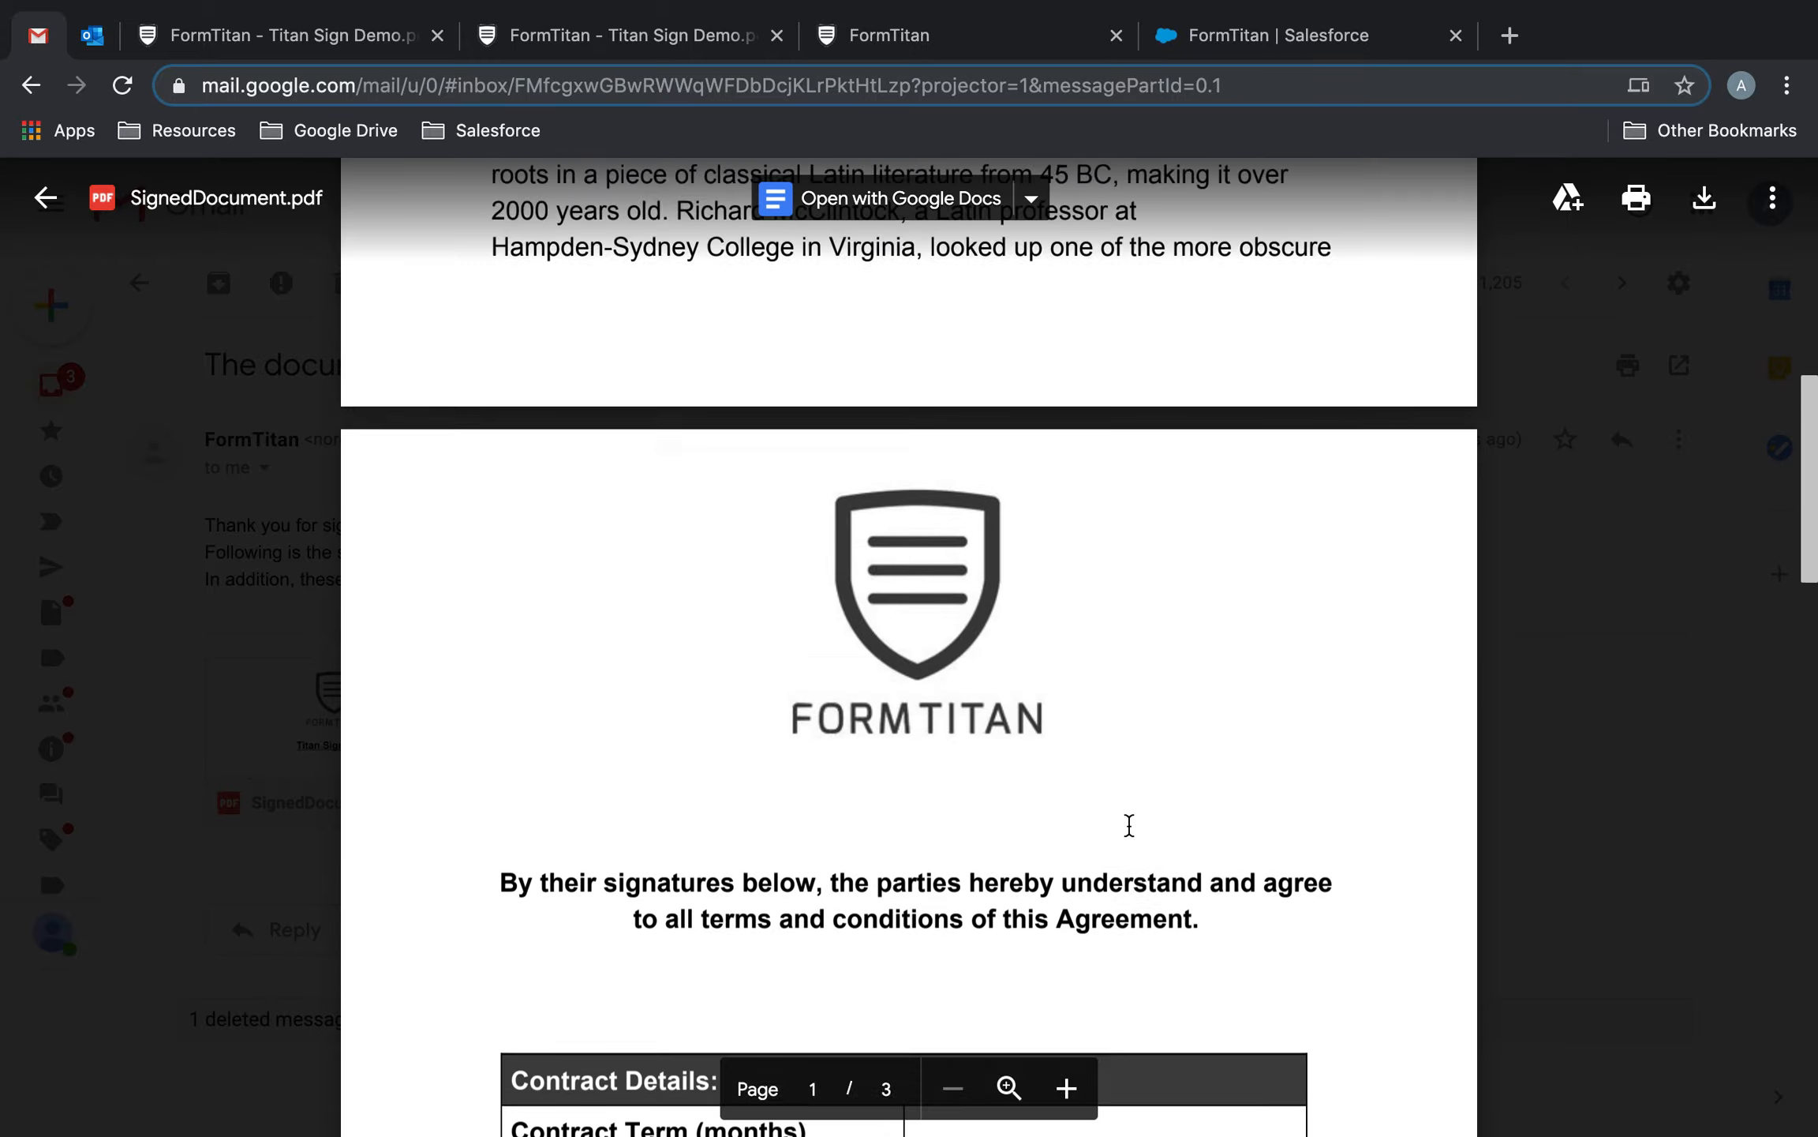
pyautogui.scroll(-10, 1130, 824)
pyautogui.scroll(-12, 1129, 825)
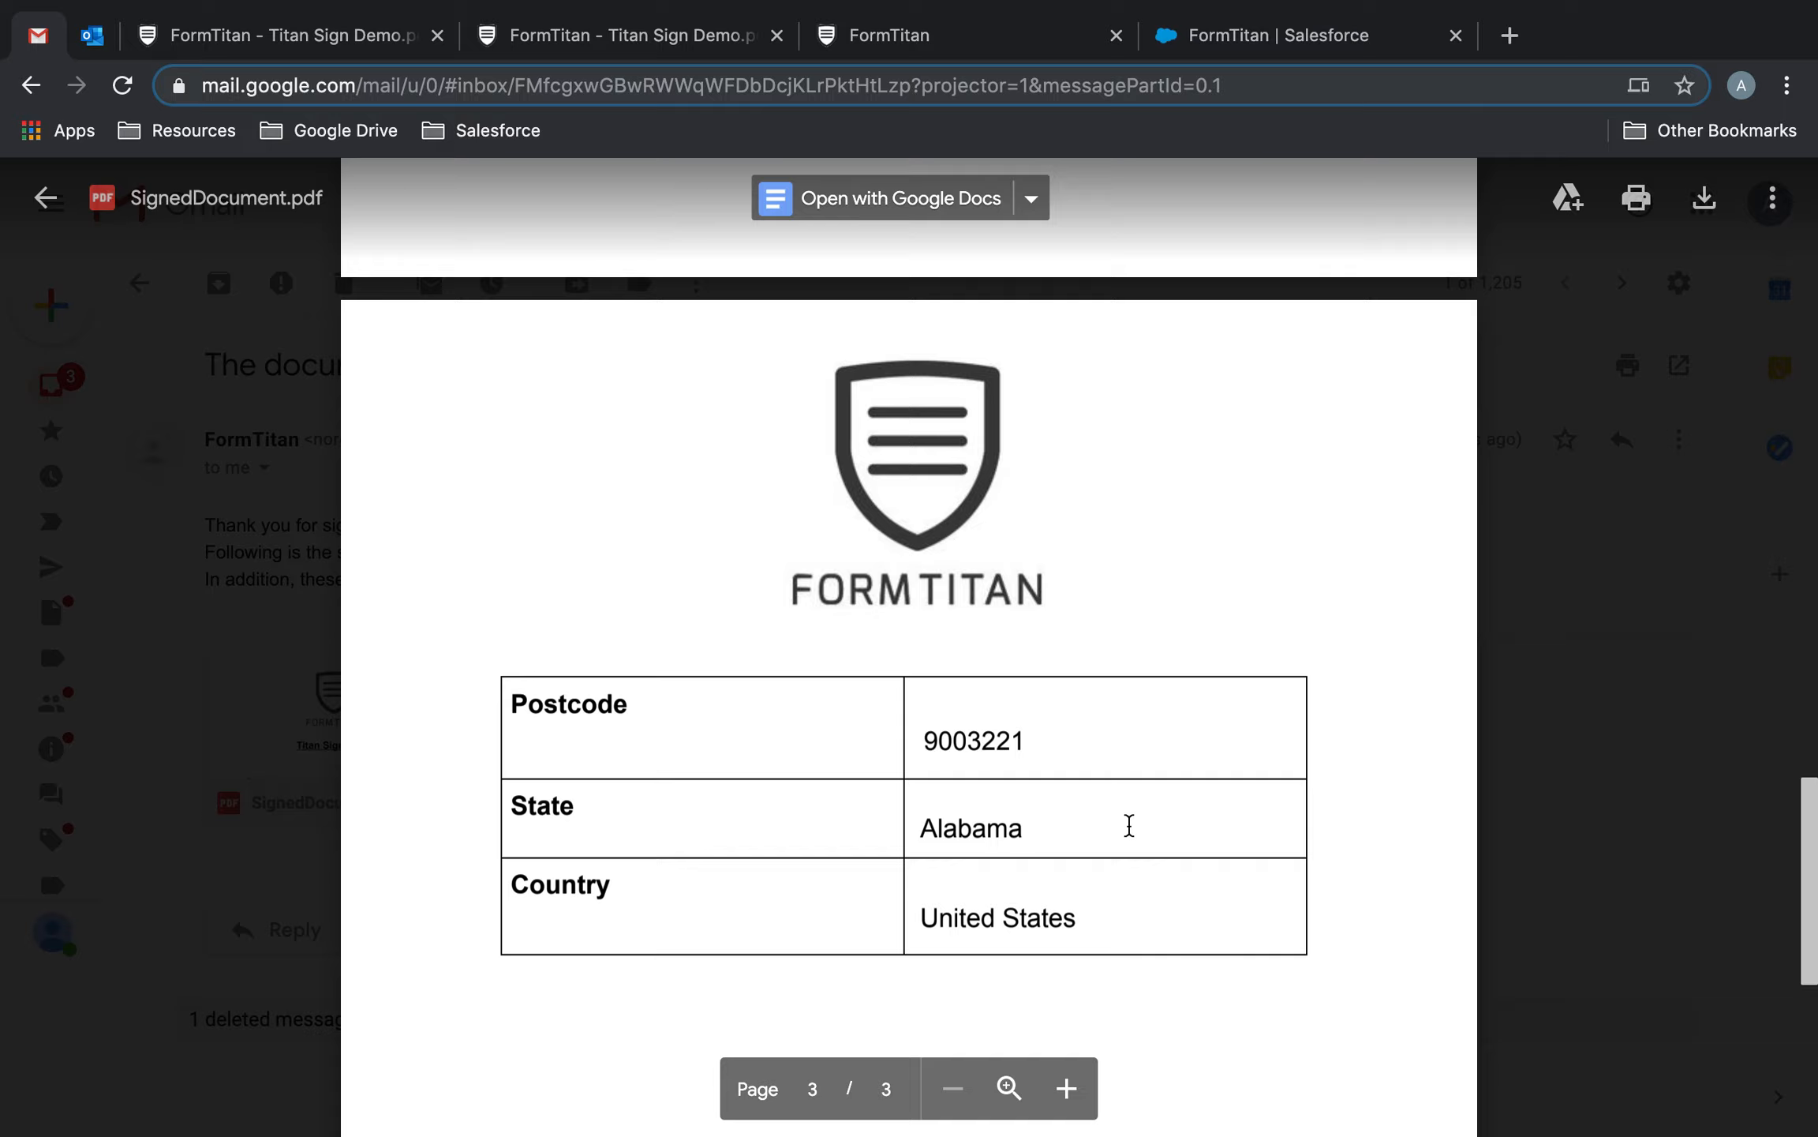
pyautogui.scroll(12, 1129, 825)
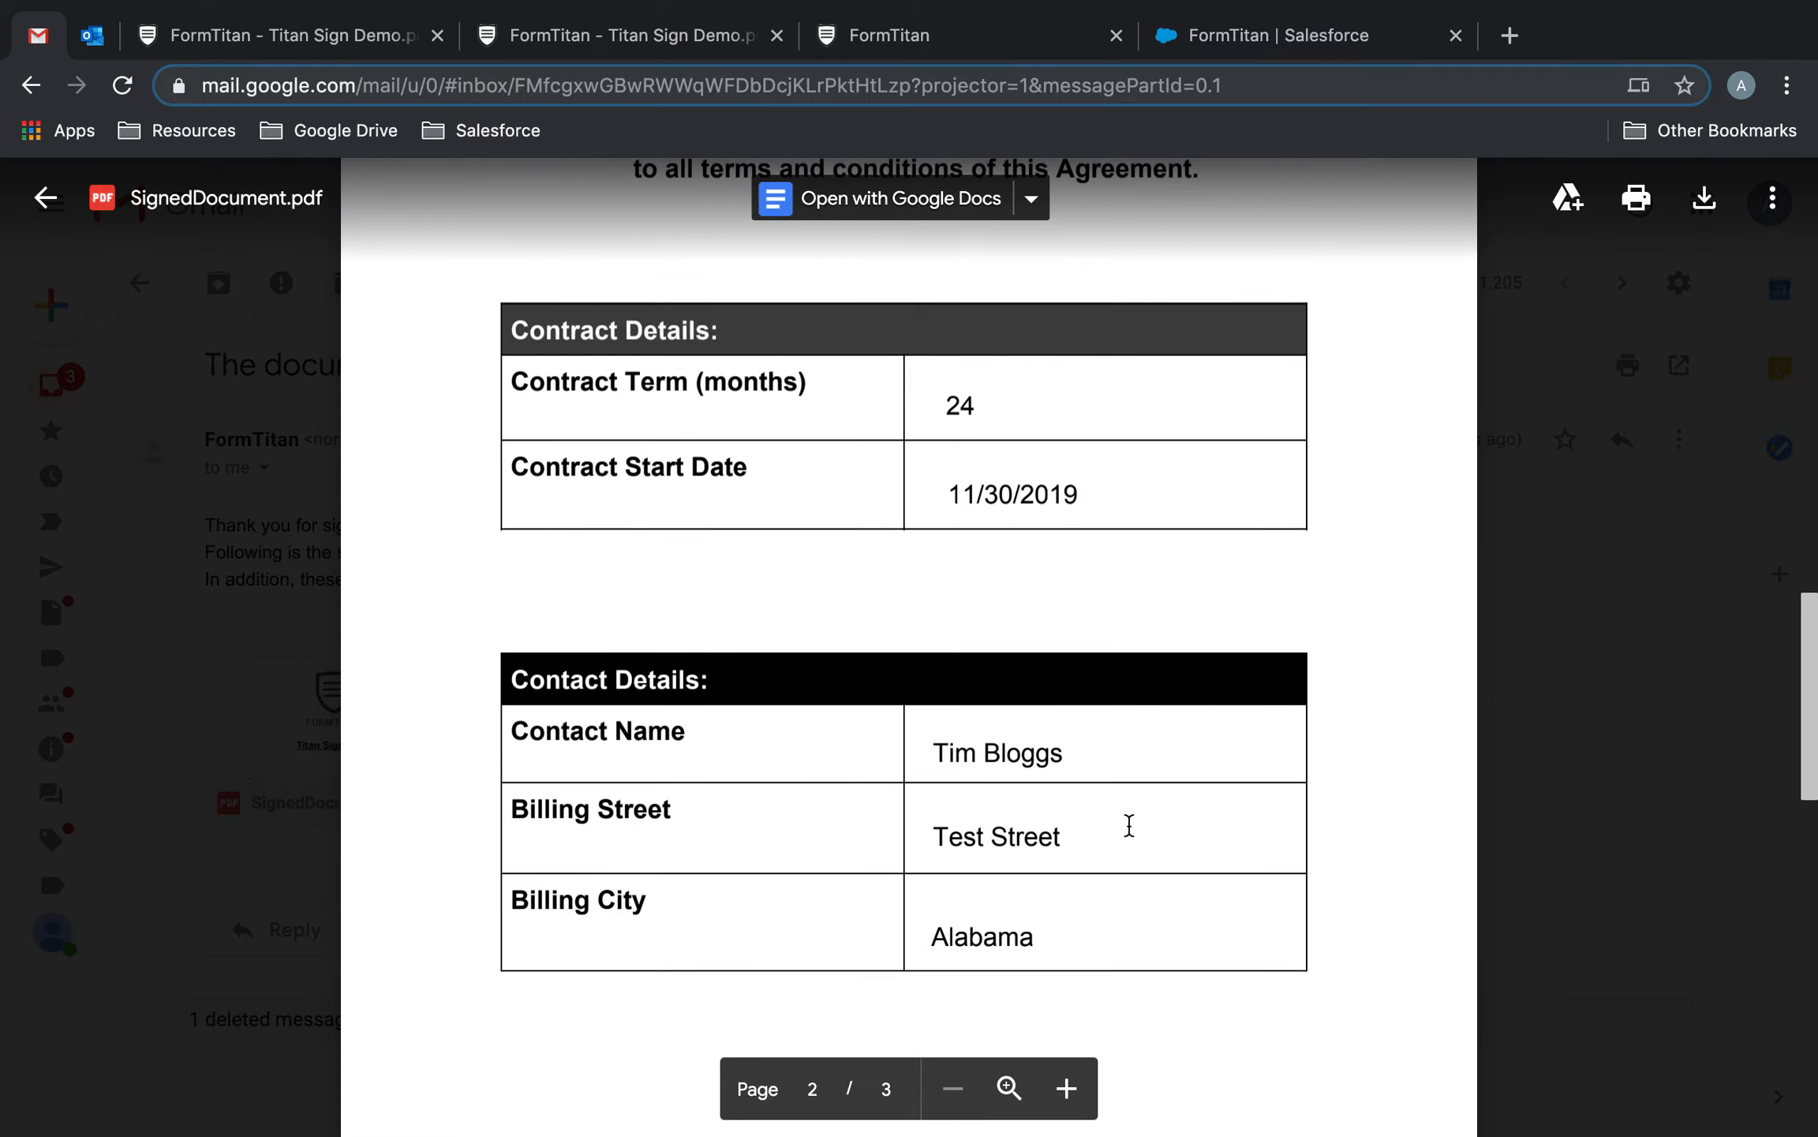
pyautogui.scroll(12, 1129, 825)
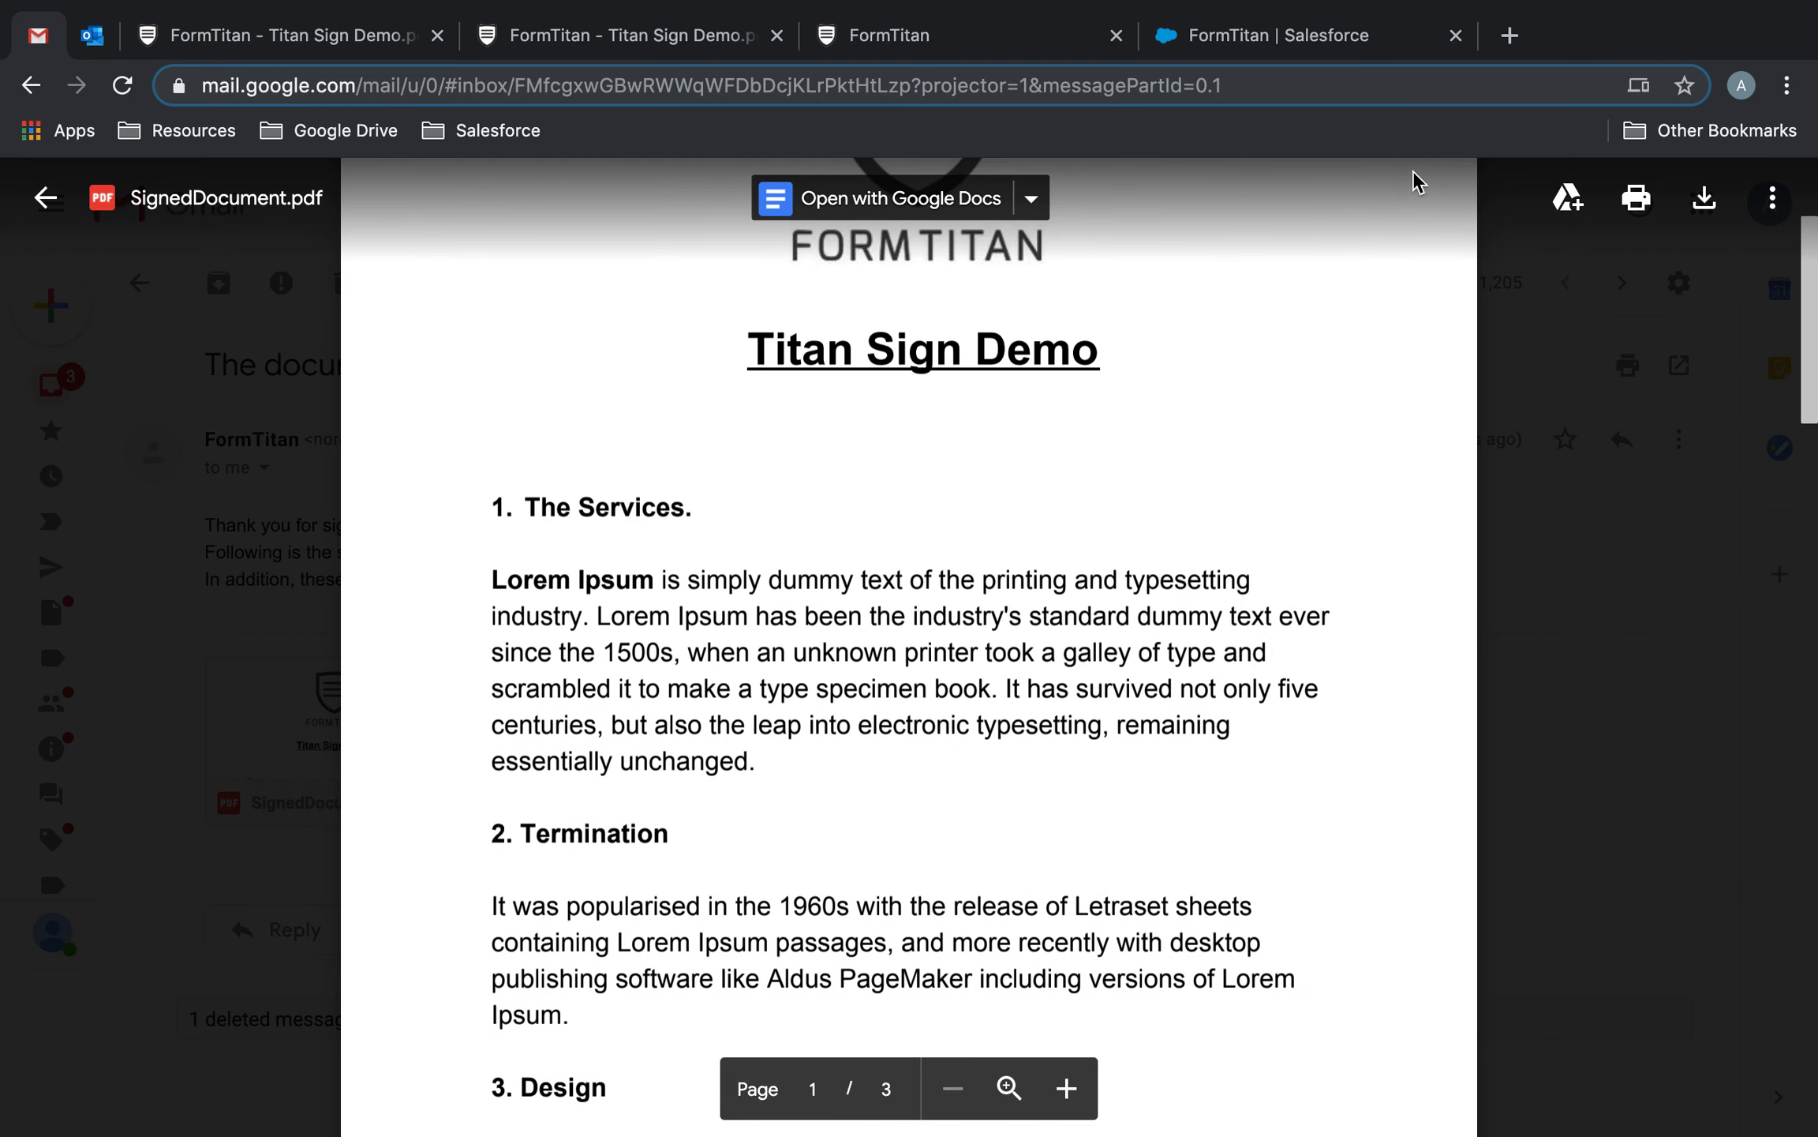